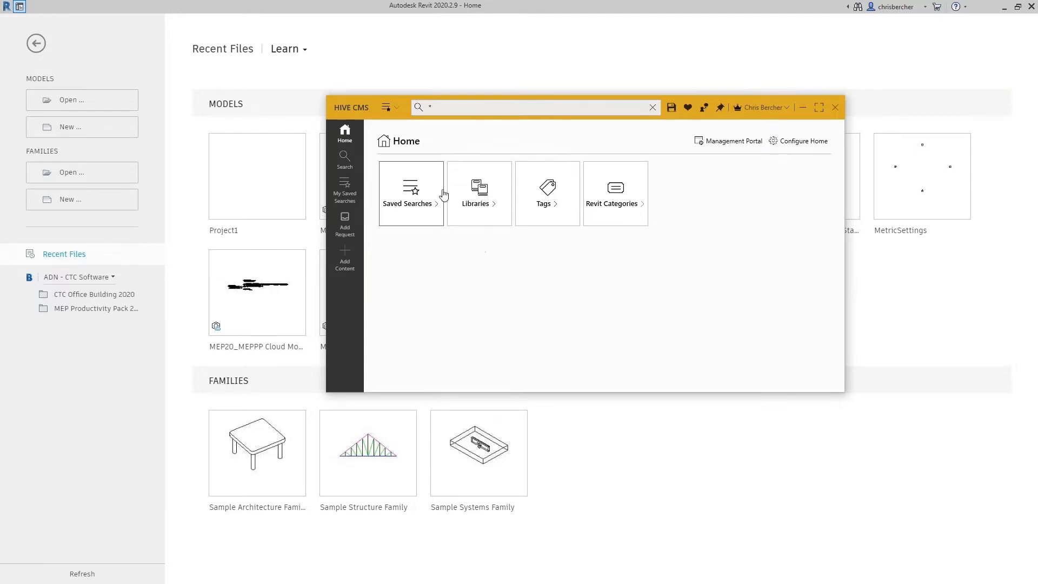
Clear the content search text and browse the available saved searches and content libraries
click(470, 107)
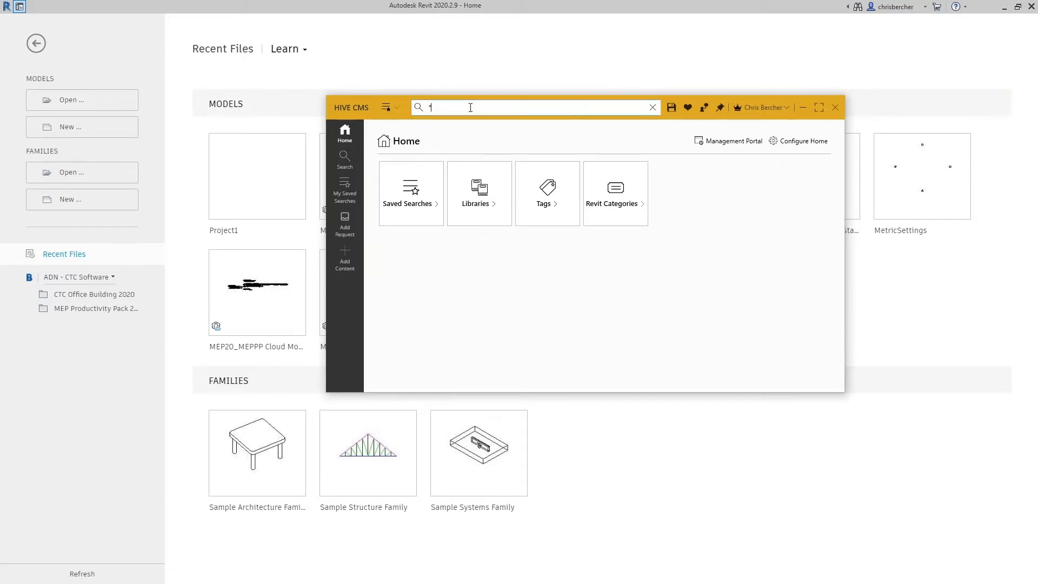
key(ctrl+a)
key(BackSpace)
click(387, 108)
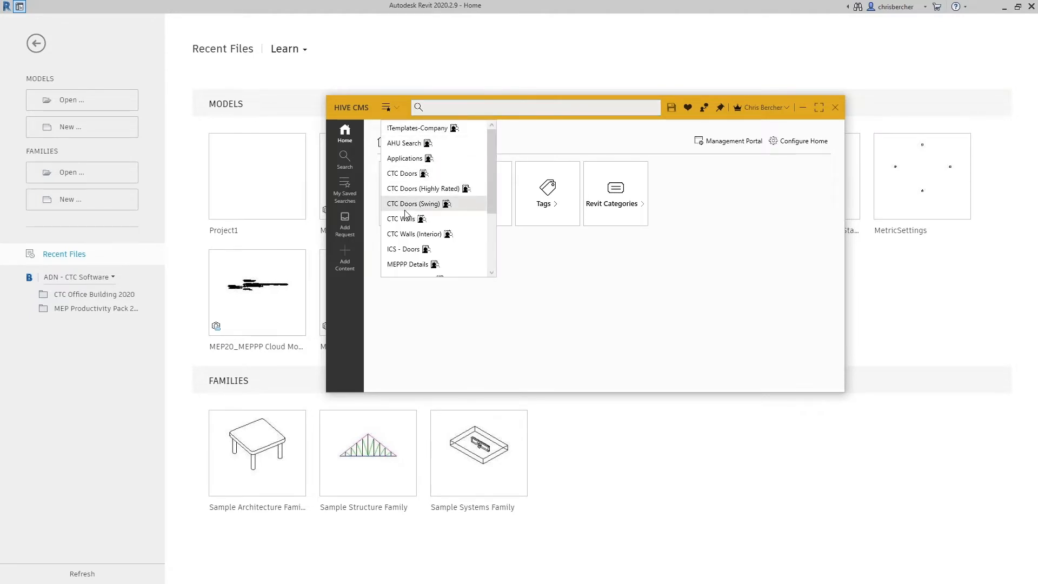
click(582, 273)
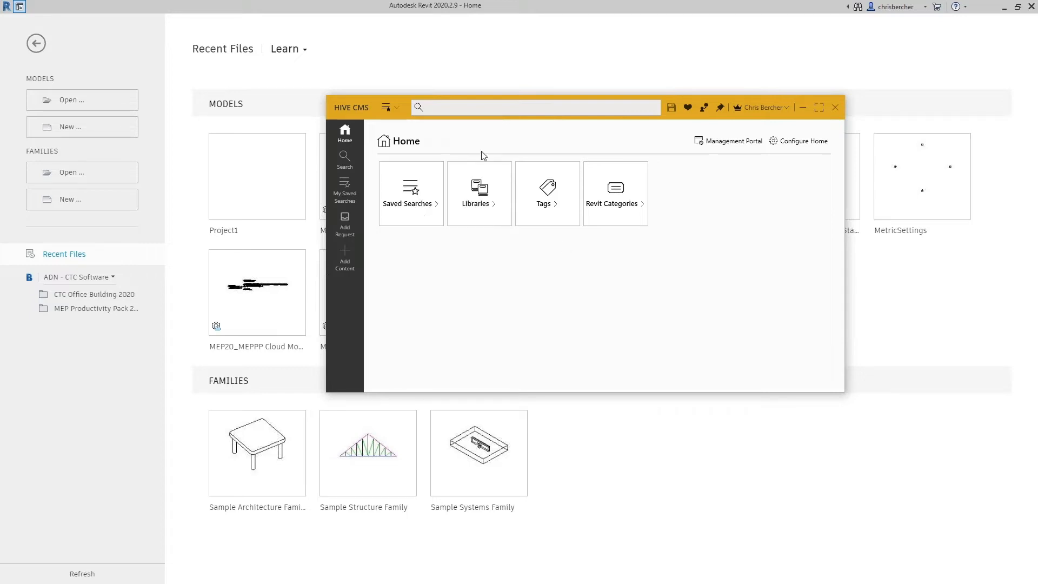
click(480, 194)
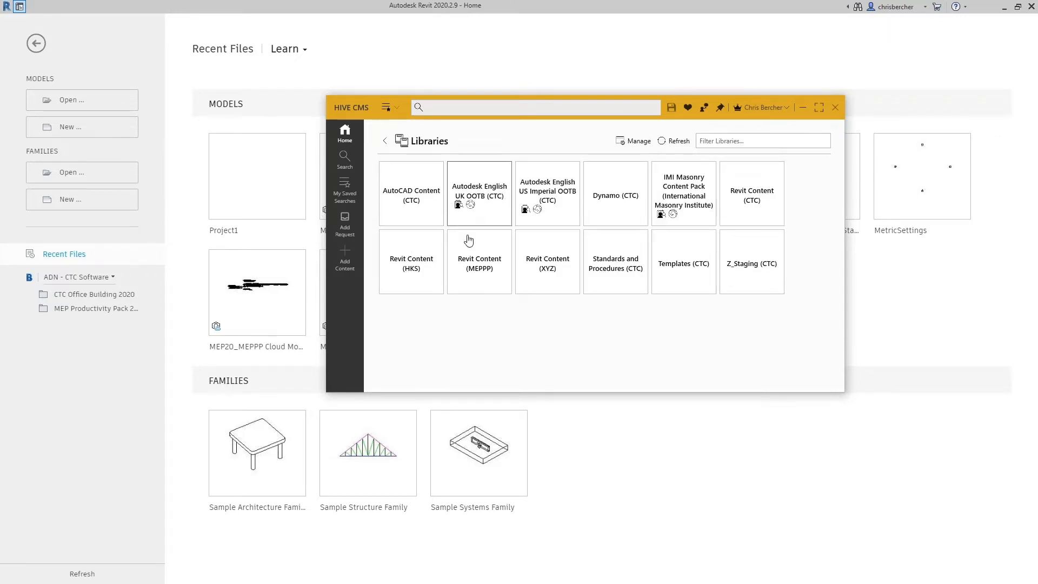
click(454, 107)
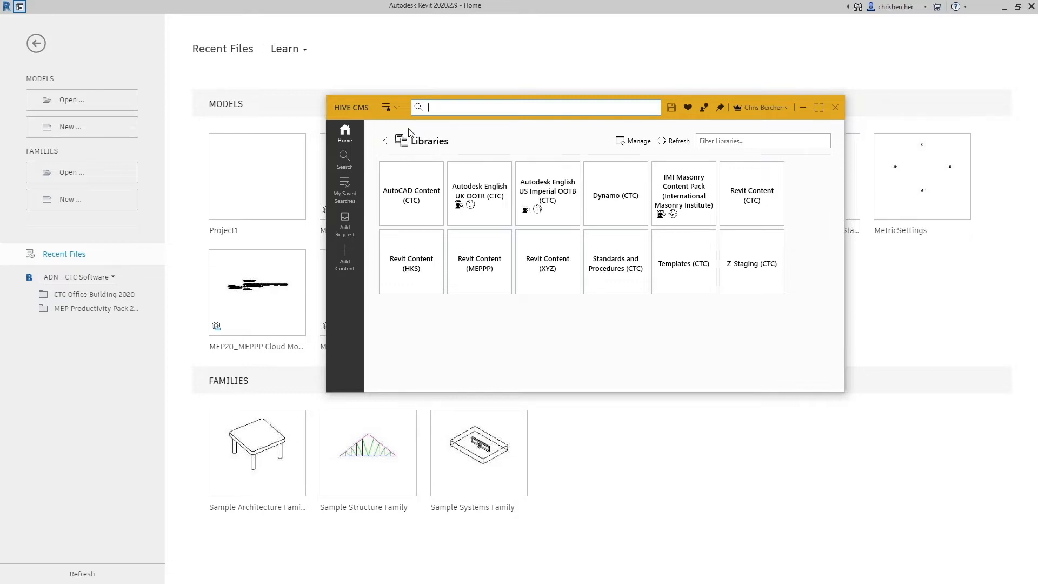
Run the saved search !Templates-Company and reposition the HIVE CMS window over the Revit home screen
click(397, 108)
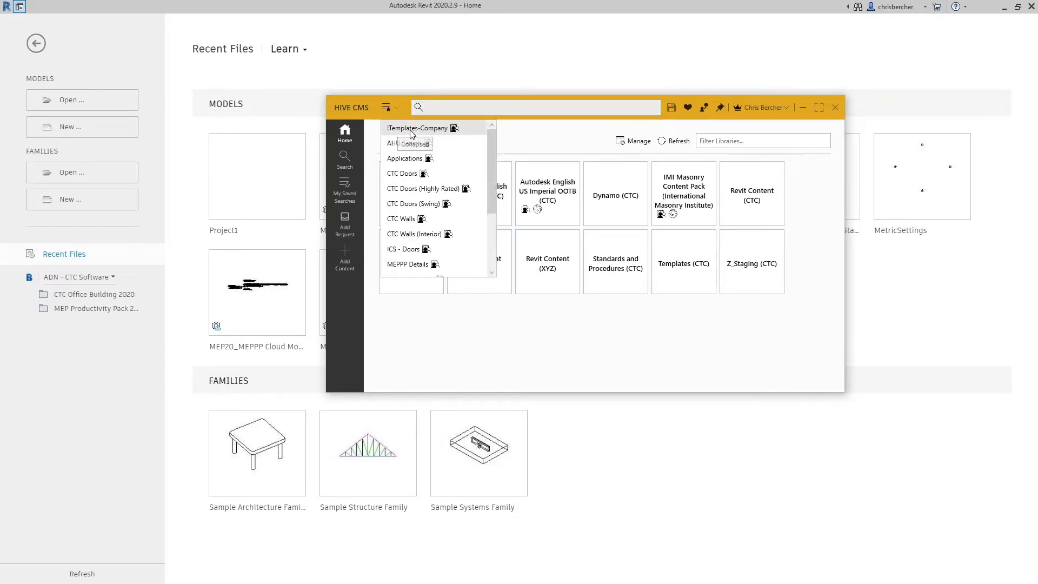
click(413, 131)
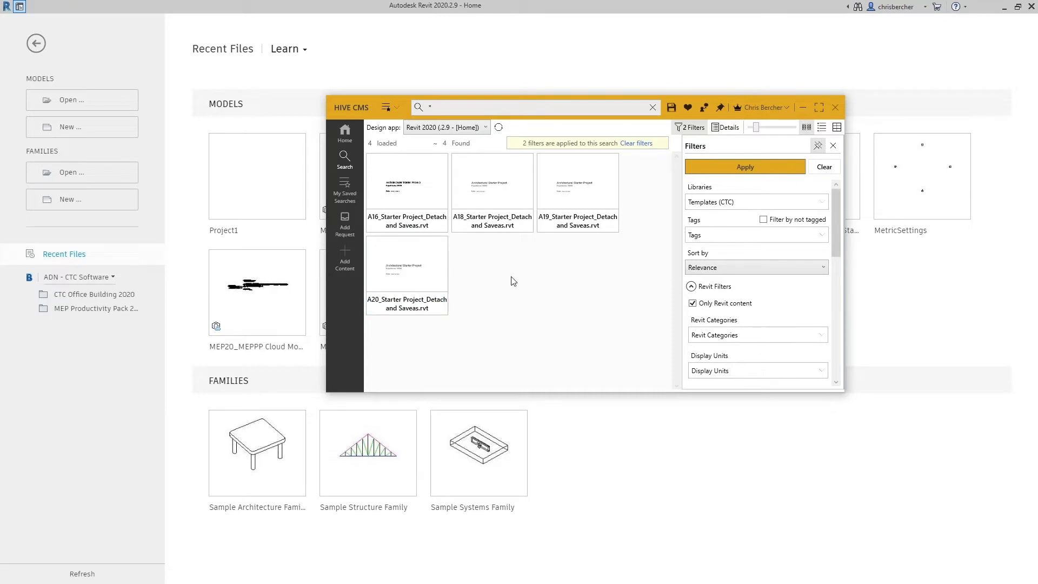
drag(364, 109, 336, 62)
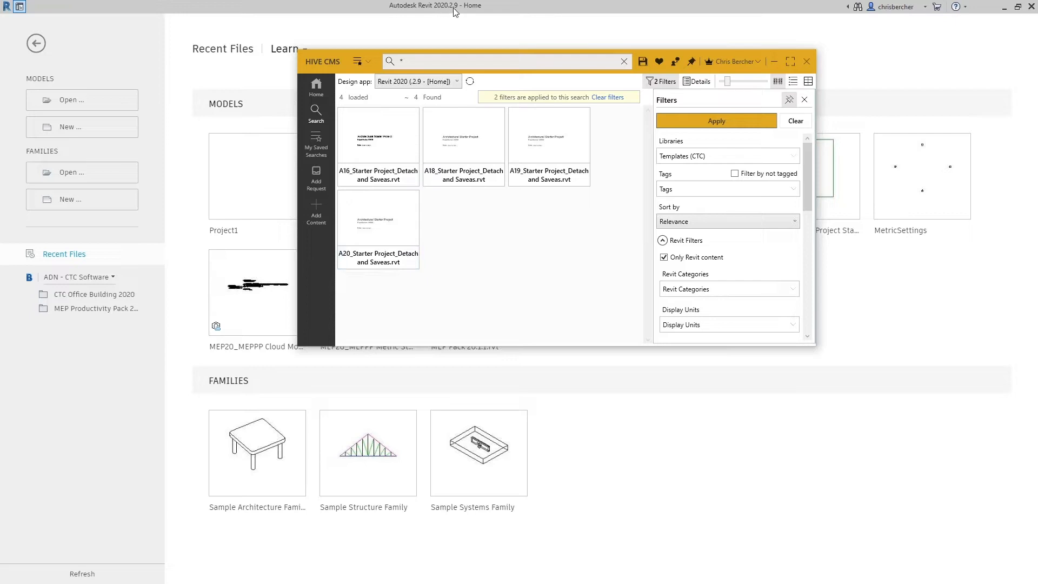
Open A20_Starter Project_Detach and Saveas.rvt detached from central with worksets preserved, and show its project browser
click(371, 238)
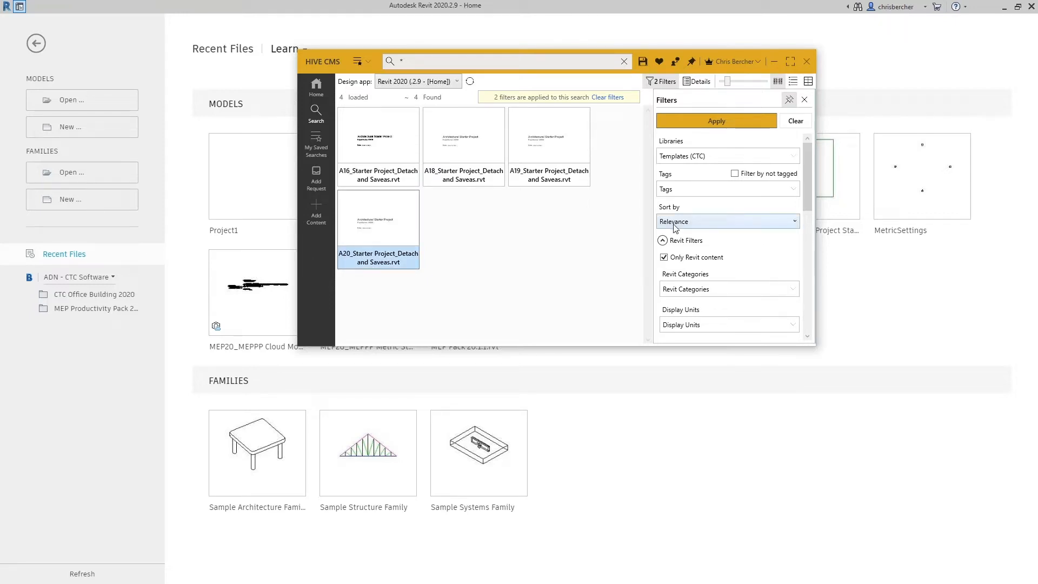
double_click(403, 226)
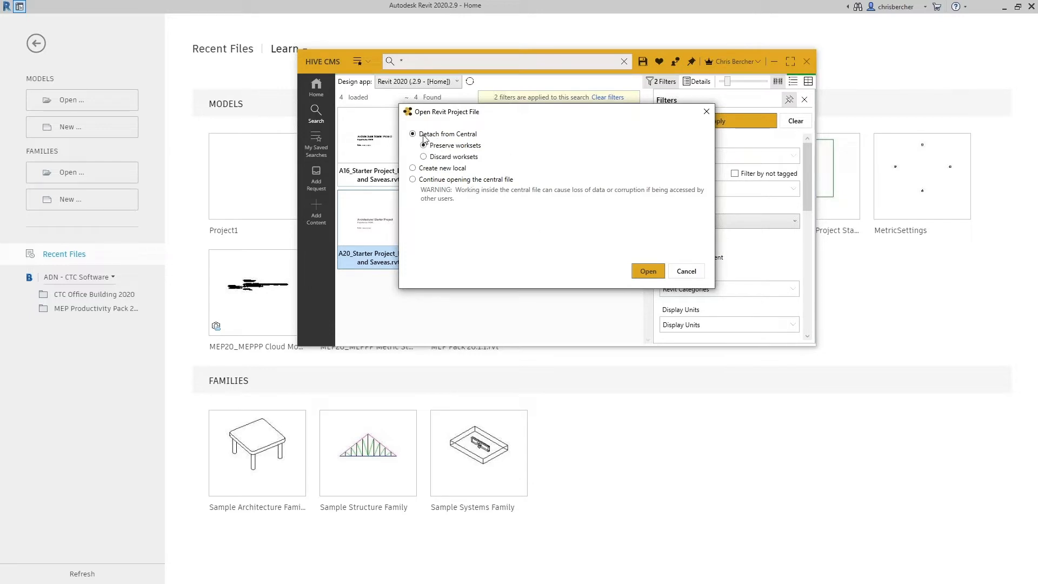
click(654, 272)
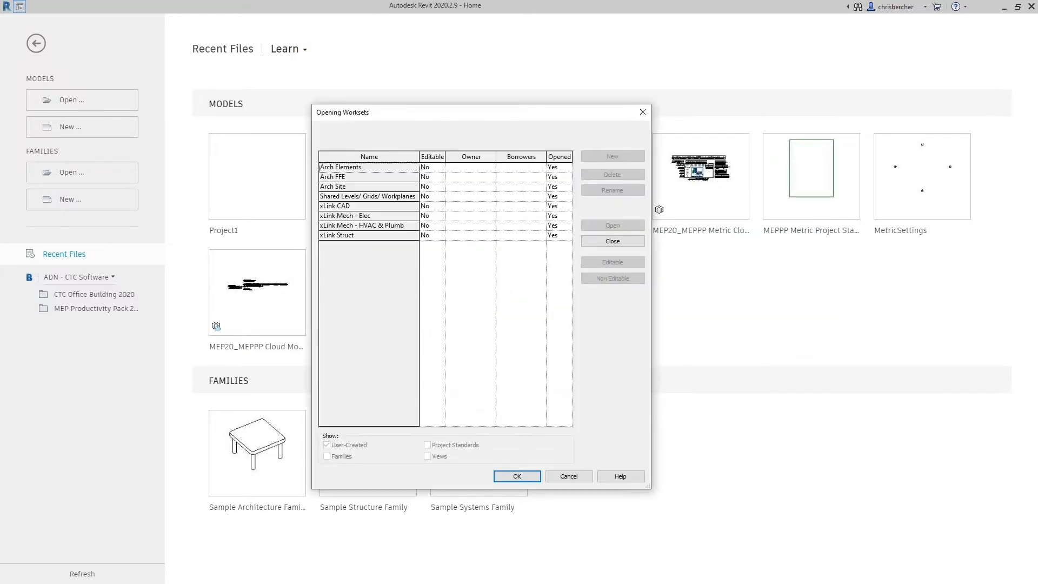
click(530, 477)
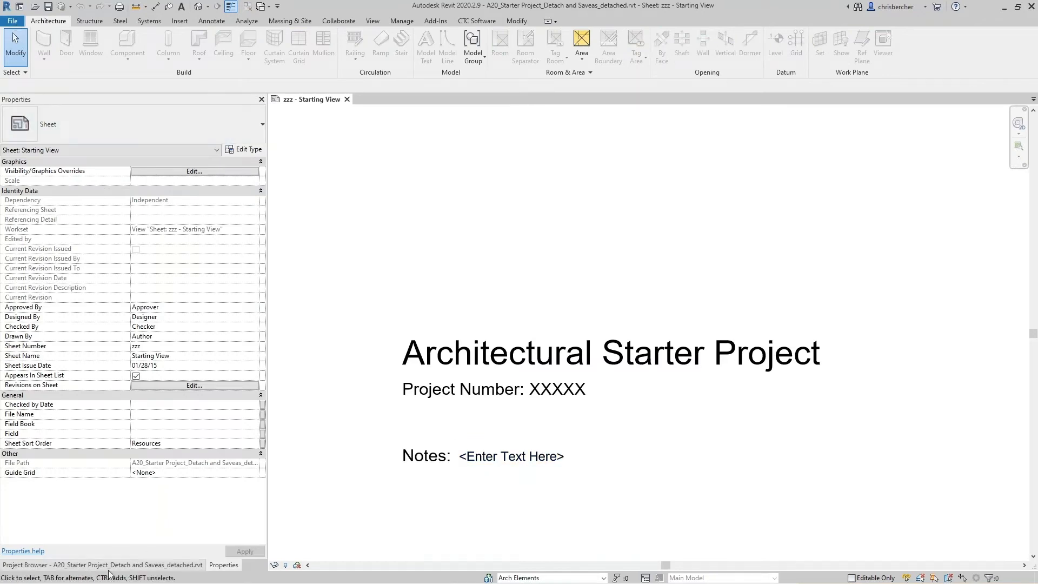
click(182, 567)
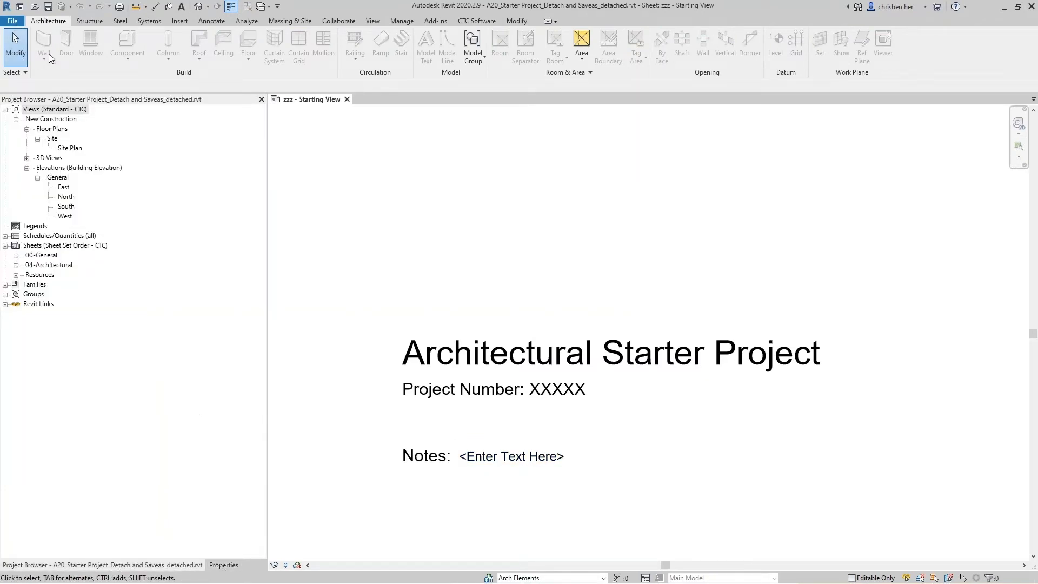
Start saving the detached model as a project on the Desktop, with the file name A20_New Project.rvt
click(12, 20)
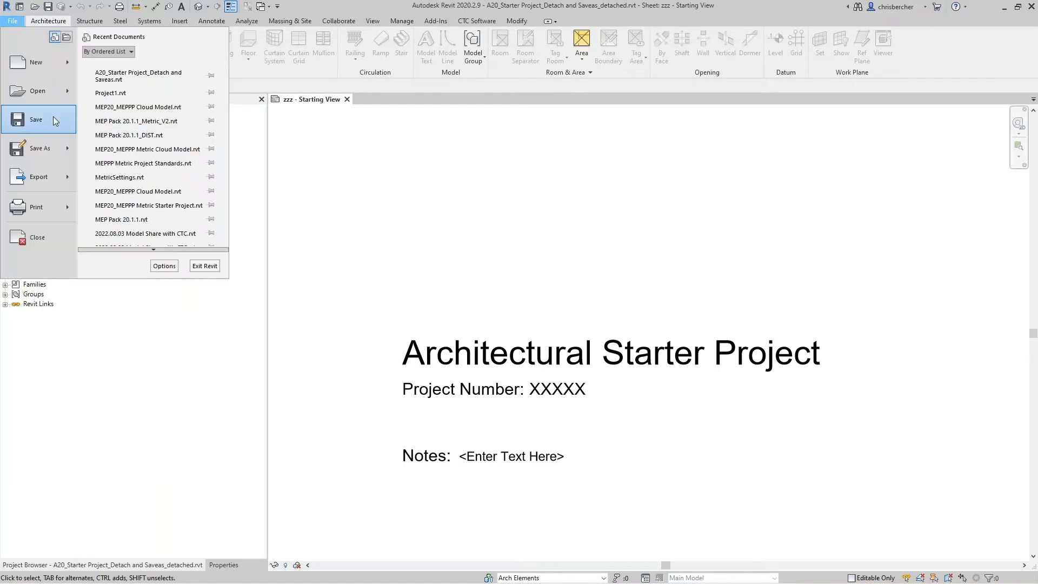
mouse_move(46, 148)
click(202, 116)
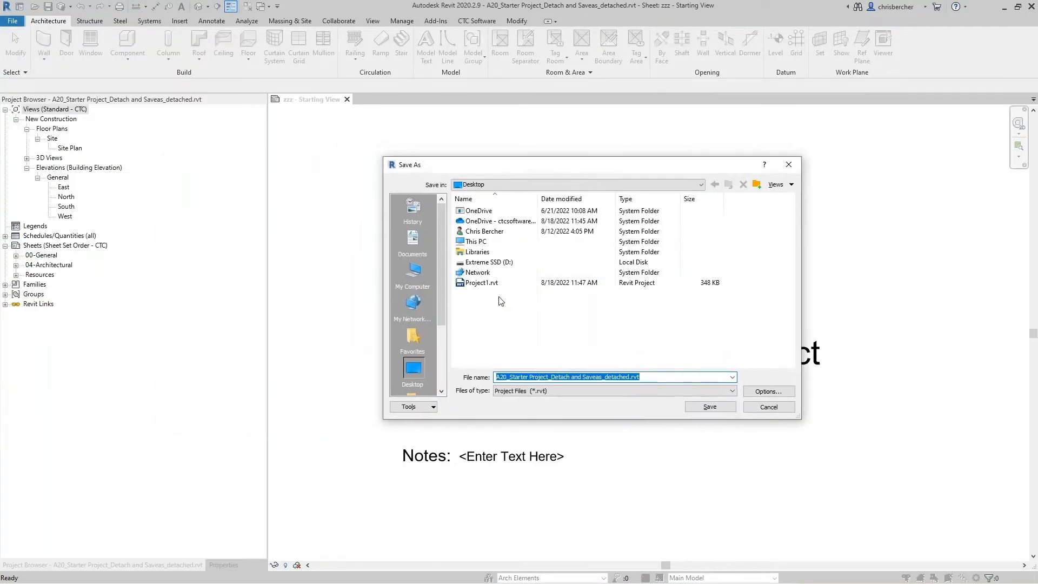
drag(630, 376, 511, 385)
text(New P)
text(rojecy)
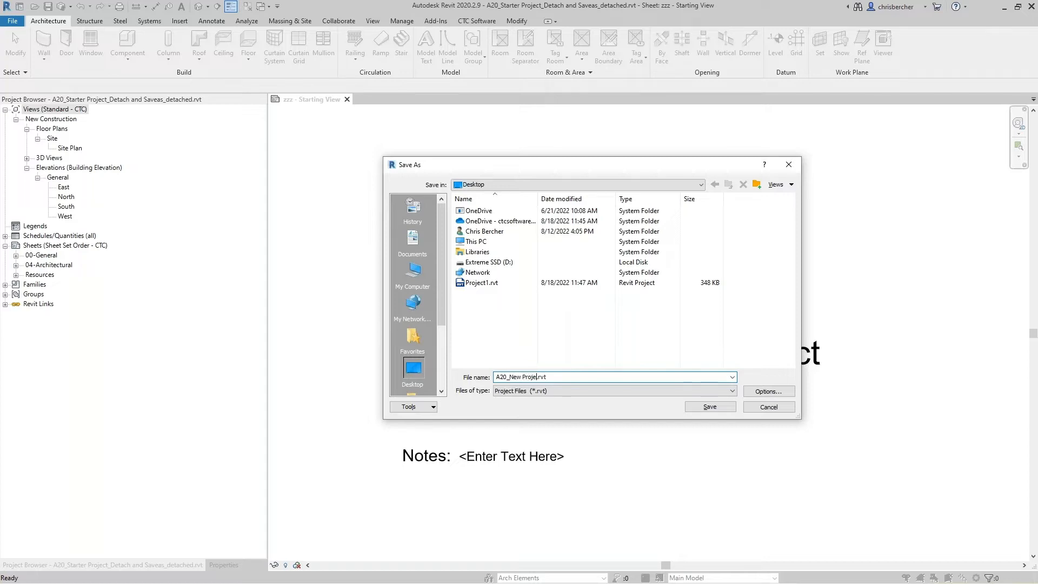
key(BackSpace)
text(t)
Enable thumbnail regeneration for an out-of-date view or sheet in the save options, and save the project
click(753, 392)
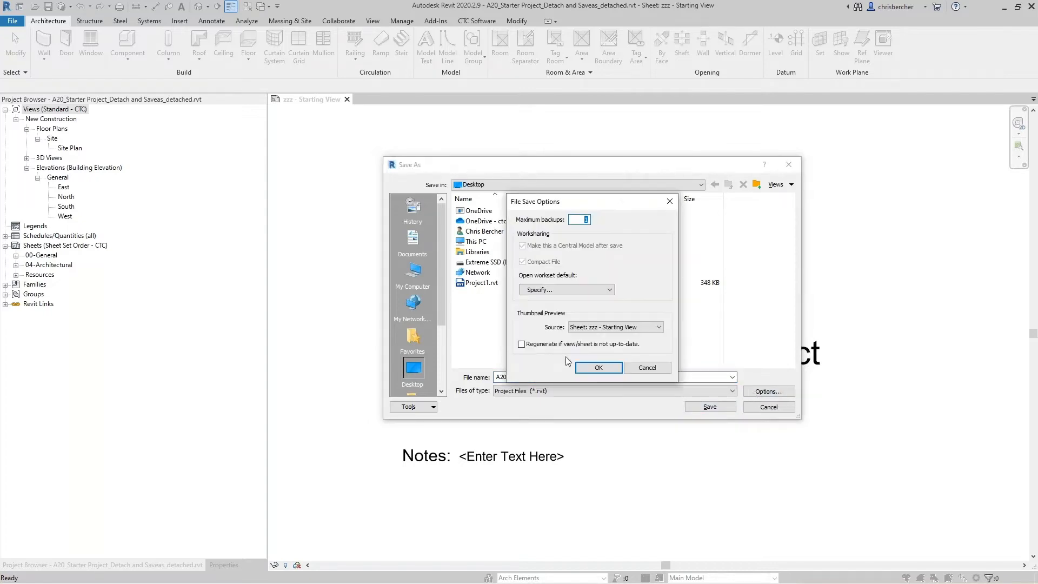
click(599, 368)
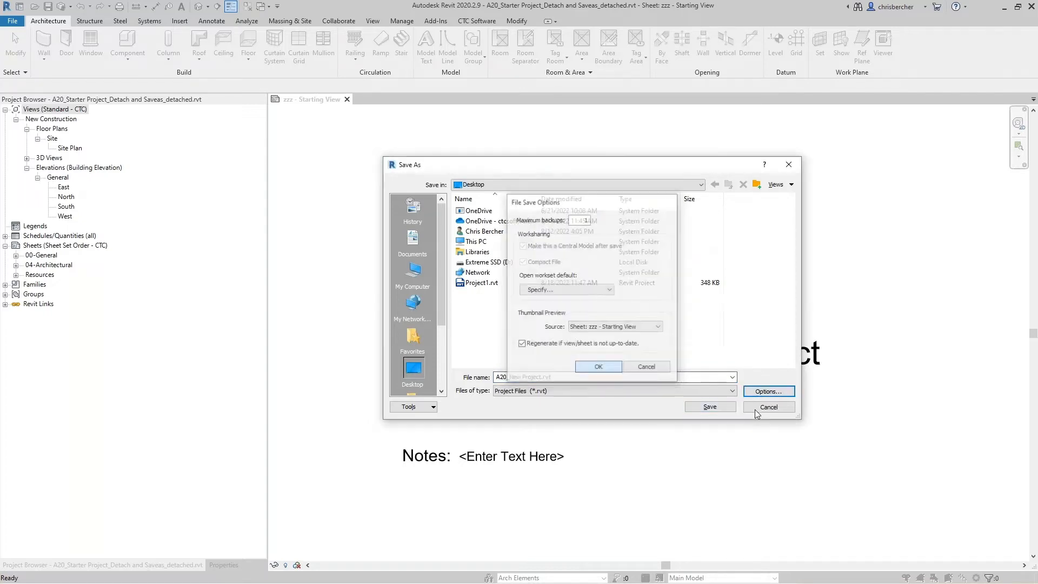
click(710, 407)
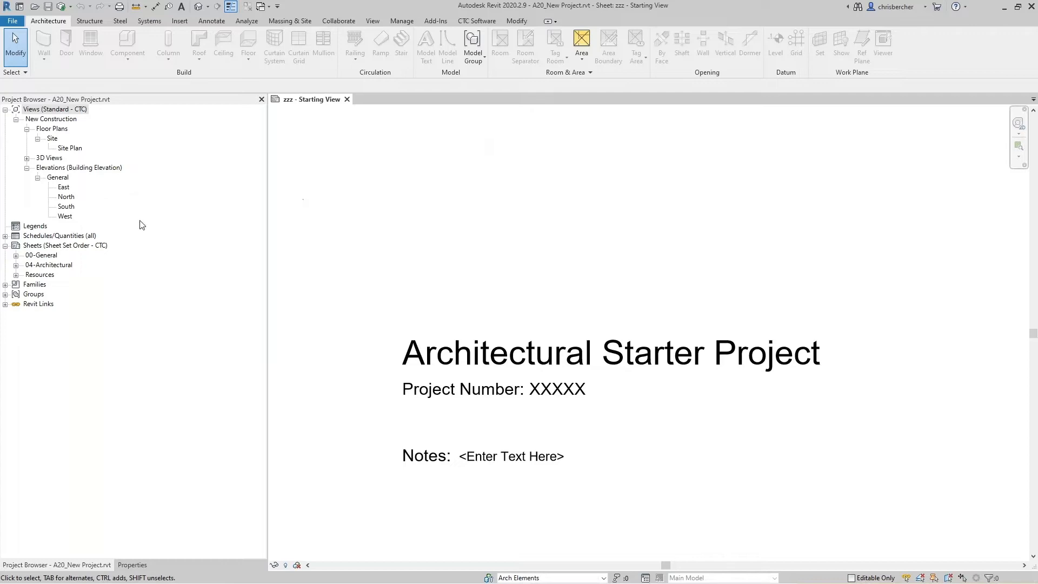
Expand the General, Architectural and Resources sheet groups and the schedules to examine the starter content, and select the Site Plan view
click(15, 265)
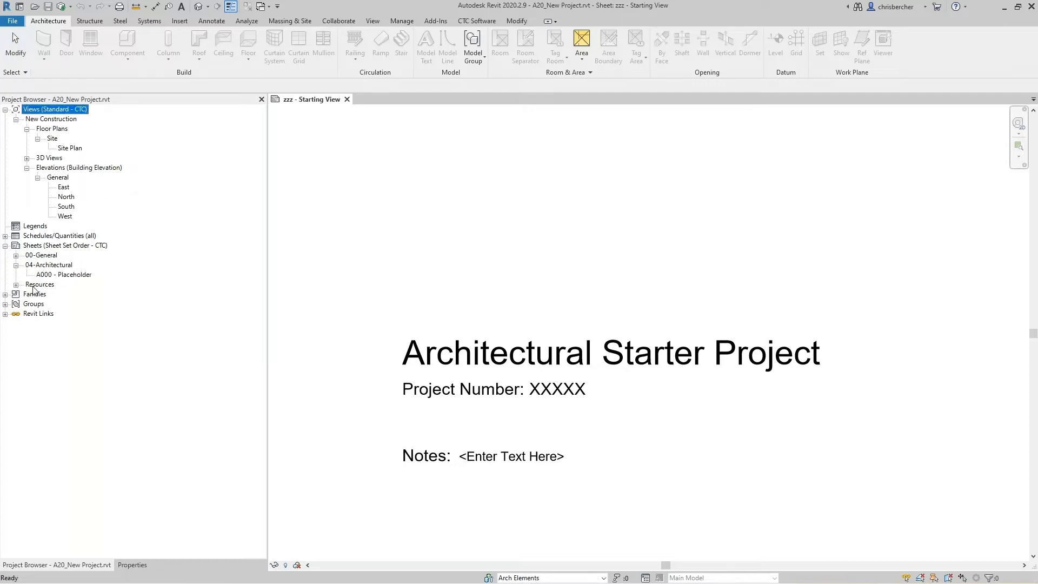
click(16, 285)
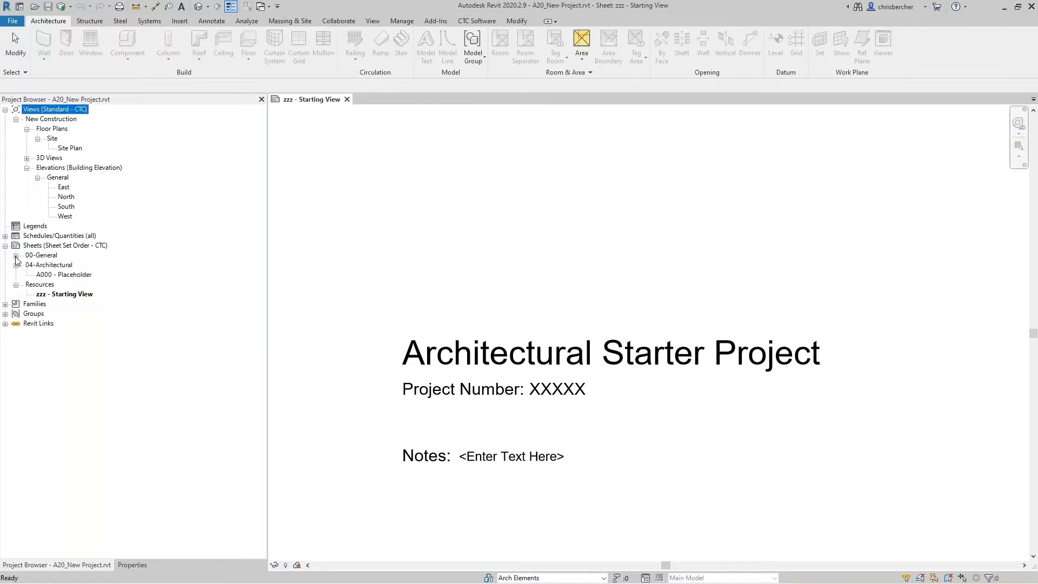
click(16, 255)
click(5, 235)
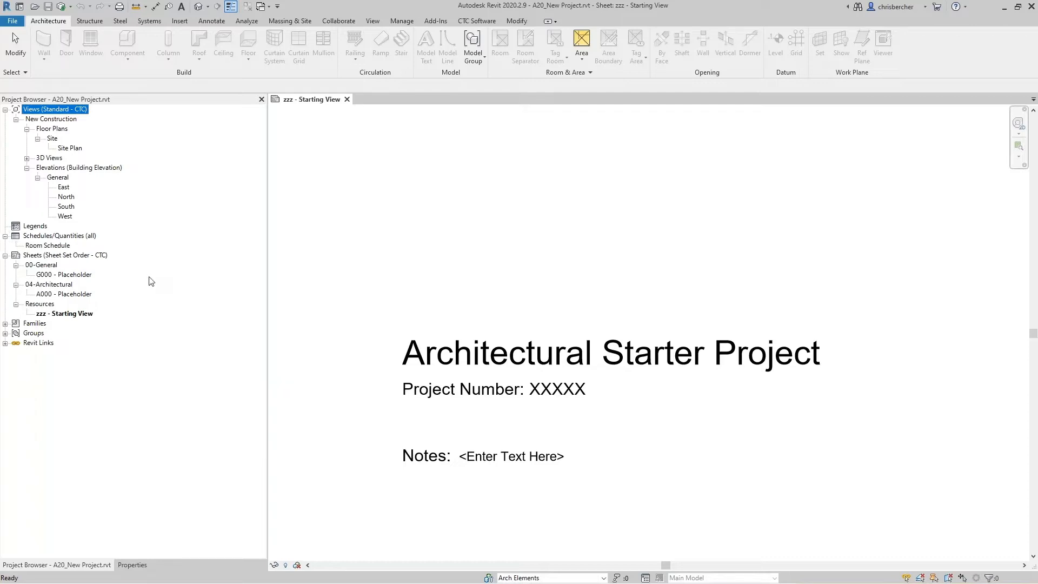
click(76, 149)
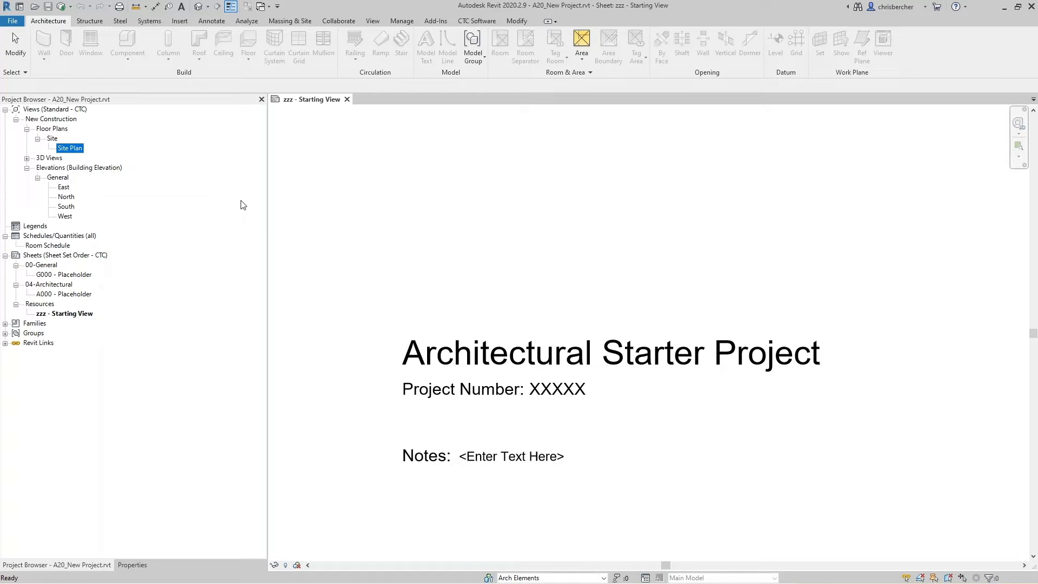
Look over the CTC Software tools and open View Creator on its level list
click(482, 21)
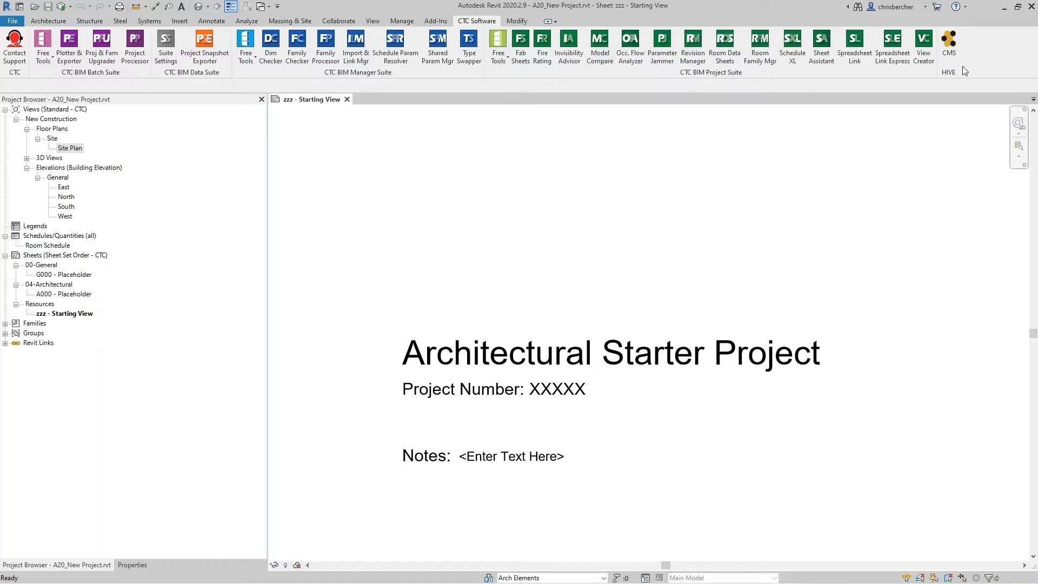
click(499, 62)
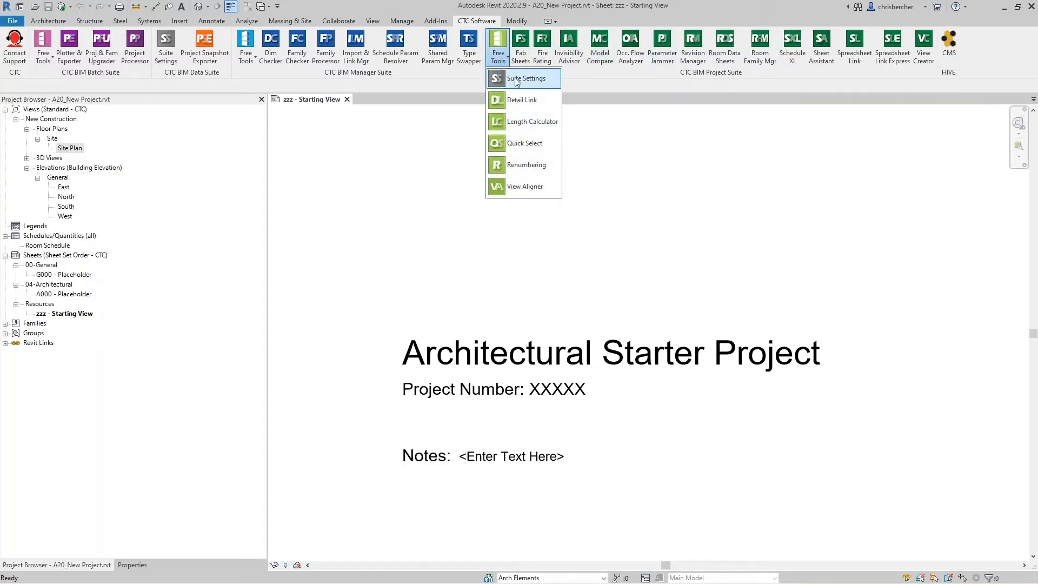
click(657, 79)
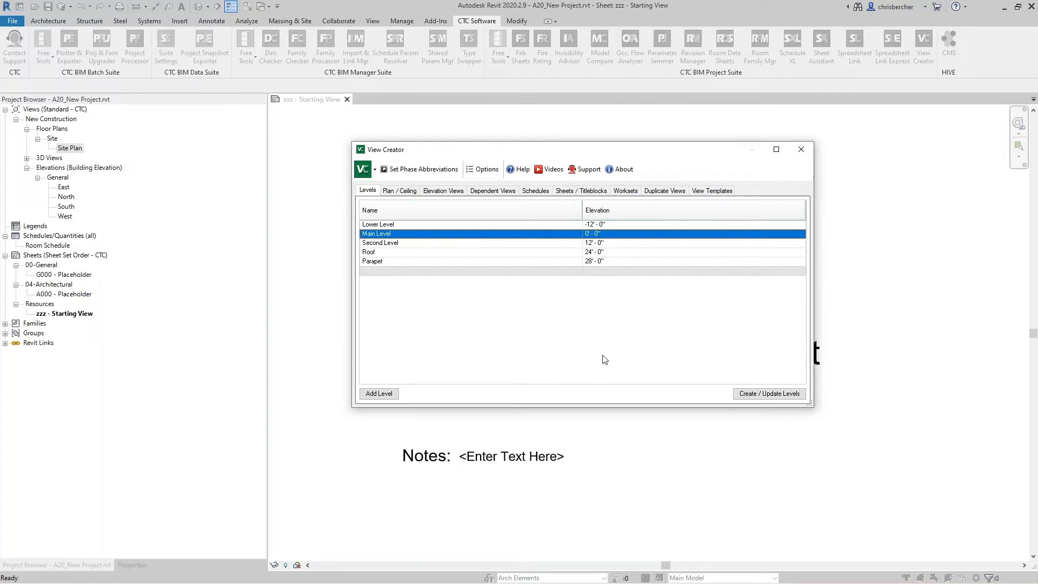
Add a level named Third Level with an elevation of 24'
click(378, 394)
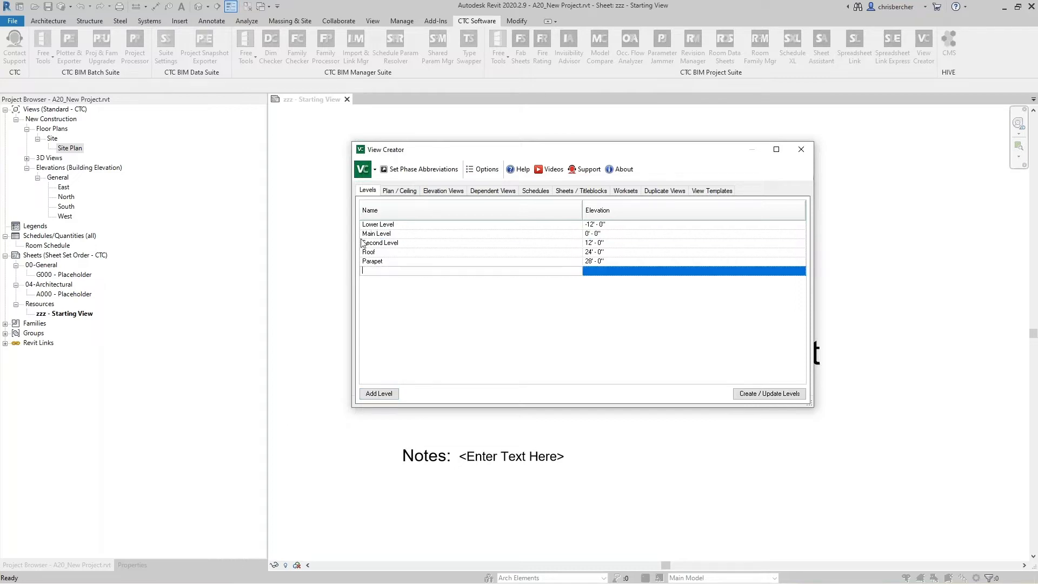
text(Third Level)
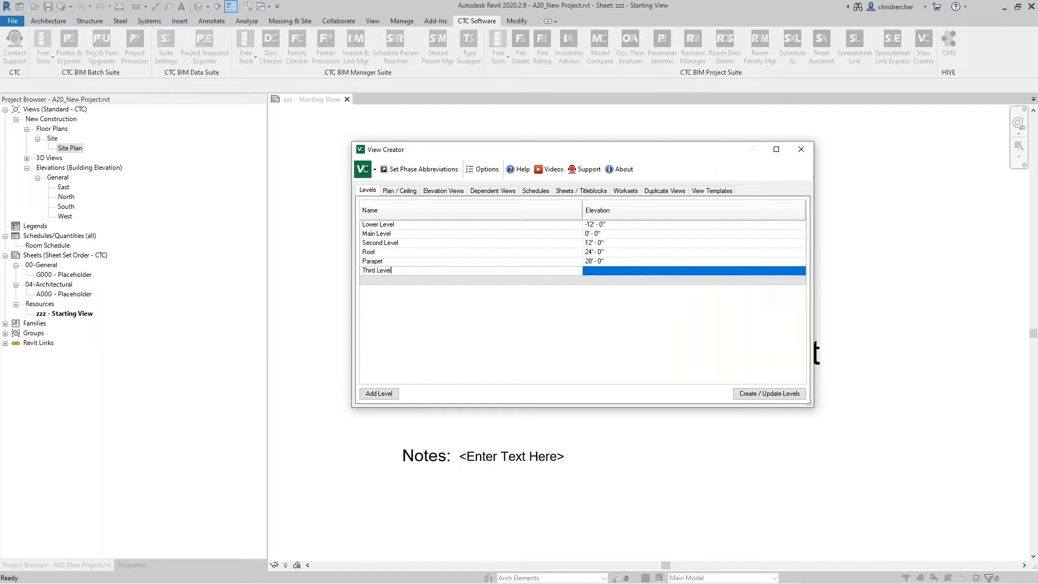
click(601, 270)
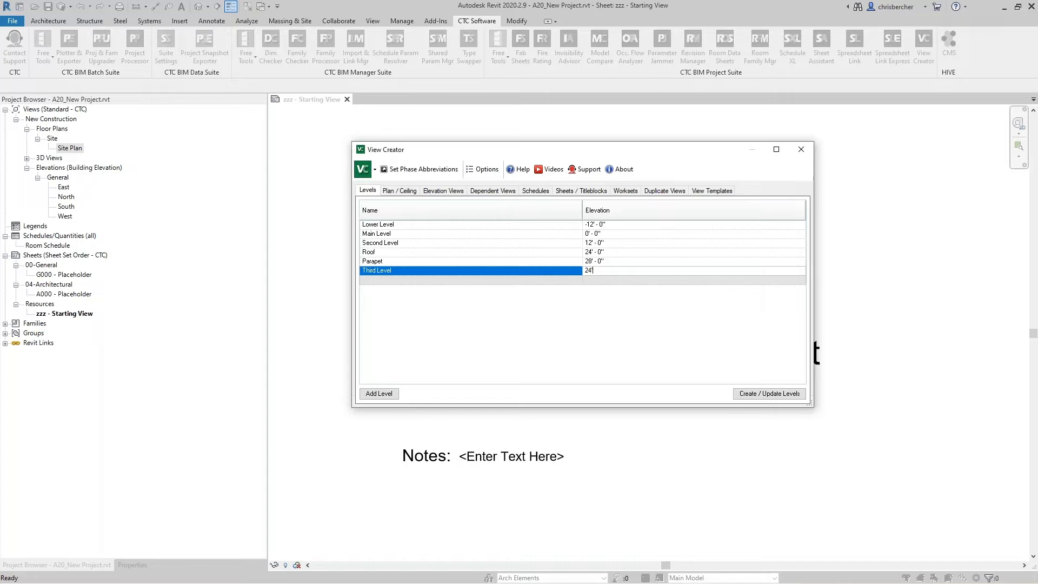
Set the Roof elevation to 36' and the Parapet elevation to 40', and apply the level additions and changes to the model
key(Up)
text(36')
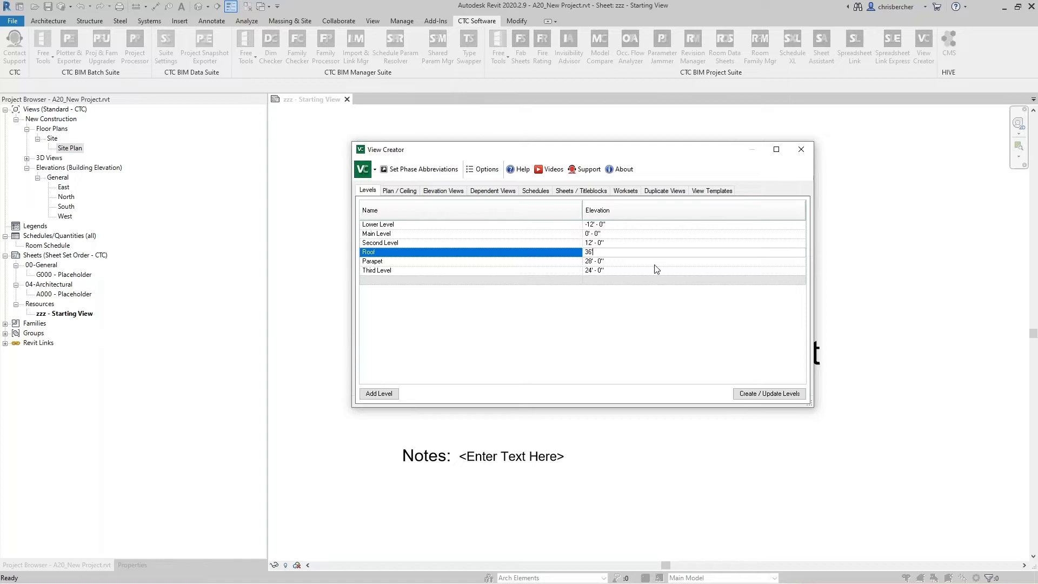
key(Up)
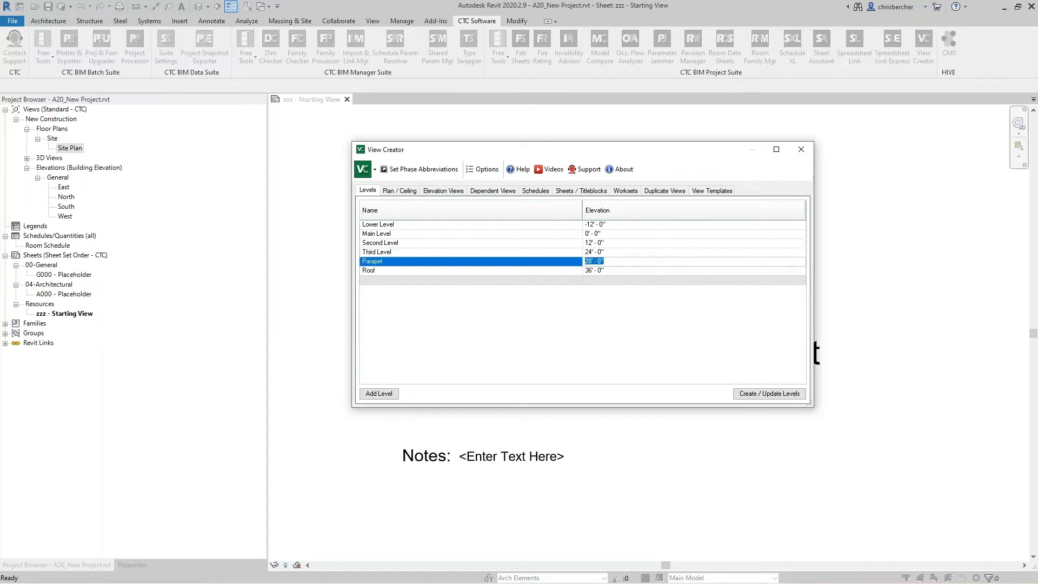
text(40)
key(Up)
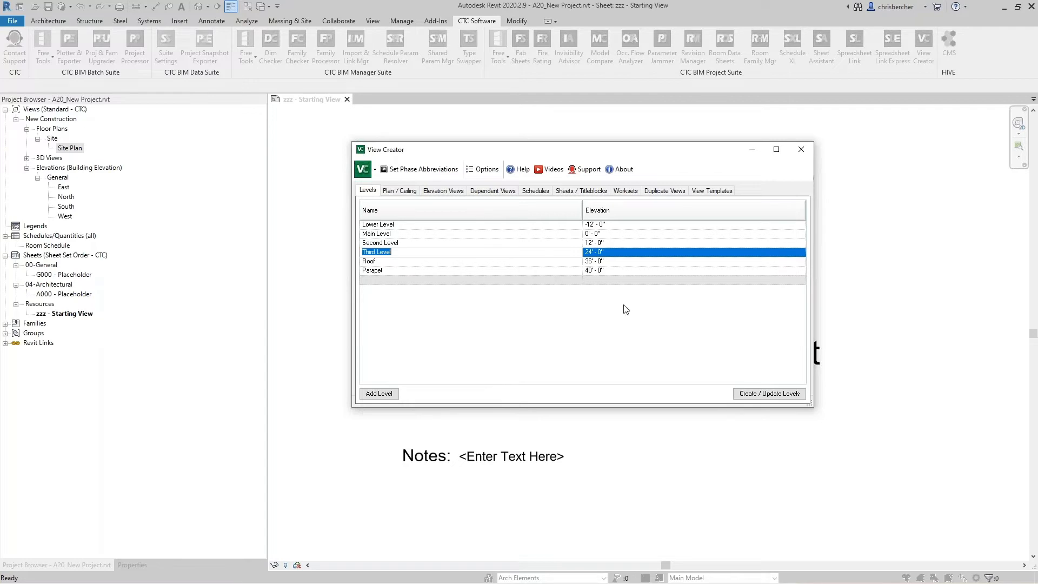
click(775, 395)
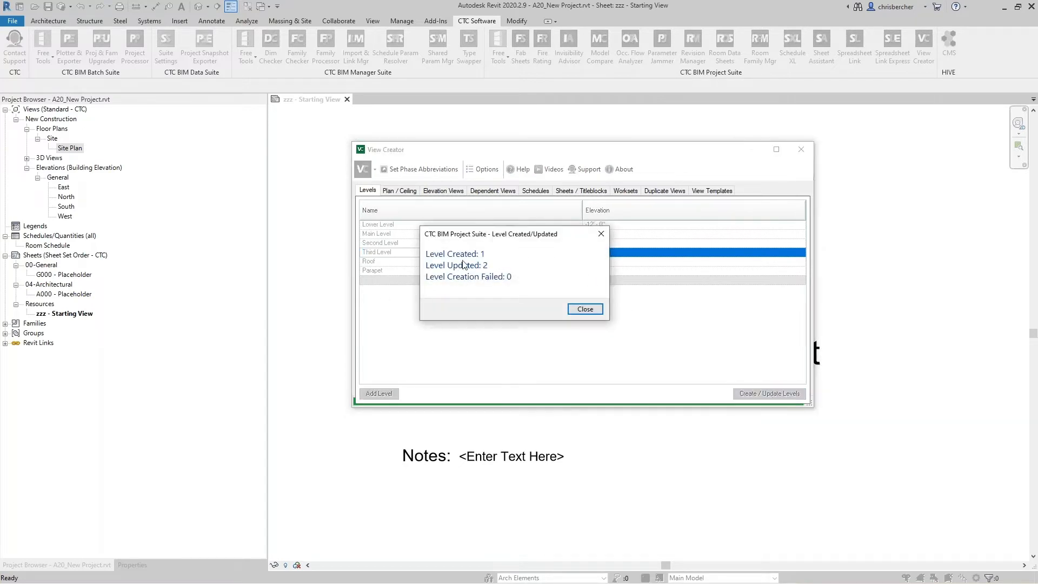
click(590, 310)
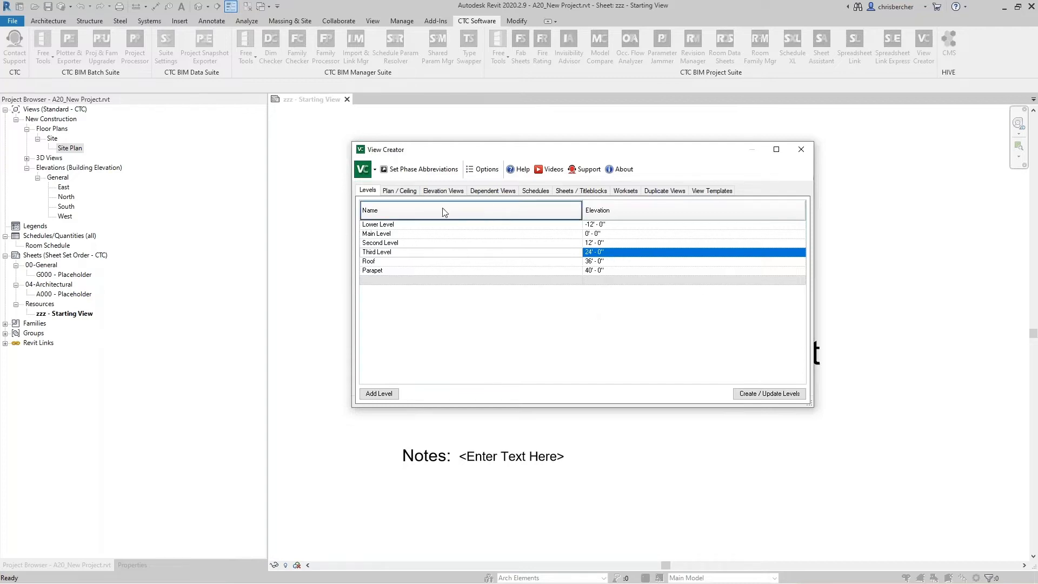
Open the plan and ceiling view setup, give Third Level the abbreviation 03, and sort the levels by abbreviation
click(399, 191)
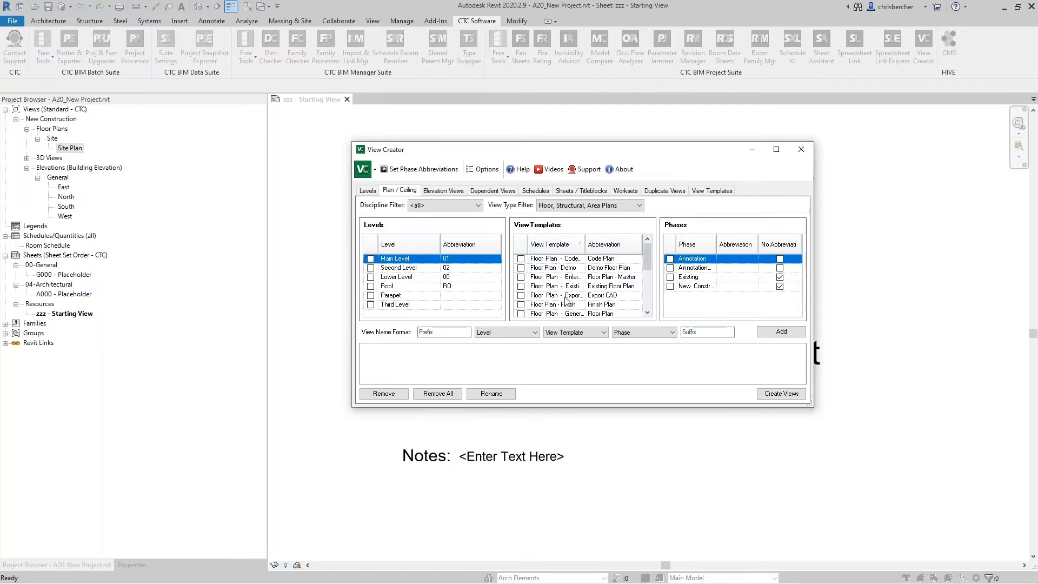
drag(806, 407, 902, 476)
drag(622, 150, 528, 128)
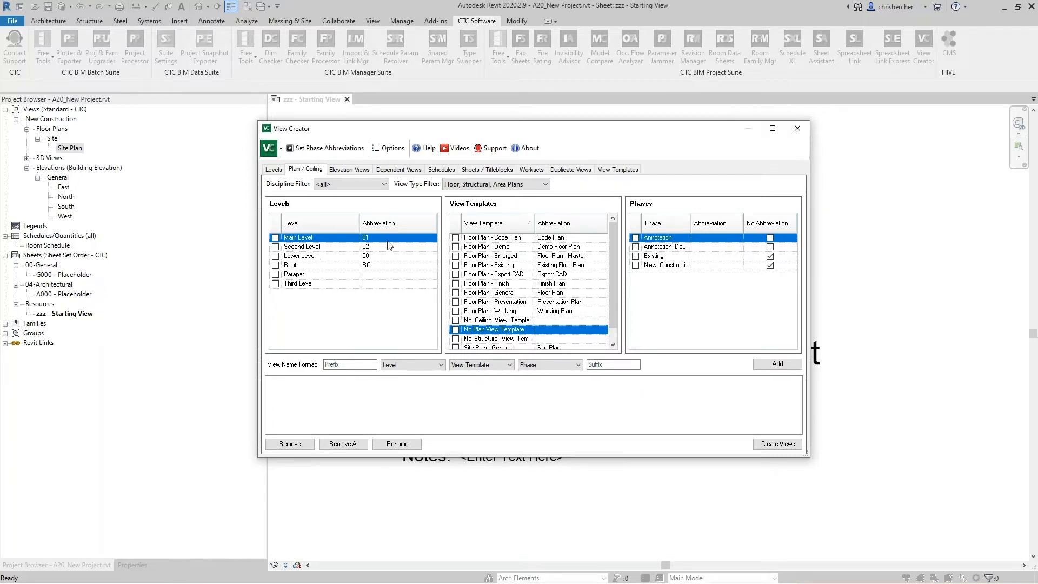
click(372, 284)
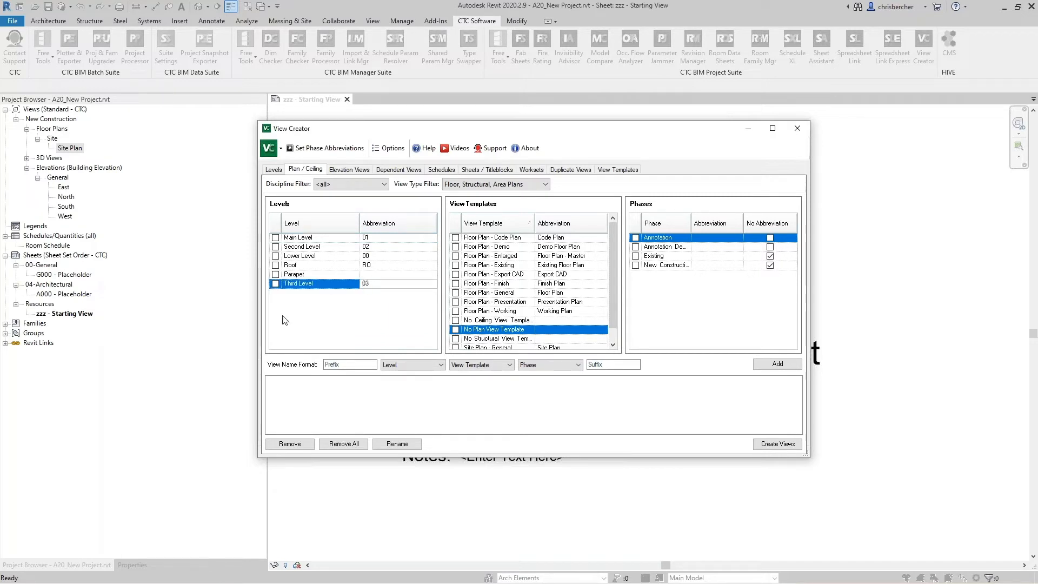
click(321, 228)
click(322, 228)
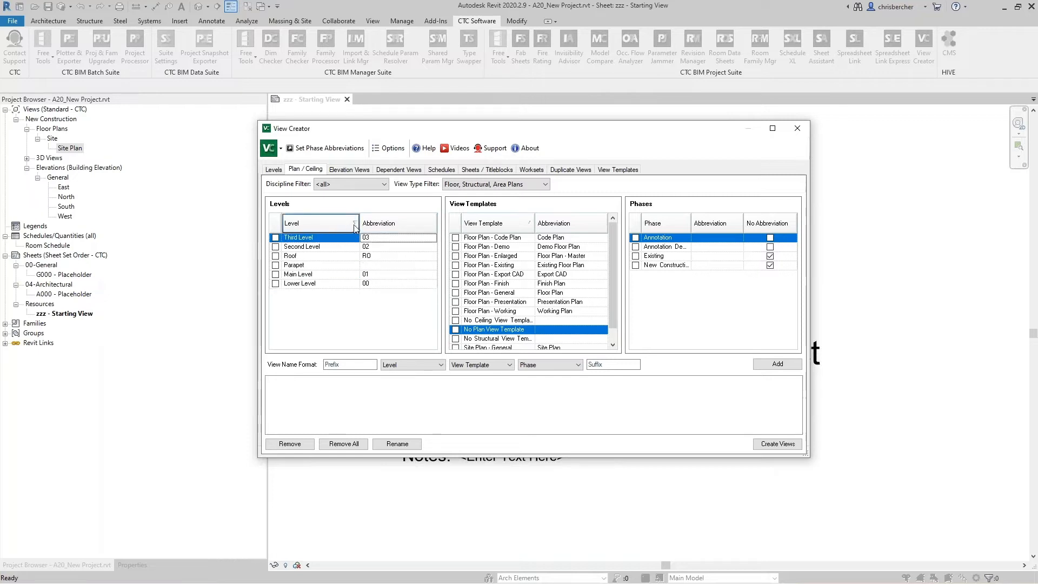
click(386, 228)
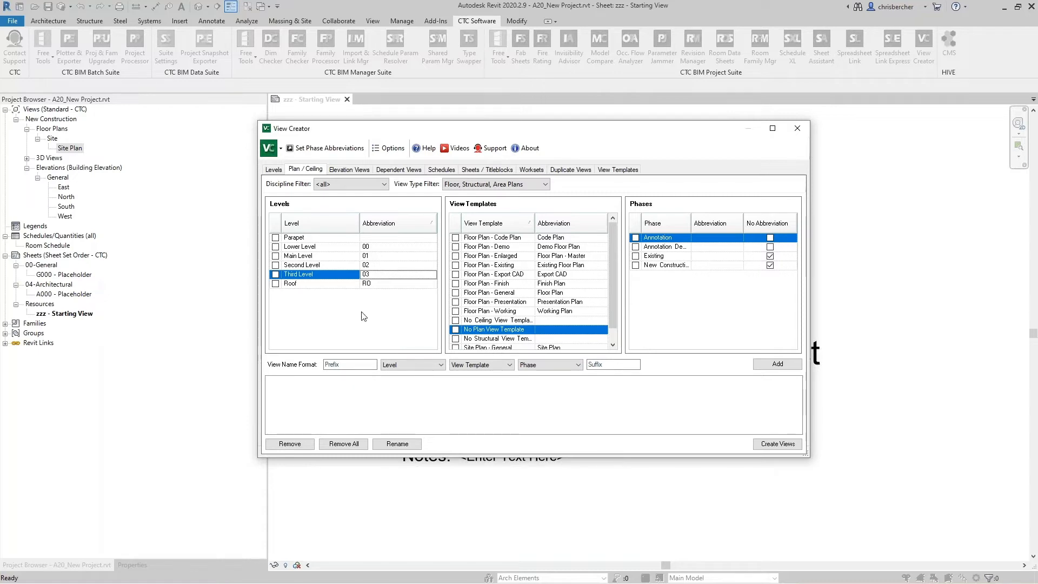
Include the Lower, Main, Second and Third Levels and the Roof for plan view creation
click(275, 247)
click(275, 256)
click(275, 265)
click(275, 275)
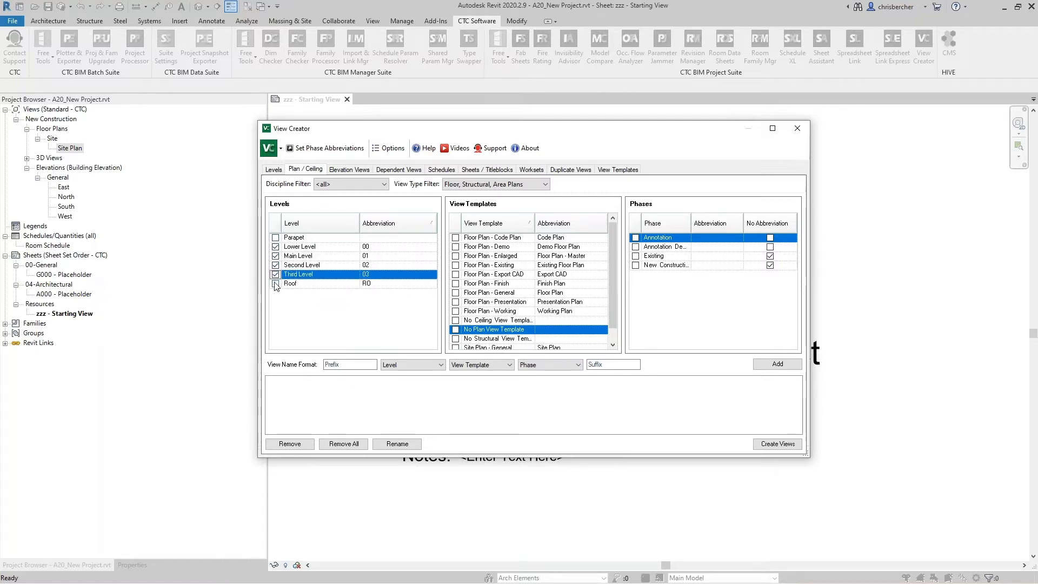
click(275, 284)
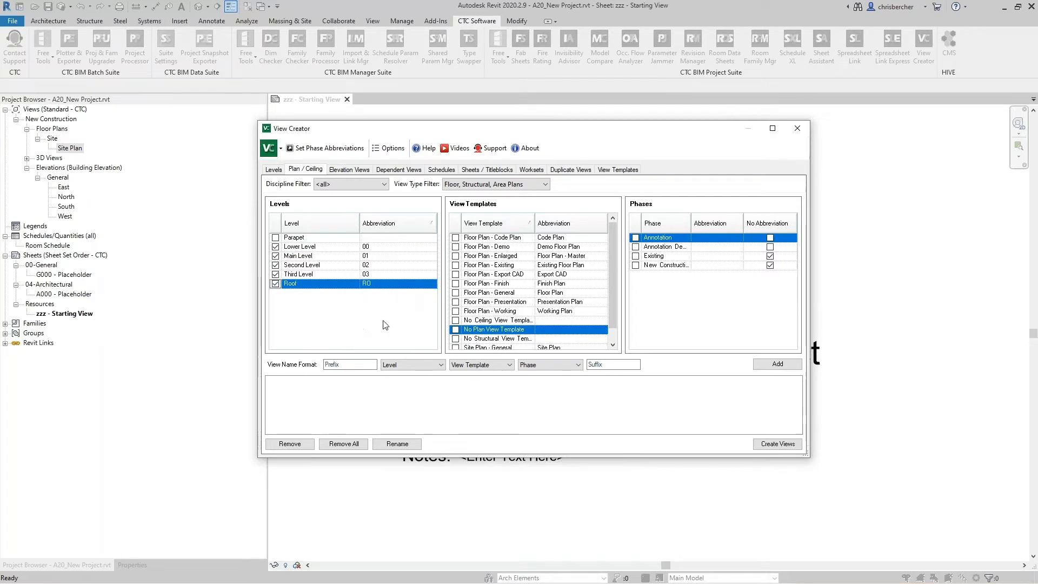
Select the Floor Plan view templates Code Plan, Finish, General, Presentation, Working and Export CAD
drag(570, 134, 446, 98)
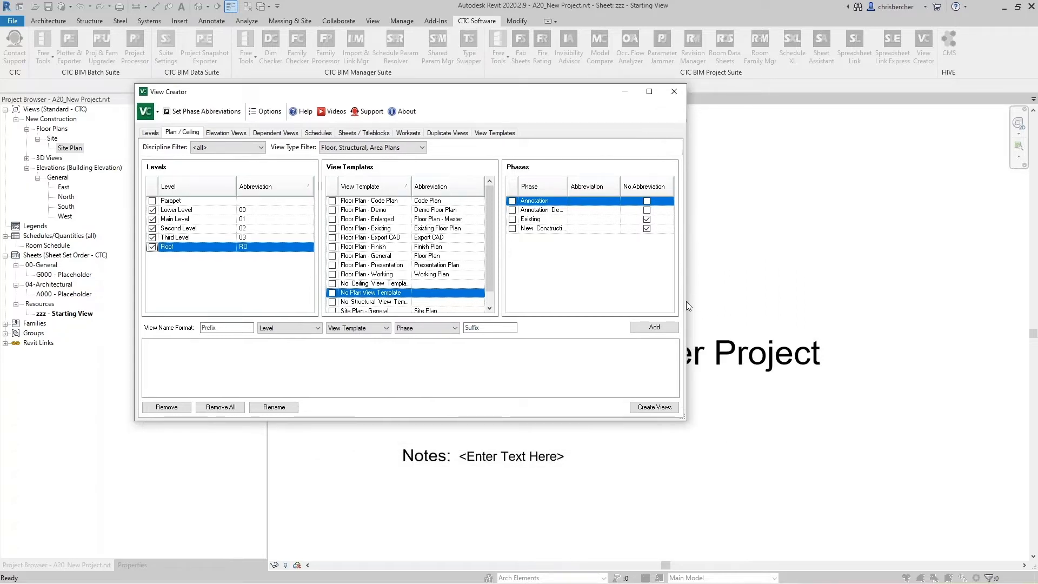
drag(686, 300, 758, 307)
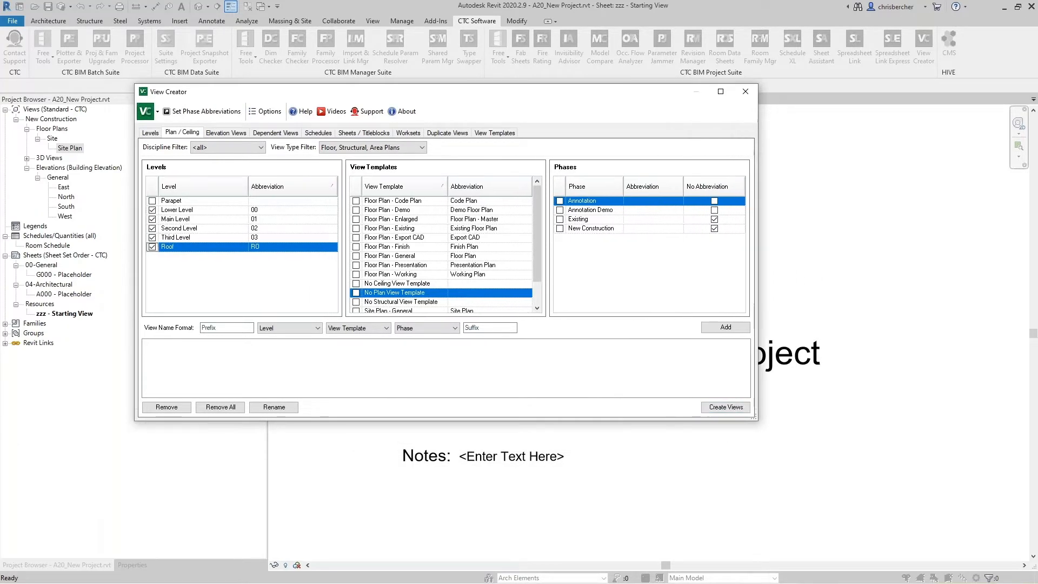
drag(755, 418, 811, 460)
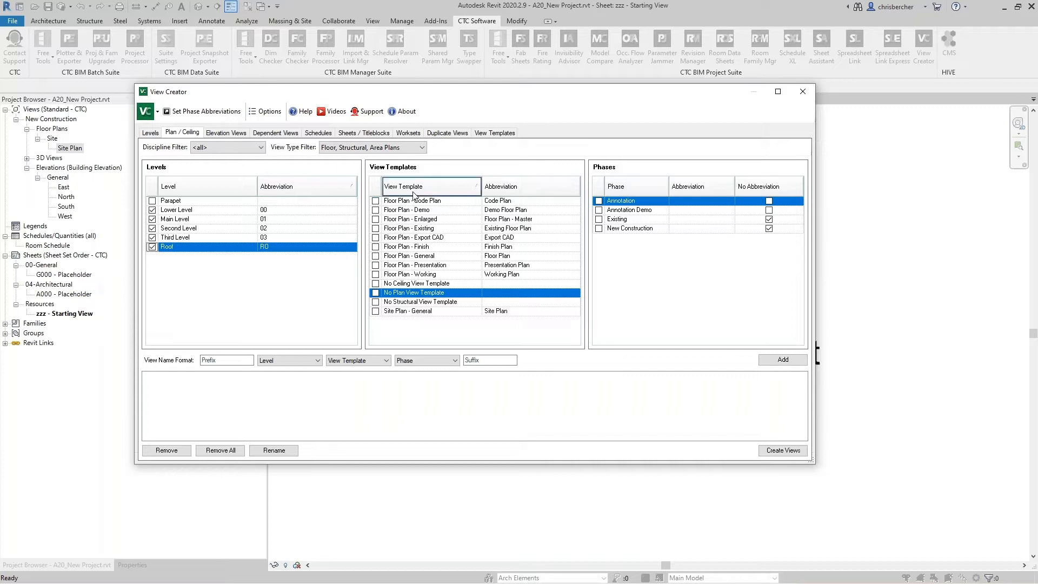
click(375, 200)
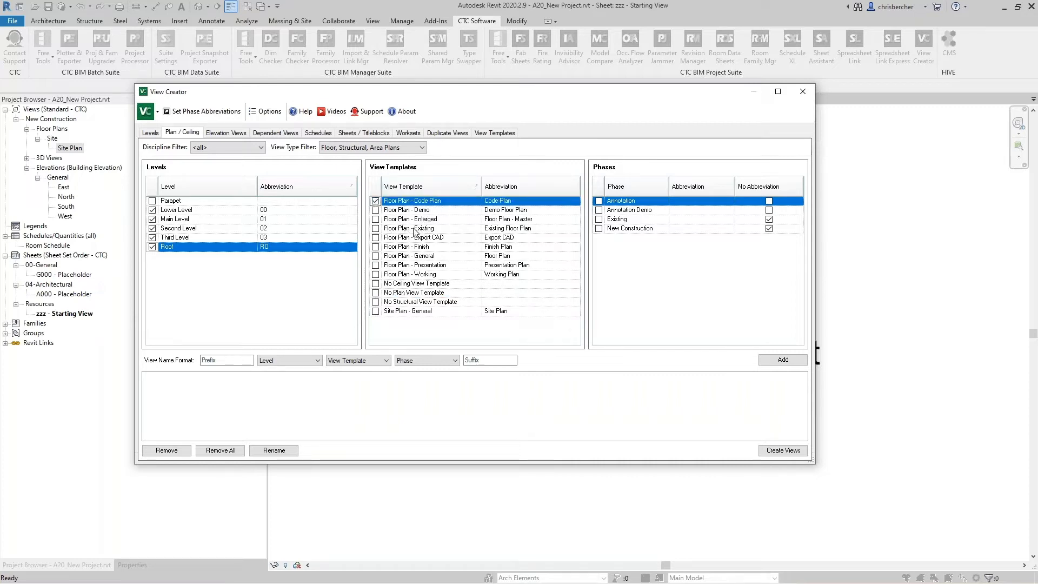
click(376, 246)
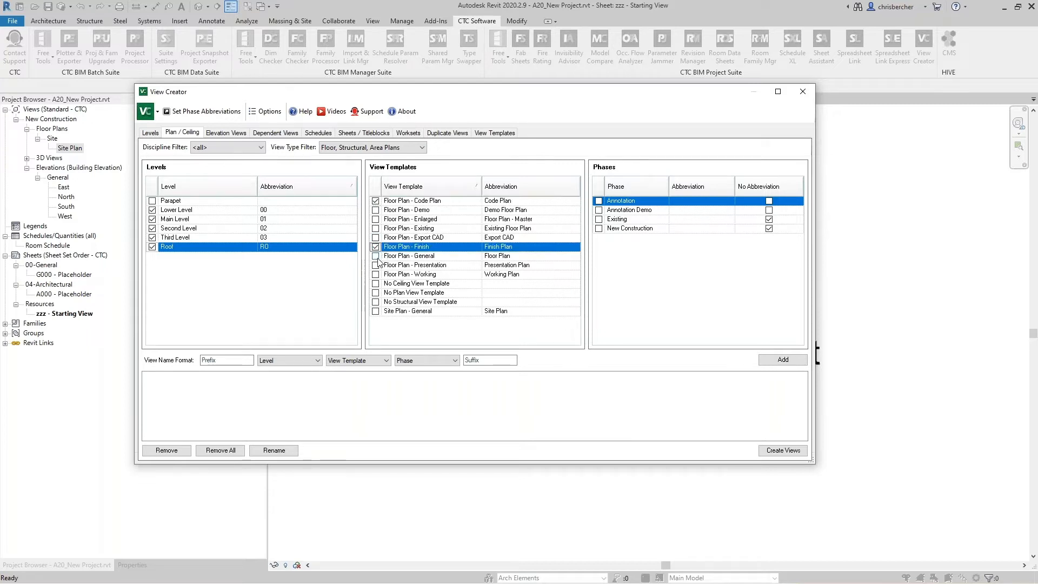
click(376, 256)
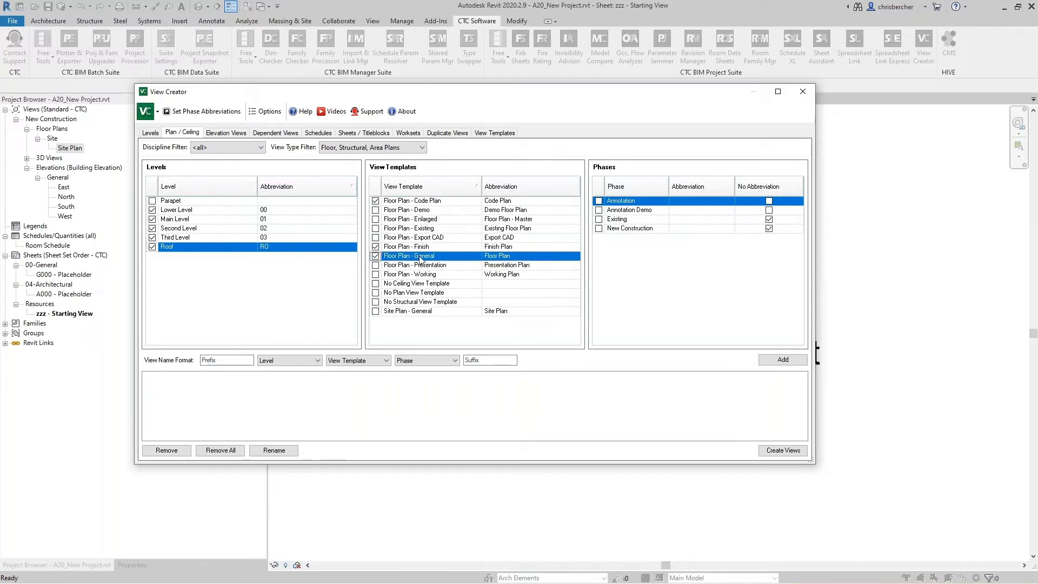
click(376, 265)
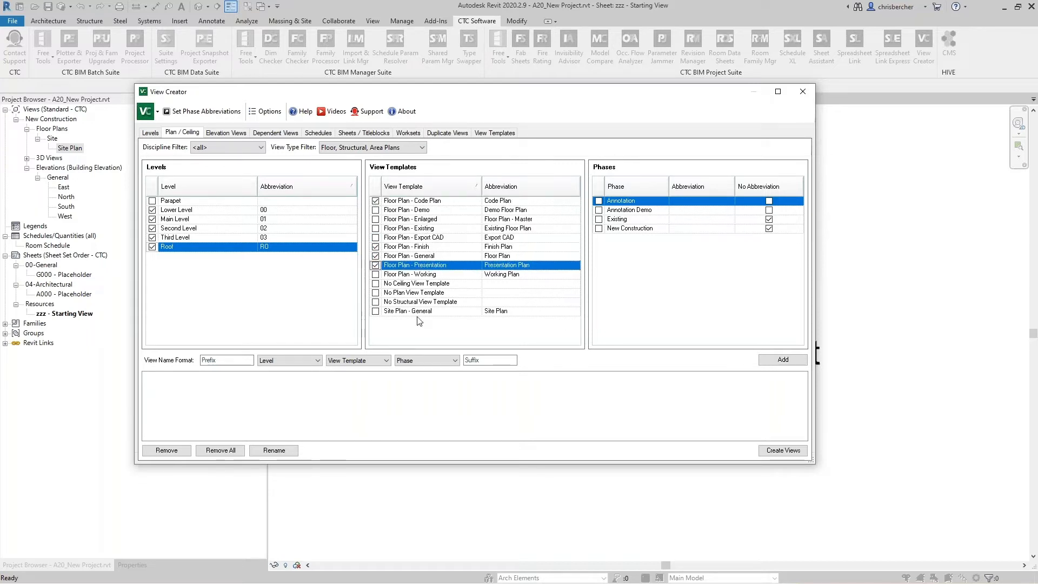
click(376, 274)
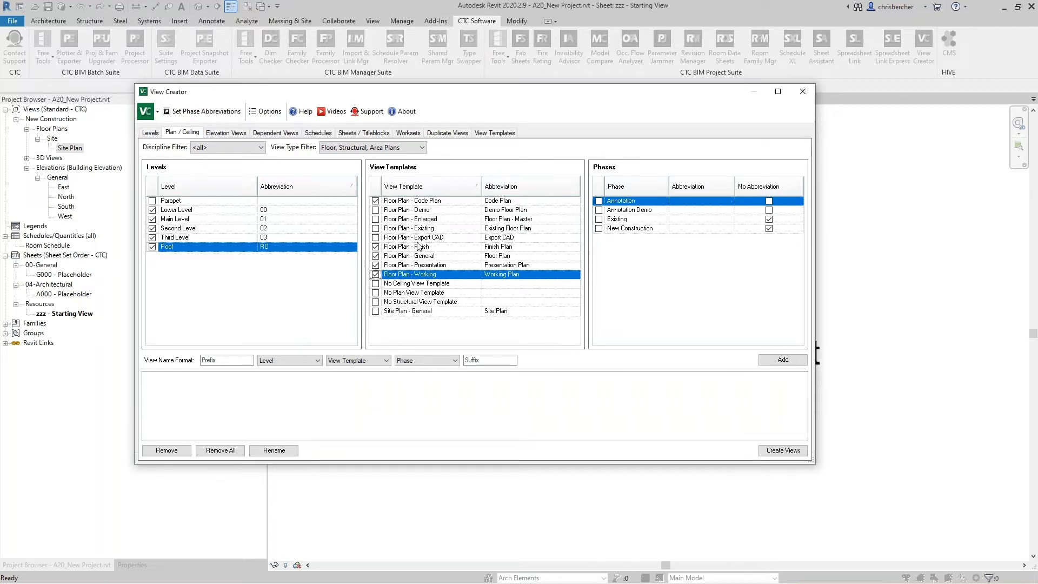
click(375, 238)
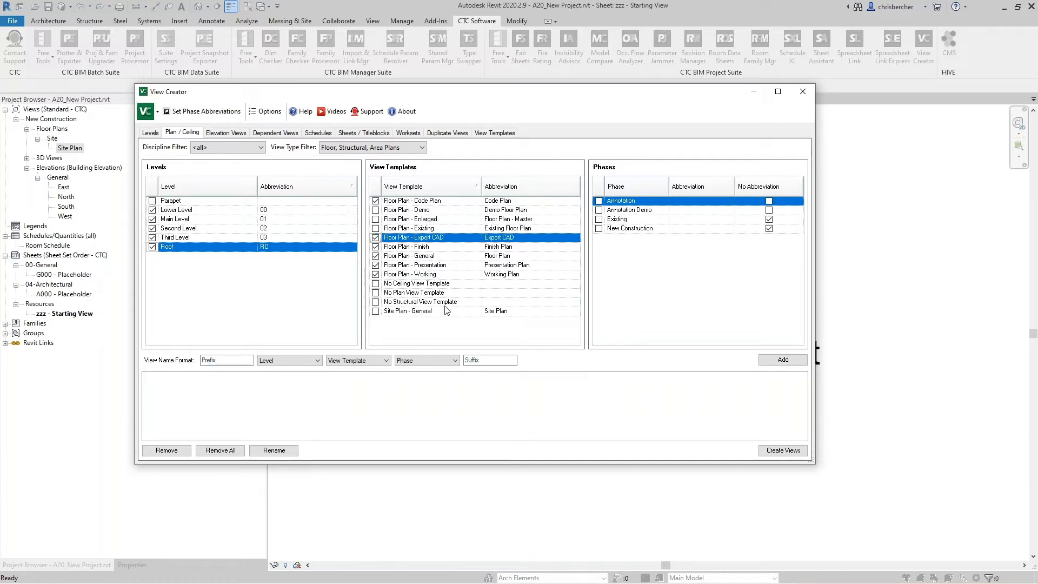
Queue the floor plan views for the New Construction phase, review the list of view names, and create the views
click(599, 228)
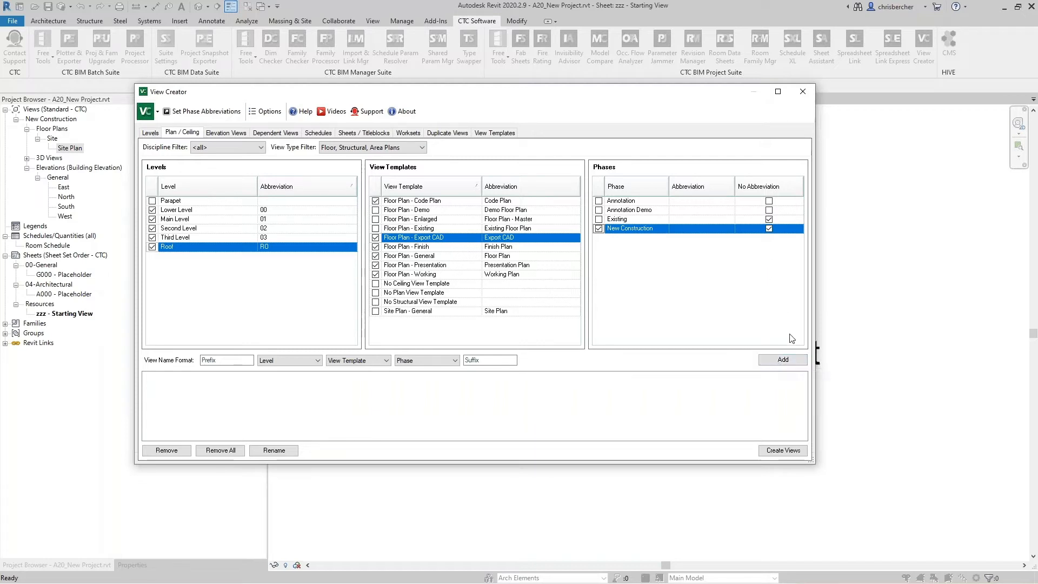
click(781, 360)
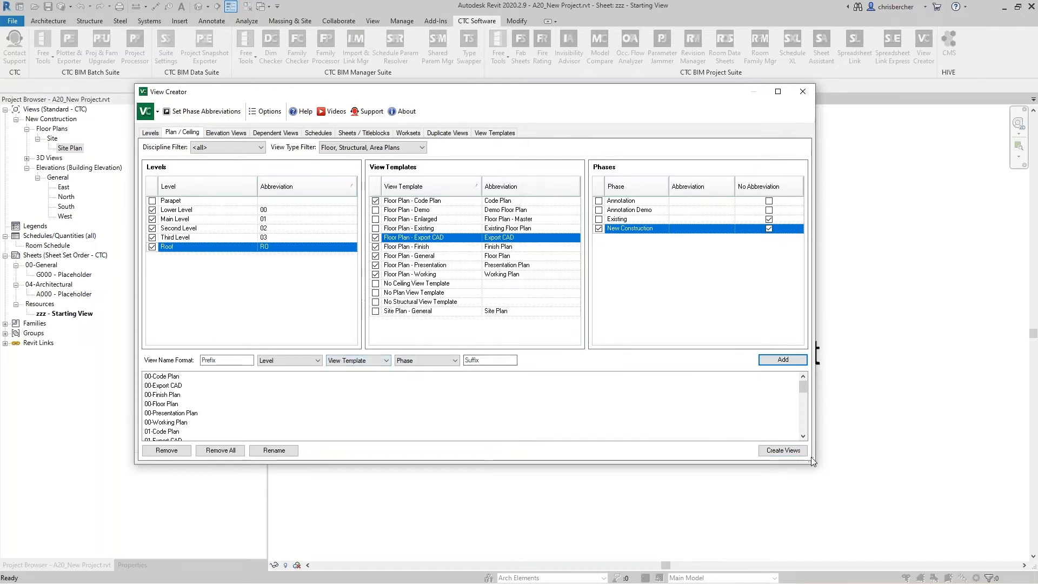
drag(811, 459, 872, 476)
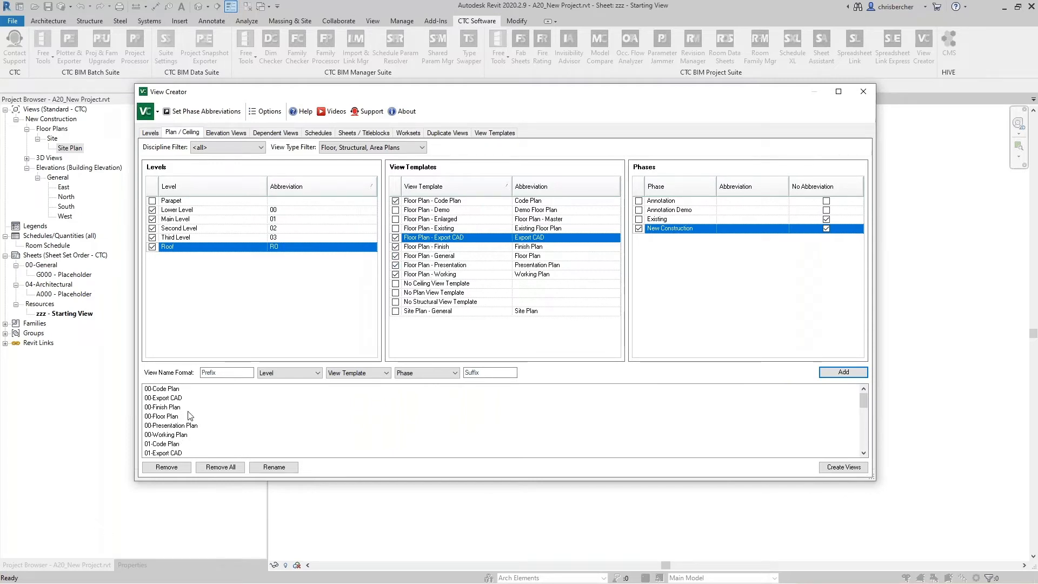
click(236, 416)
scroll(235, 418, down, 7)
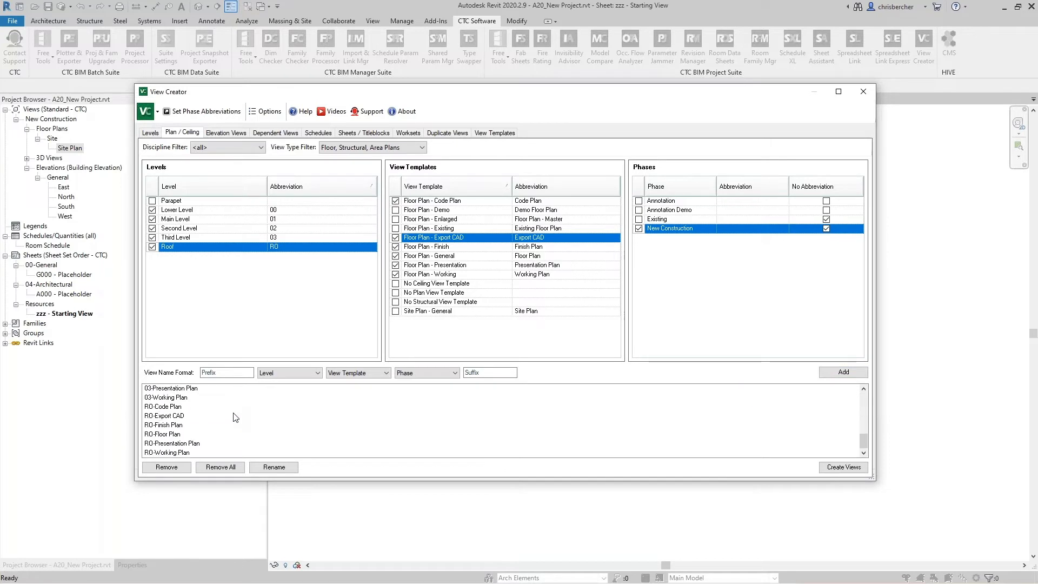
scroll(230, 430, up, 7)
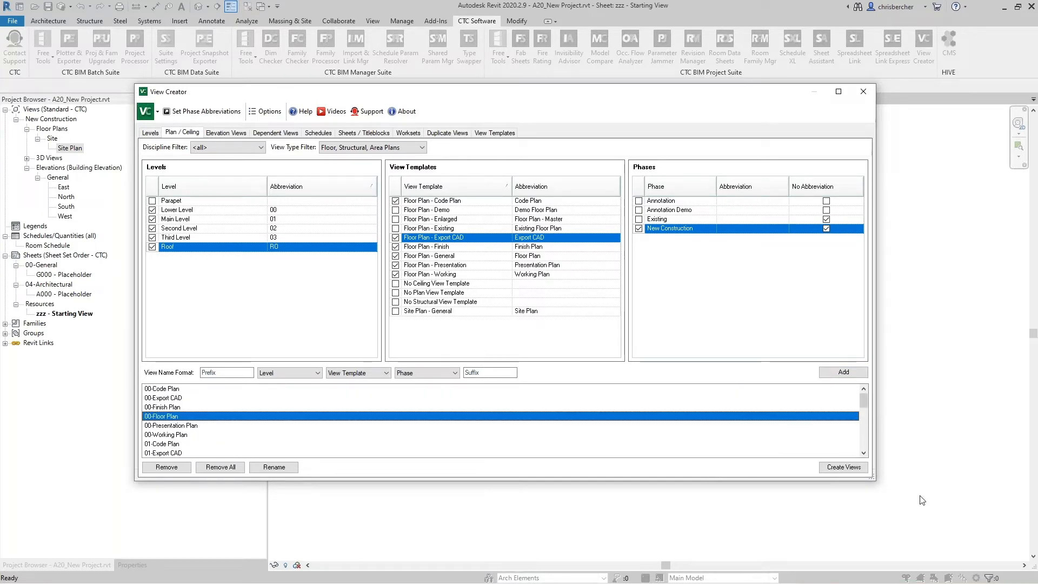
click(832, 470)
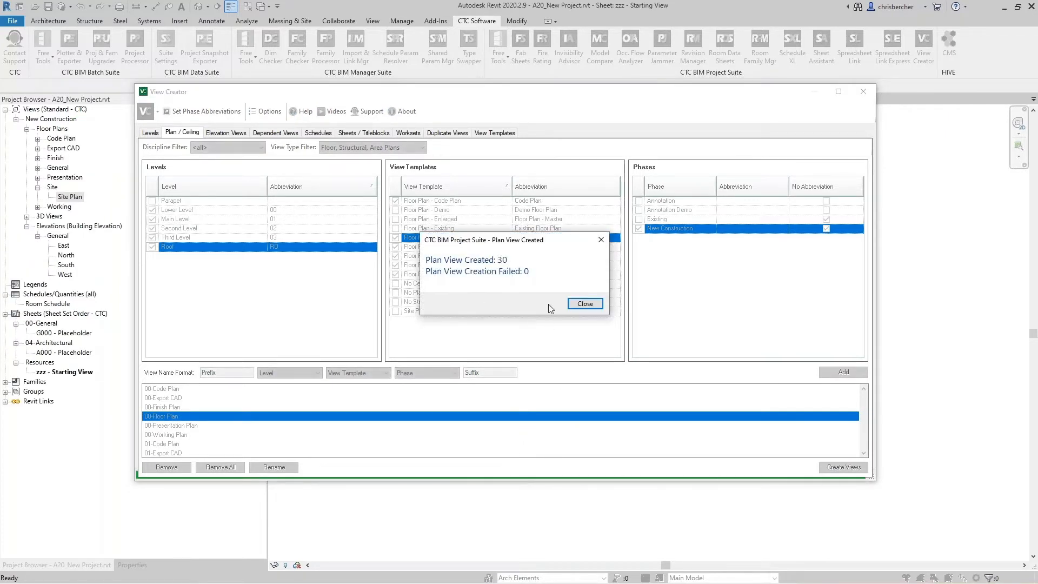
click(585, 304)
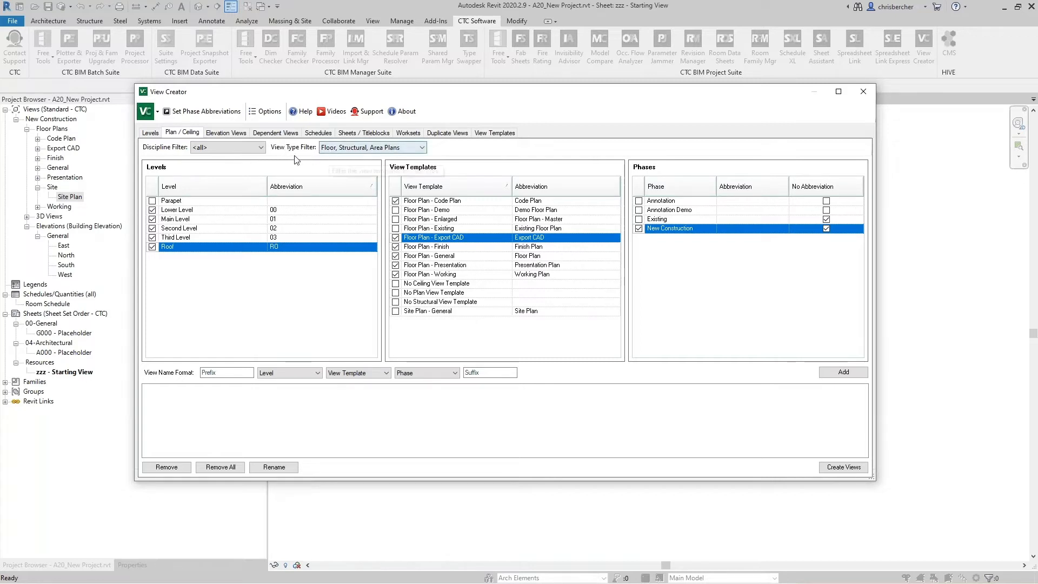
Filter for ceiling plans, excluding the Roof level, and select the Reflected Ceiling Plan - General and Export CAD view templates
click(398, 151)
click(346, 157)
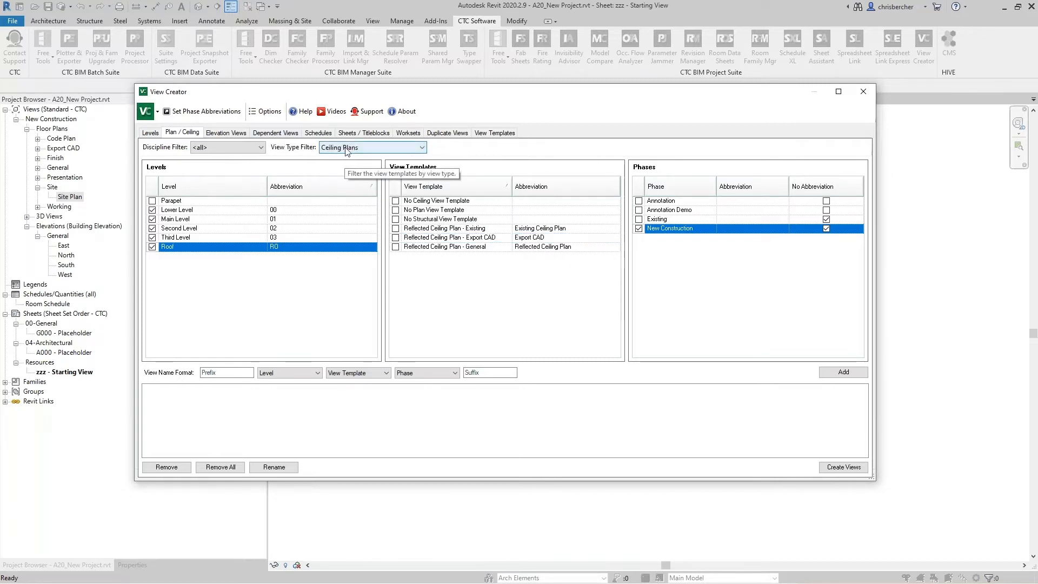
click(152, 247)
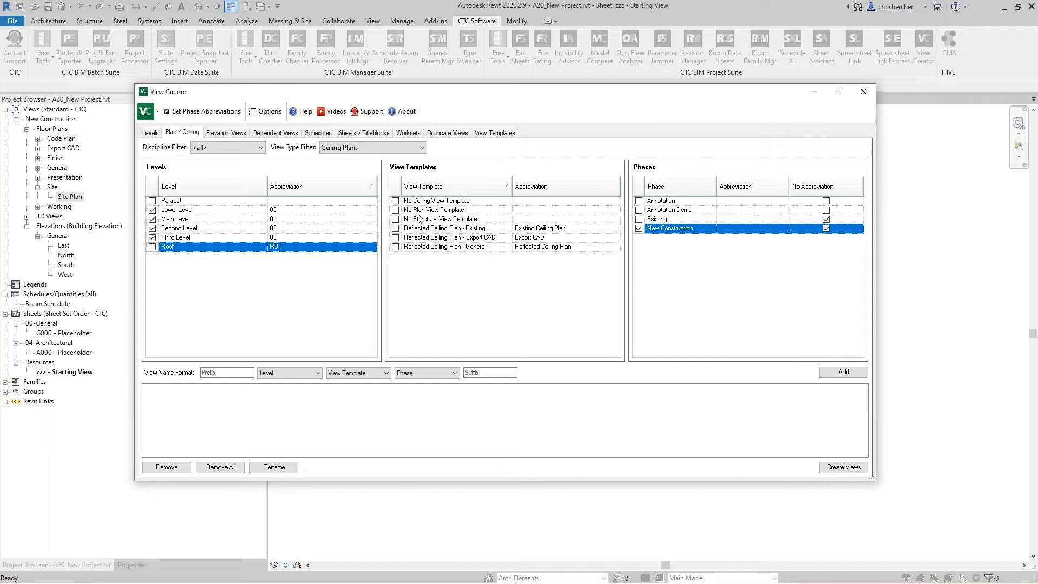
click(395, 246)
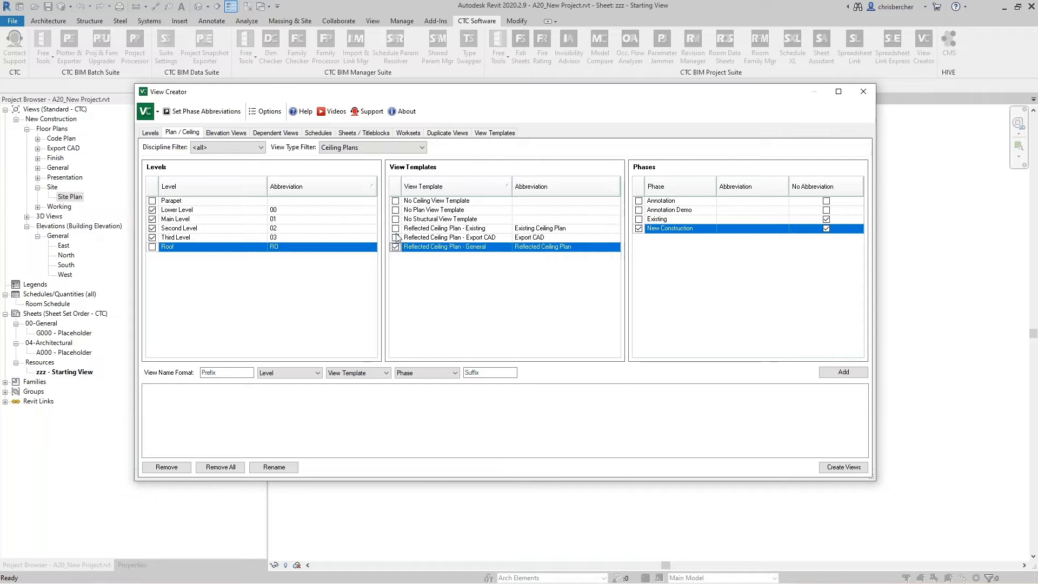
click(396, 238)
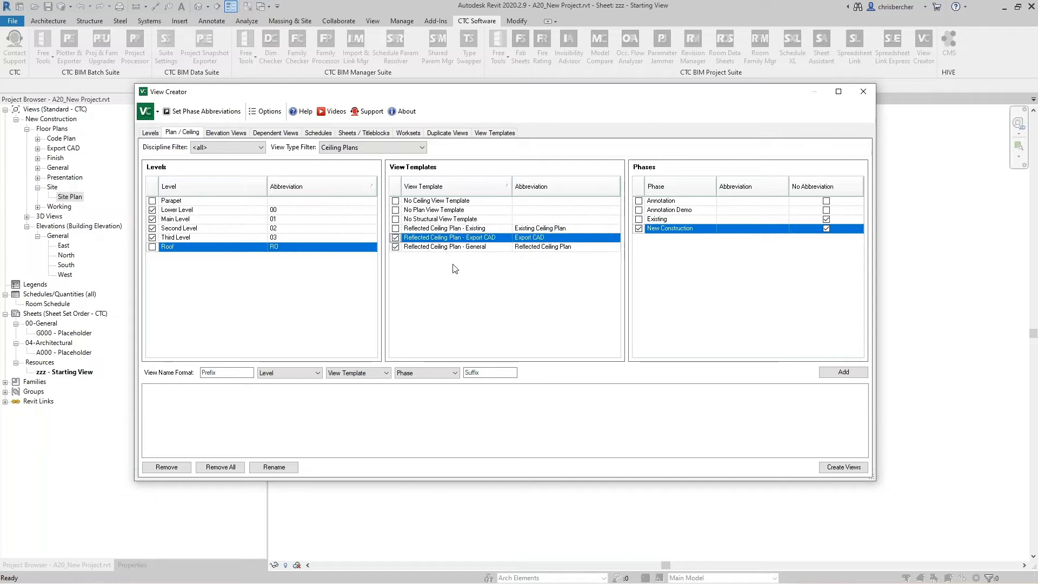
Queue the ceiling plan views for the four chosen levels and create them in the project
click(843, 372)
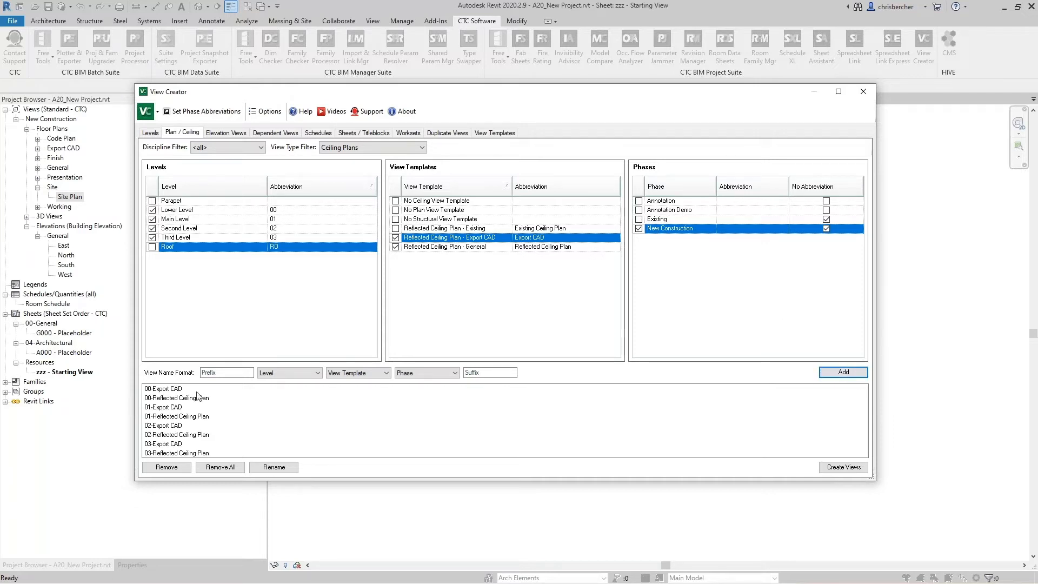
click(844, 466)
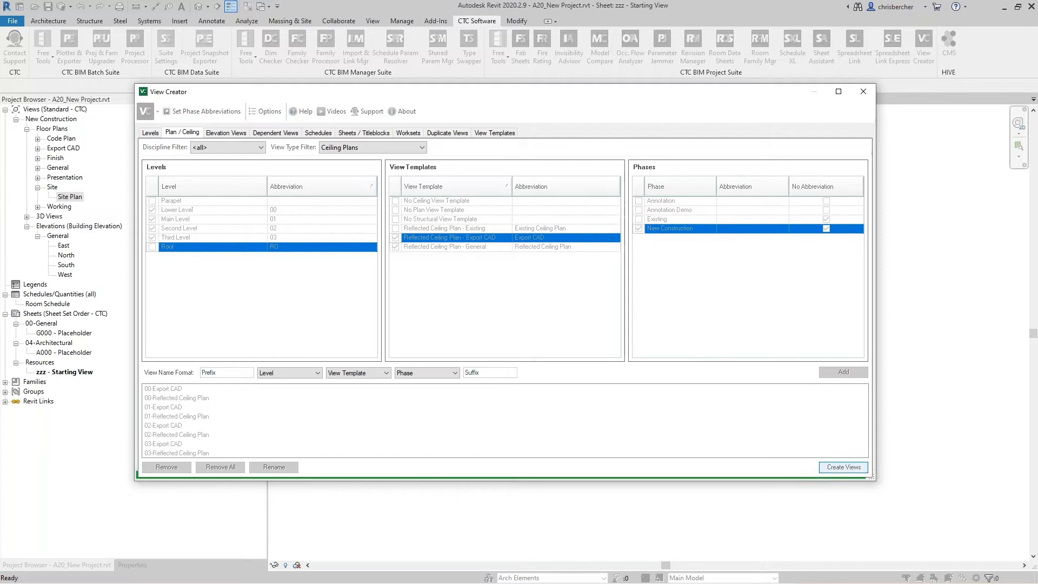
click(584, 303)
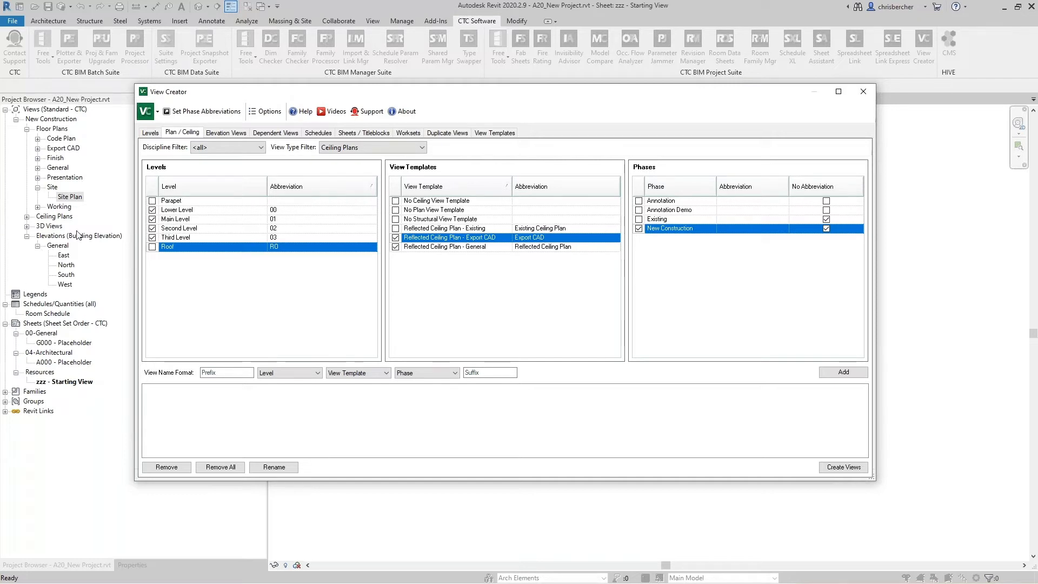
Look over the elevation, dependent view, schedule and sheet options in View Creator, close it, and select the Working floor plan group
click(213, 137)
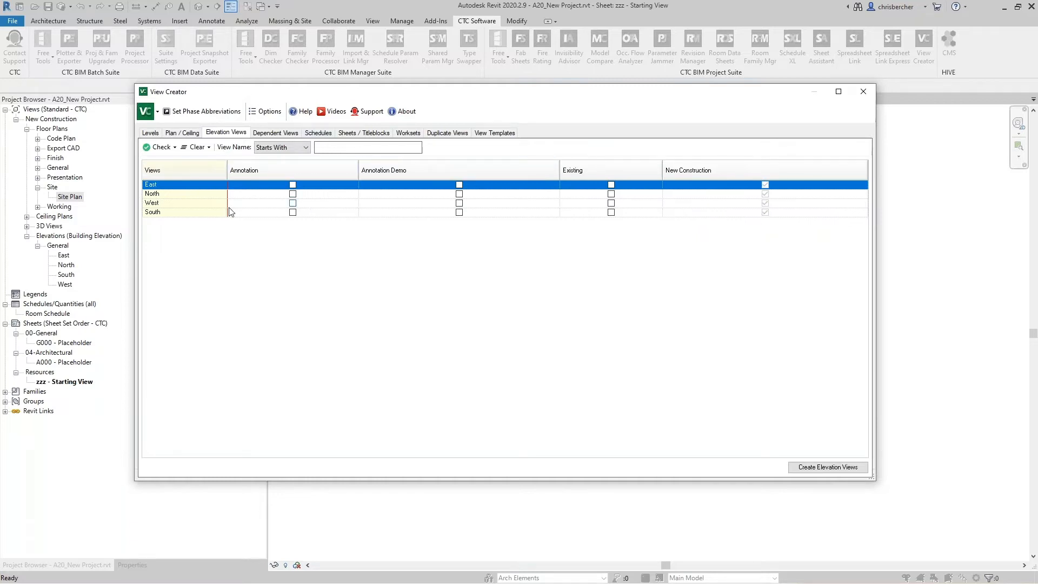
click(279, 132)
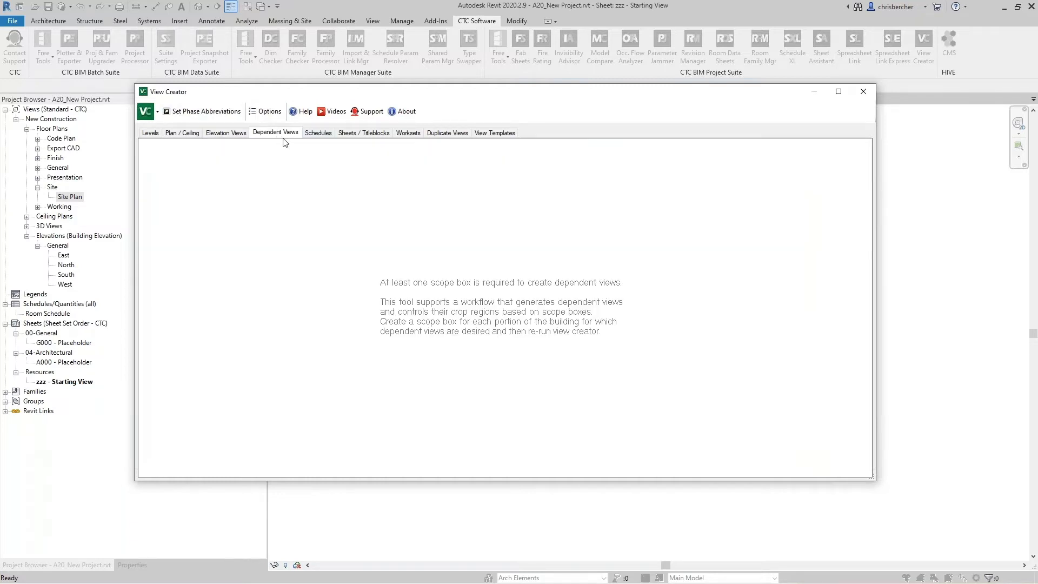
click(321, 134)
click(370, 133)
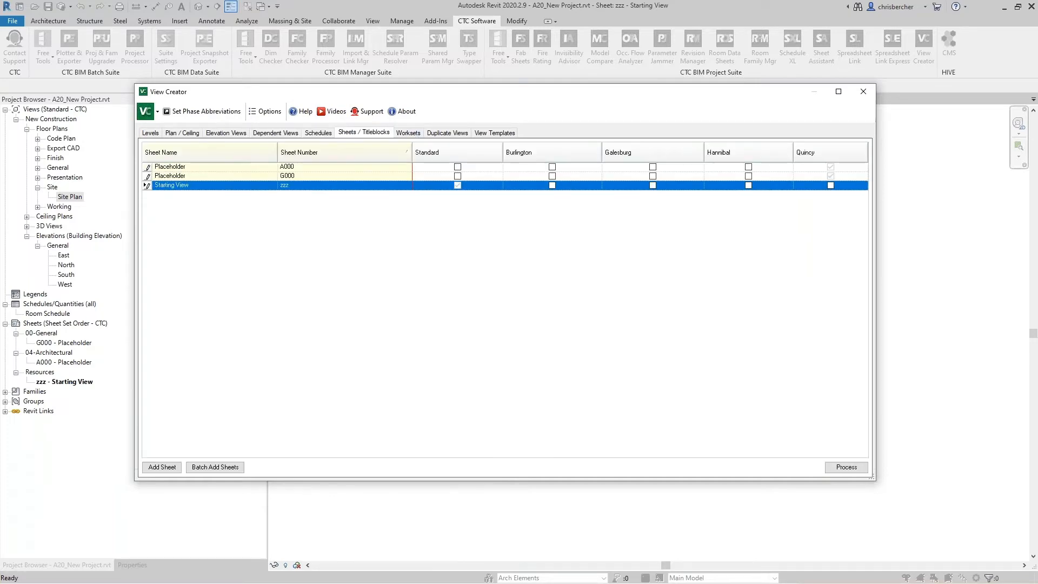
click(151, 133)
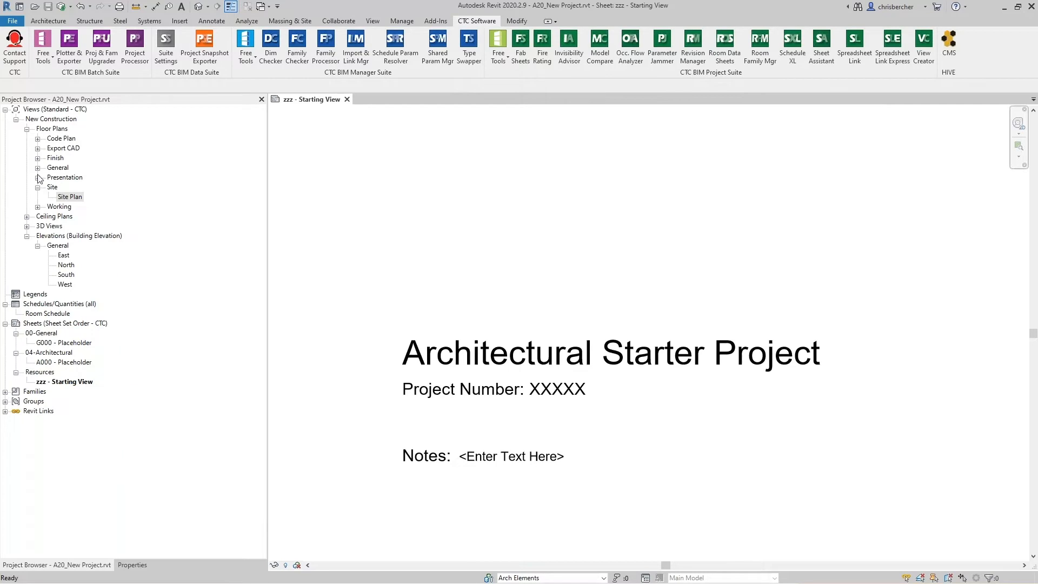
click(60, 207)
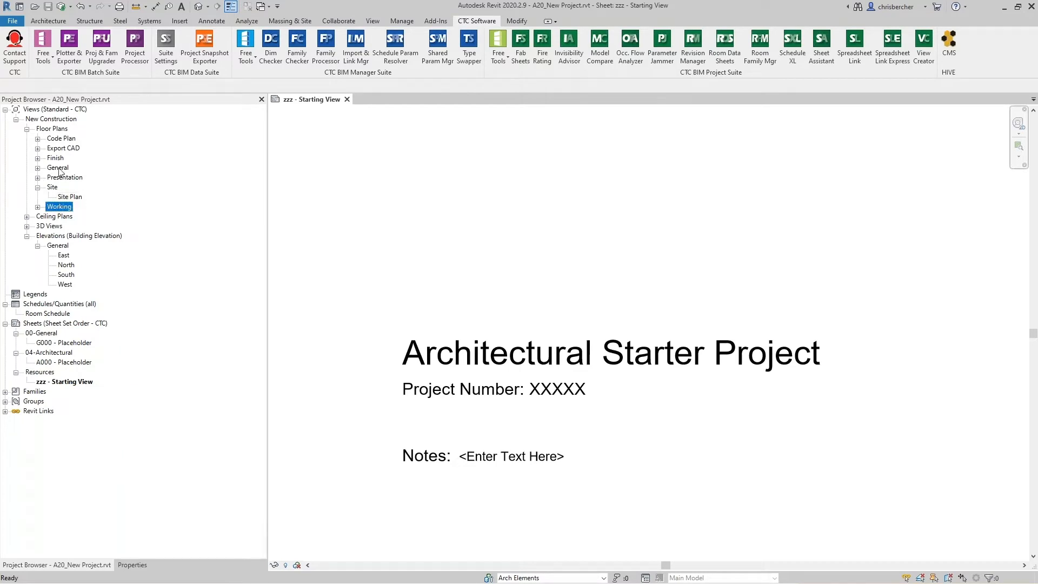
Open the 01-Floor Plan view and draw a rectangle of exterior walls about 119'-6" by 66'-0" between the elevation markers
double_click(58, 168)
double_click(78, 187)
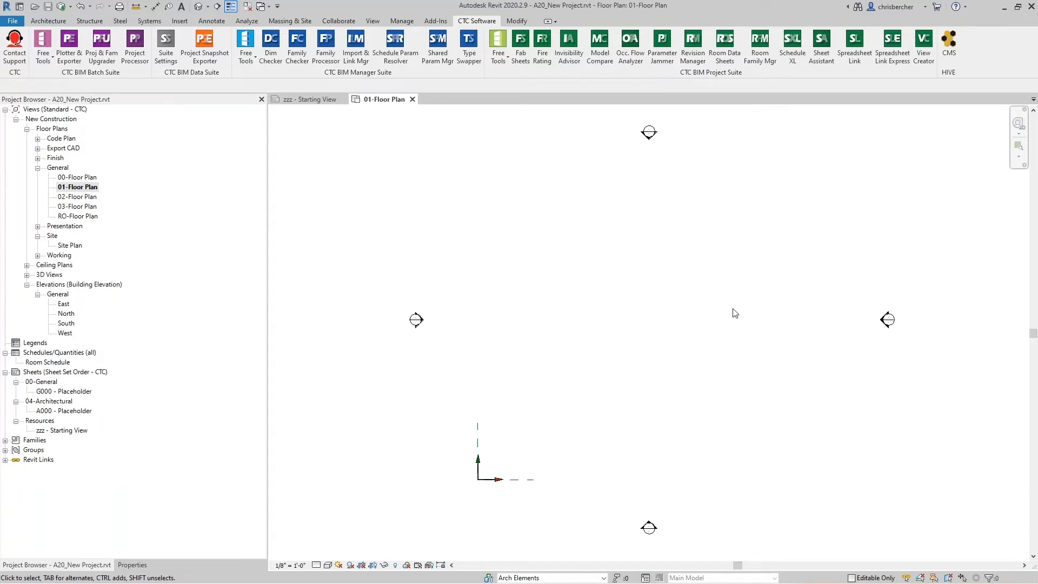
key(w)
key(a)
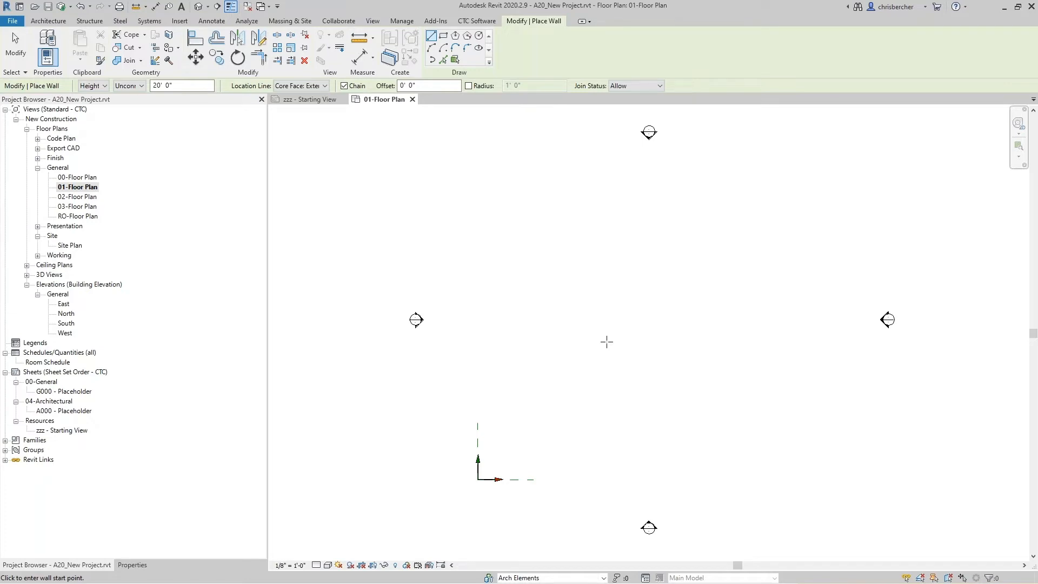
click(443, 35)
click(491, 237)
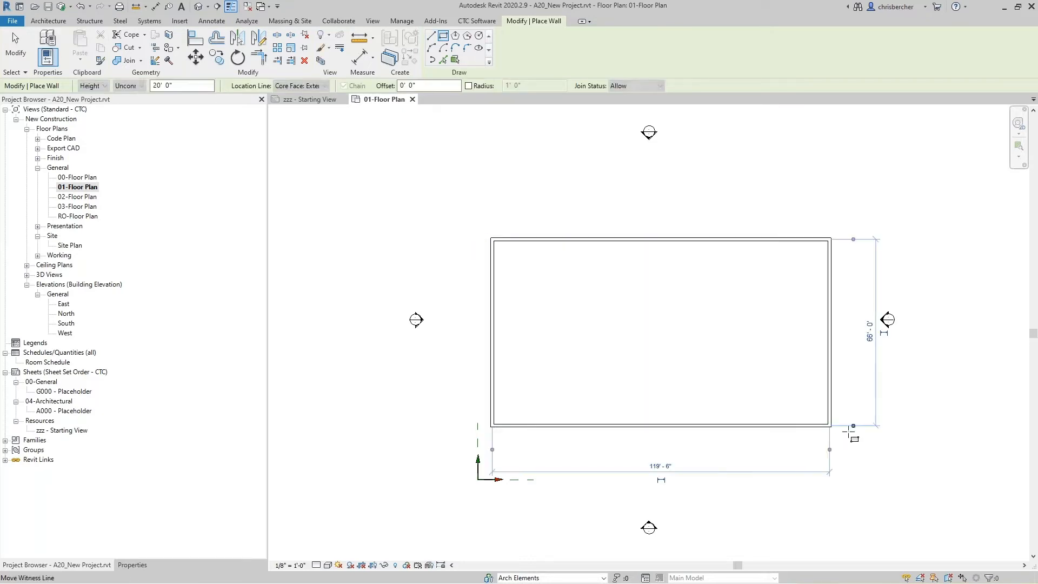
click(831, 427)
key(Escape)
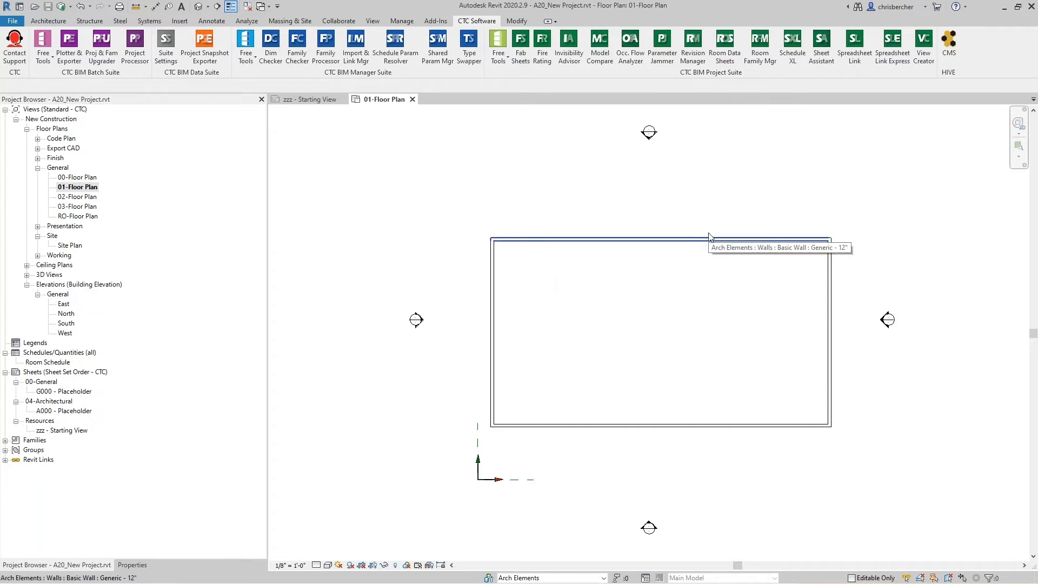
Draw a vertical interior wall from the upper to the lower exterior wall, about a quarter of the way from the west side
key(w)
key(a)
click(573, 241)
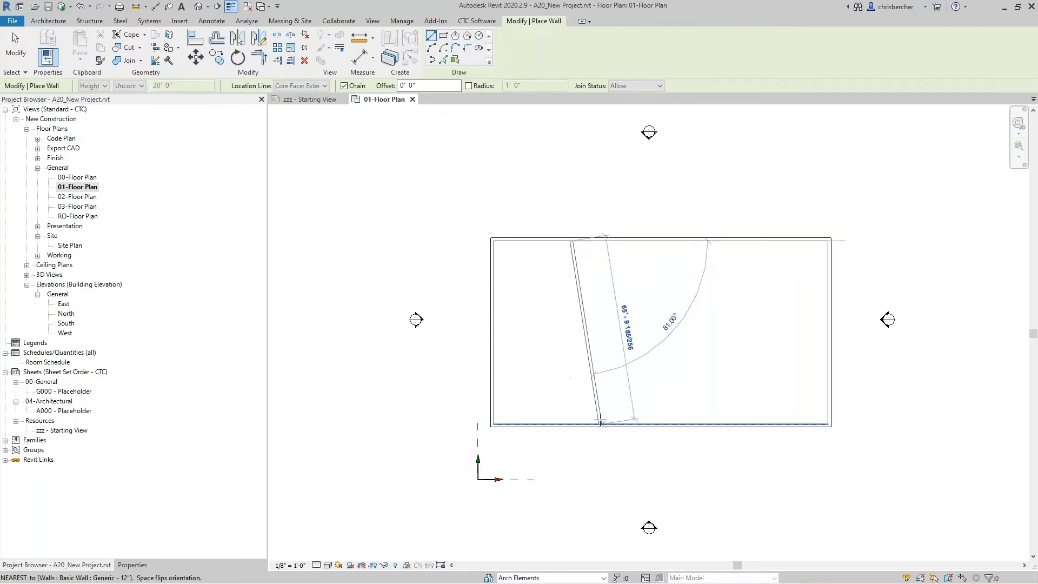
click(572, 424)
key(Escape)
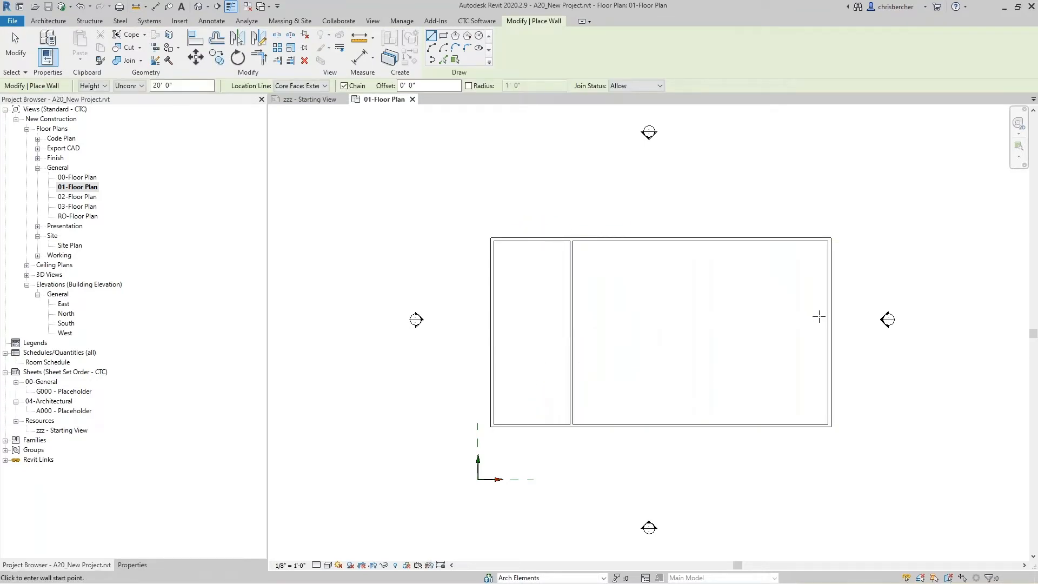
Draw two parallel horizontal walls from the vertical interior wall to the east exterior wall to form a corridor
click(572, 312)
click(828, 310)
key(Escape)
click(573, 344)
click(827, 343)
key(Escape)
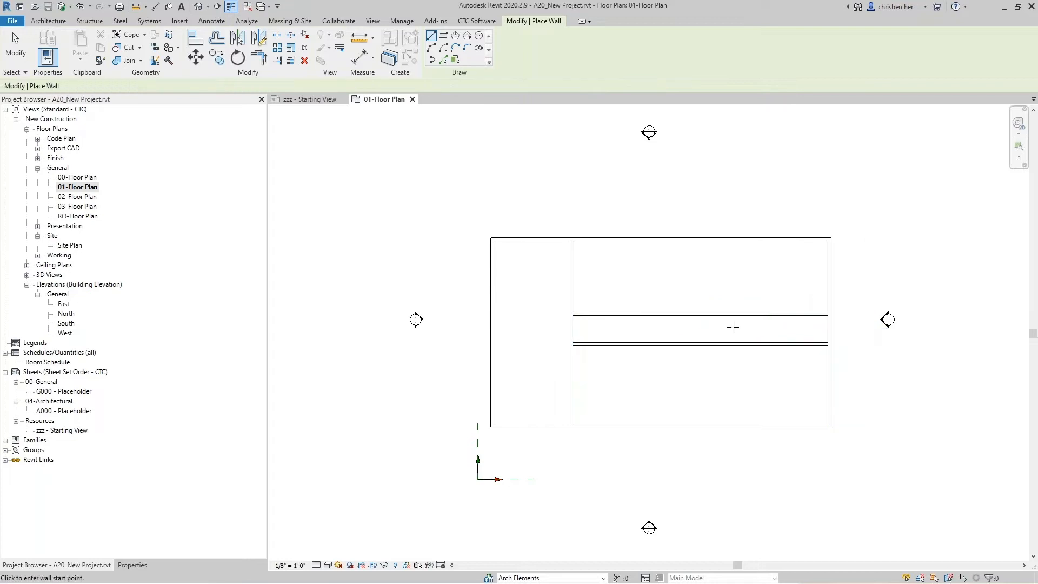
Divide the space below the corridor into four rooms with three vertical walls running down to the south exterior wall
click(634, 344)
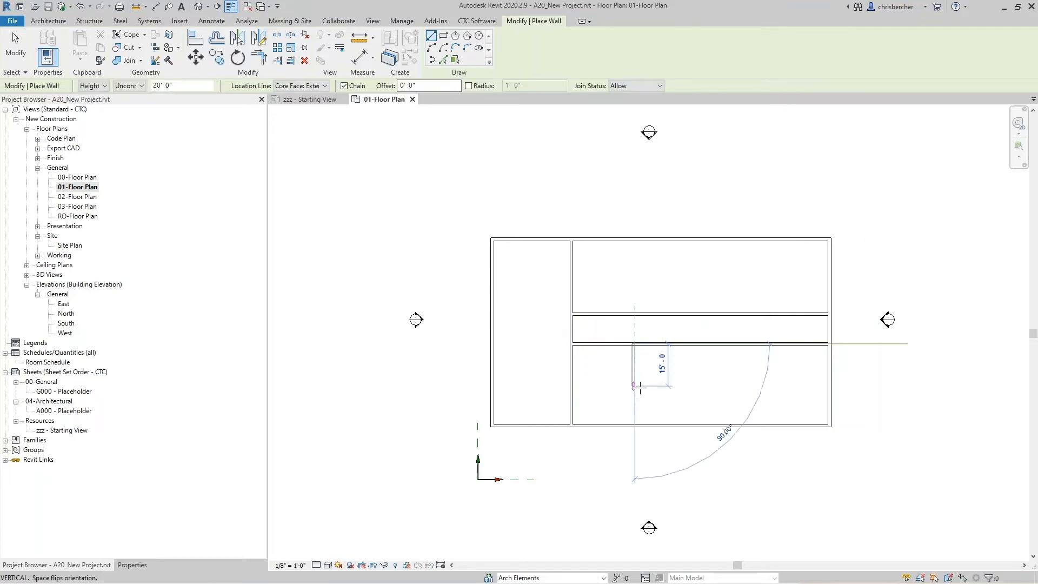
click(634, 425)
key(Escape)
click(700, 345)
click(701, 425)
key(Escape)
click(758, 344)
click(758, 424)
key(Escape)
key(Escape)
Start door placement, clear the filters in HIVE CMS, and search the content library for "swing single"
key(d)
key(r)
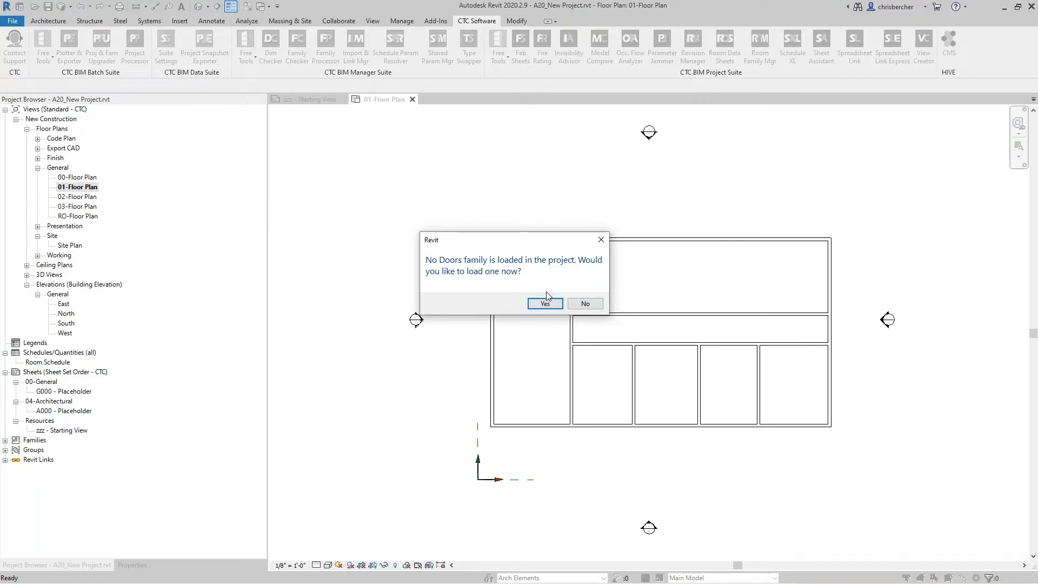
key(Return)
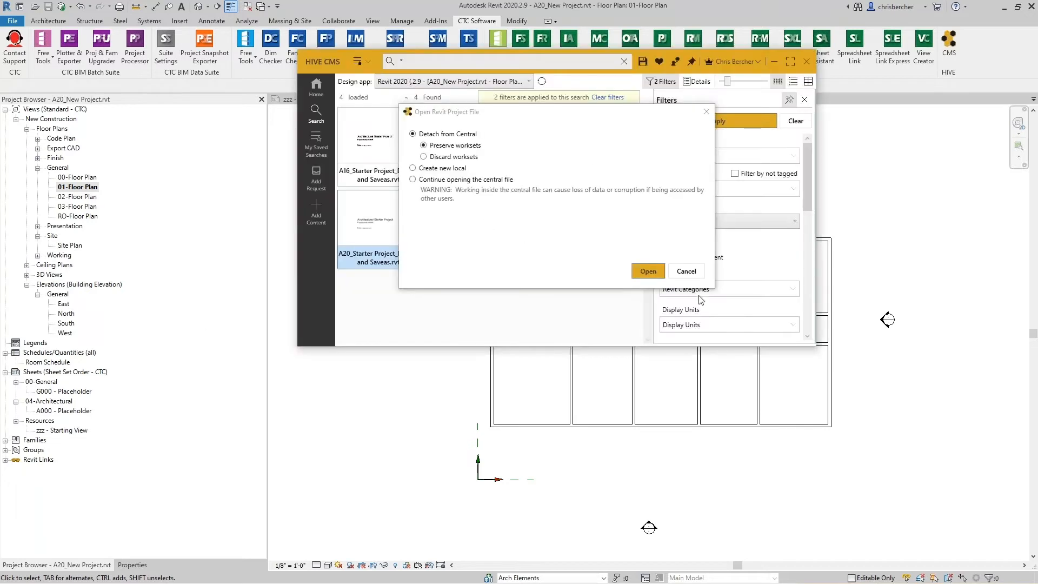
click(686, 271)
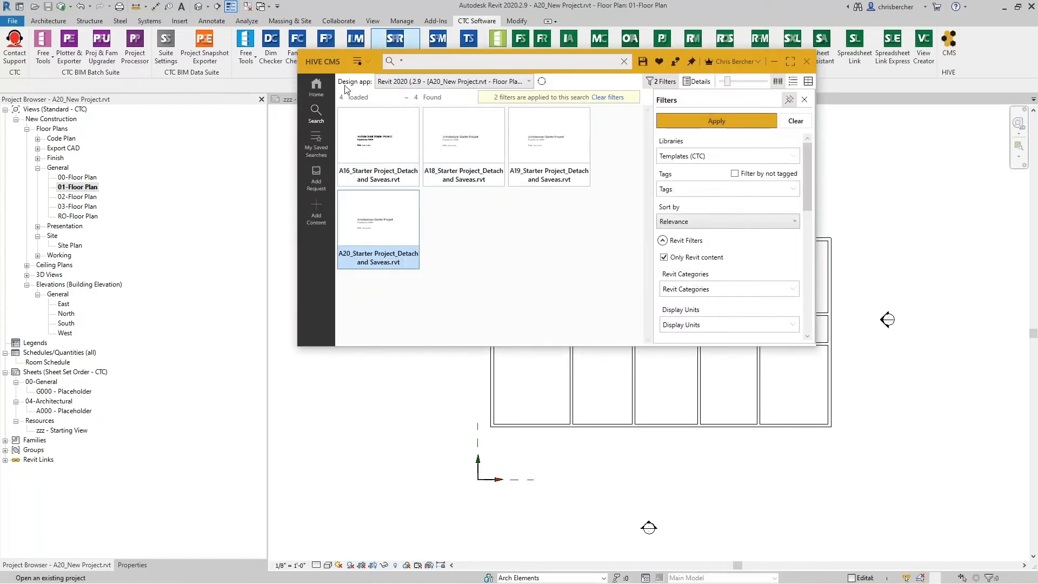
click(792, 121)
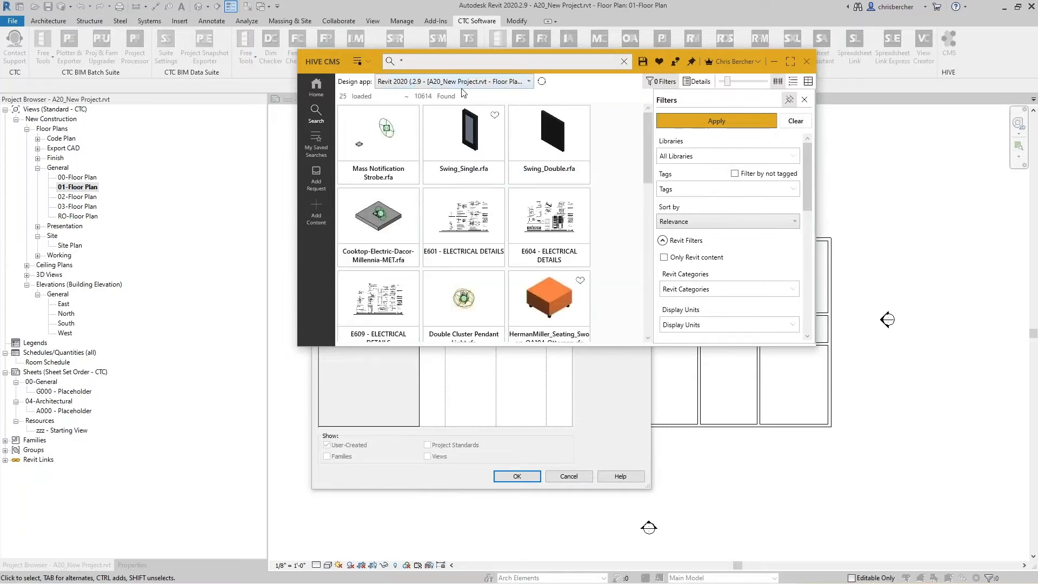
click(456, 61)
text(swing single)
key(Return)
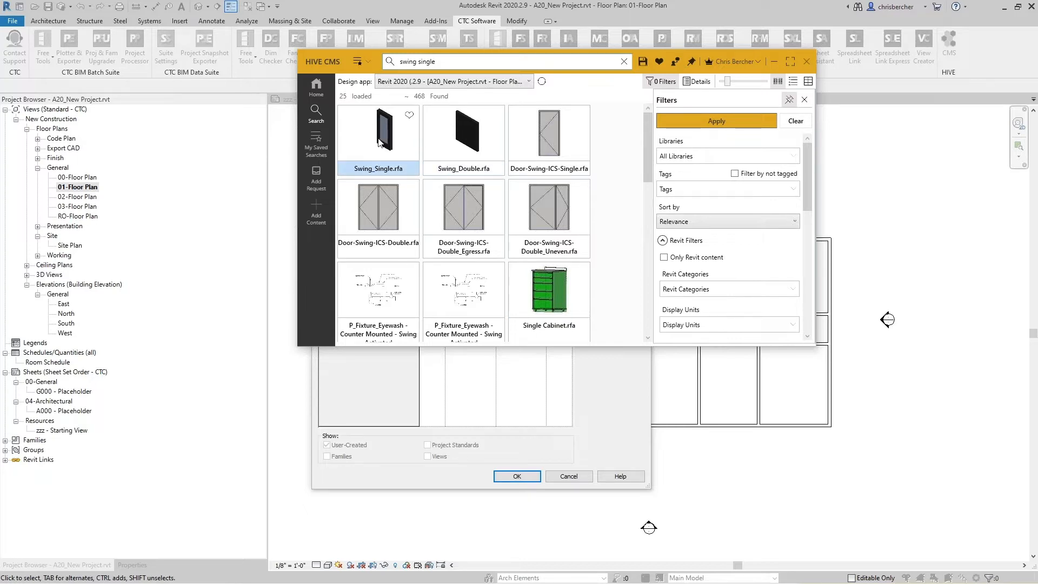
Return to the 01-Floor Plan view and load Door-Swing-ICS-Single.rfa from HIVE CMS for placement
click(543, 142)
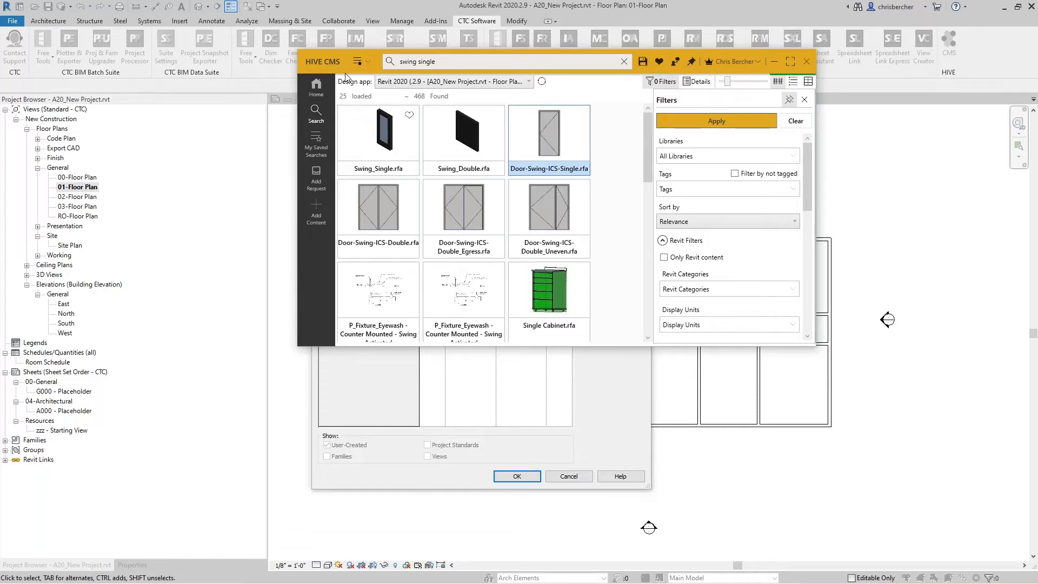
click(569, 476)
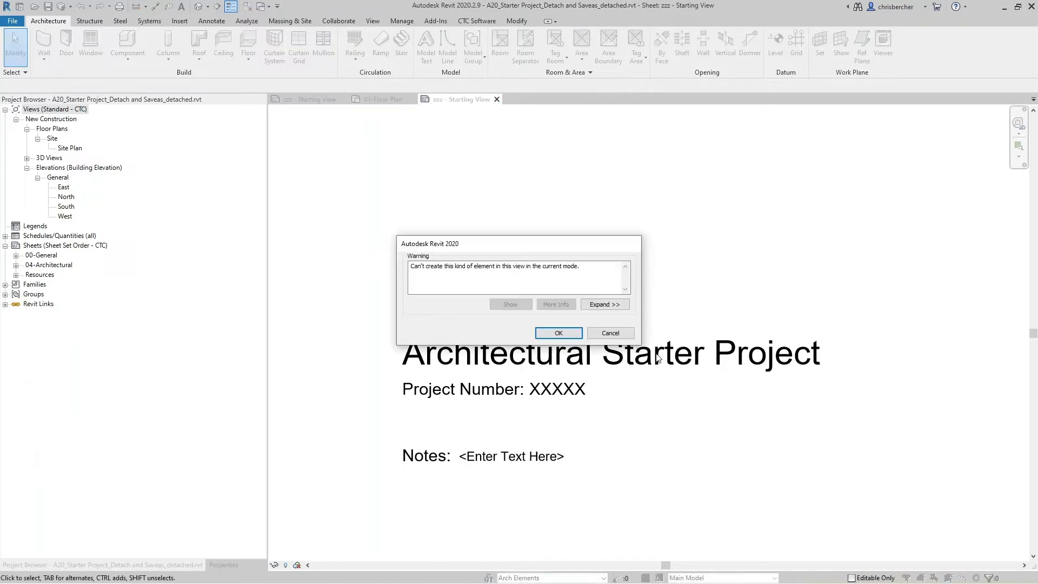
click(611, 332)
click(383, 99)
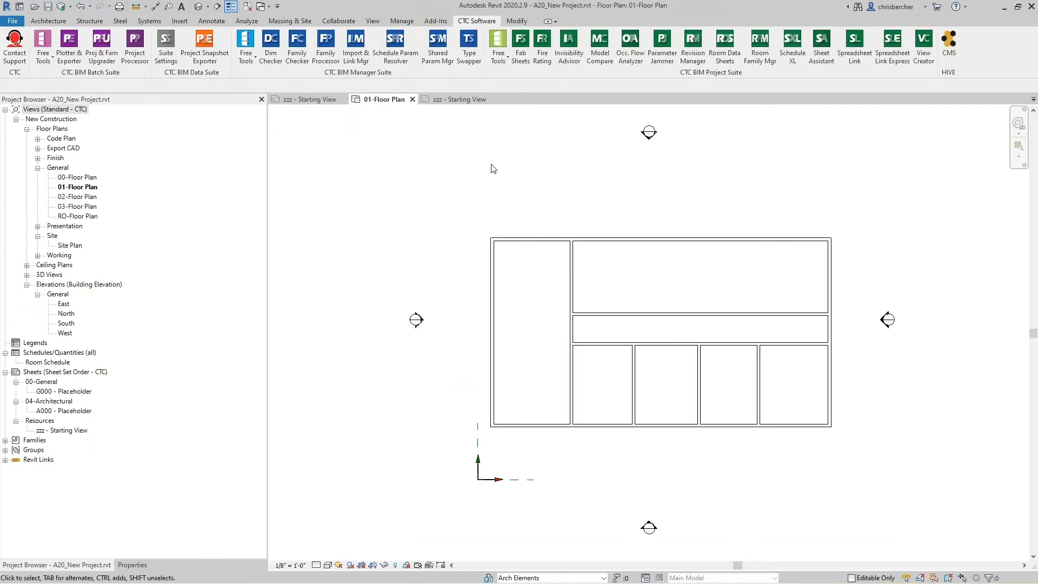
key(alt+Tab)
double_click(543, 137)
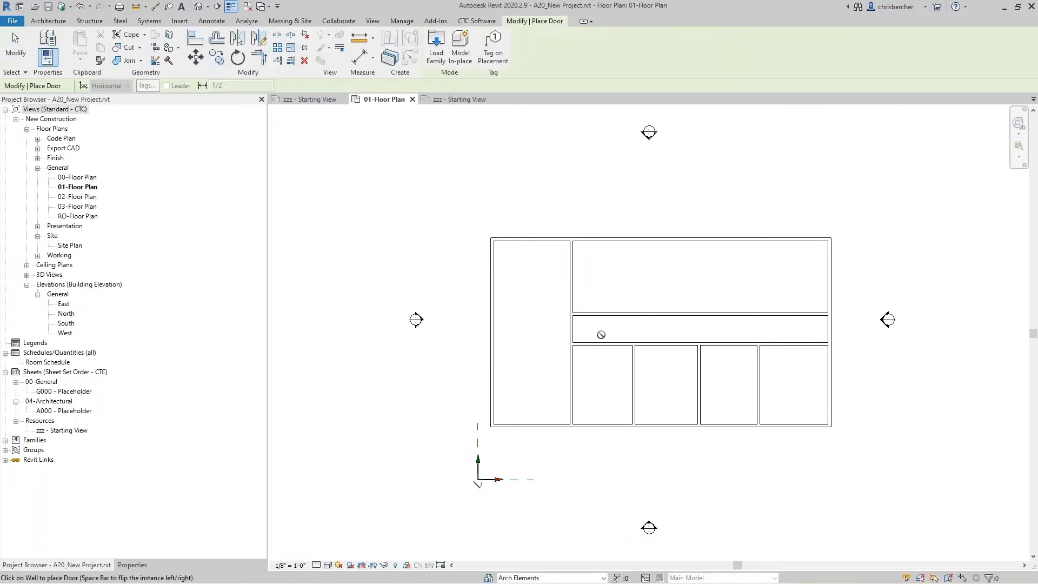
Place a single swing door in the corridor's lower wall for each of the four rooms, near each room's east corner
scroll(622, 346, up, 2)
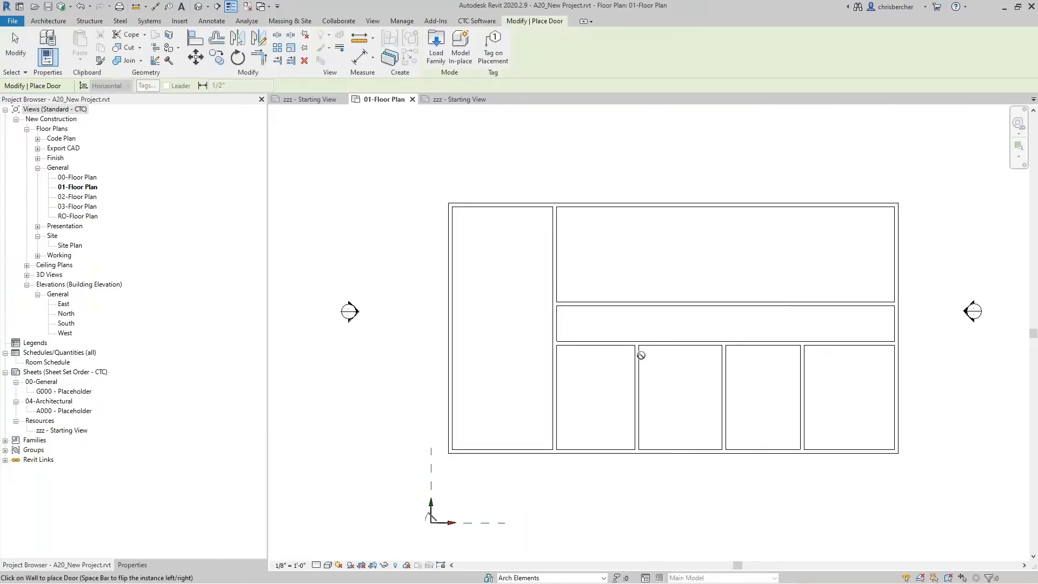
scroll(623, 343, up, 3)
click(621, 334)
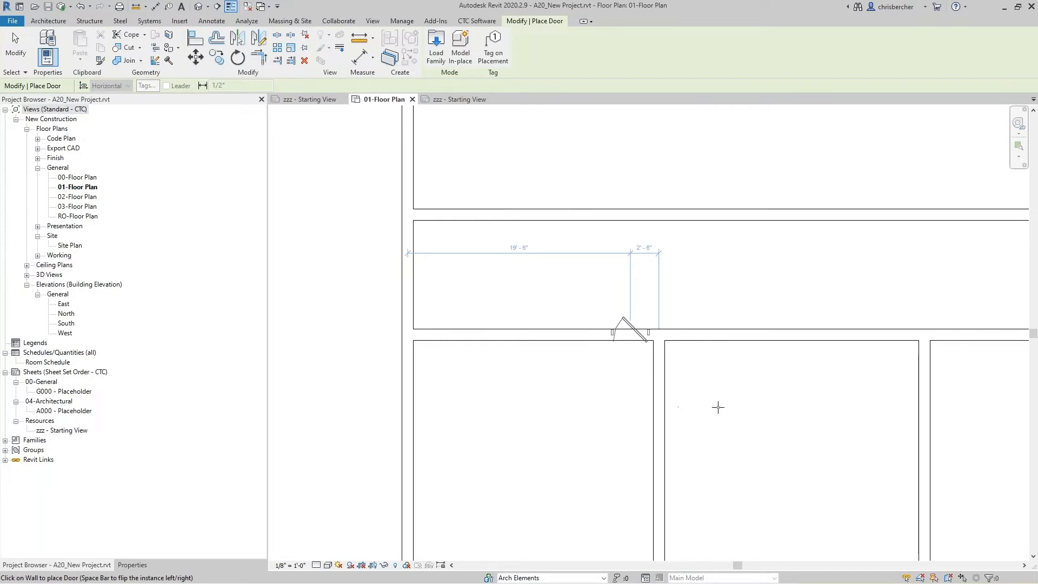
click(896, 343)
middle_drag(882, 355, 743, 350)
scroll(743, 350, up, 1)
click(759, 333)
middle_drag(906, 375, 564, 368)
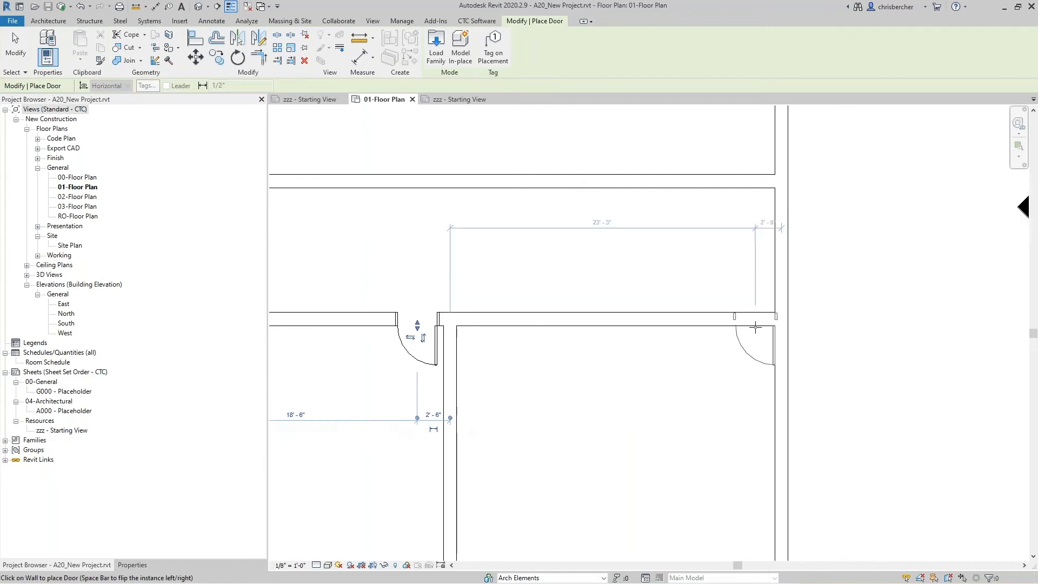
click(750, 326)
Load the Door-Swing-ICS-Double.rfa family from HIVE CMS for placement in the floor plan
scroll(471, 204, down, 2)
middle_drag(470, 204, 782, 314)
scroll(711, 295, down, 2)
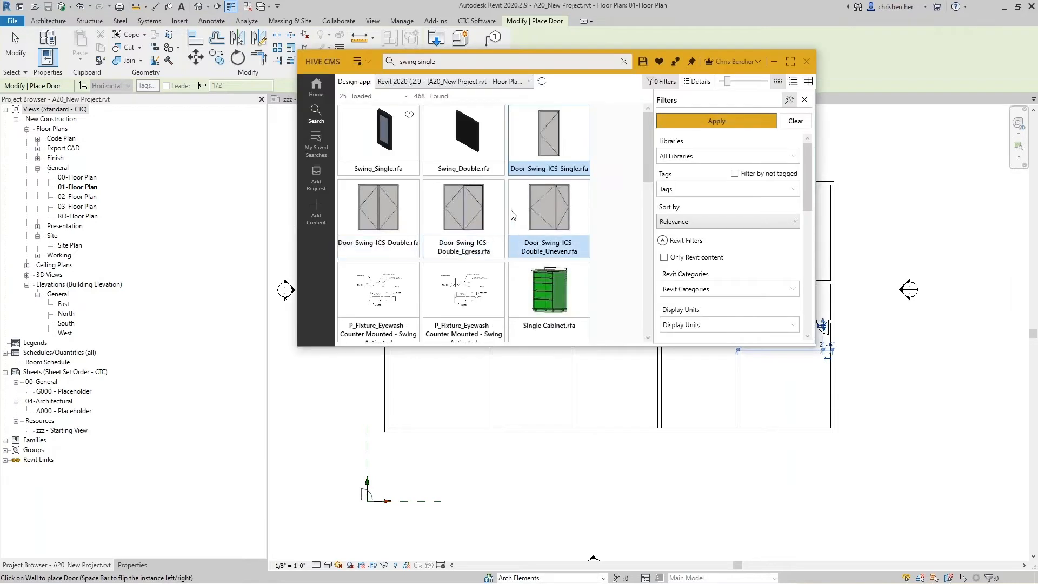
click(380, 217)
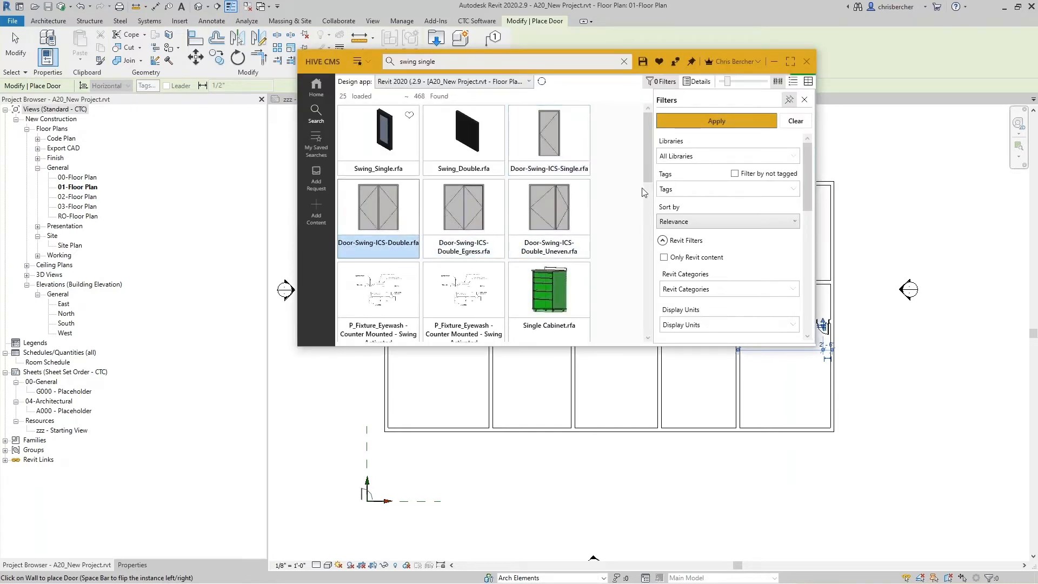
click(452, 378)
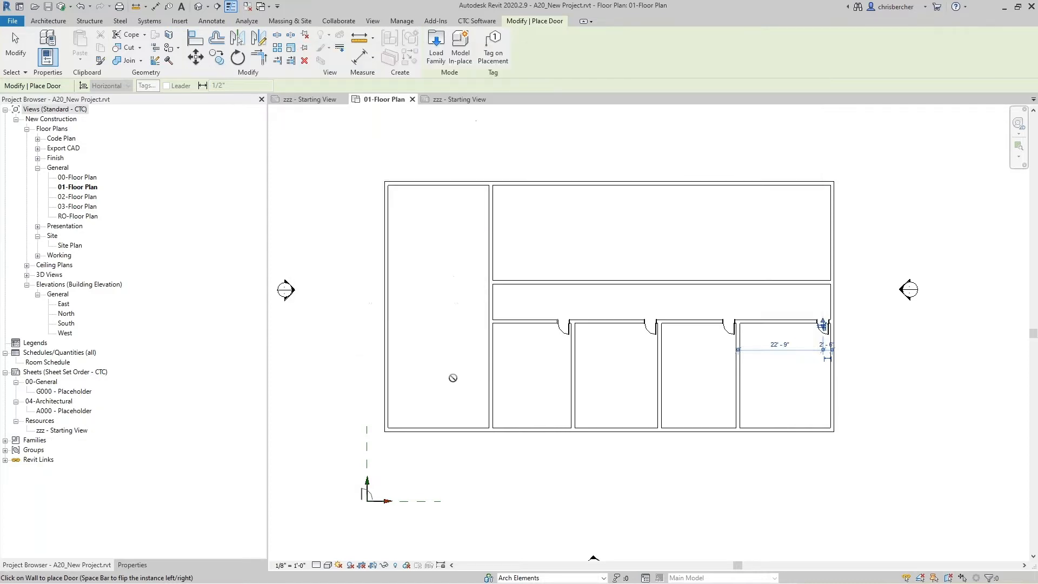
key(Escape)
key(alt+Tab)
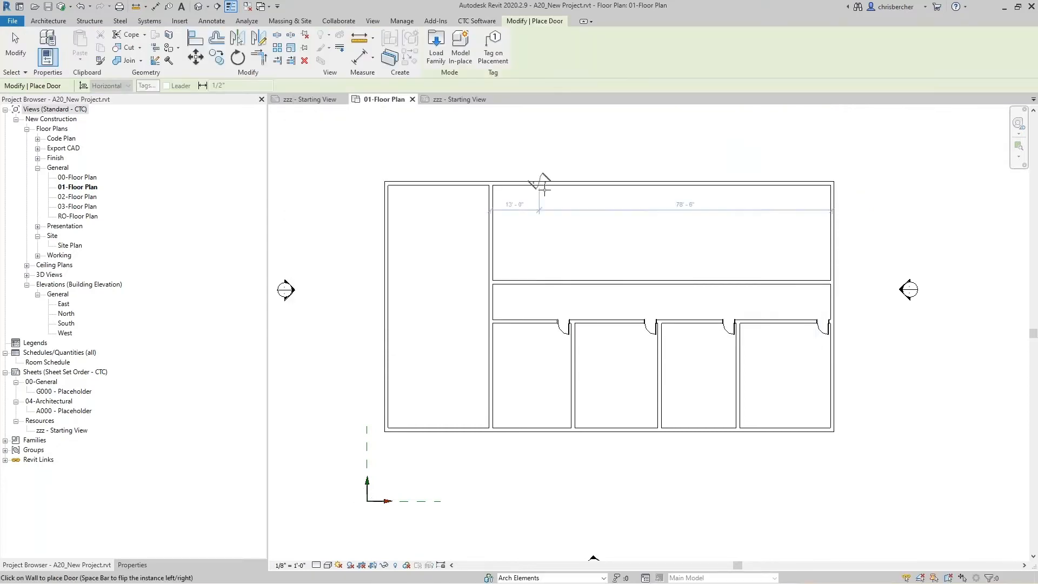
Place double doors at both corridor ends, in the corridor's upper wall, and in the north exterior wall
click(835, 300)
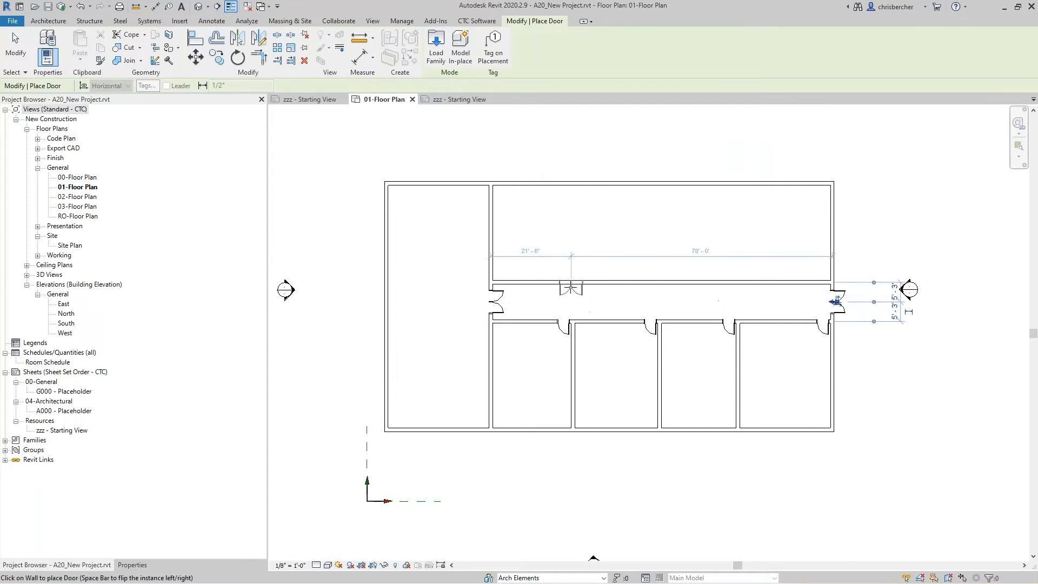
click(627, 183)
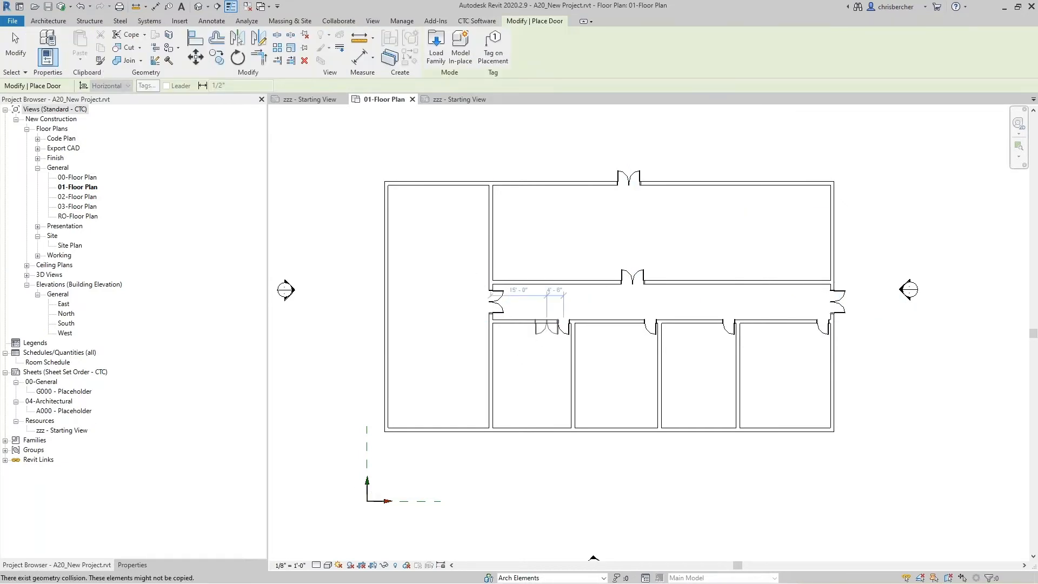
click(694, 325)
key(Escape)
Draw a scope box around the whole building in the floor plan and name it Overall
middle_drag(616, 321, 619, 329)
scroll(619, 329, up, 1)
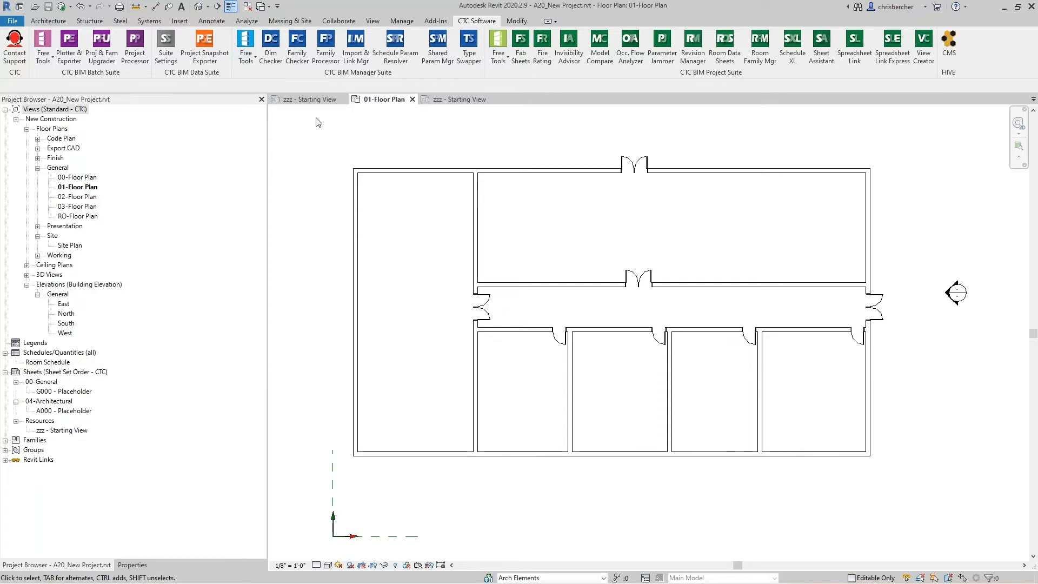
click(372, 21)
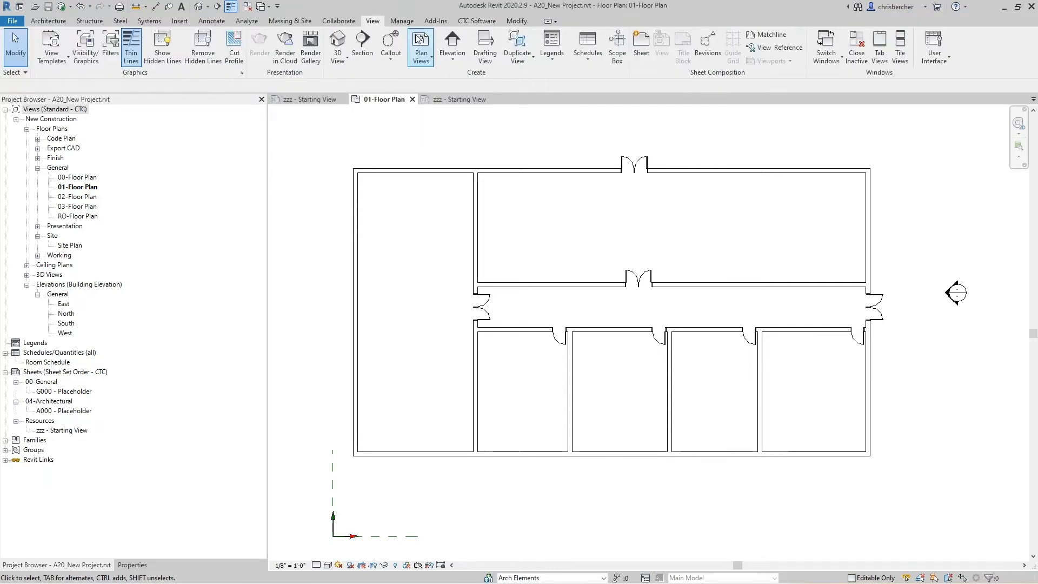
click(617, 47)
click(330, 135)
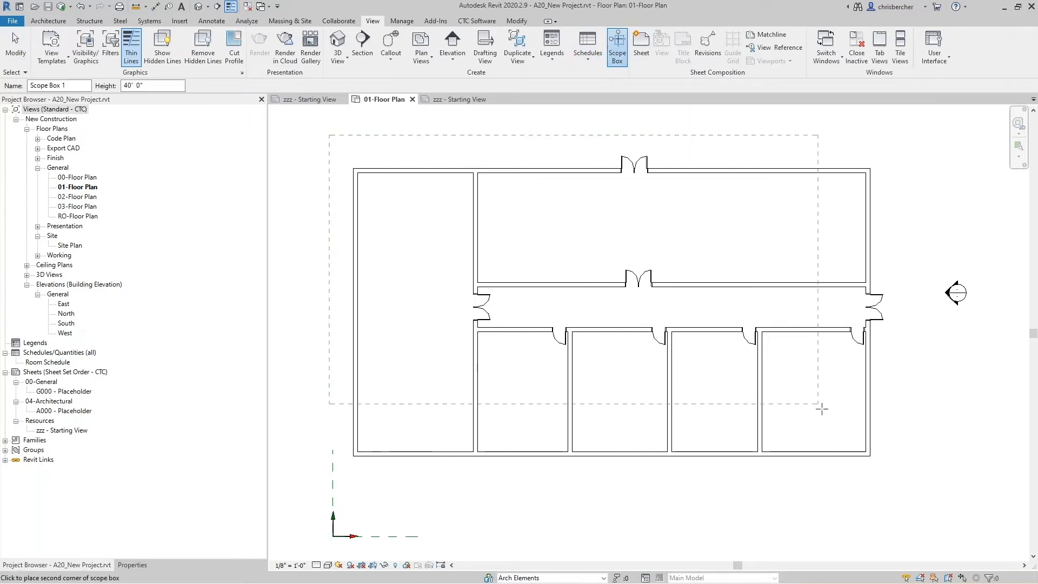
click(904, 493)
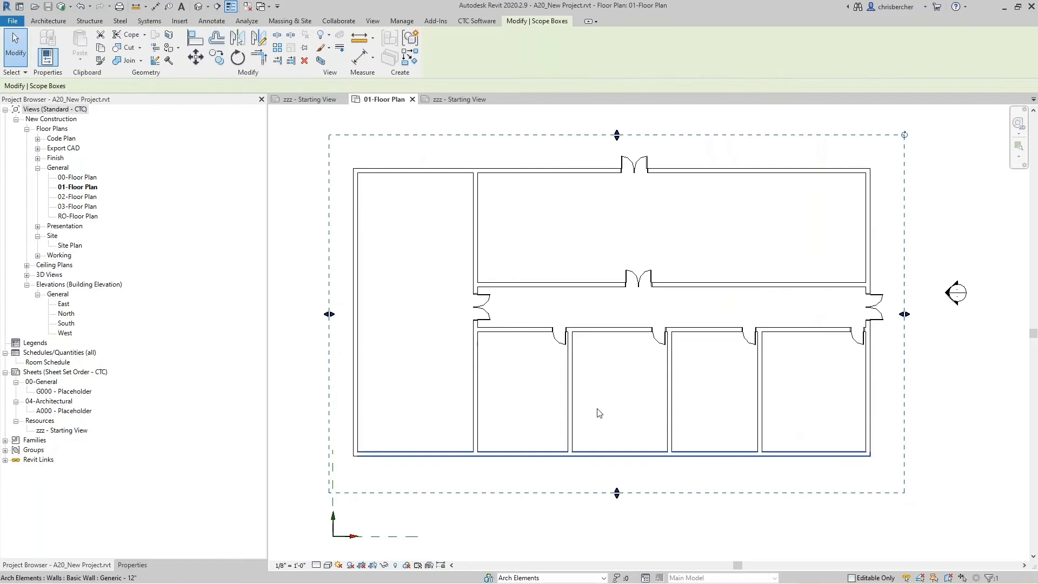
click(132, 565)
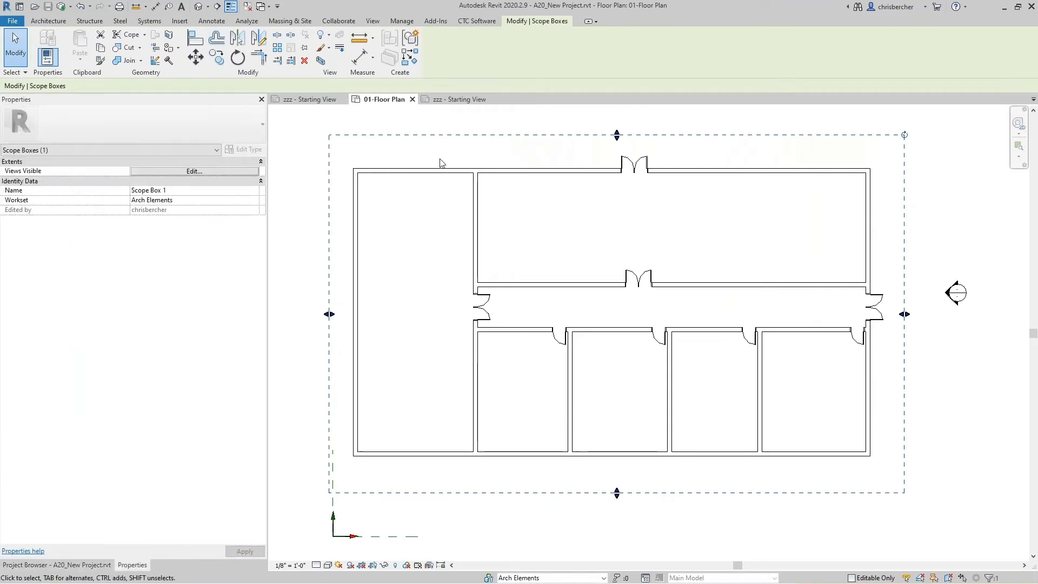
click(162, 191)
text(Overall)
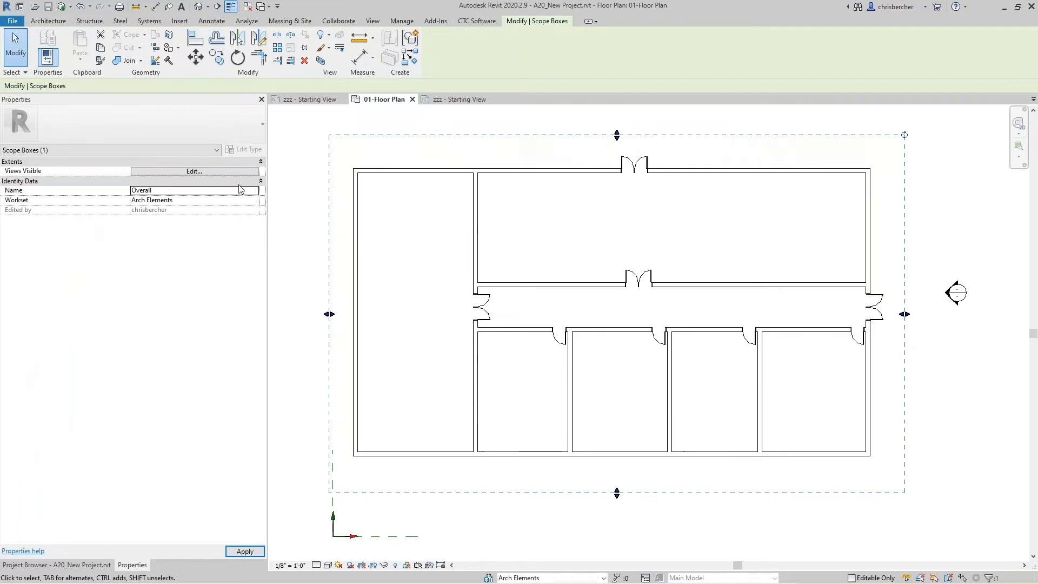
Copy the Overall scope box and paste the duplicate directly over the original
scroll(551, 238, down, 1)
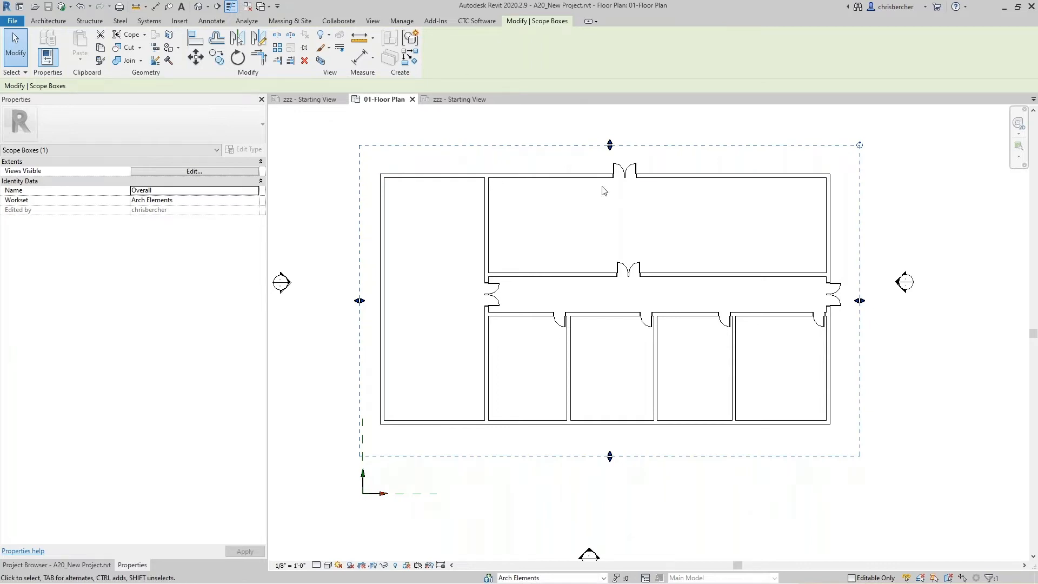
key(ctrl+c)
key(ctrl+v)
click(460, 276)
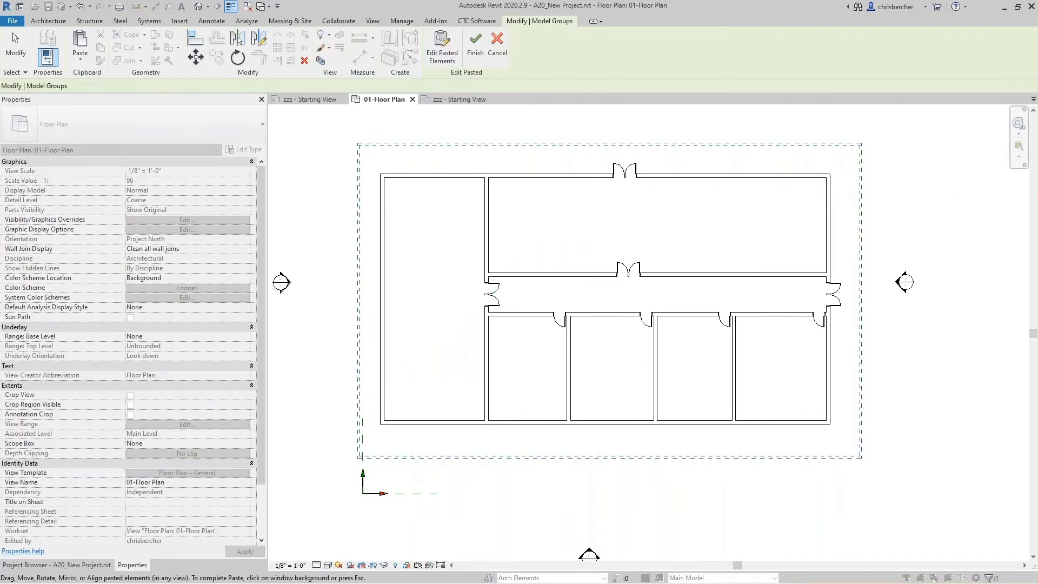
click(422, 457)
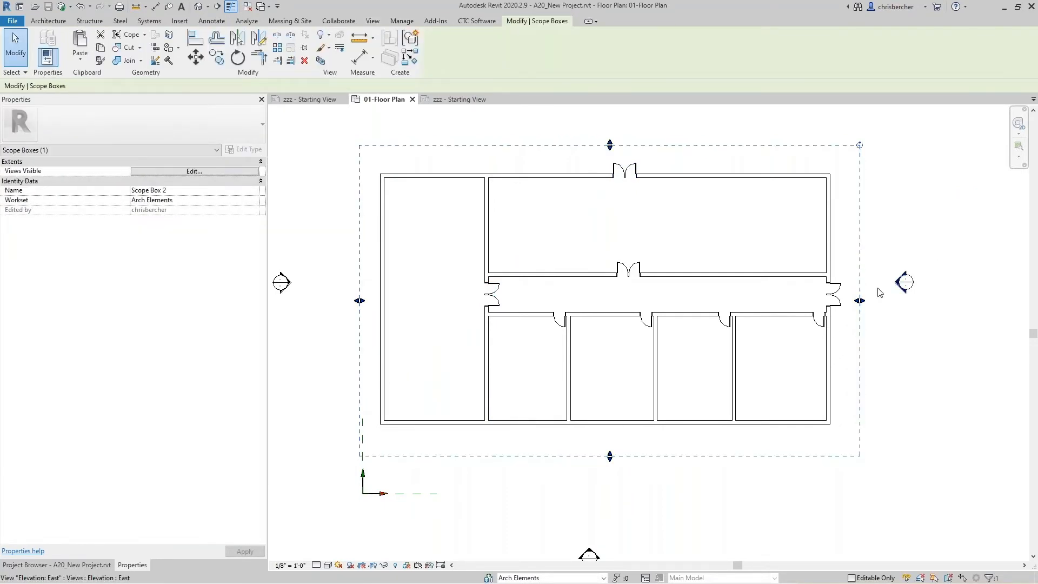
Shrink the duplicated scope box to the building's west half, ending near the middle double doors, and name it Area A
drag(859, 301, 629, 300)
click(192, 193)
text(Area )
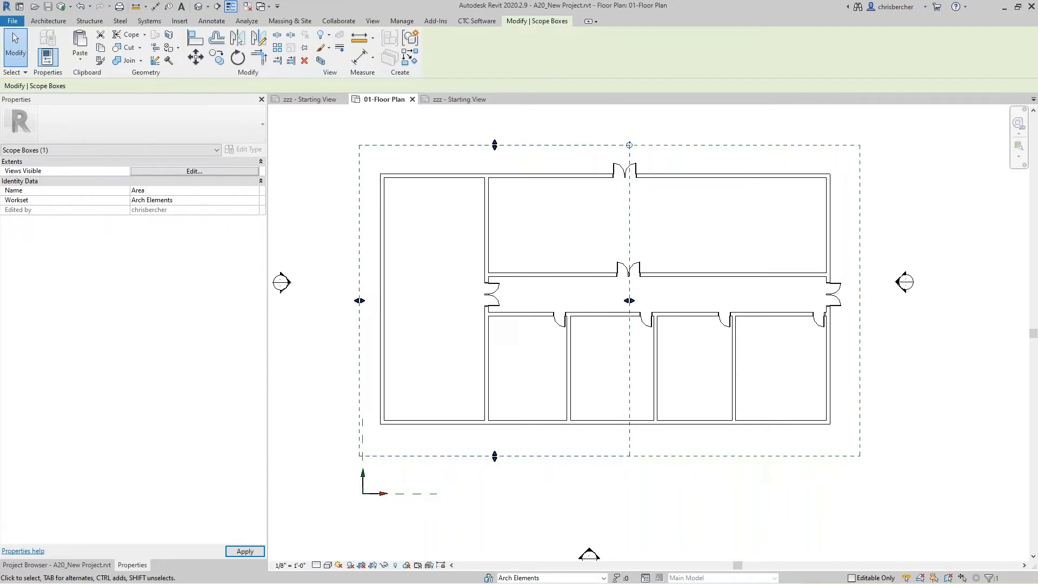
text(A)
key(Escape)
Copy the Overall scope box again and paste the duplicate directly over the original
click(719, 147)
key(ctrl+c)
key(ctrl+v)
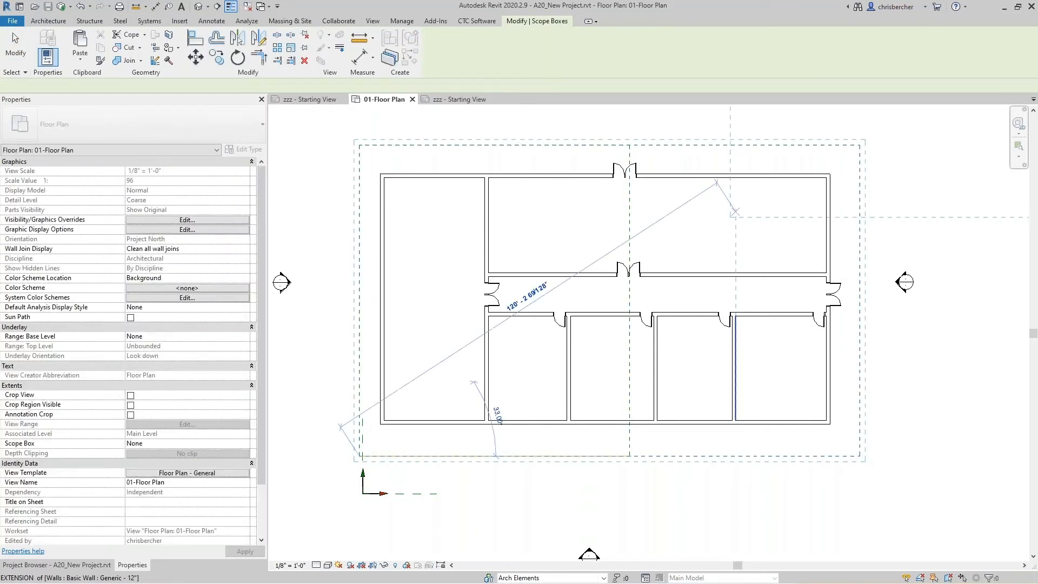
text(0)
key(Return)
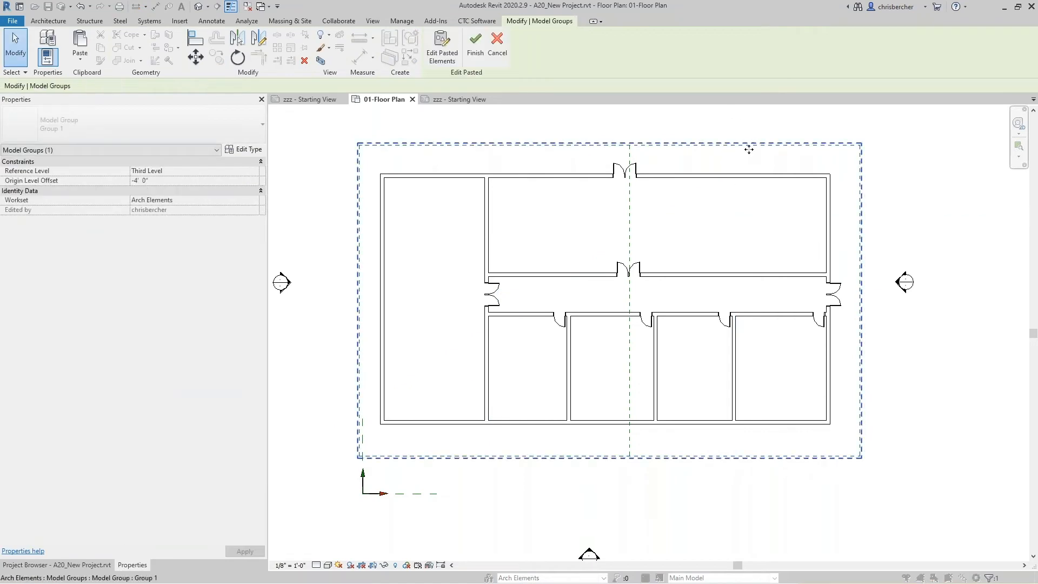
click(748, 158)
Shrink the Area B scope box to the building's east half so that it slightly overlaps Area A
click(748, 146)
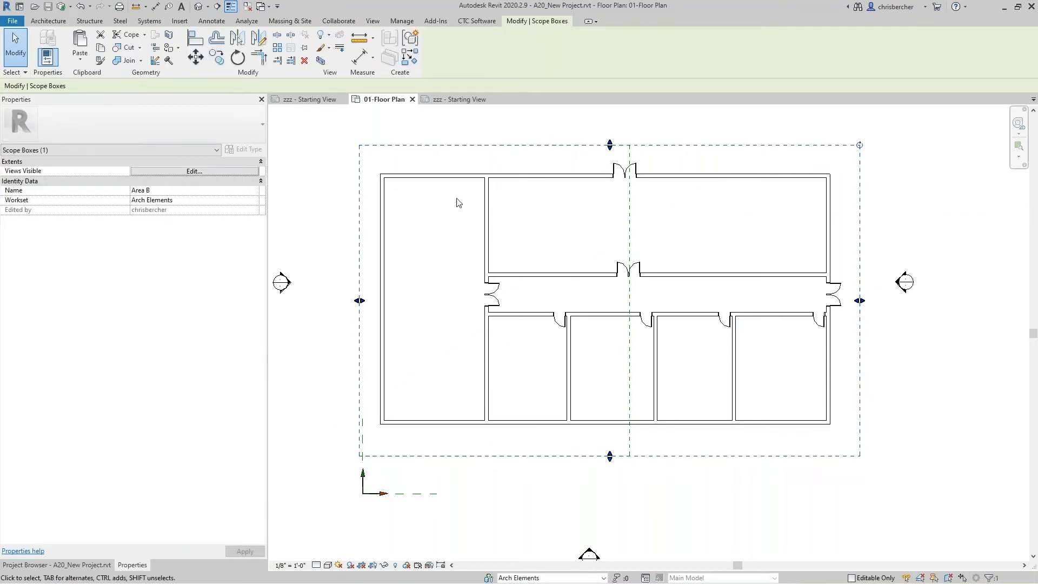
drag(359, 301, 612, 301)
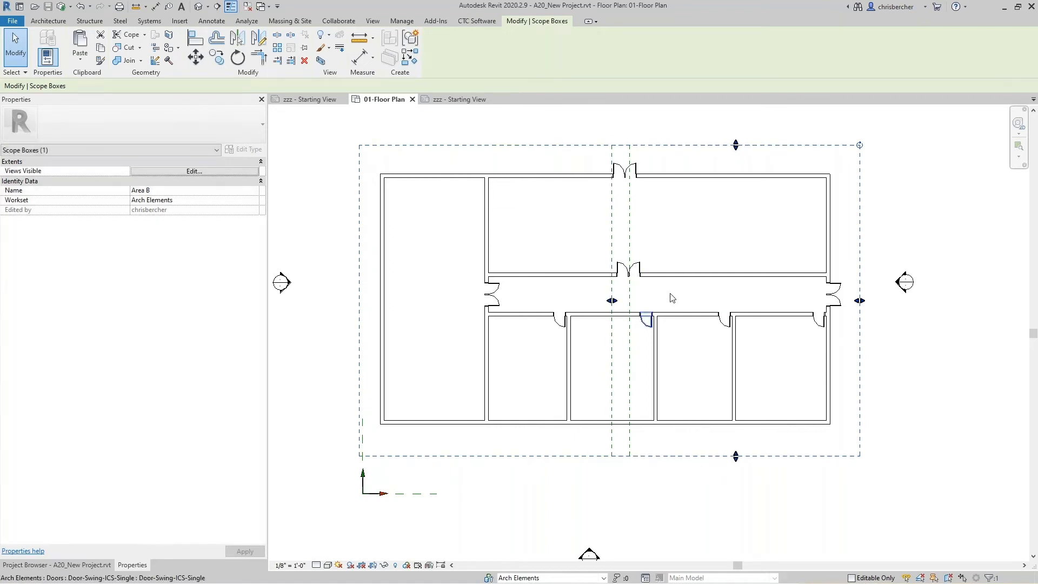
click(891, 200)
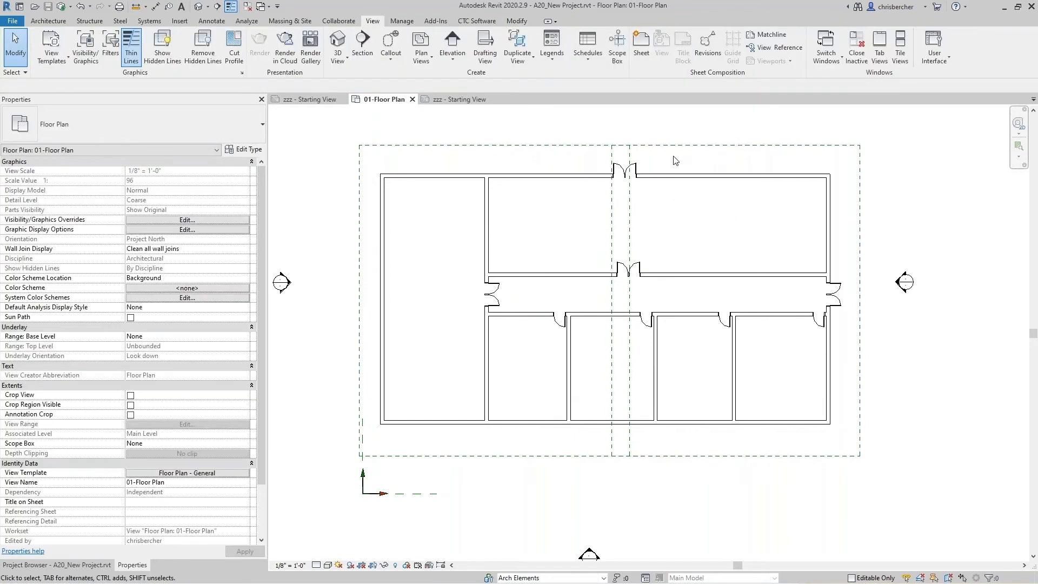
click(483, 21)
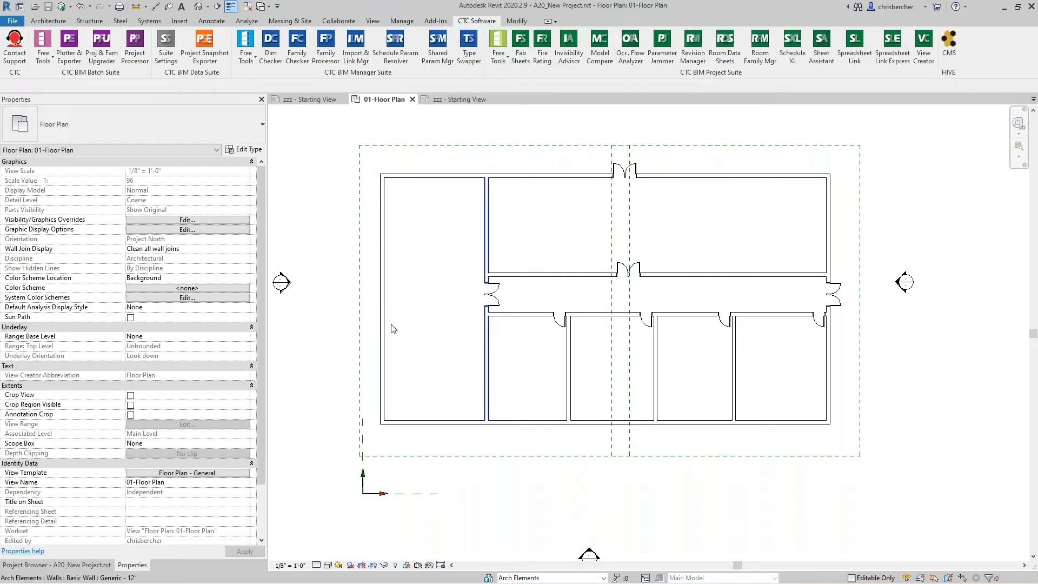
click(66, 568)
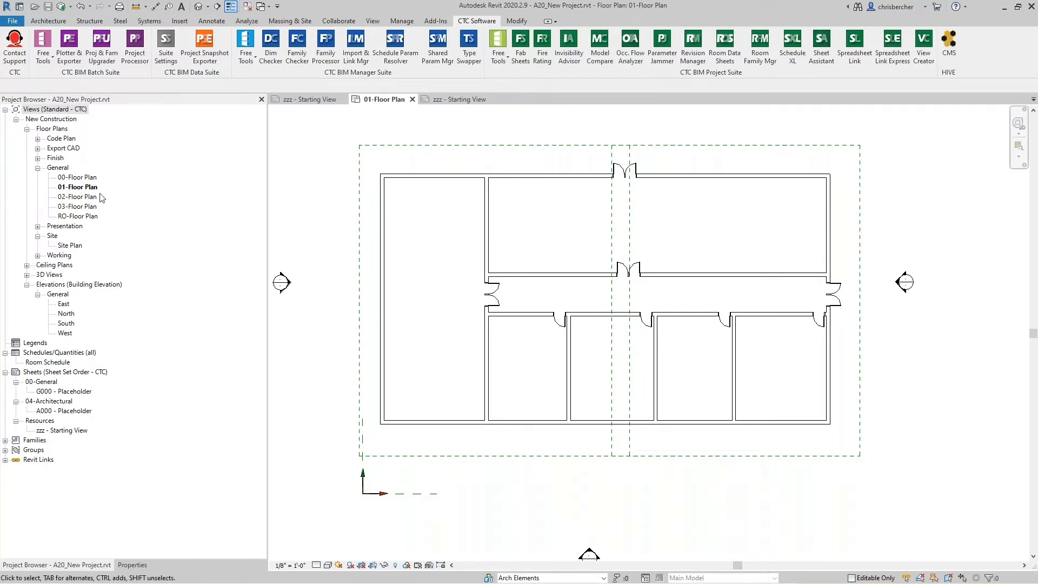
right_click(78, 188)
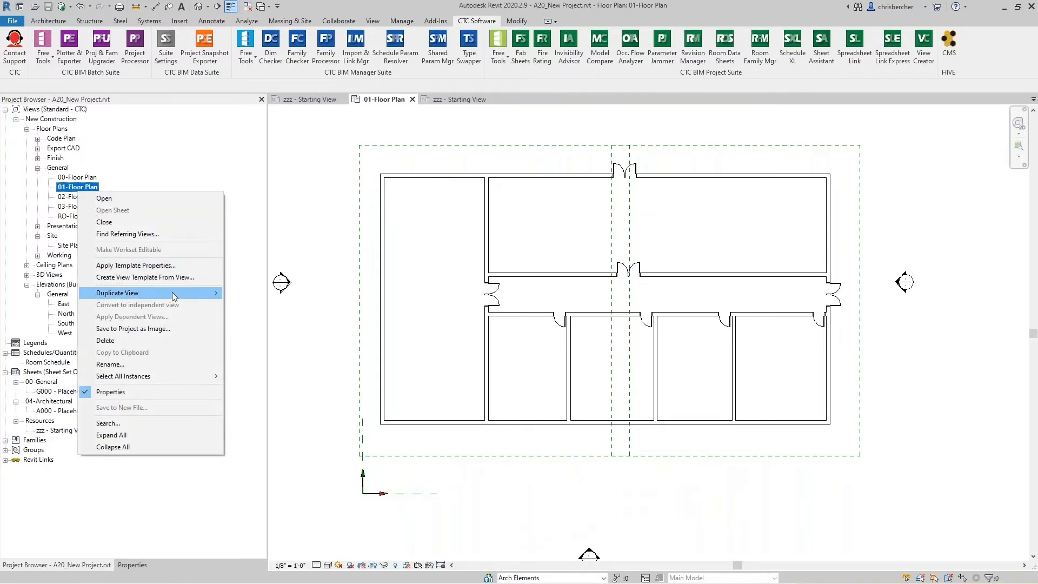
mouse_move(172, 297)
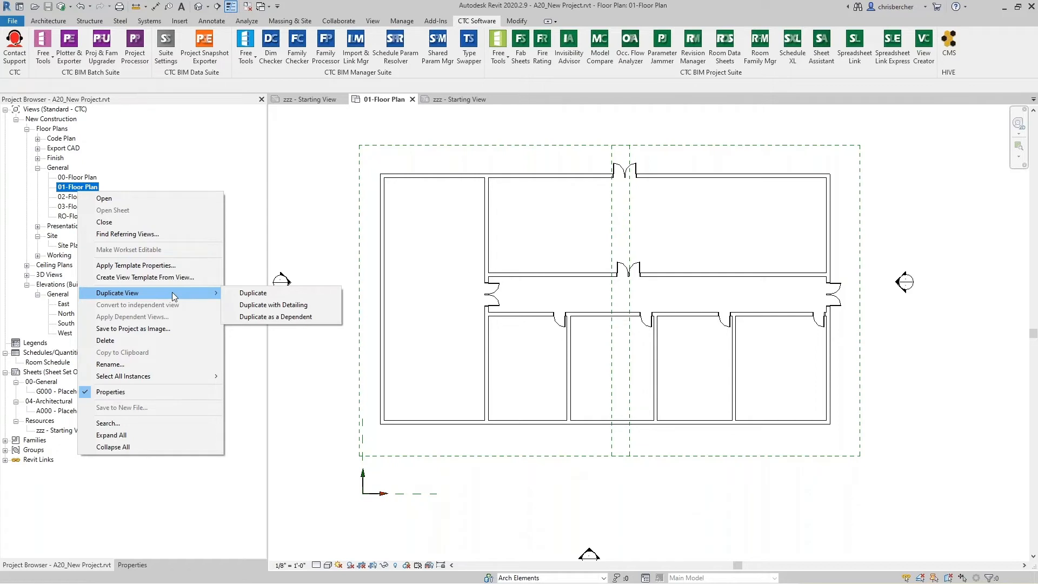
click(311, 182)
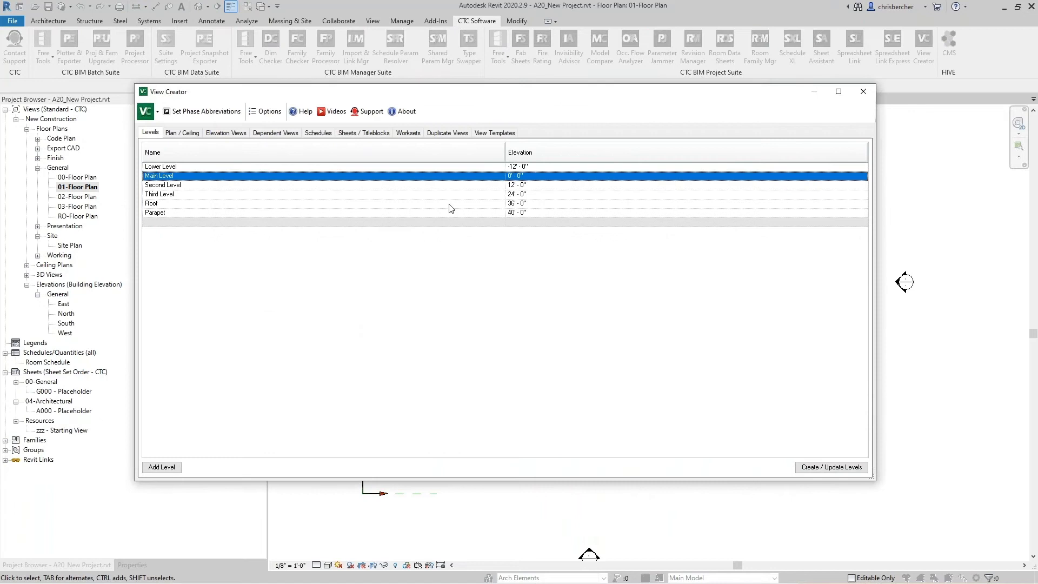
Bring up the dependent views matrix in View Creator and widen its view name, Area A and Area B columns
click(289, 134)
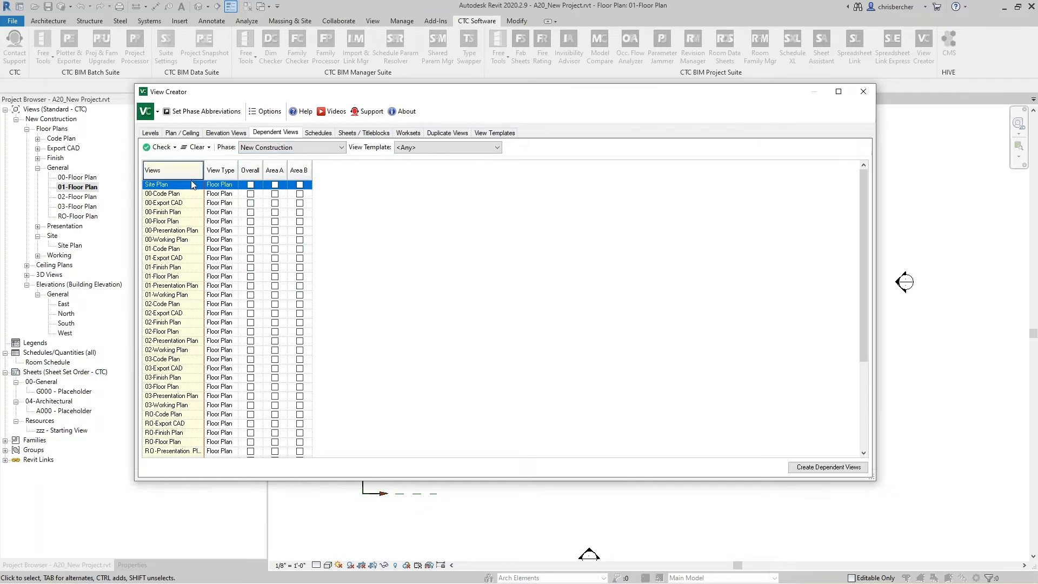
drag(211, 169, 277, 175)
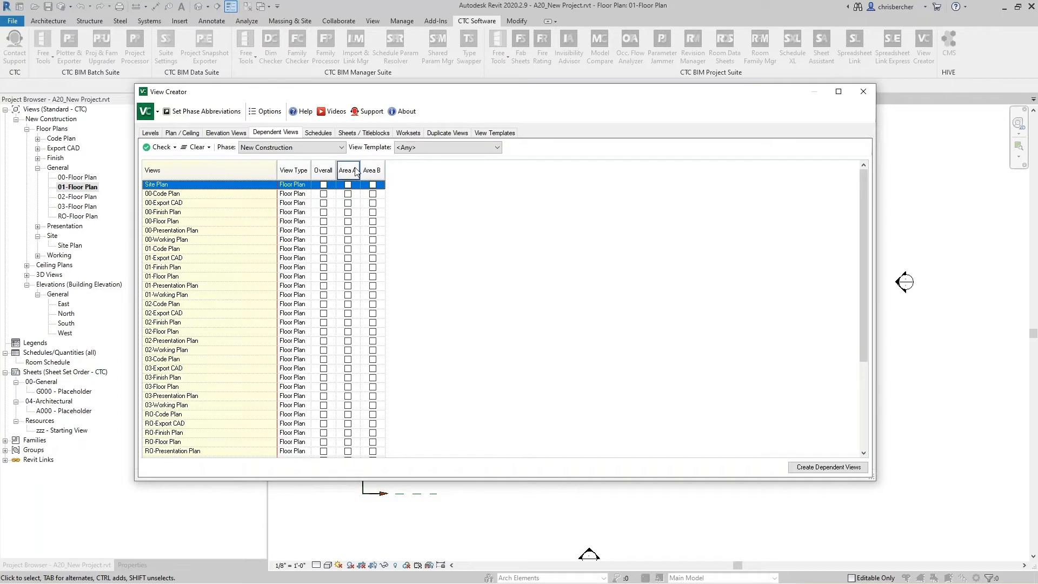
drag(377, 168, 418, 170)
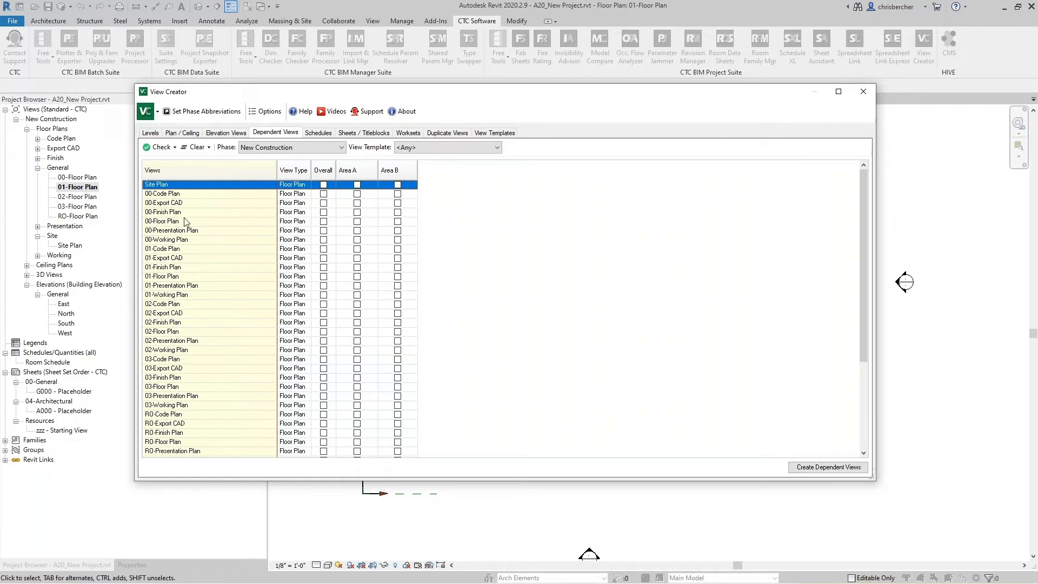
click(211, 221)
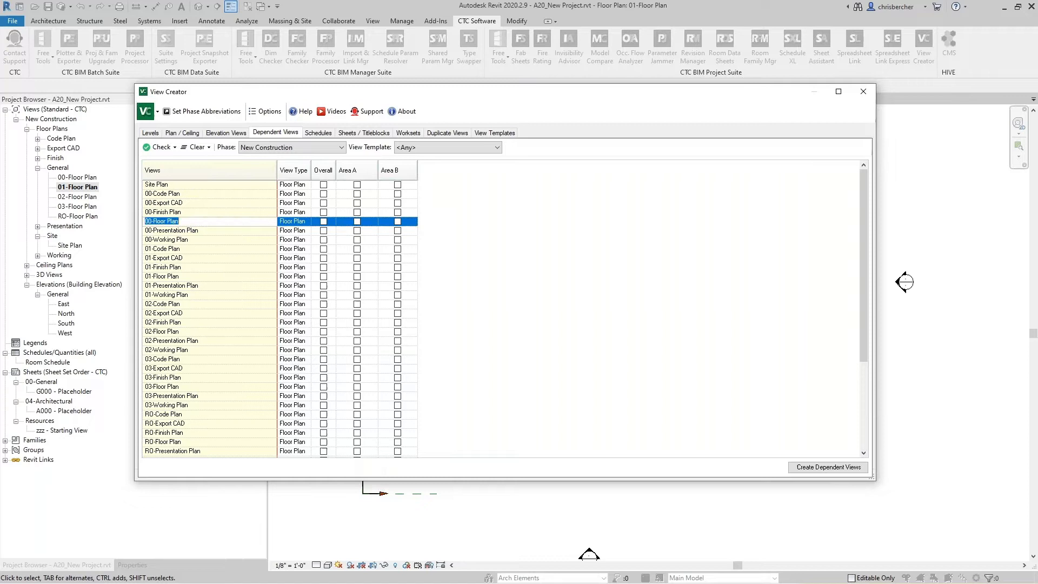
click(357, 194)
click(357, 202)
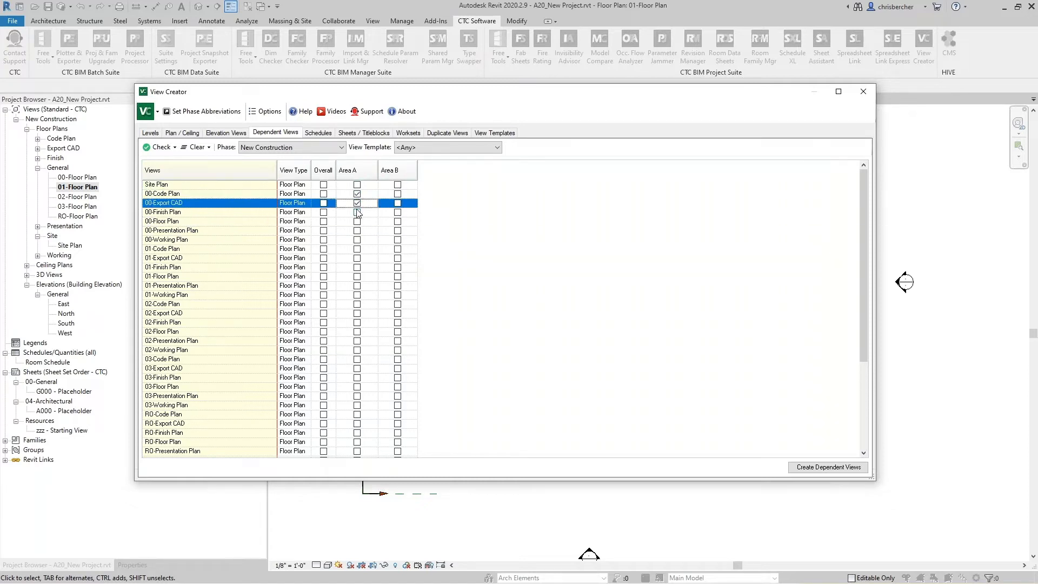
click(357, 212)
click(356, 221)
click(357, 230)
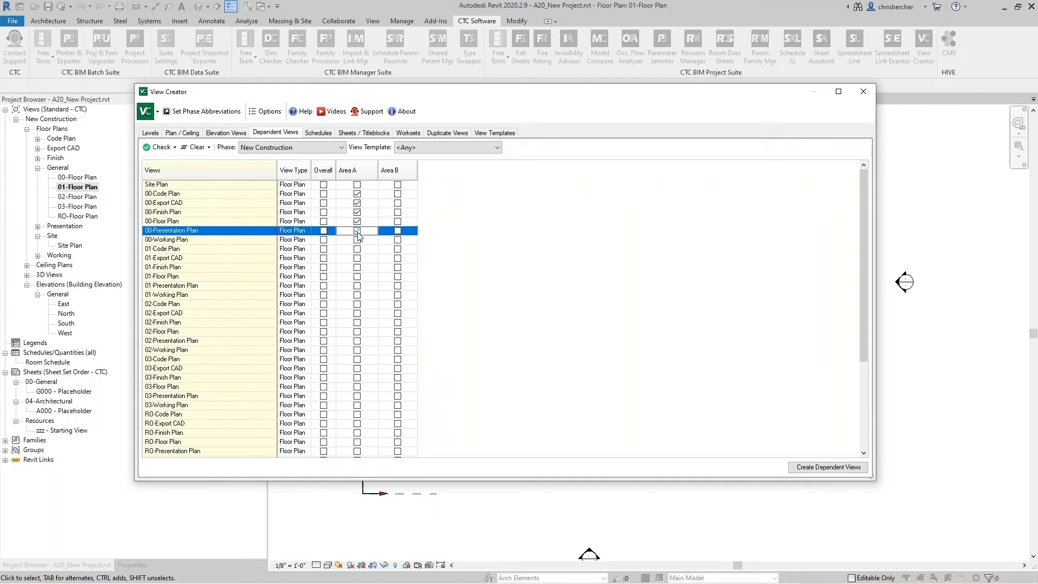
click(357, 239)
click(357, 193)
click(357, 202)
click(356, 212)
click(357, 221)
click(357, 230)
click(357, 240)
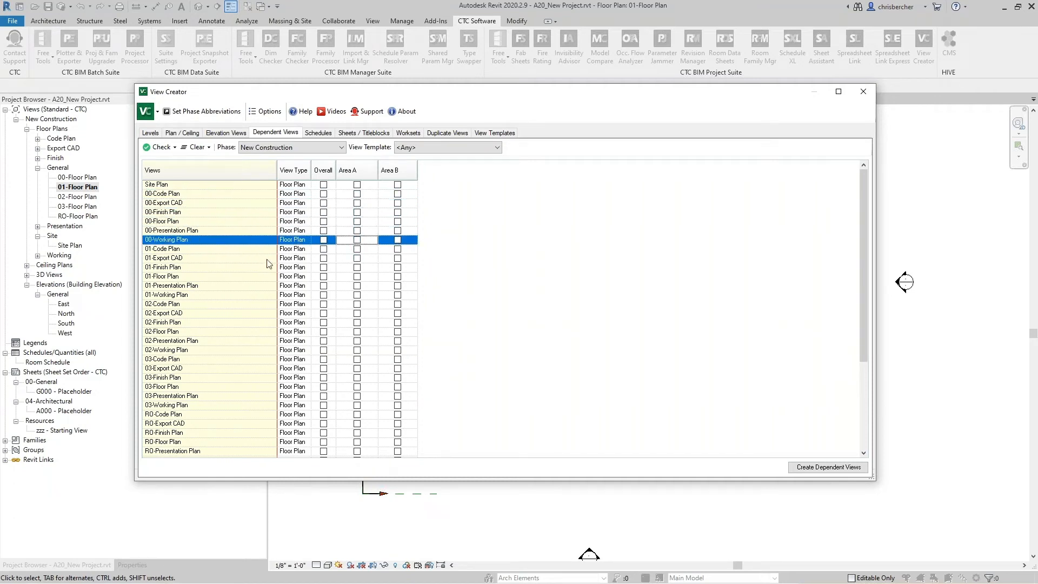
Mark the 00-, 01-, 02-, 03- and RO-Floor Plan views for both Area A and Area B dependents
click(357, 222)
click(398, 222)
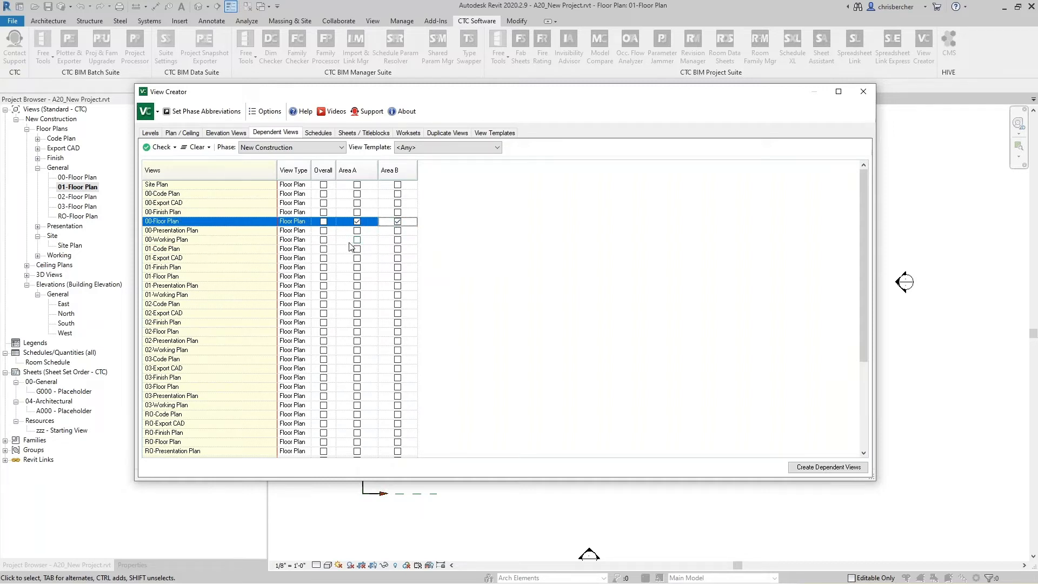
click(357, 276)
click(397, 276)
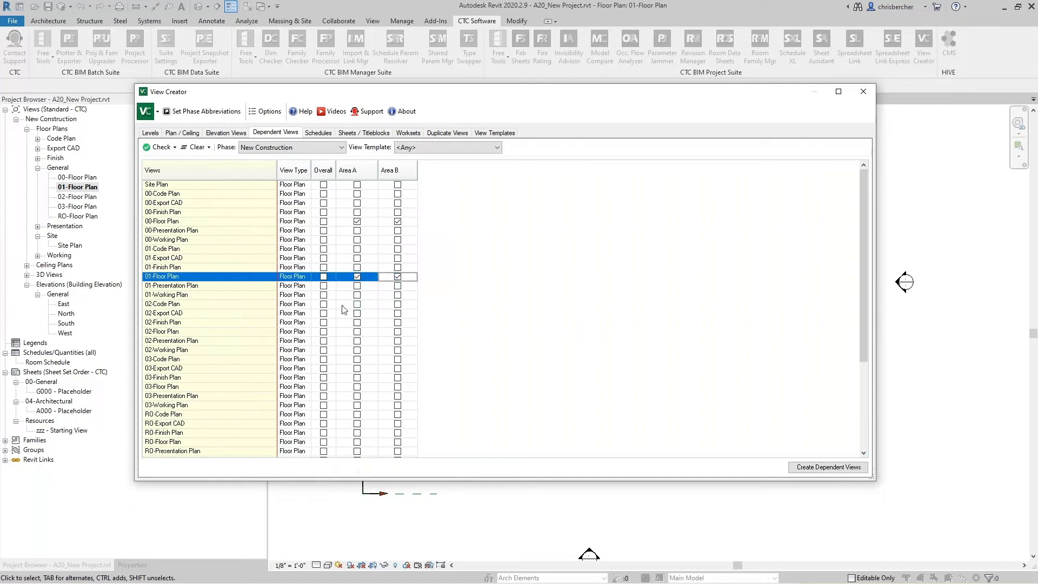
click(357, 332)
click(398, 332)
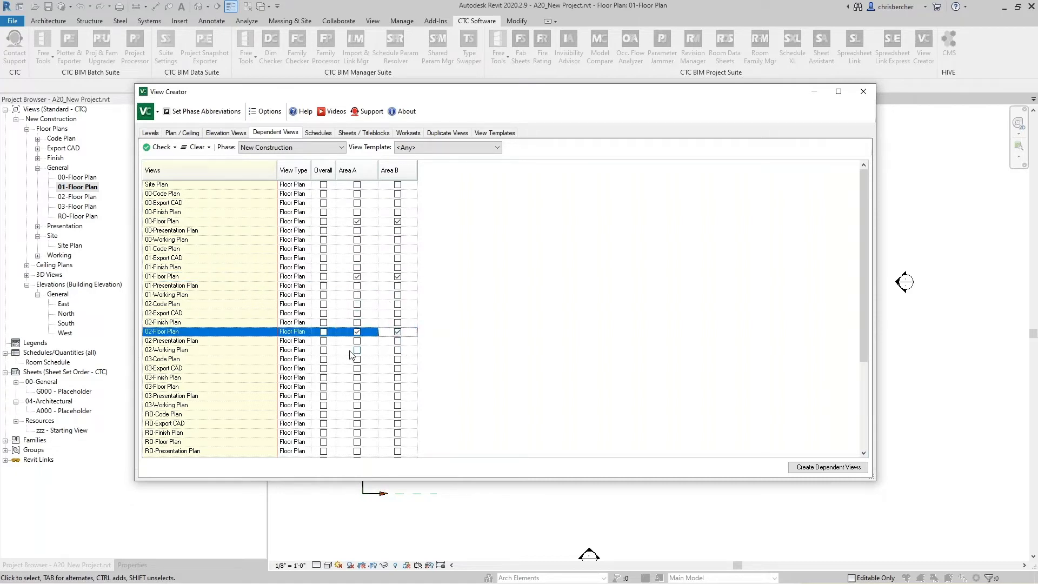
click(357, 386)
click(398, 386)
scroll(367, 419, down, 2)
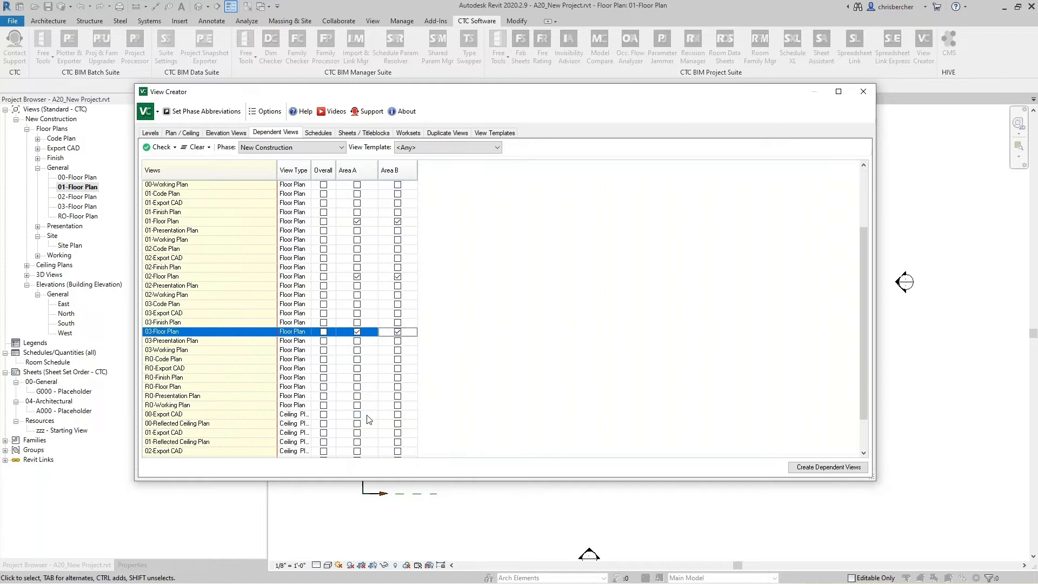
click(357, 386)
click(398, 387)
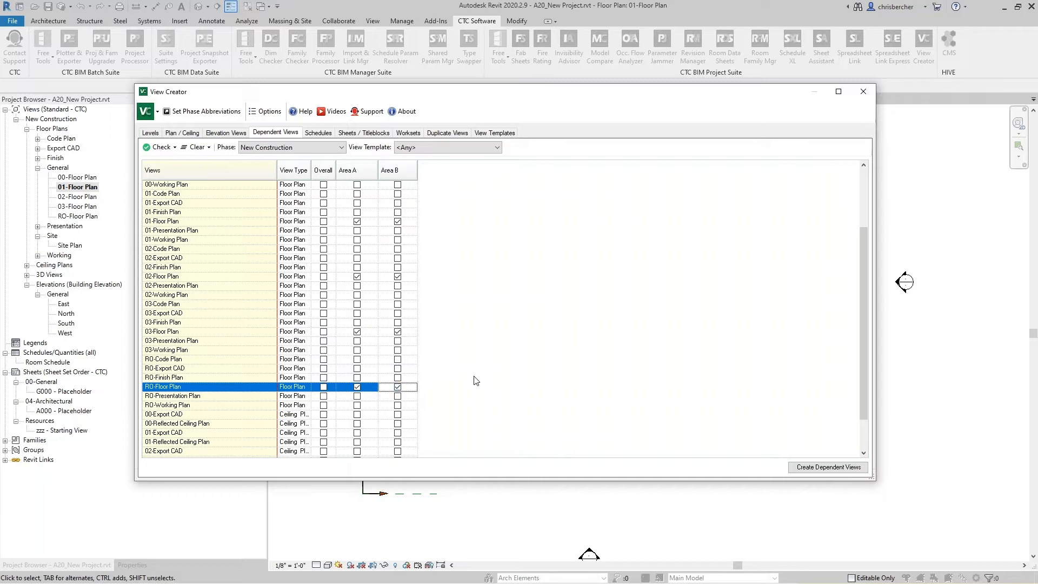
Mark the 00-, 01-, 02- and 03-Reflected Ceiling Plan views for both Area A and Area B dependents
scroll(476, 381, down, 1)
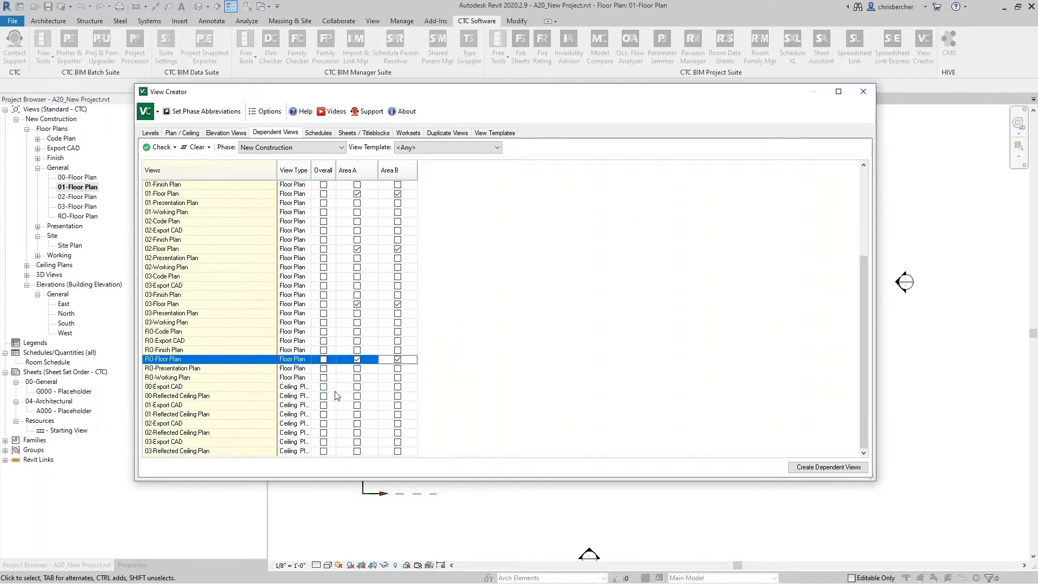
click(357, 396)
click(398, 400)
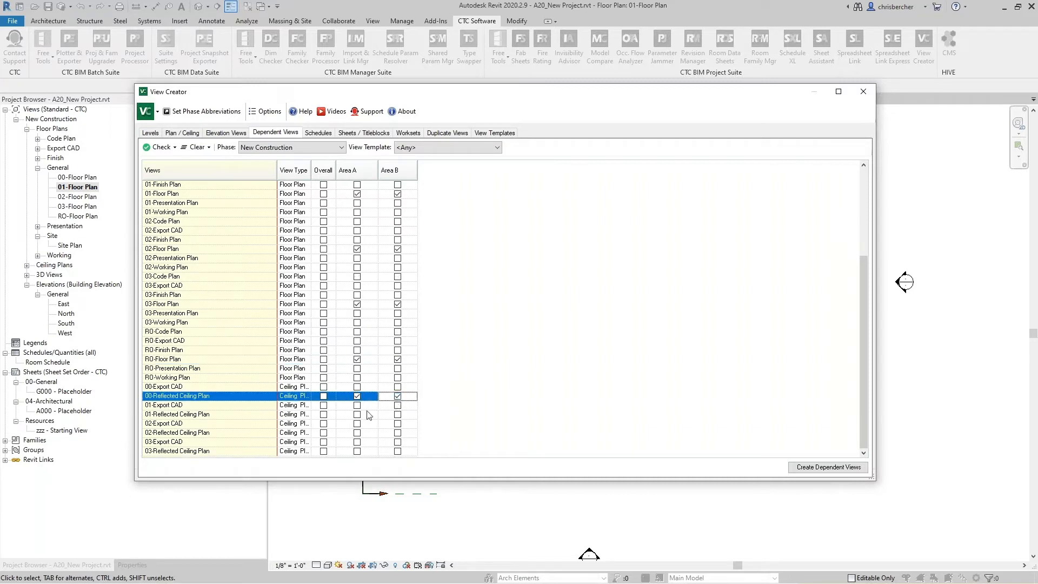
click(357, 415)
click(398, 415)
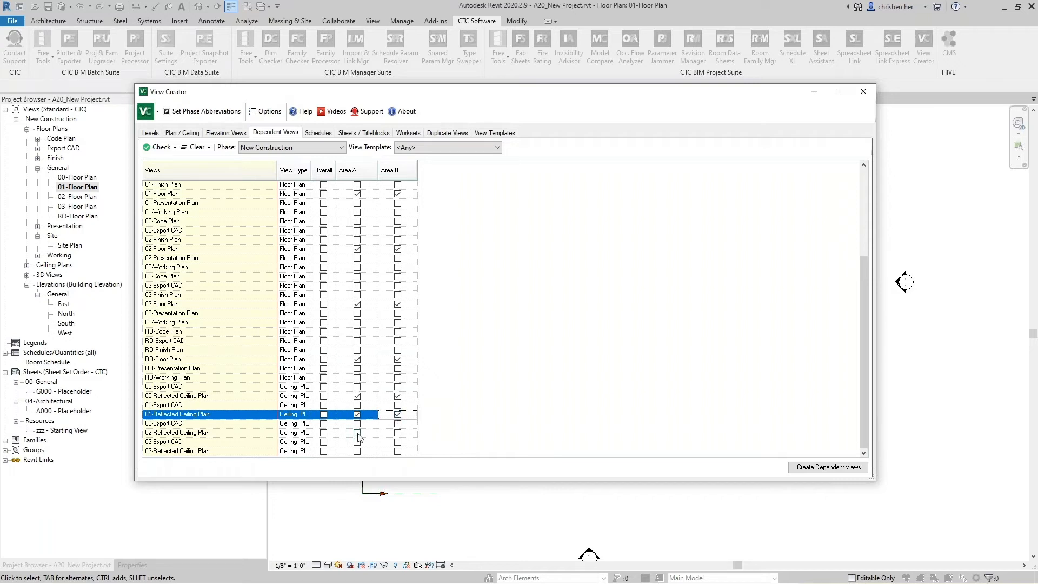
click(357, 432)
click(398, 433)
click(357, 451)
click(398, 451)
Create the dependent views for the marked plans and leave View Creator
scroll(469, 384, up, 3)
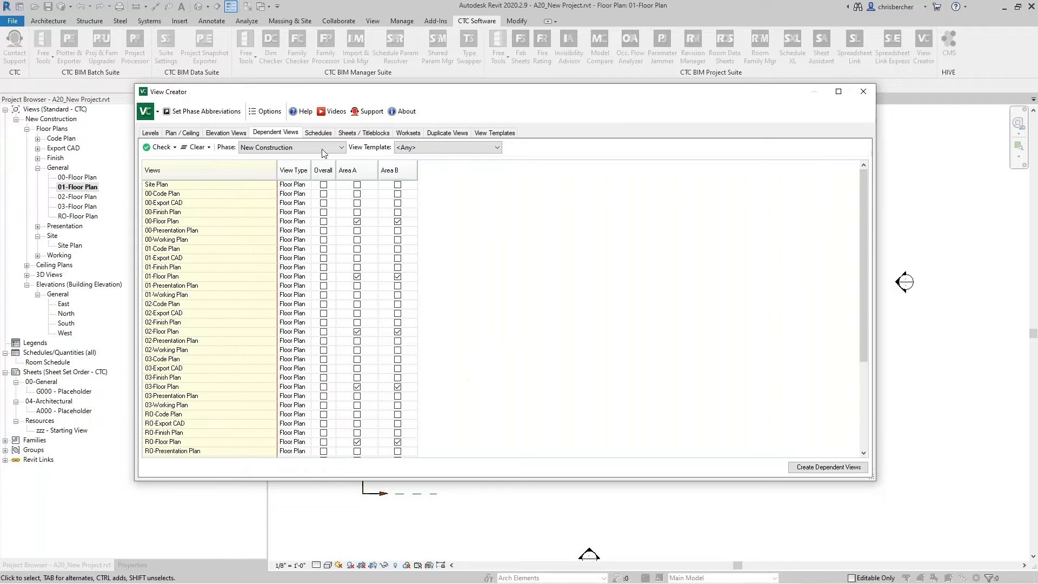
click(855, 468)
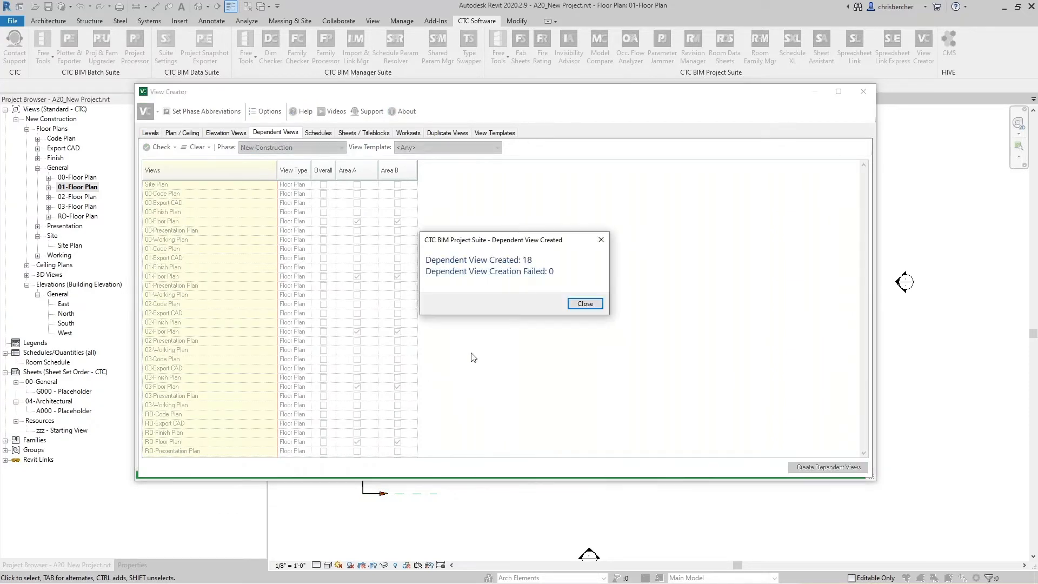
click(584, 304)
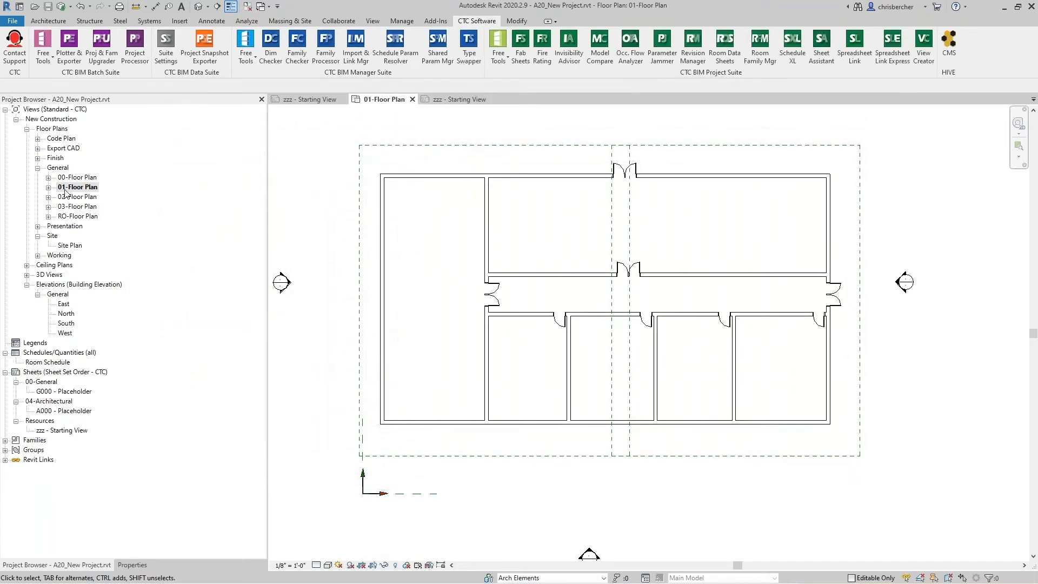
Examine the dependent views under 01-Floor Plan and 02-Floor Plan and the properties of 01-Floor Plan-Area A
click(48, 187)
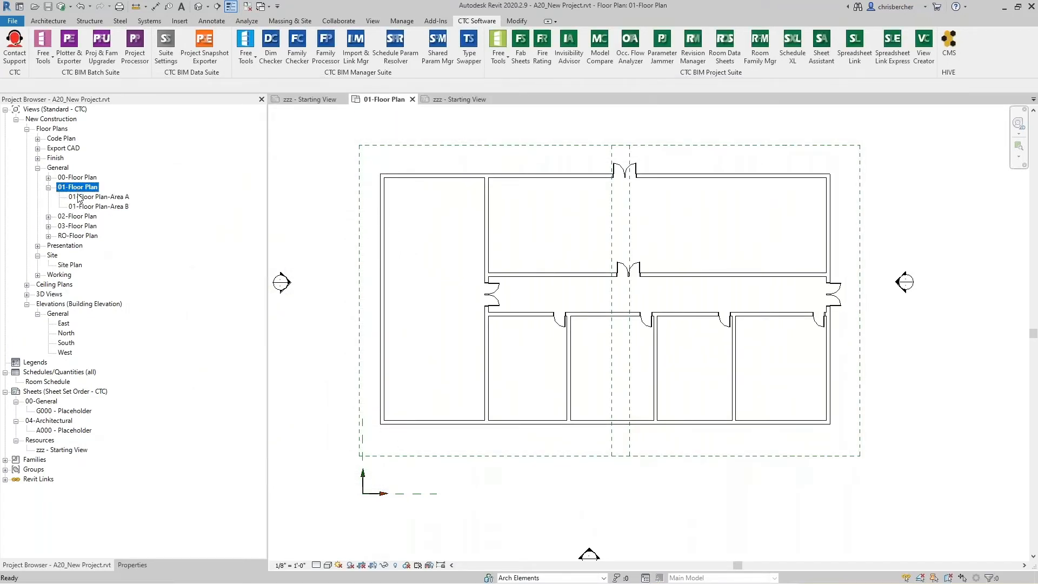
click(80, 197)
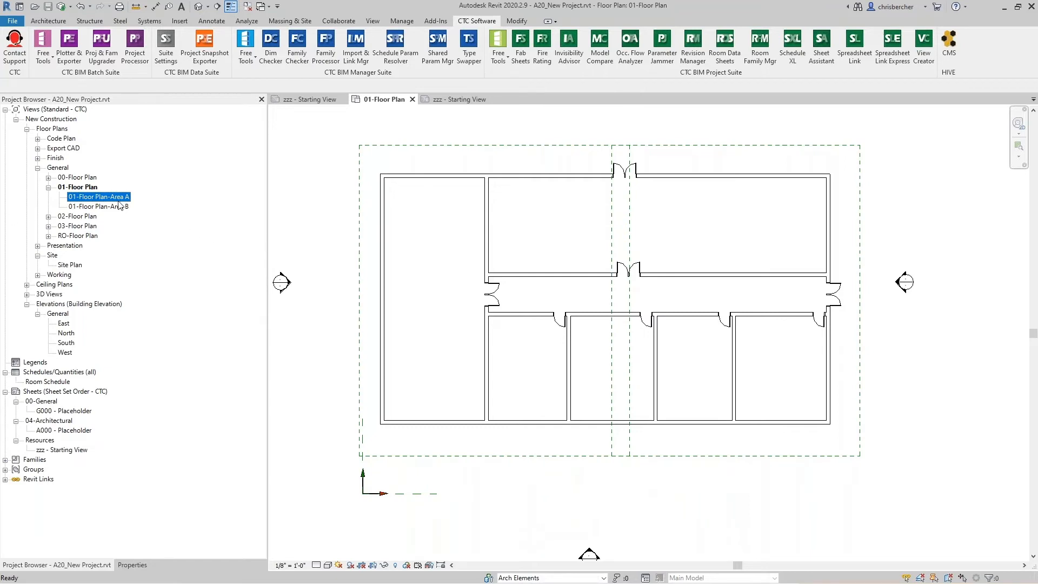
click(49, 217)
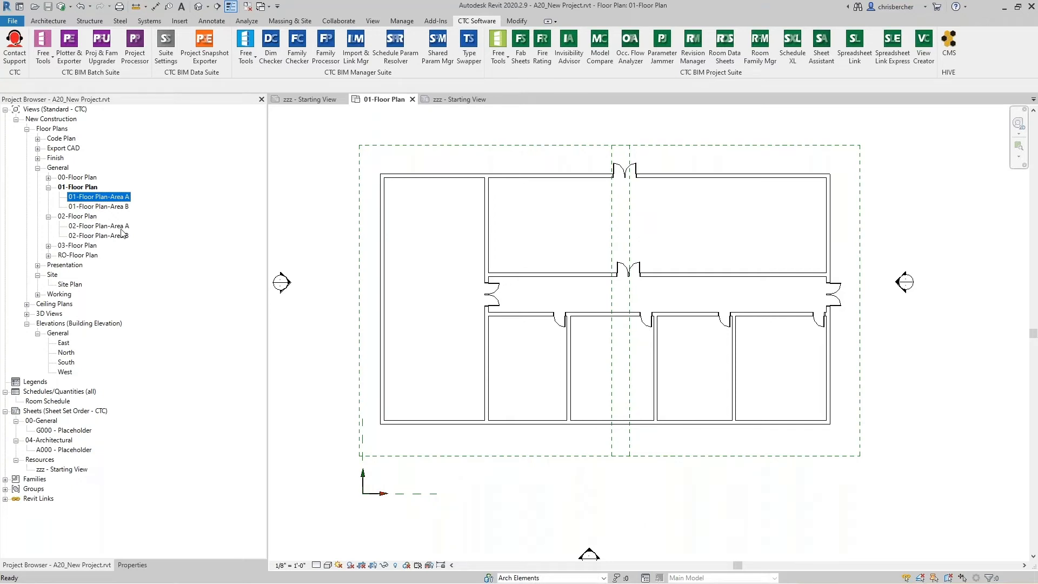
click(135, 564)
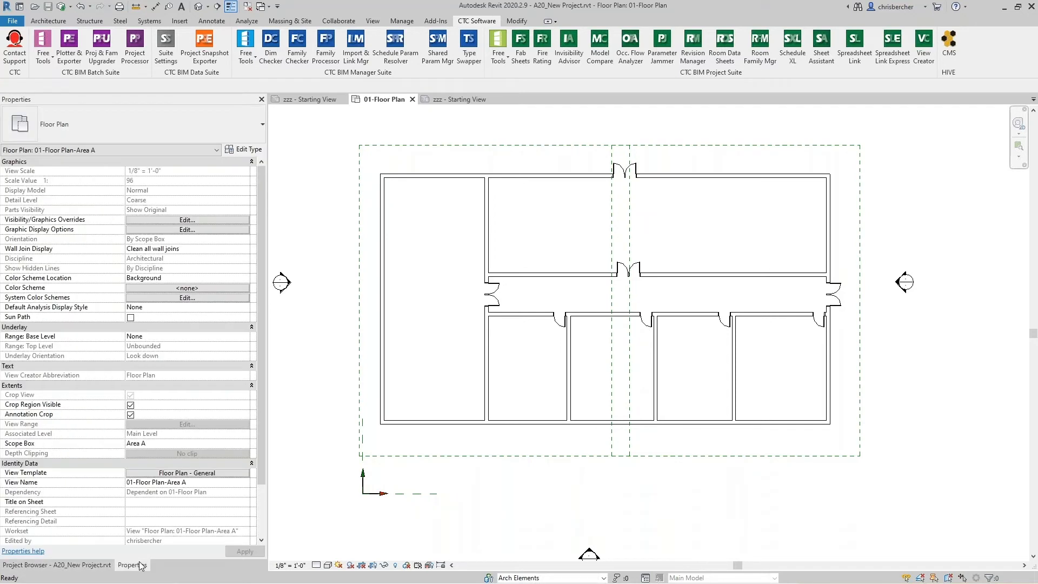
Open the 01-Floor Plan-Area A view and check its scope box assignment
click(90, 565)
double_click(93, 198)
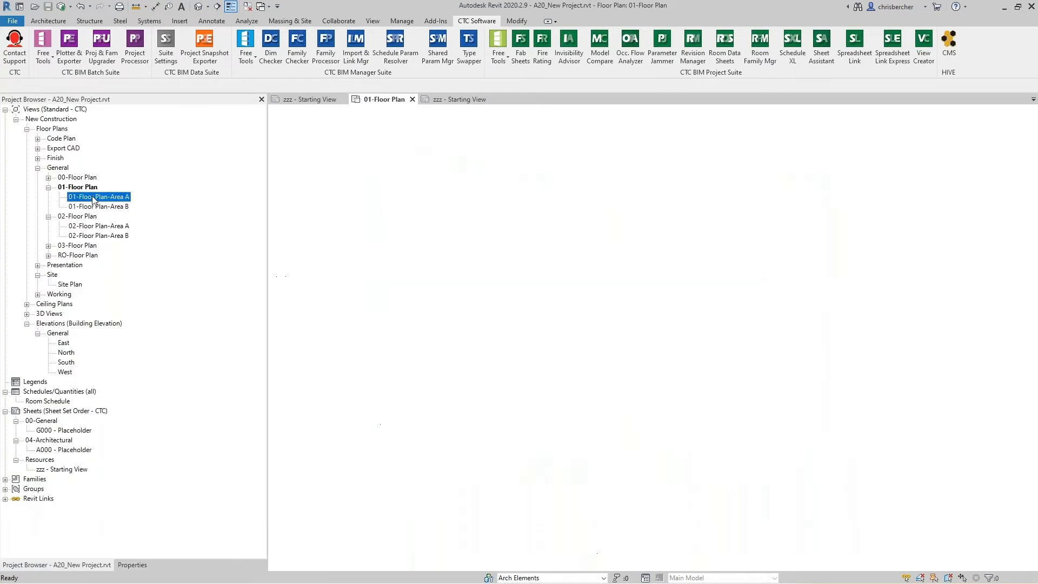
click(139, 563)
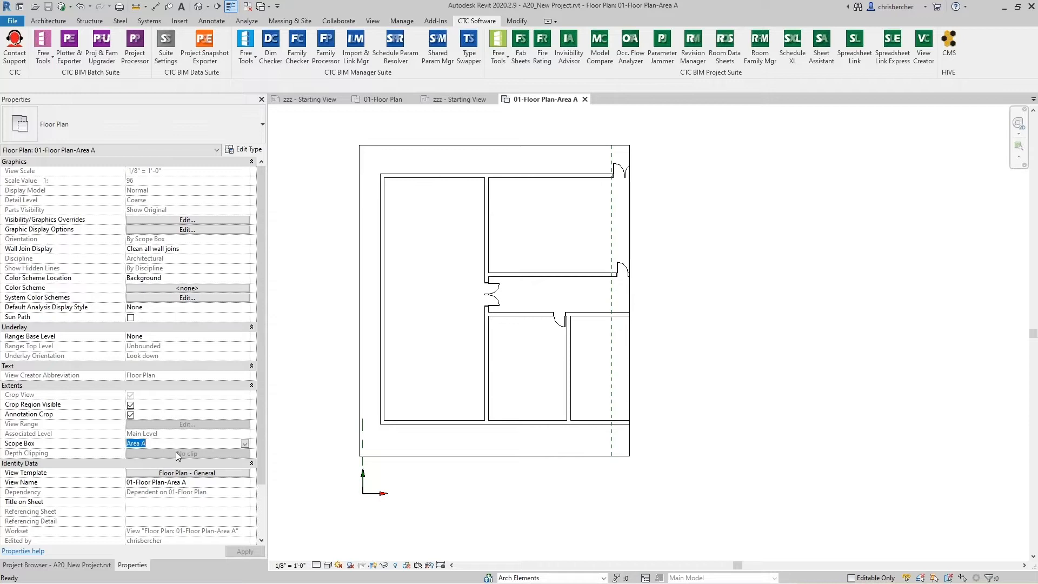
Synchronize the project with the central model, relinquishing the user-created worksets along with the view, family and borrowed items
click(108, 565)
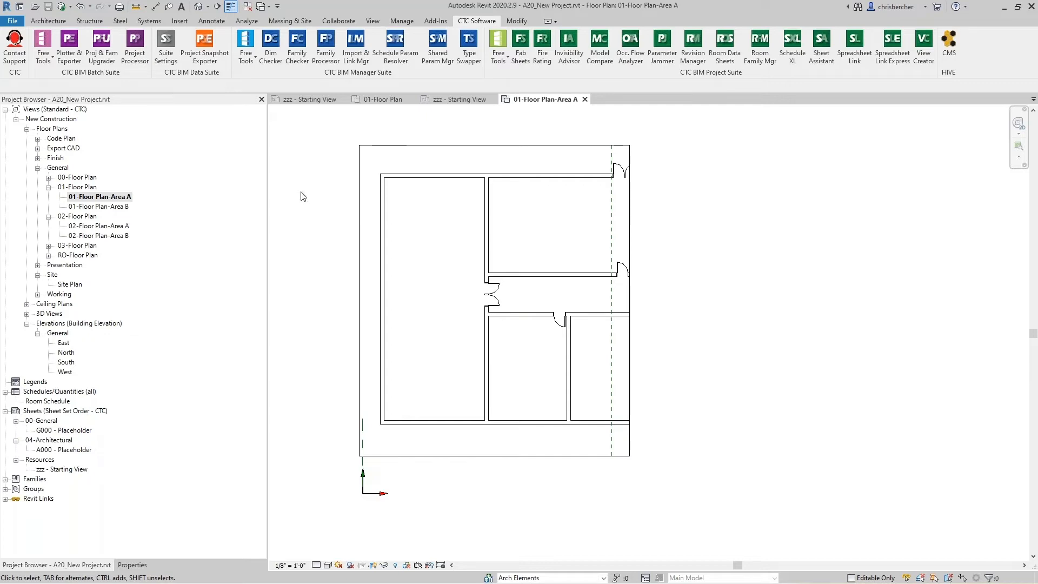
click(61, 6)
click(411, 254)
click(540, 292)
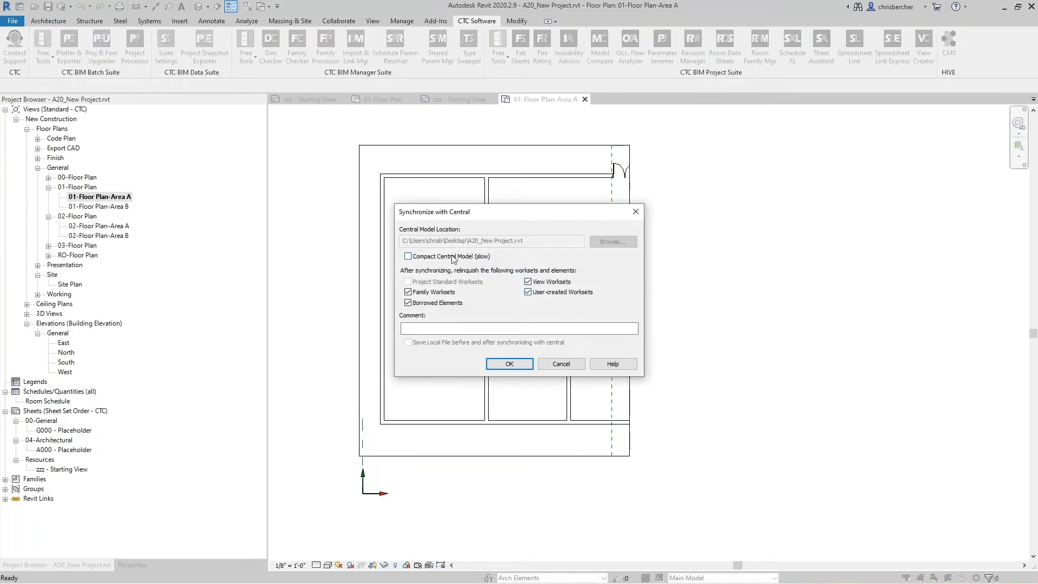
click(522, 365)
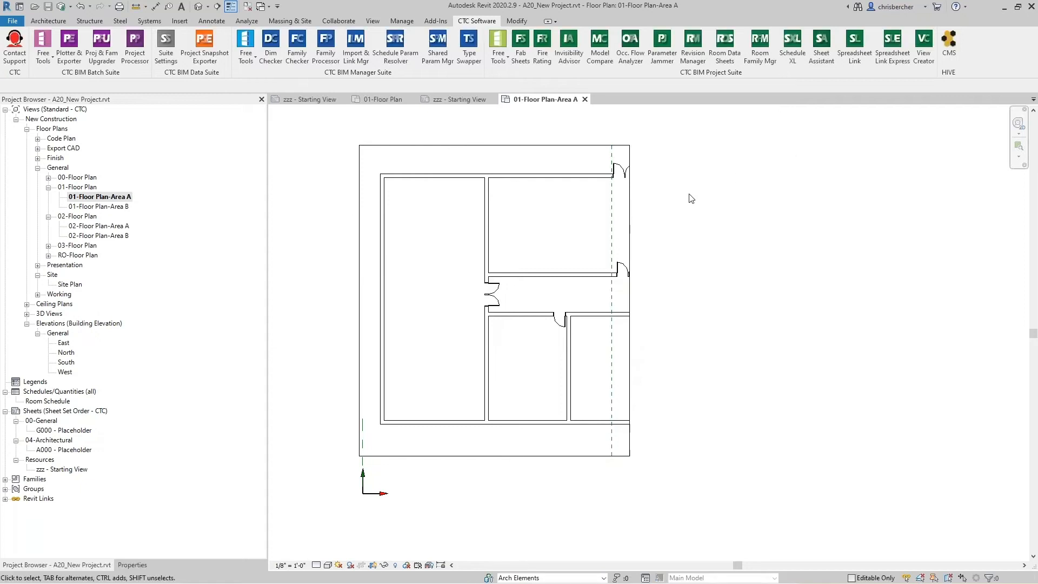
Close the 01-Floor Plan-Area A view and the detached starter project's starting view without saving changes to that project
click(585, 99)
click(494, 99)
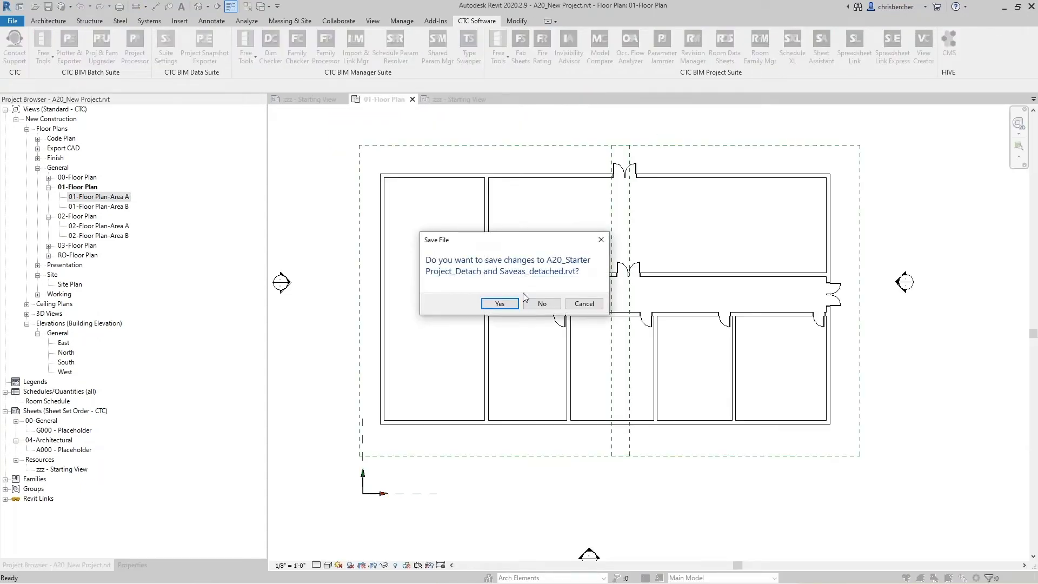
click(542, 303)
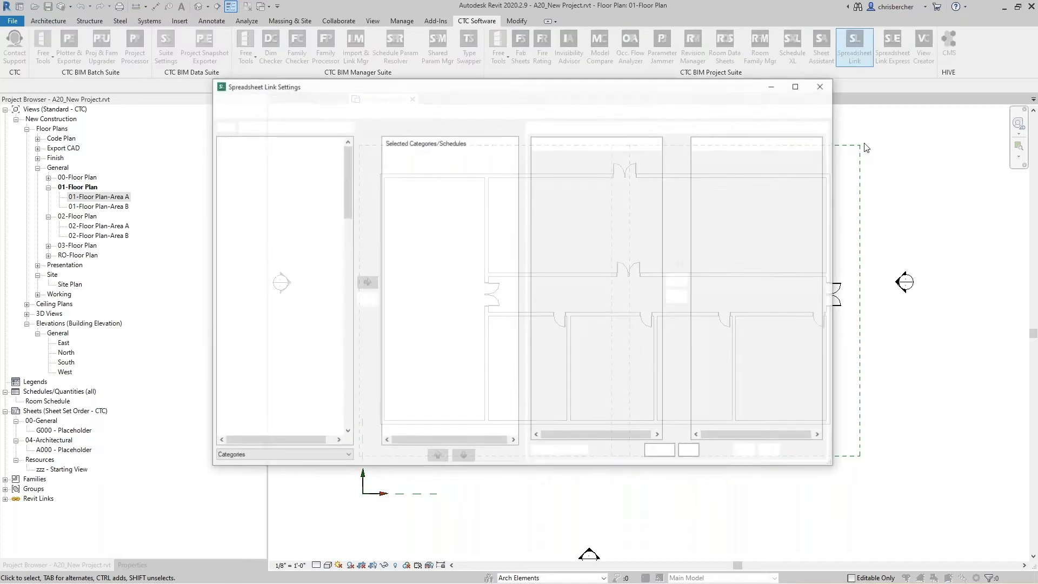
Open Spreadsheet Link, arrange its two windows, and add the Sheets category to the selected categories
drag(557, 89, 629, 78)
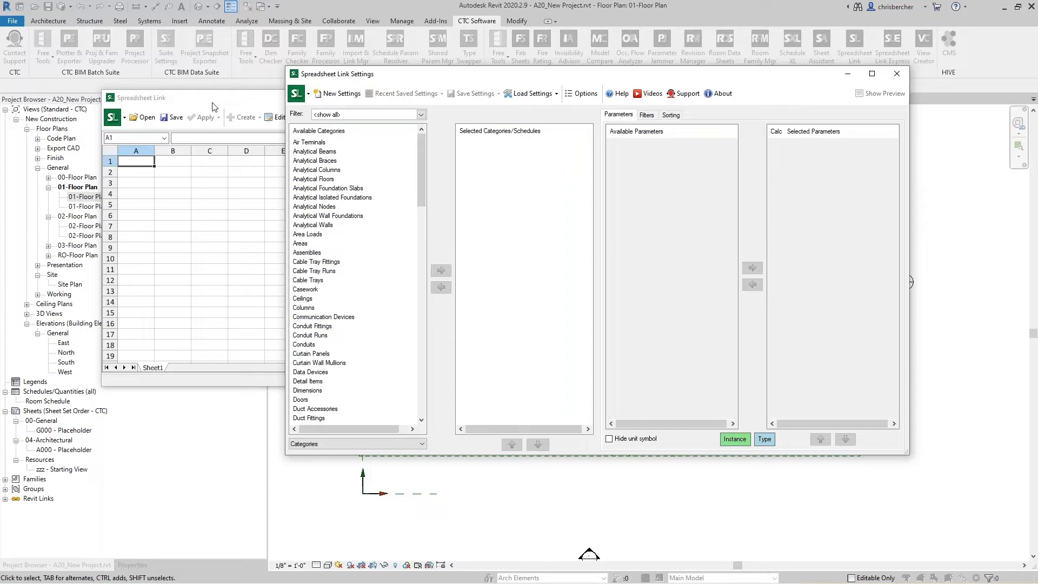
click(267, 101)
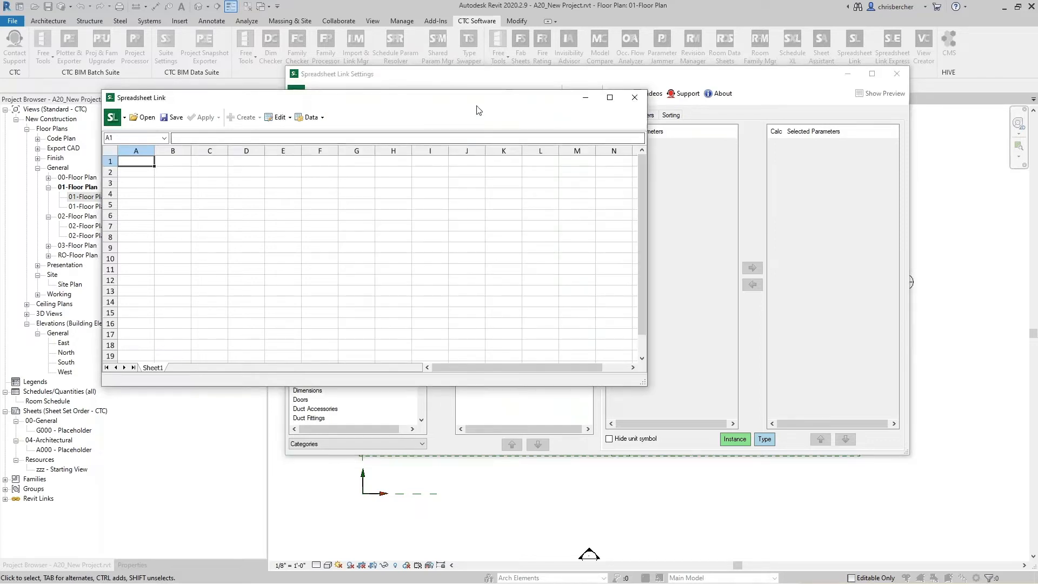
drag(493, 108, 470, 146)
click(504, 77)
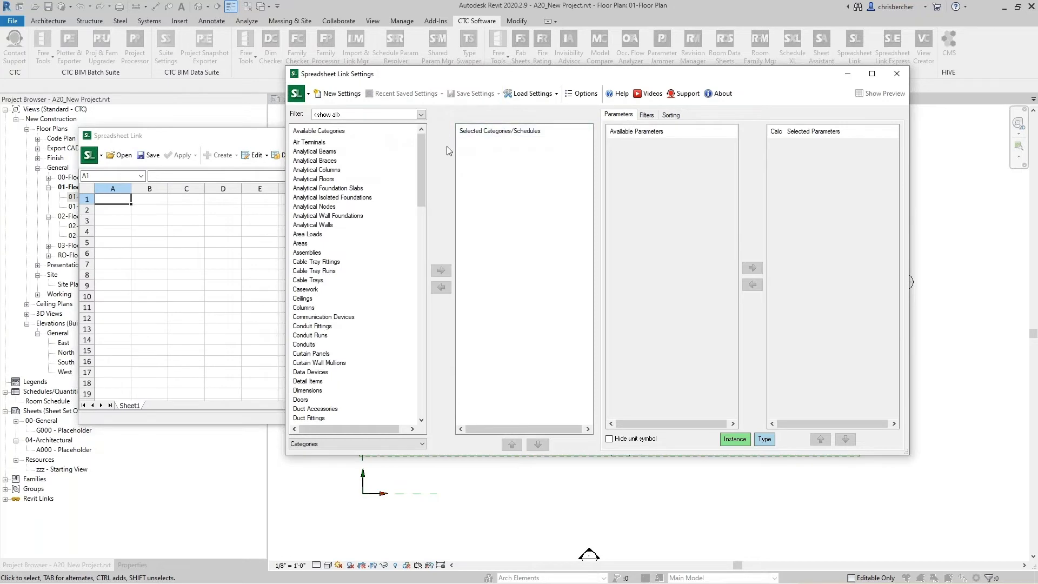
click(324, 308)
text(sh)
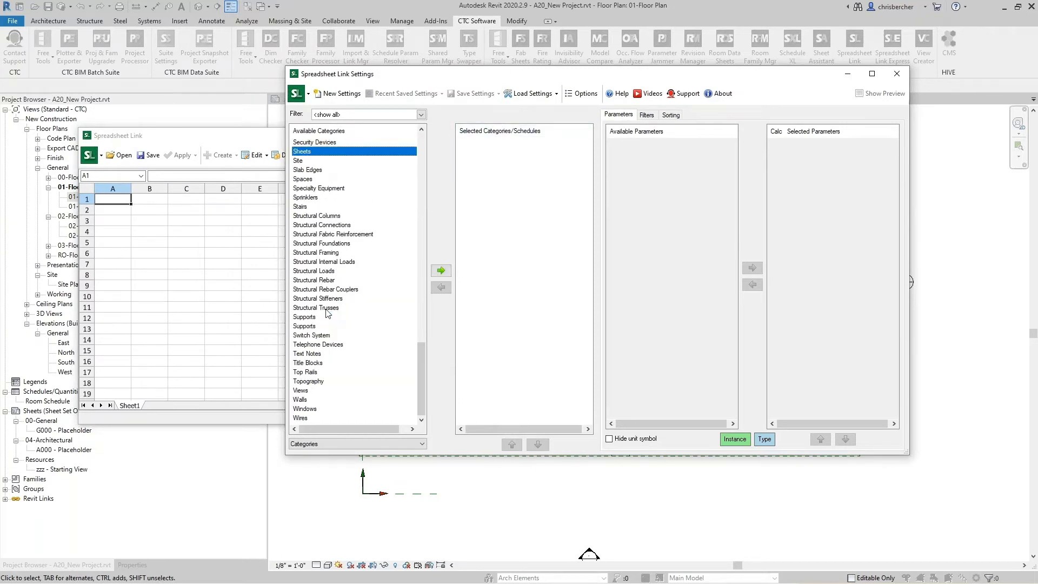
double_click(332, 152)
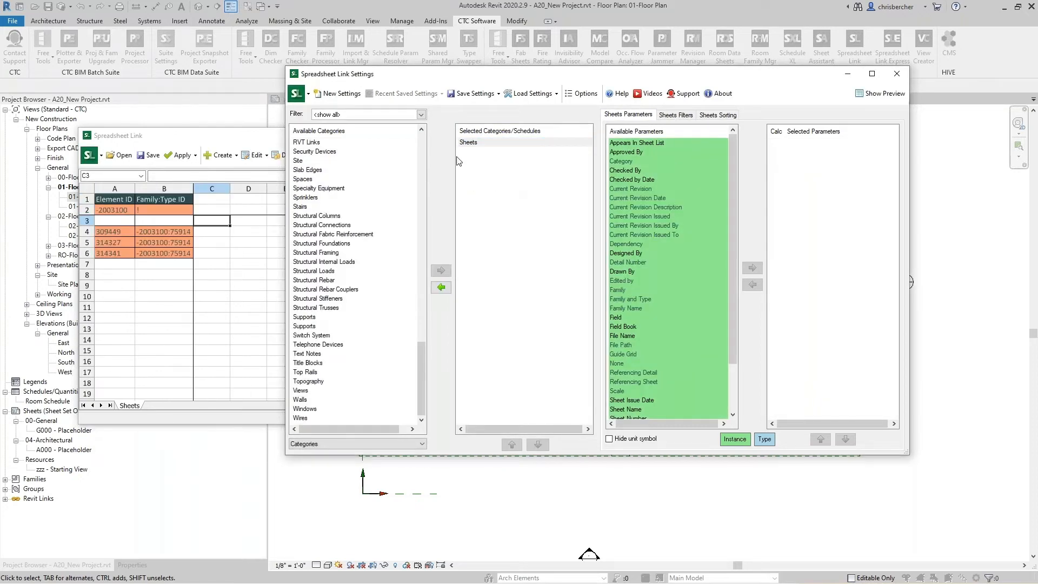
Add the Sheet Number, Sheet Name and Sheet Sort Order parameters to the Sheets spreadsheet
drag(554, 74, 542, 72)
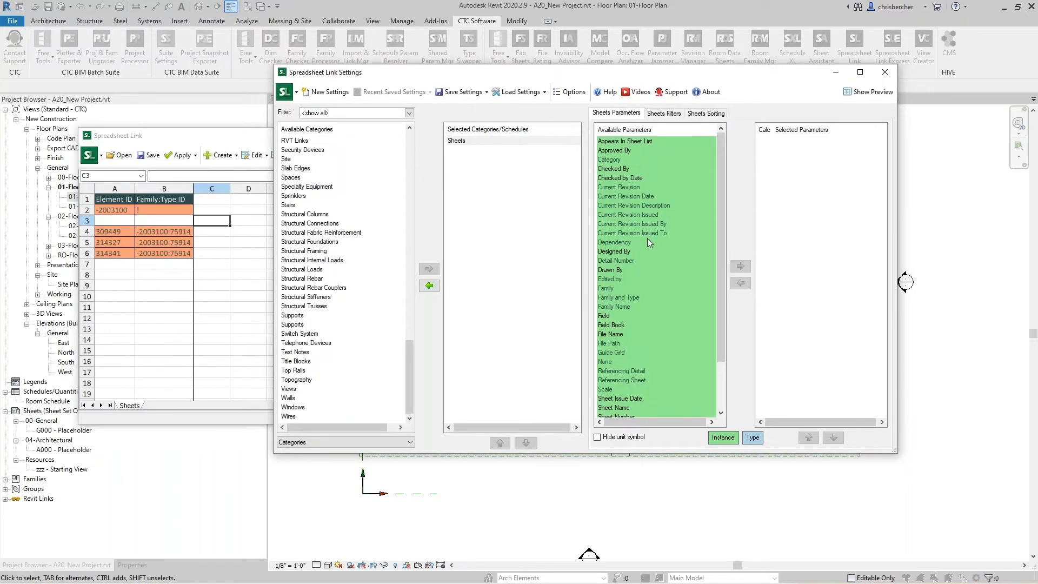
click(673, 342)
scroll(632, 325, down, 2)
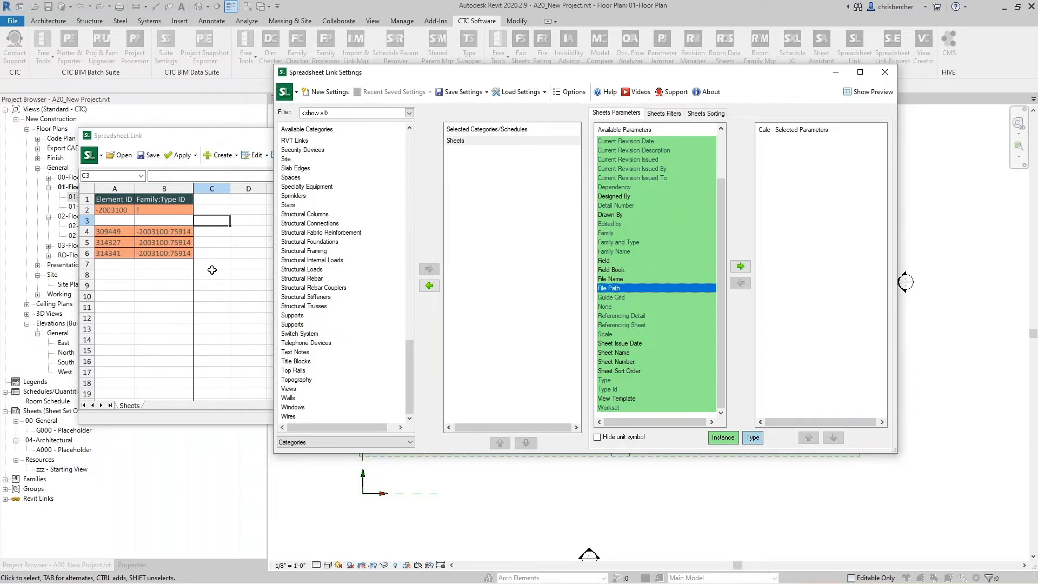
drag(533, 72, 622, 80)
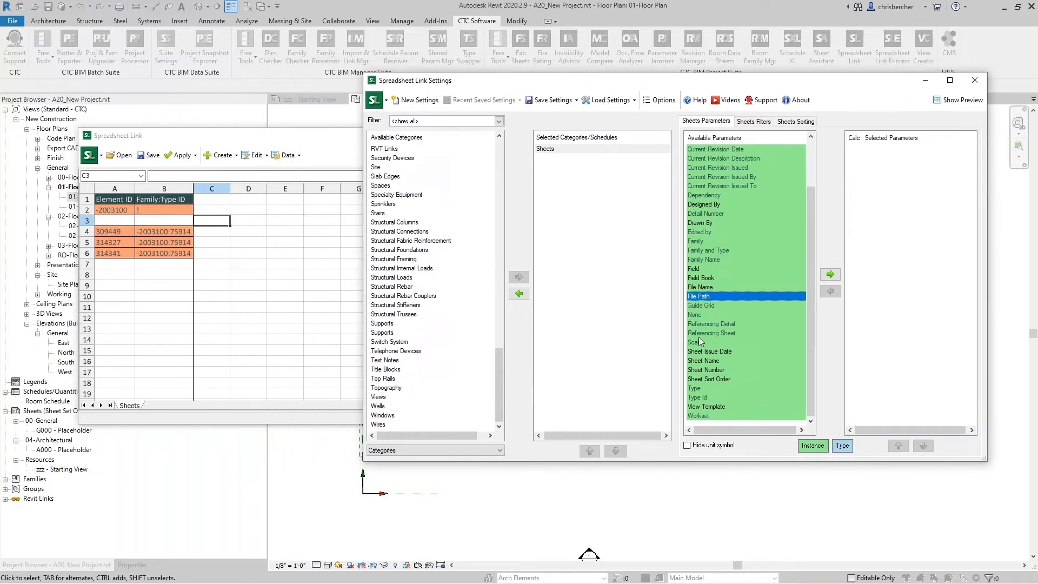
double_click(713, 369)
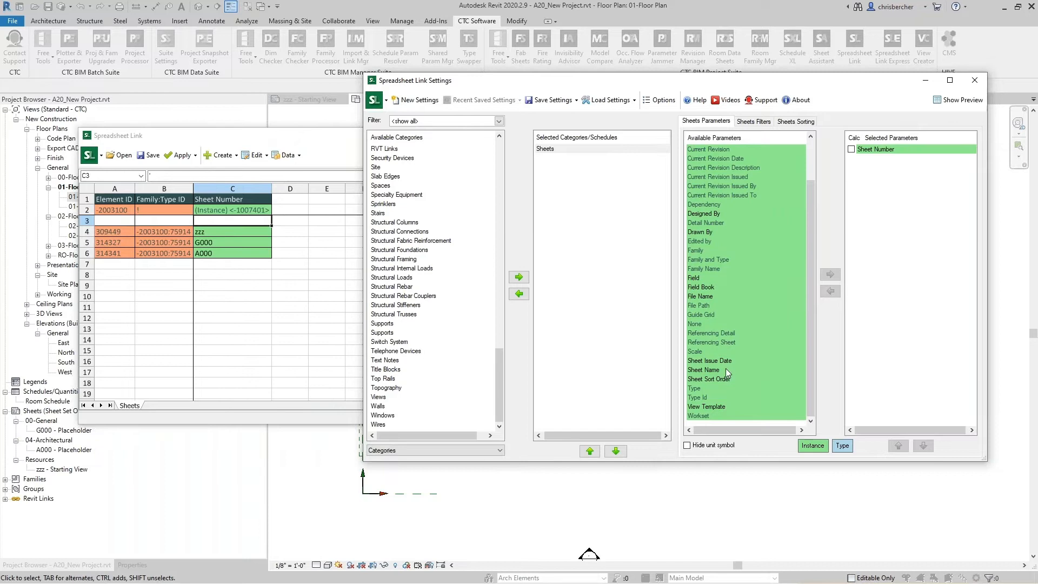
double_click(710, 370)
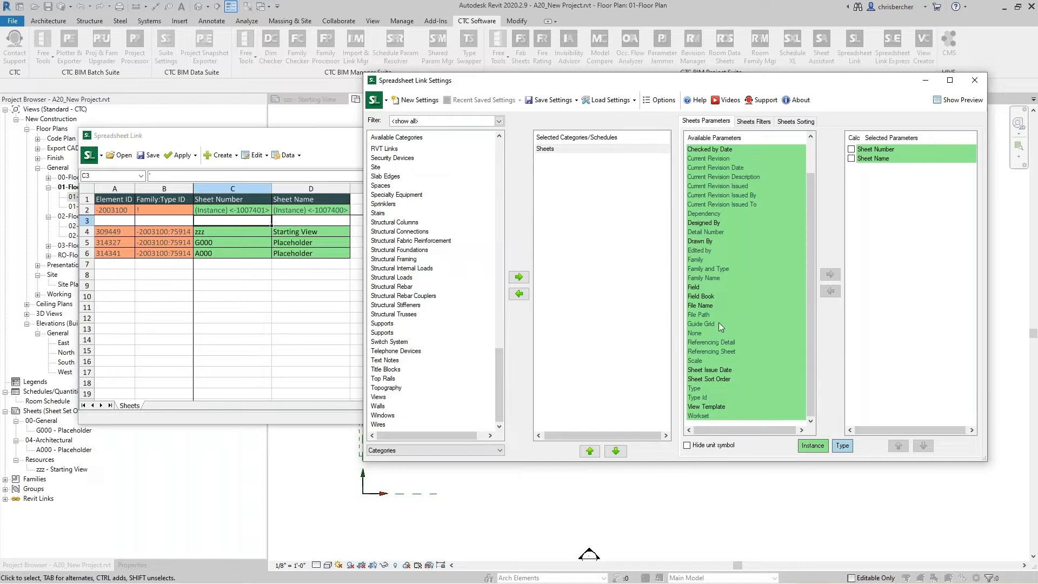
scroll(783, 311, up, 2)
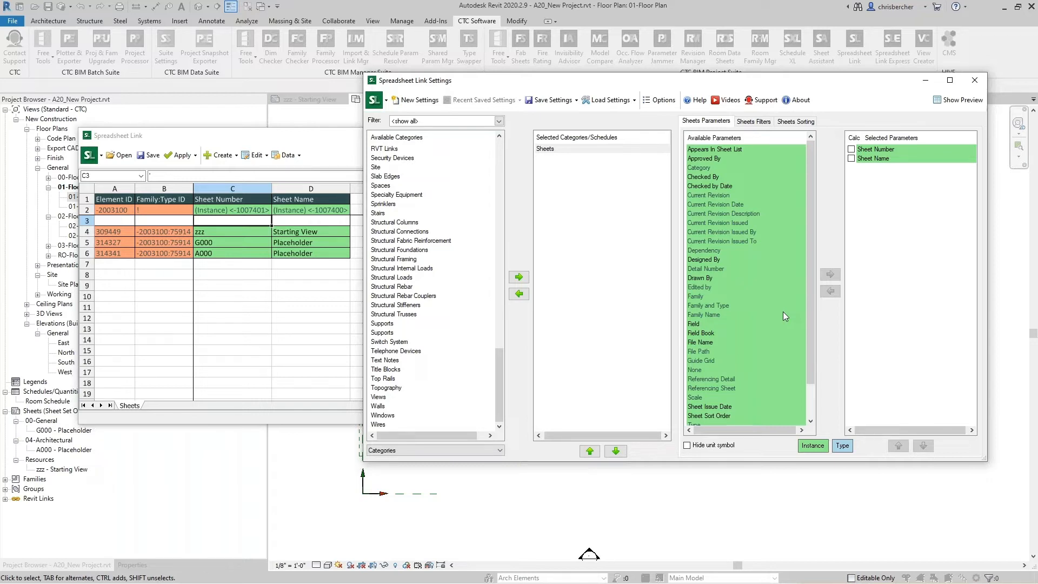
scroll(746, 354, down, 1)
scroll(751, 362, down, 3)
double_click(719, 379)
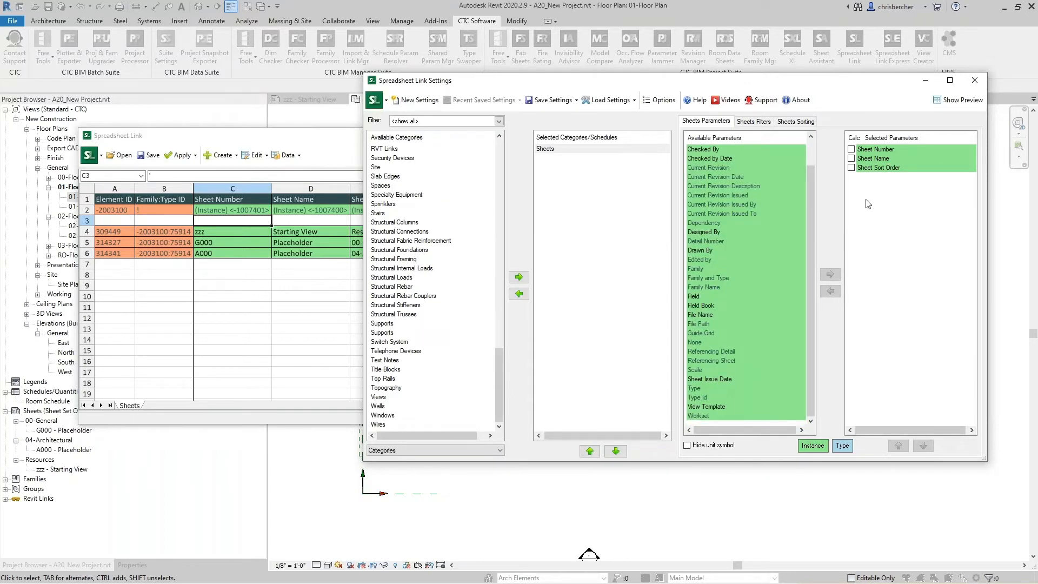
Move the settings window aside, then bring the Sheets spreadsheet window to the front and enlarge it
drag(465, 81, 559, 97)
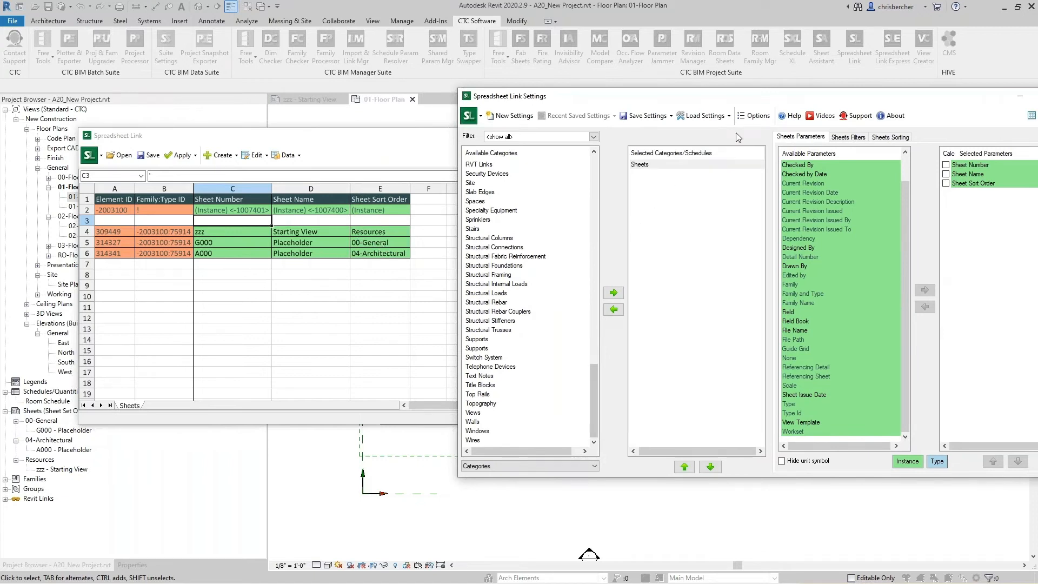
drag(790, 97, 744, 86)
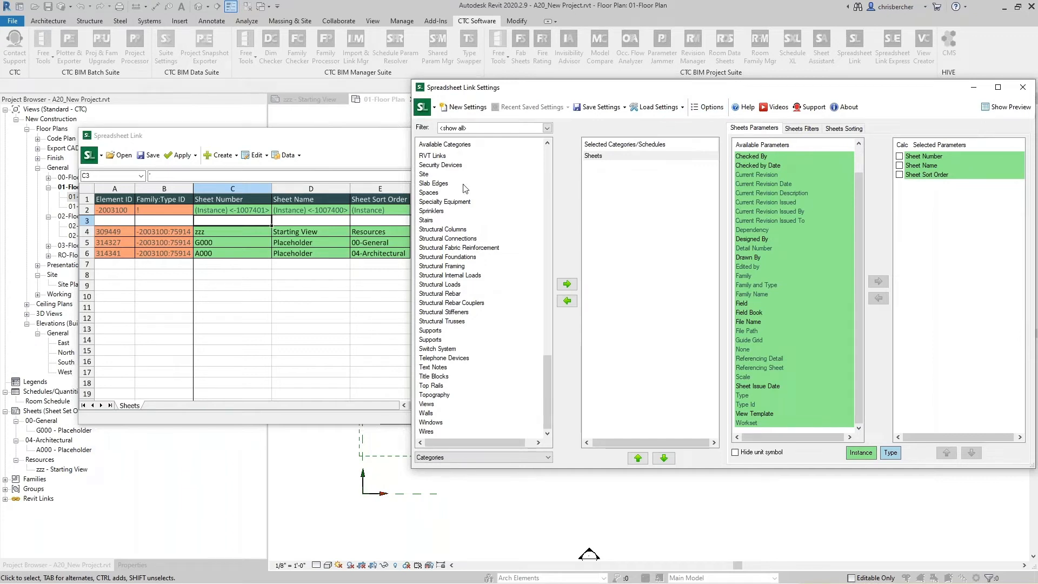
click(362, 151)
drag(360, 132, 420, 57)
drag(678, 345, 739, 443)
drag(493, 59, 476, 67)
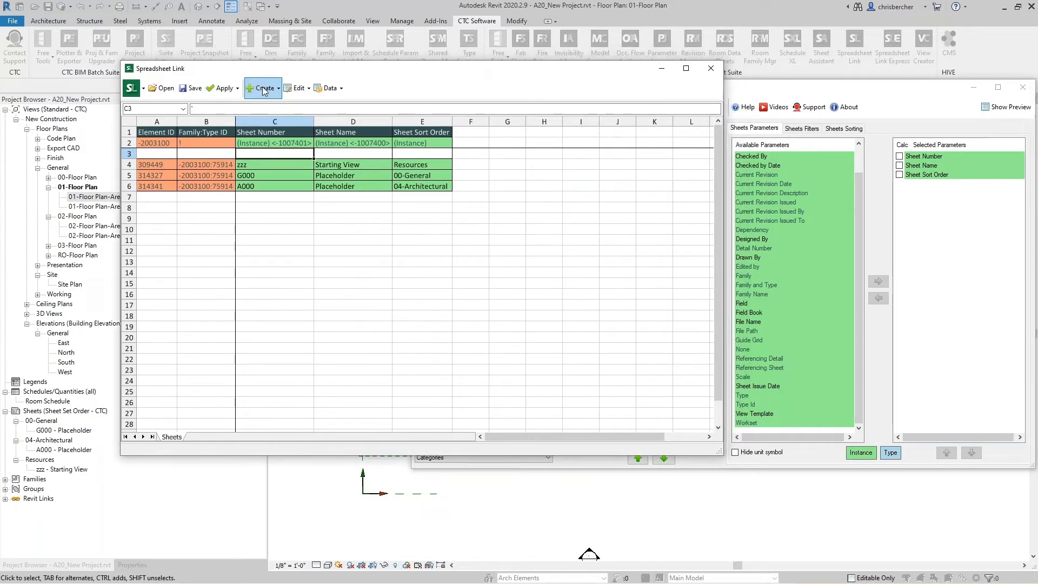
Create 20 new sheet rows in the spreadsheet using the Standard titleblock
click(264, 90)
click(264, 89)
click(265, 89)
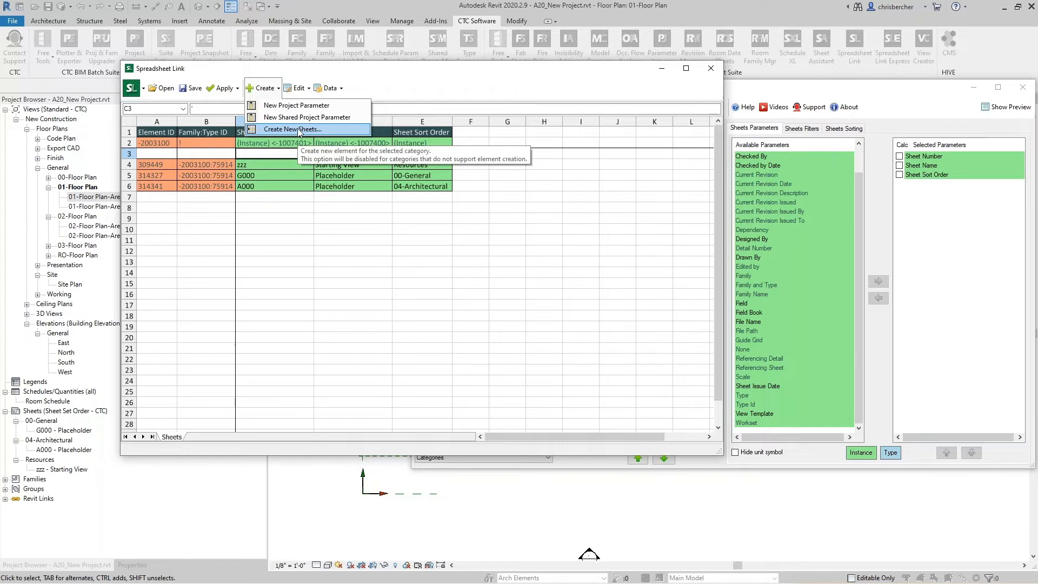
click(299, 130)
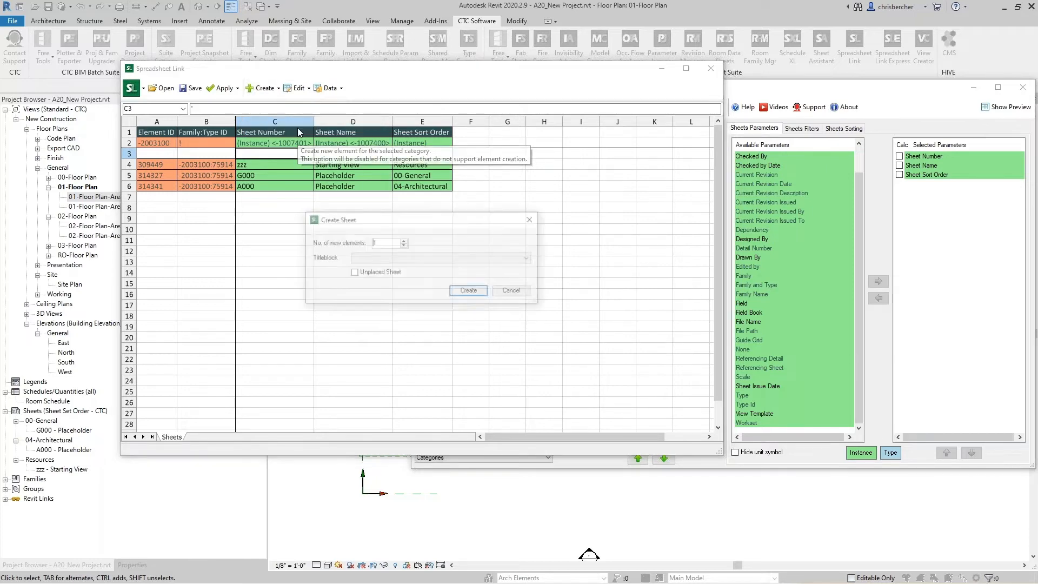
double_click(385, 243)
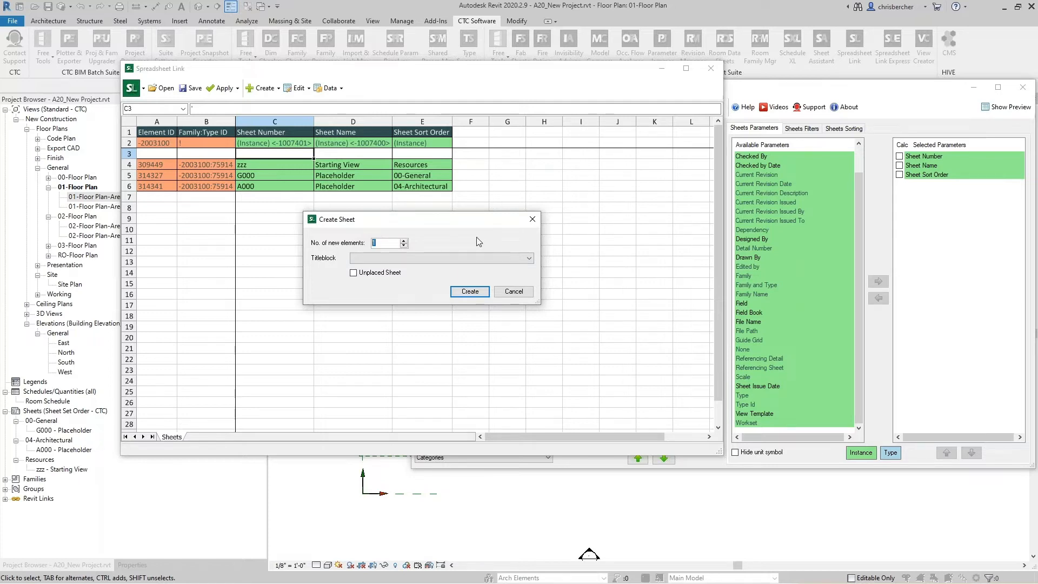
click(511, 257)
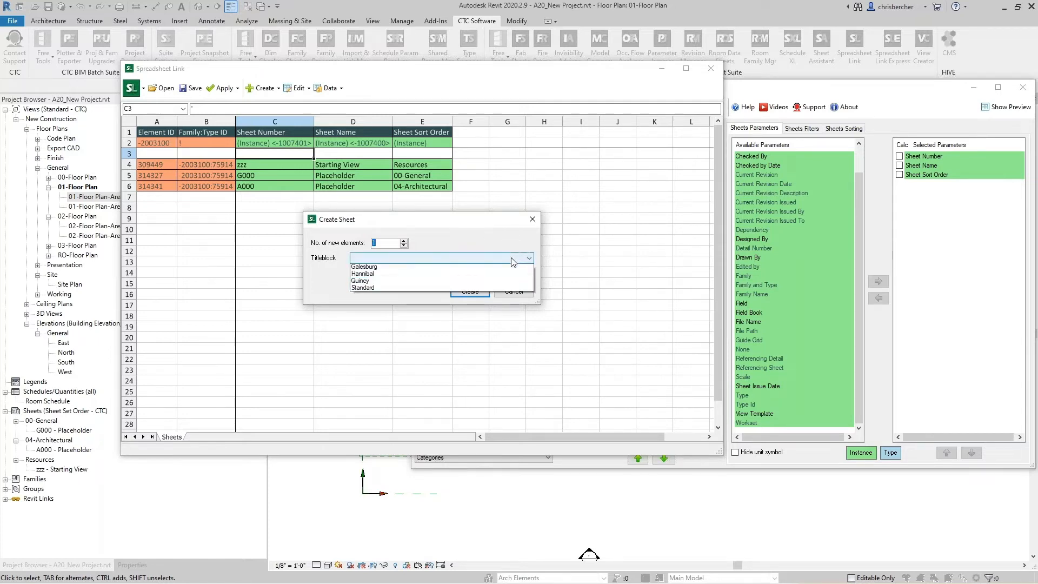
click(449, 242)
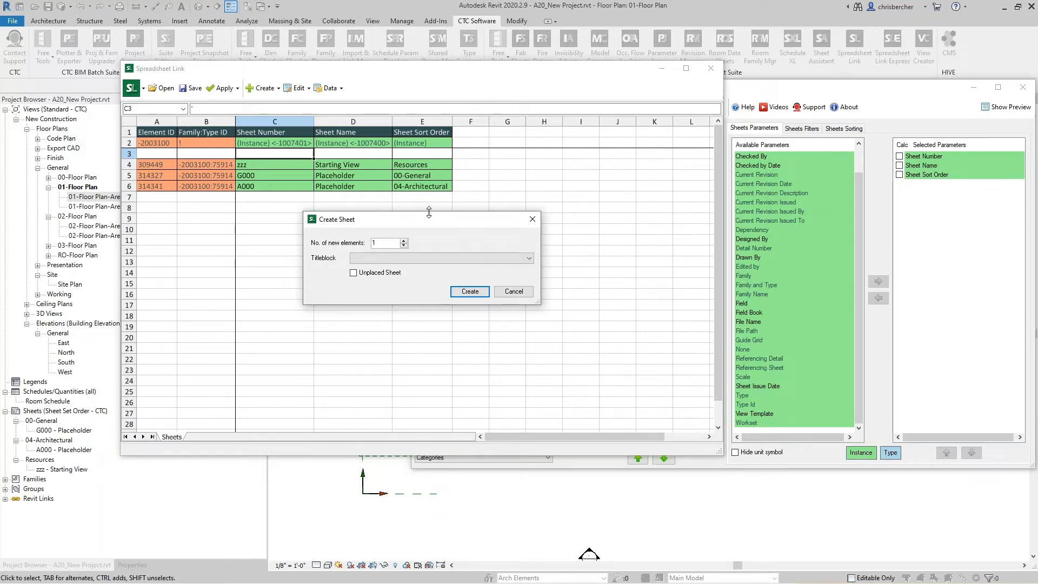
drag(454, 221, 487, 199)
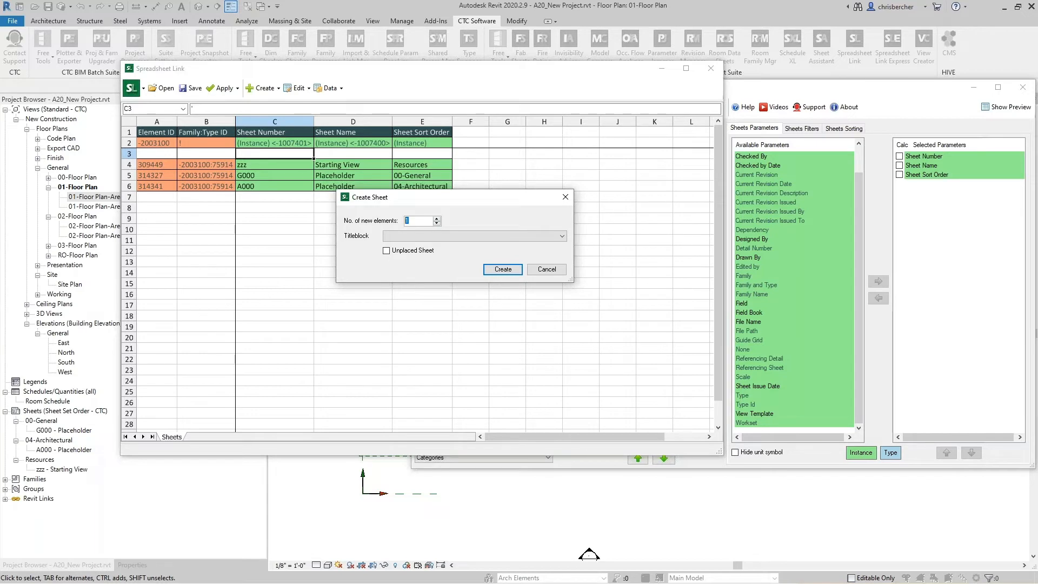
click(475, 236)
click(436, 275)
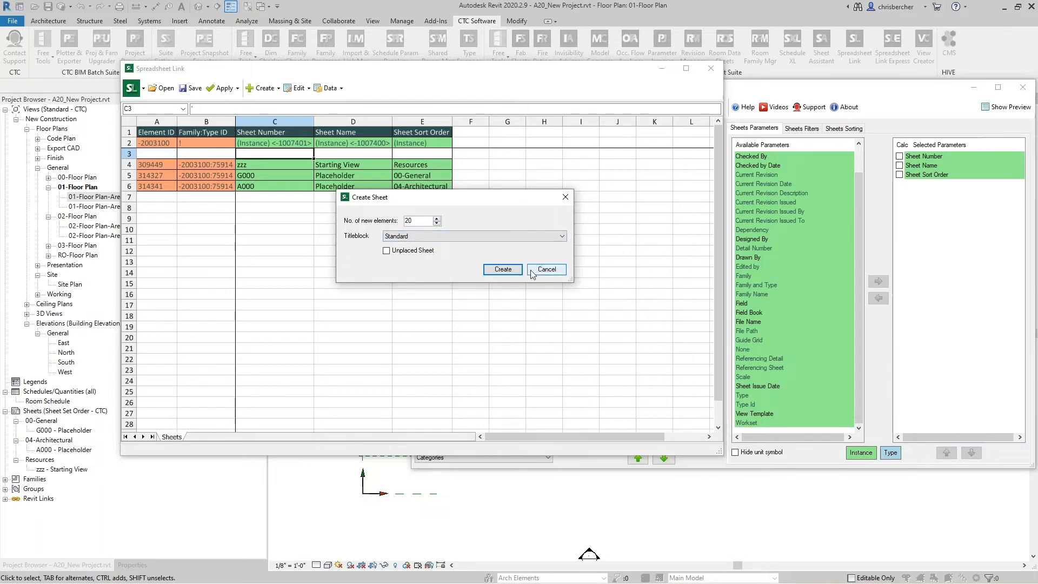
click(502, 269)
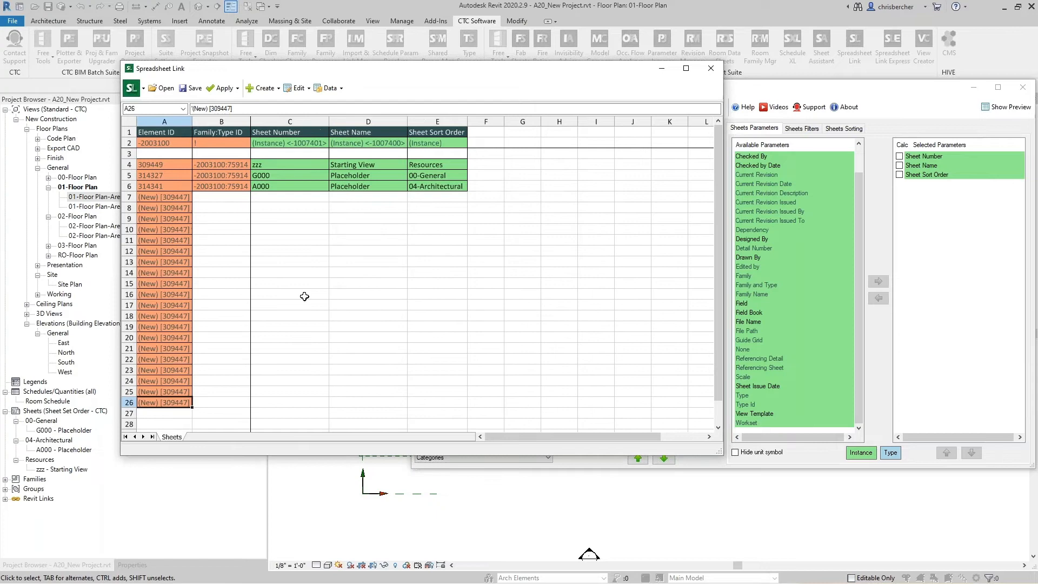
Extend the A000 sheet number down through all the new rows to A020 and widen the spreadsheet window
click(169, 406)
click(292, 199)
click(225, 185)
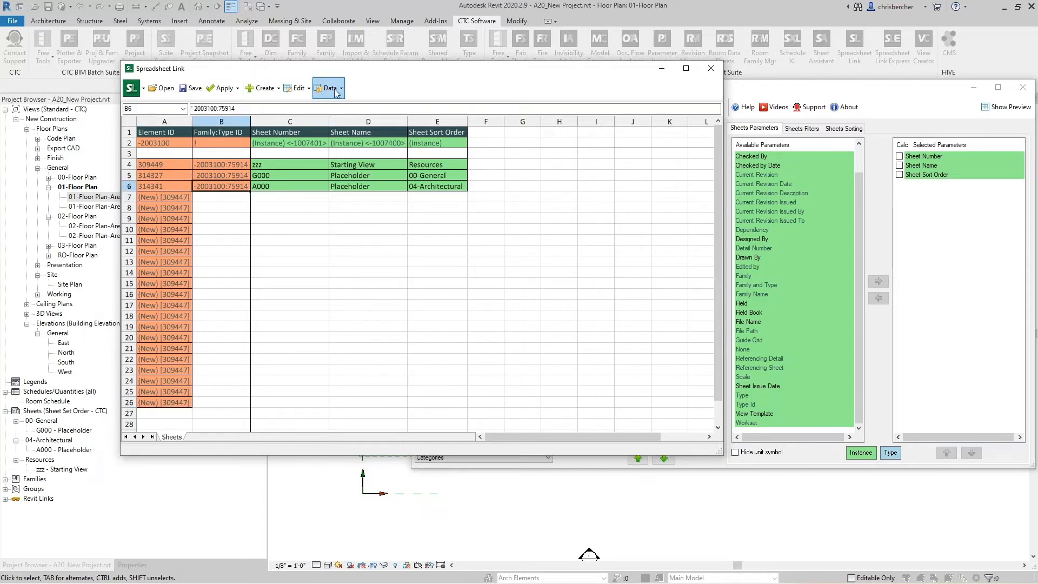
click(308, 196)
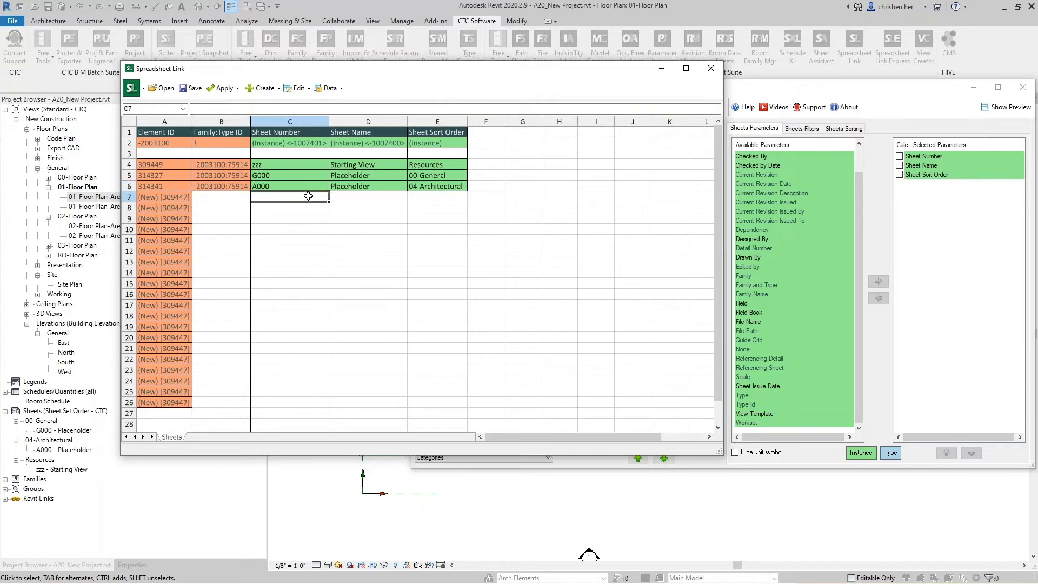
click(327, 189)
drag(328, 190, 327, 405)
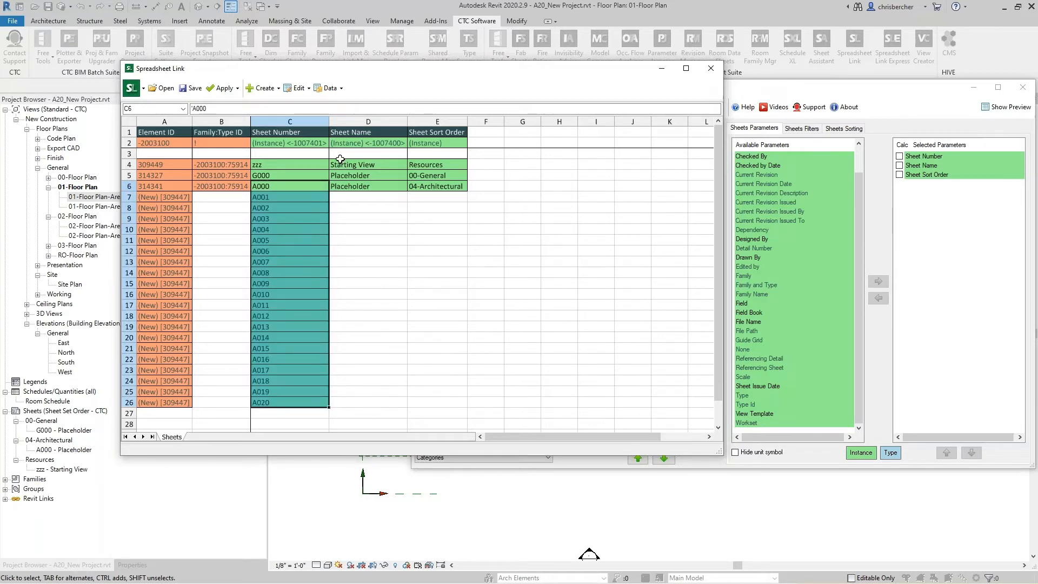
drag(722, 457, 808, 468)
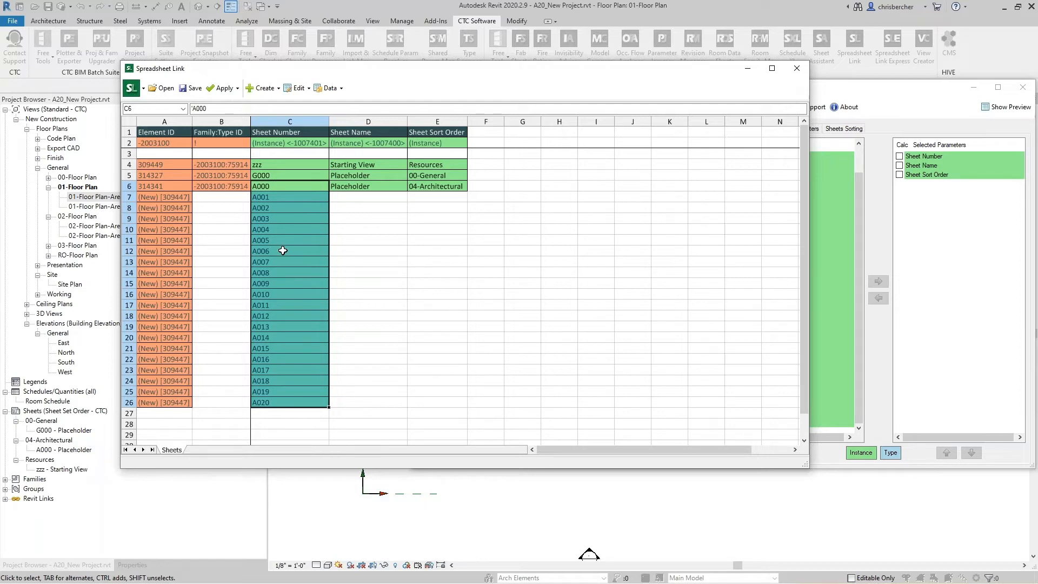
Renumber the first two new sheet rows, 7 and 8, as A100a and A100b
click(301, 198)
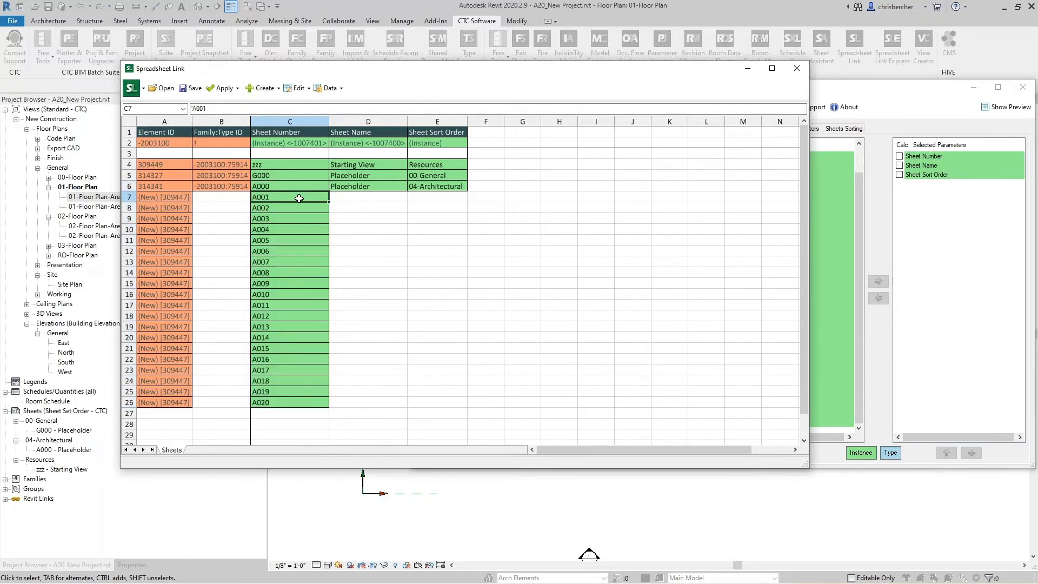
text(A100)
key(Return)
text(A)
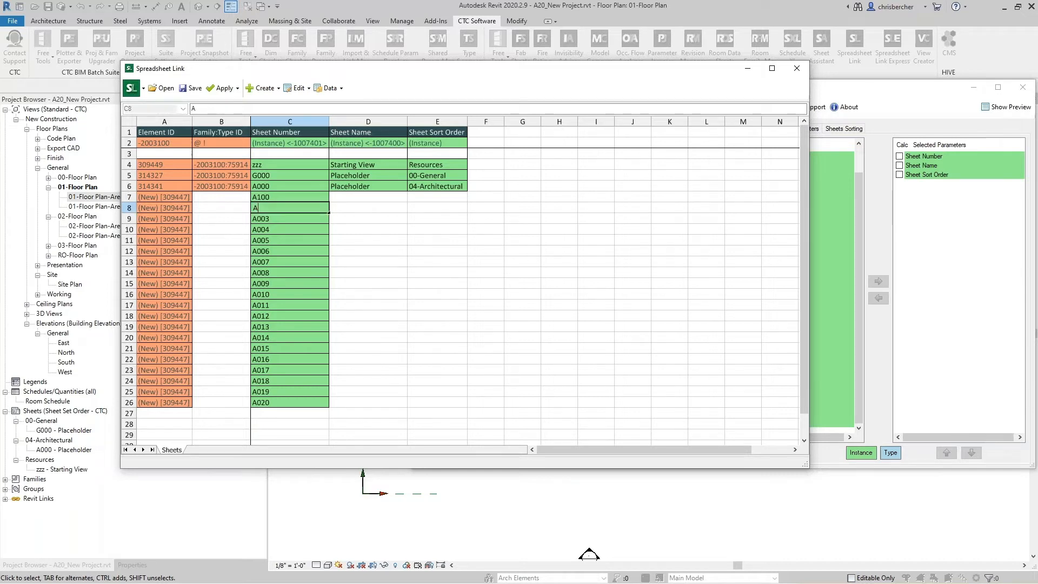
key(Up)
key(F2)
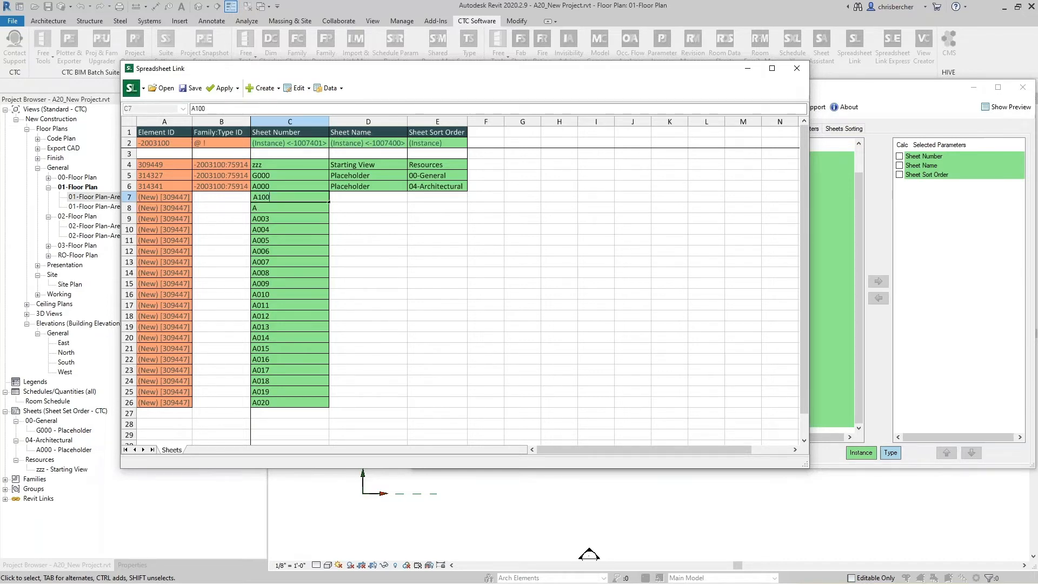
click(298, 207)
key(F2)
text(100b)
key(Return)
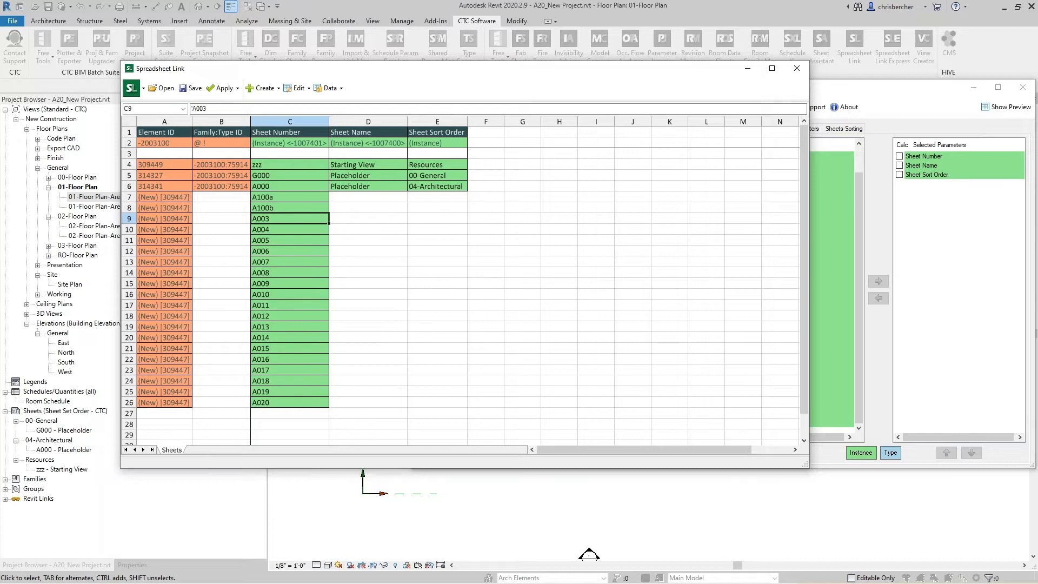
Set the sheet numbers in rows 9 and 10 to A101a and A101b
key(F2)
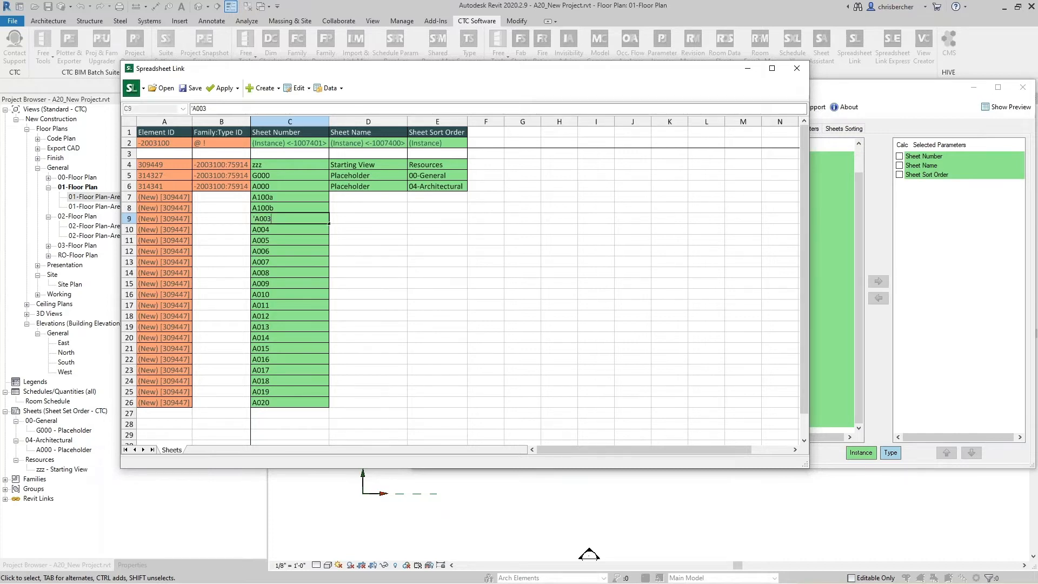
key(BackSpace)
key(BackSpace)
text(101a)
key(Return)
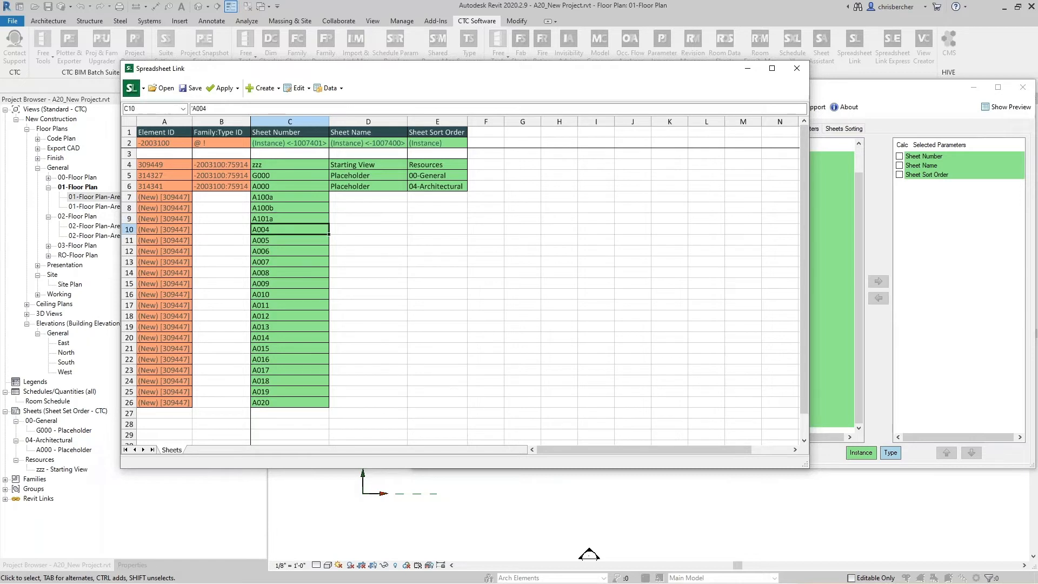
key(F2)
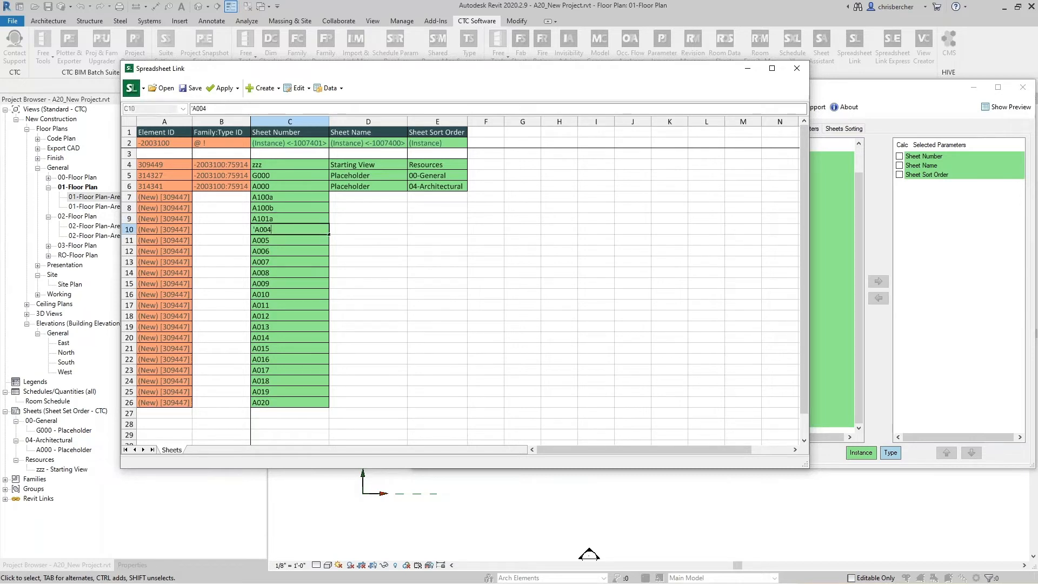
text(101b)
key(Return)
Set the sheet numbers in rows 11 and 12 to A102a and A102b
key(F2)
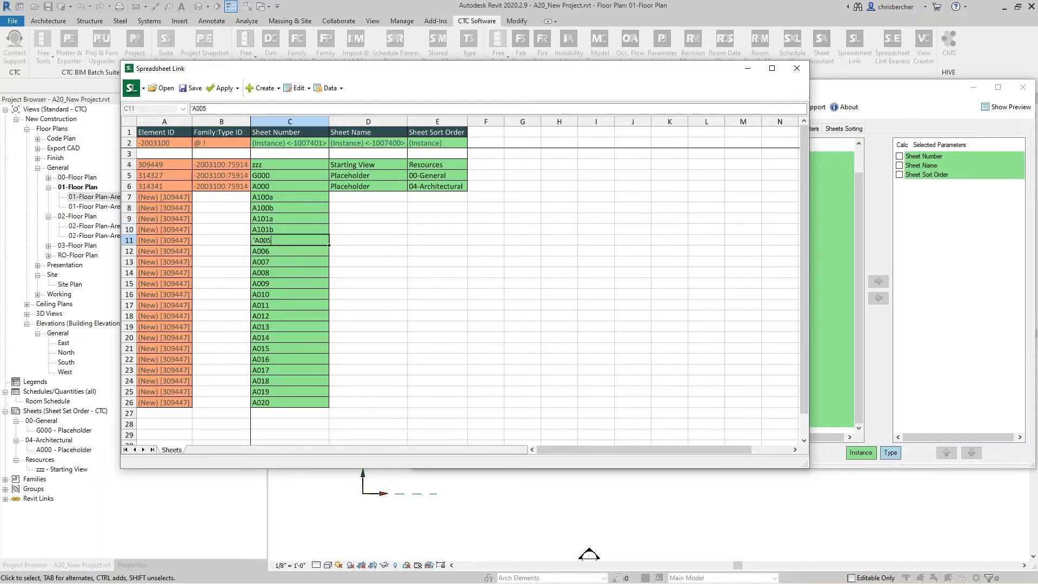
key(BackSpace)
key(BackSpace)
key(BackSpace)
text(102a)
key(Return)
key(F2)
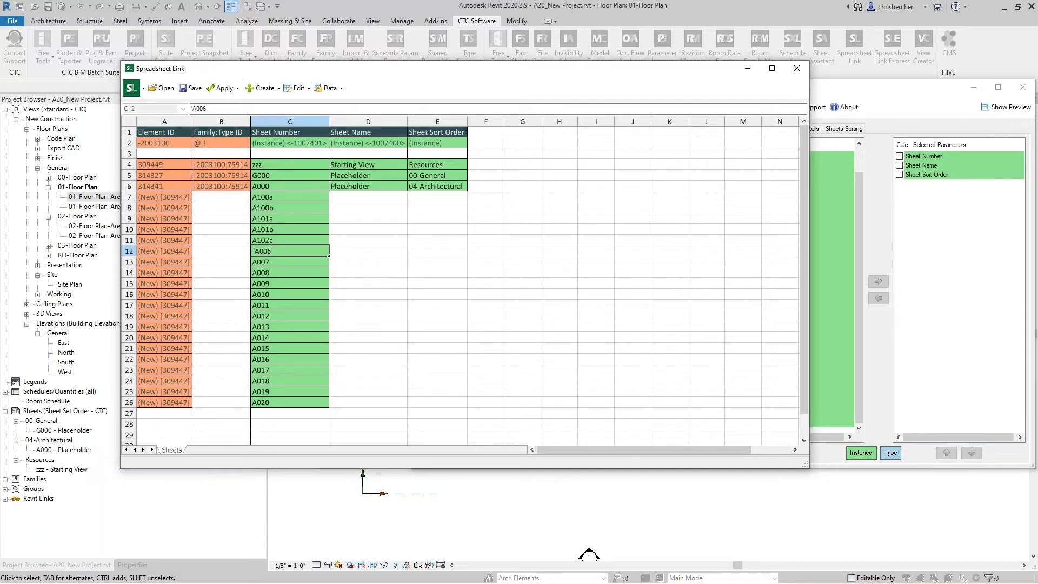
text(102b)
key(Return)
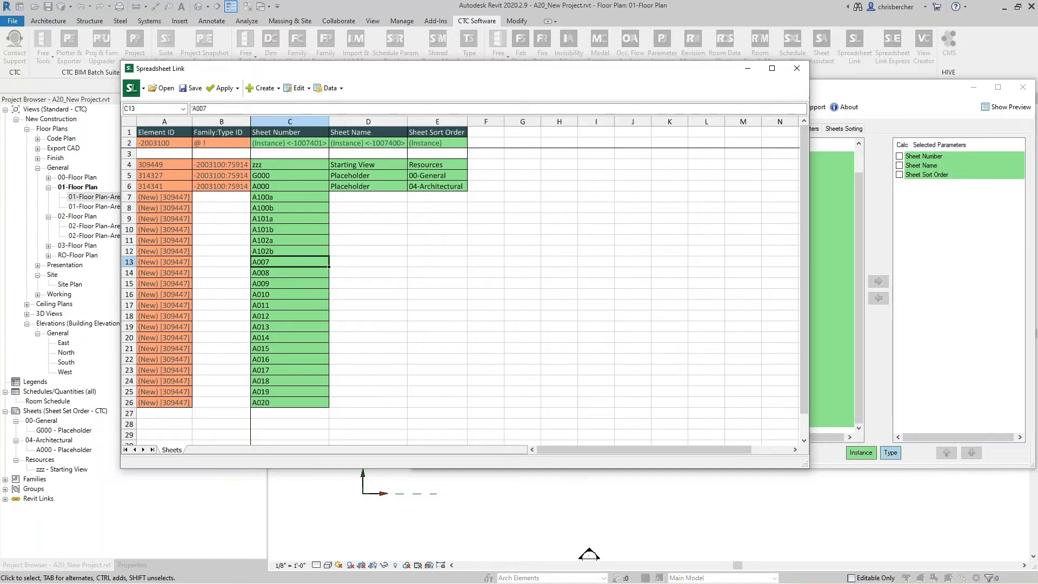
Set the sheet numbers in rows 13 and 14 to A200 and A201
double_click(299, 262)
drag(294, 263, 257, 262)
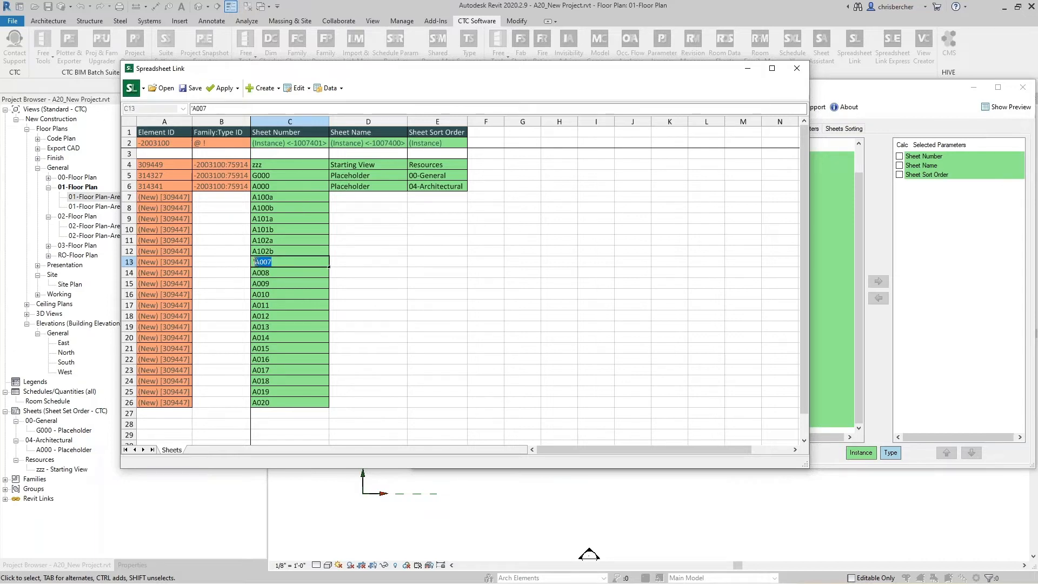
text(200)
key(Return)
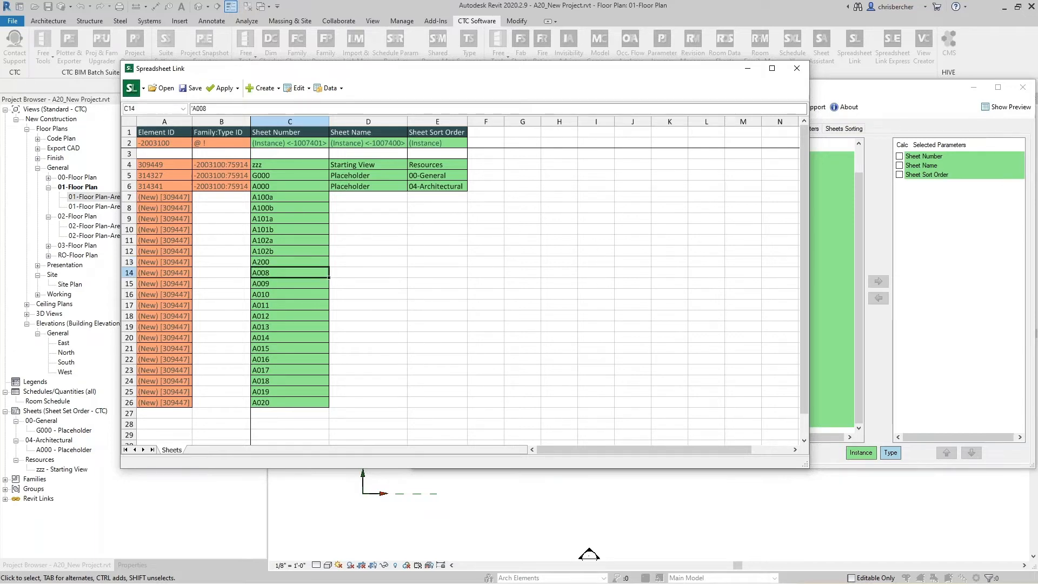
double_click(280, 271)
drag(280, 272, 260, 273)
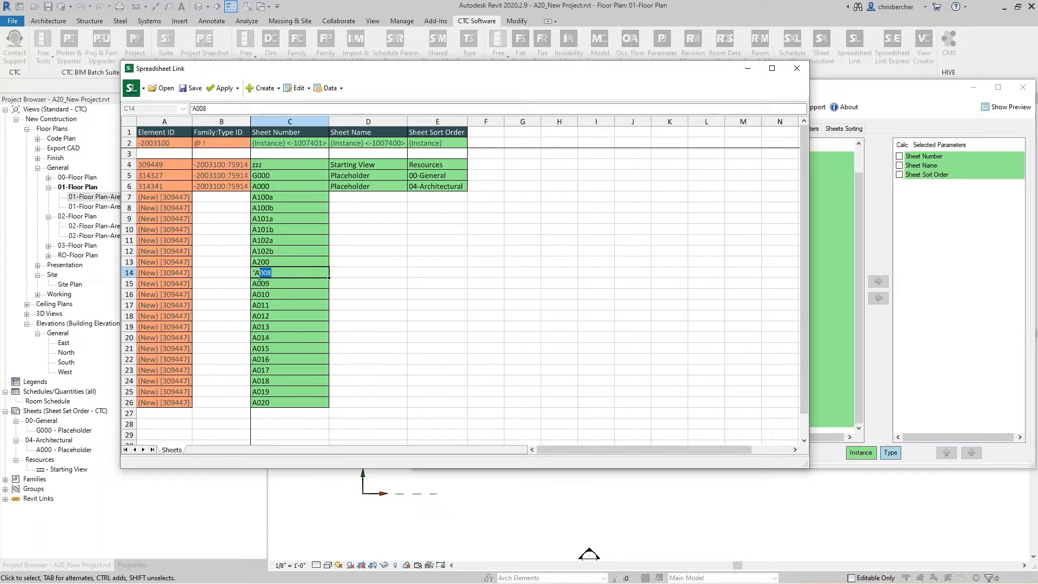
text(201)
key(Return)
Set the sheet numbers in rows 15 and 16 to A202 and A203
double_click(280, 284)
drag(279, 284, 259, 285)
text(202)
key(Return)
double_click(273, 295)
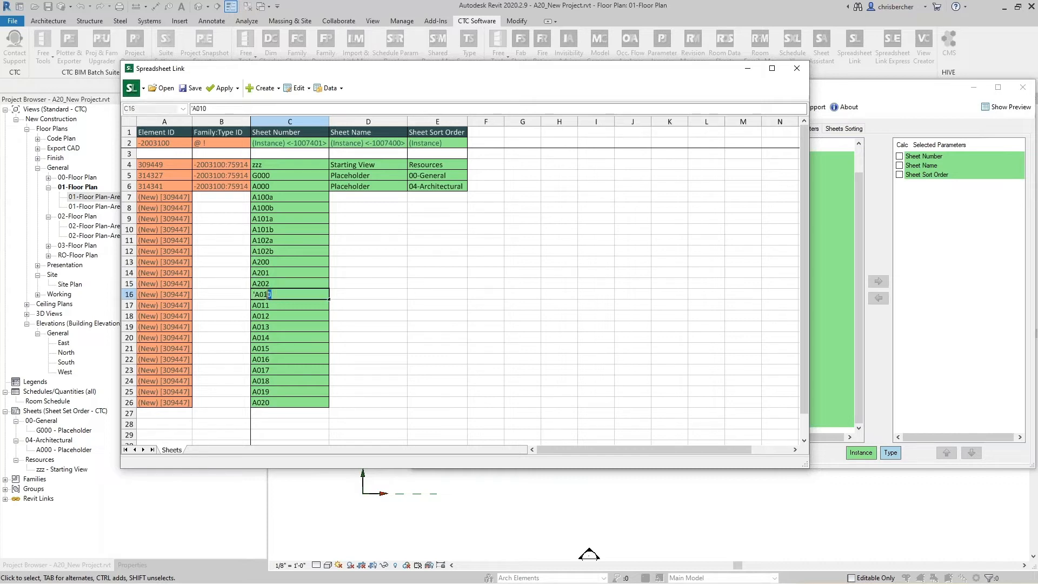
text(2032)
Number rows 17 and 18 as A300 and A301, and extend the series down to A308 in row 25
double_click(284, 305)
drag(272, 306, 265, 307)
text(300)
key(Return)
double_click(280, 321)
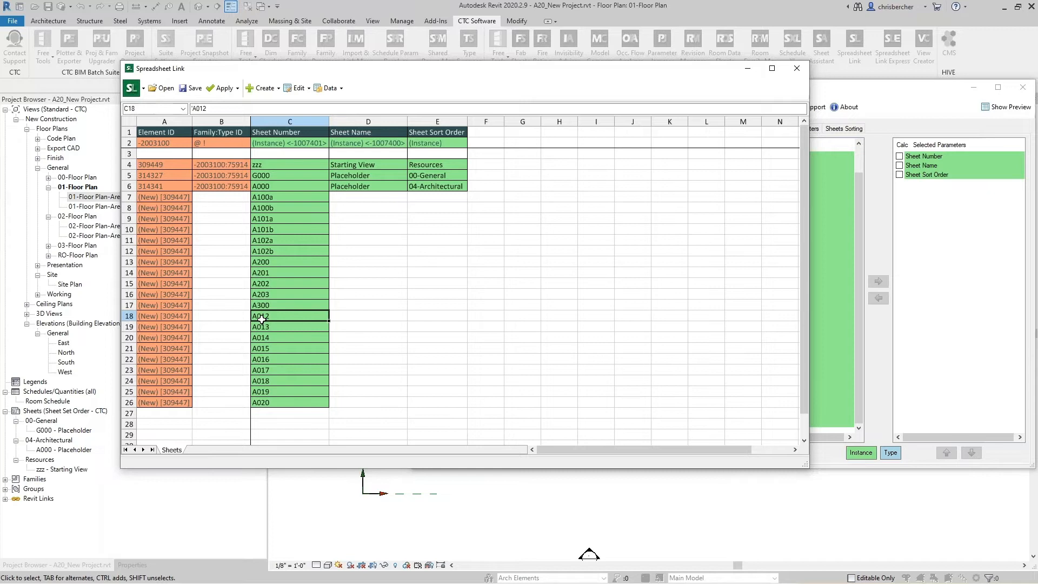
drag(273, 316, 265, 316)
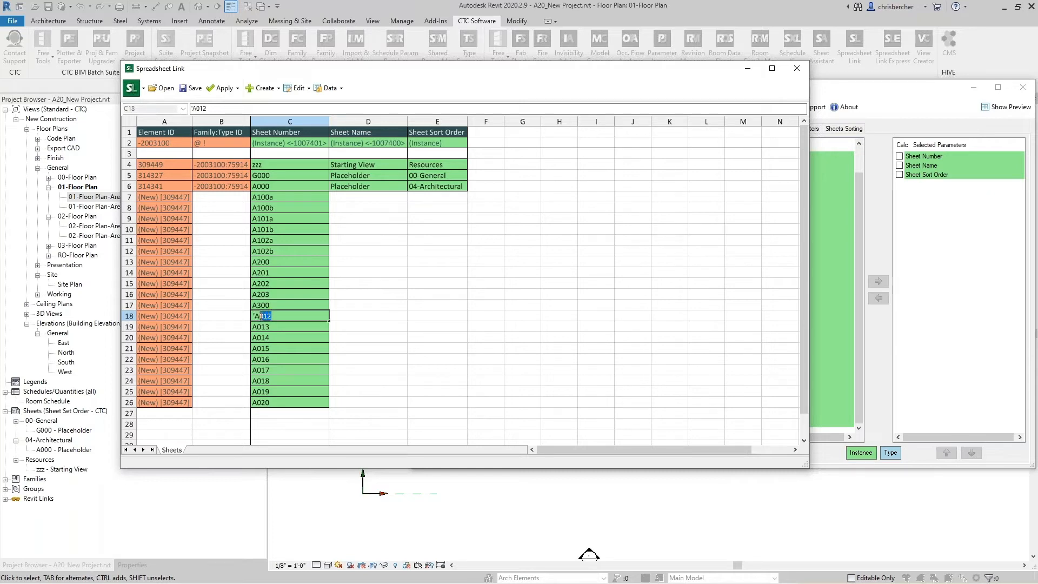
text(301)
key(Return)
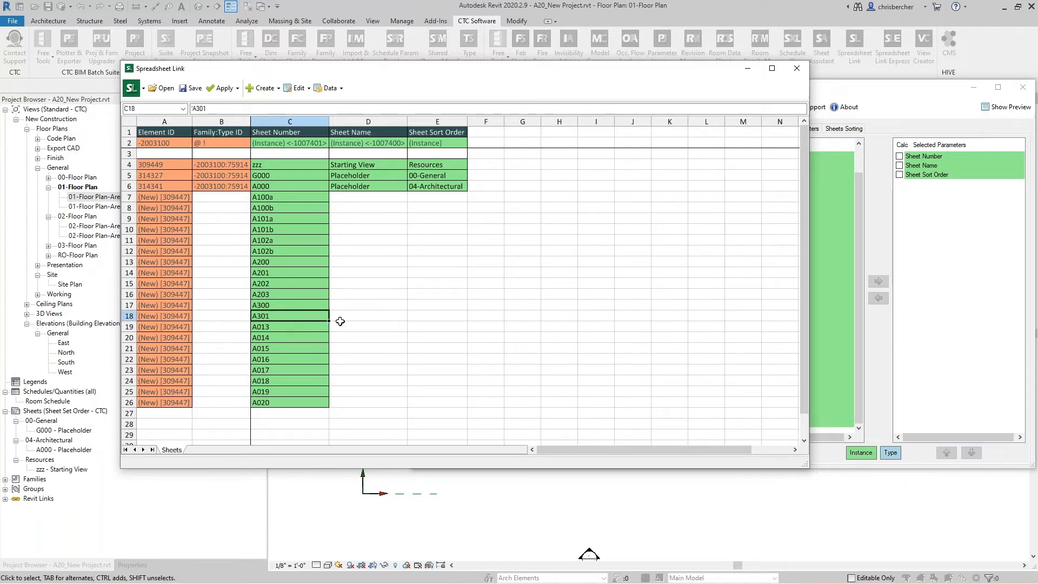
drag(329, 322, 328, 399)
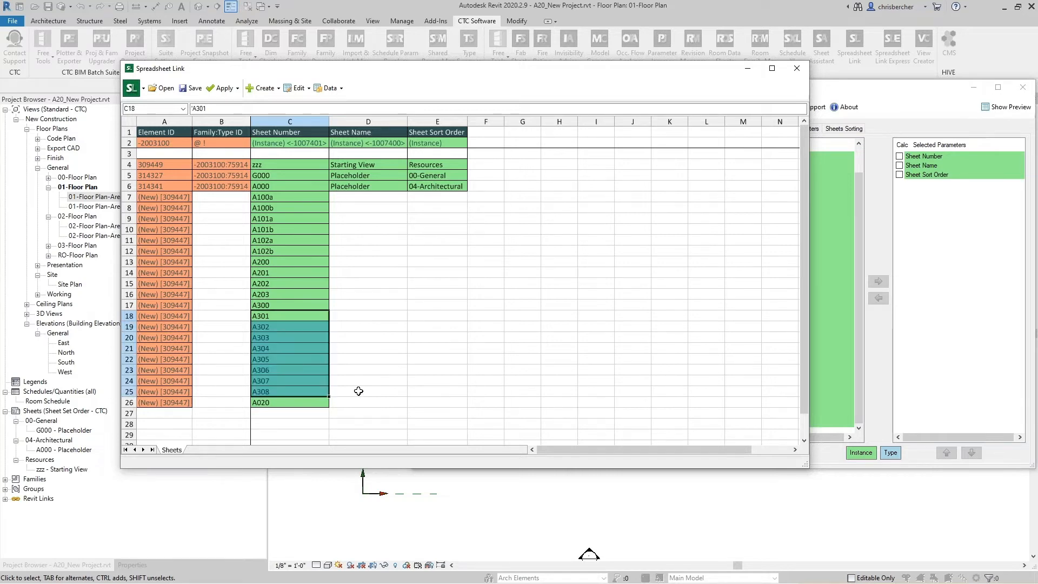
Set the sheet number in the last new row, row 26, to A400
click(321, 402)
double_click(308, 404)
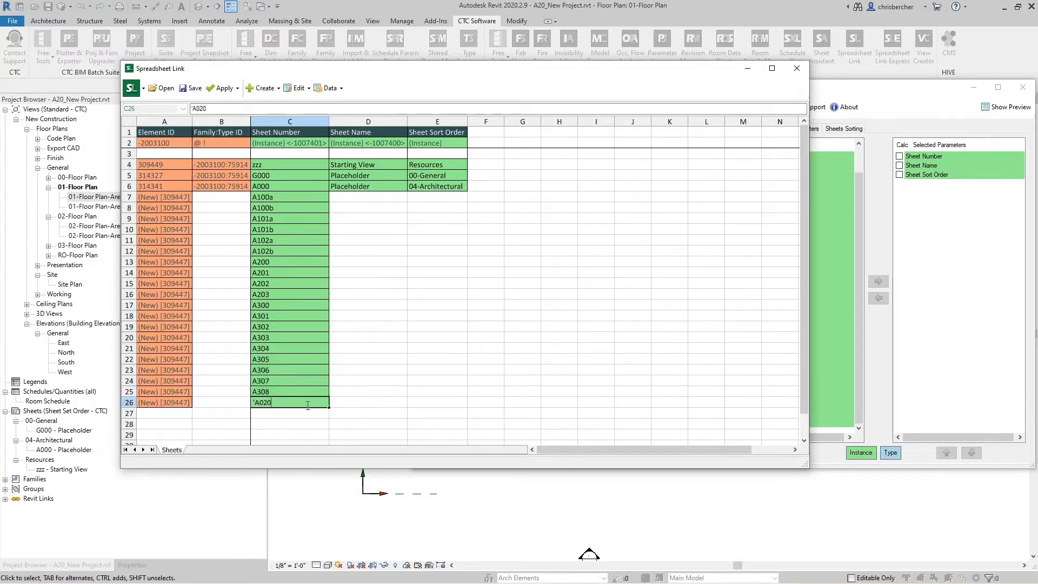
text(400)
key(Return)
Fill the Placeholder sheet name from sheet A000 down through all the new rows to A400
click(389, 197)
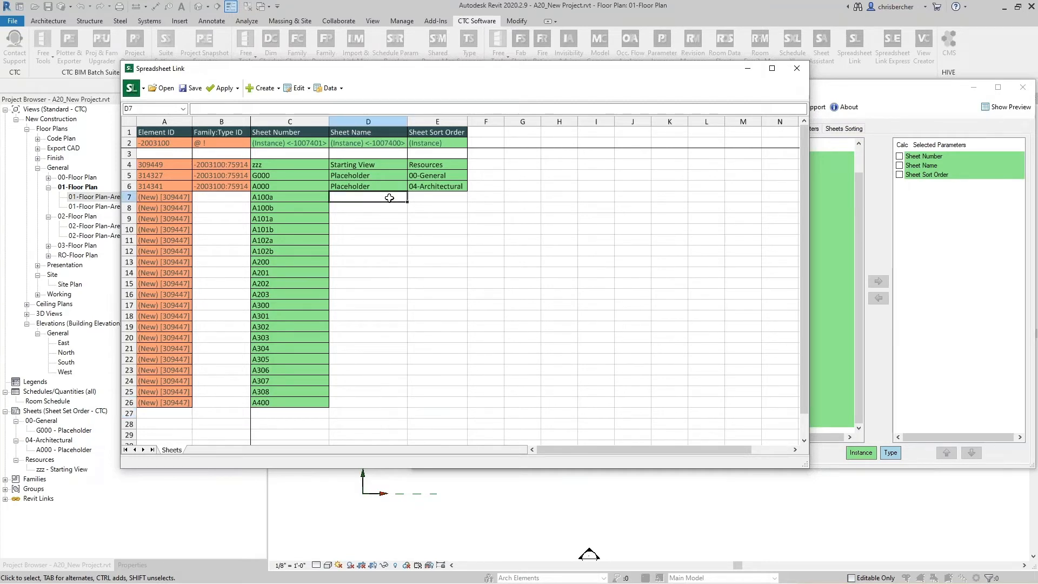
click(403, 189)
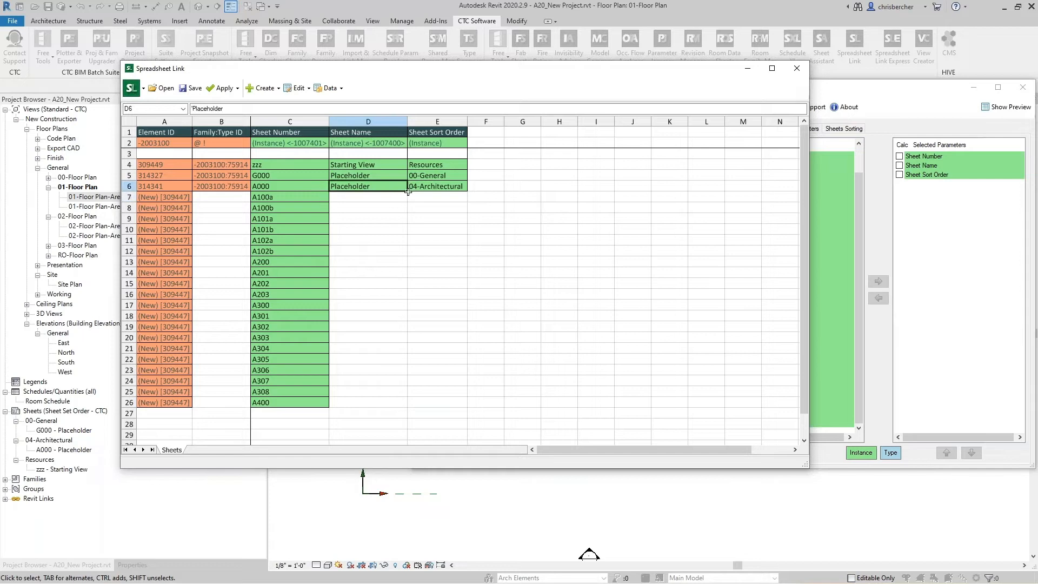
drag(408, 191, 399, 405)
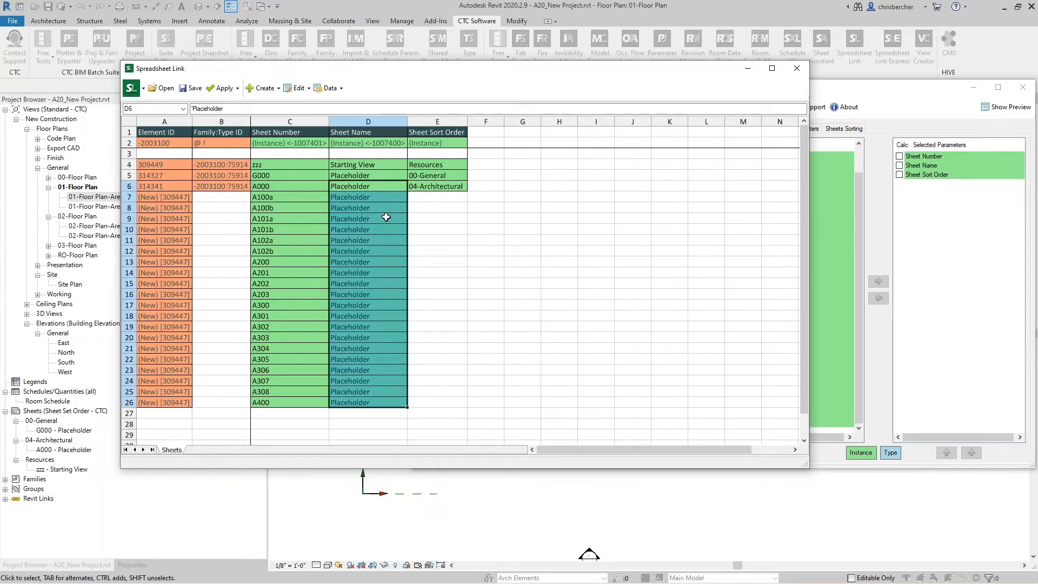
Change the sheet name of A100a to Lower Level Plan
click(382, 198)
click(384, 188)
click(386, 195)
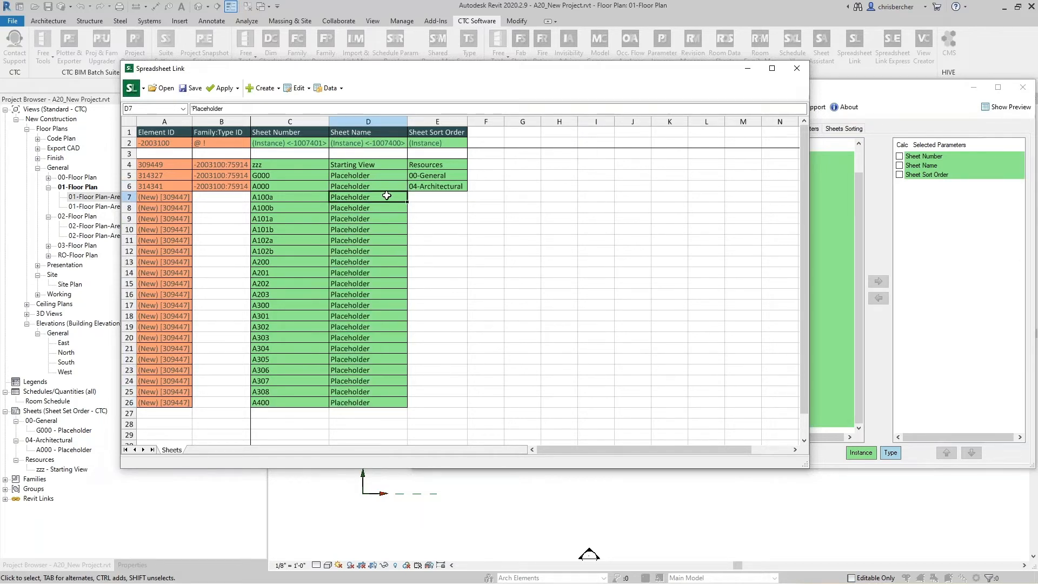
text(Lower Level)
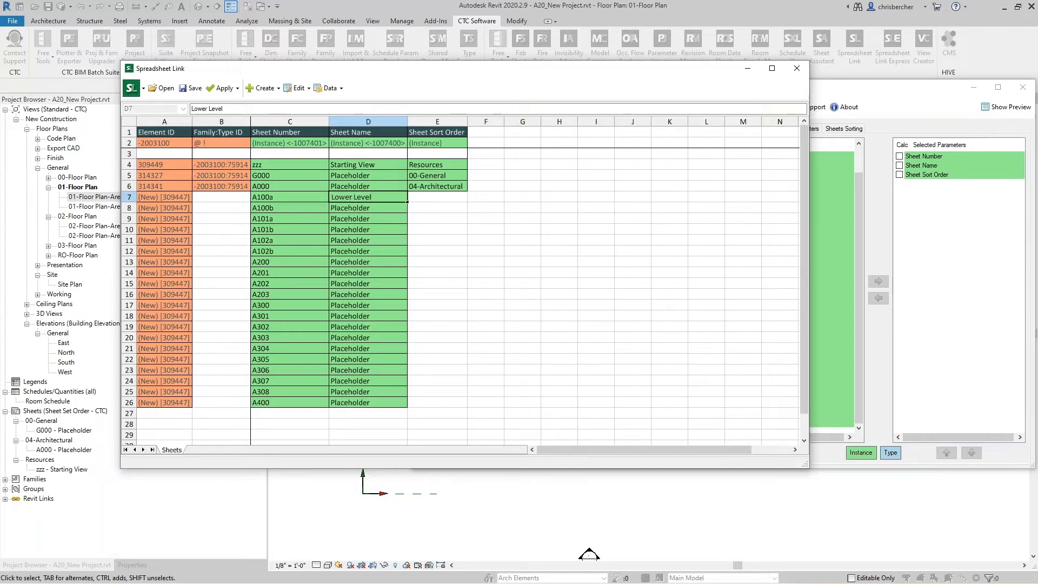
text(F)
key(BackSpace)
text(Plan)
click(350, 227)
click(368, 197)
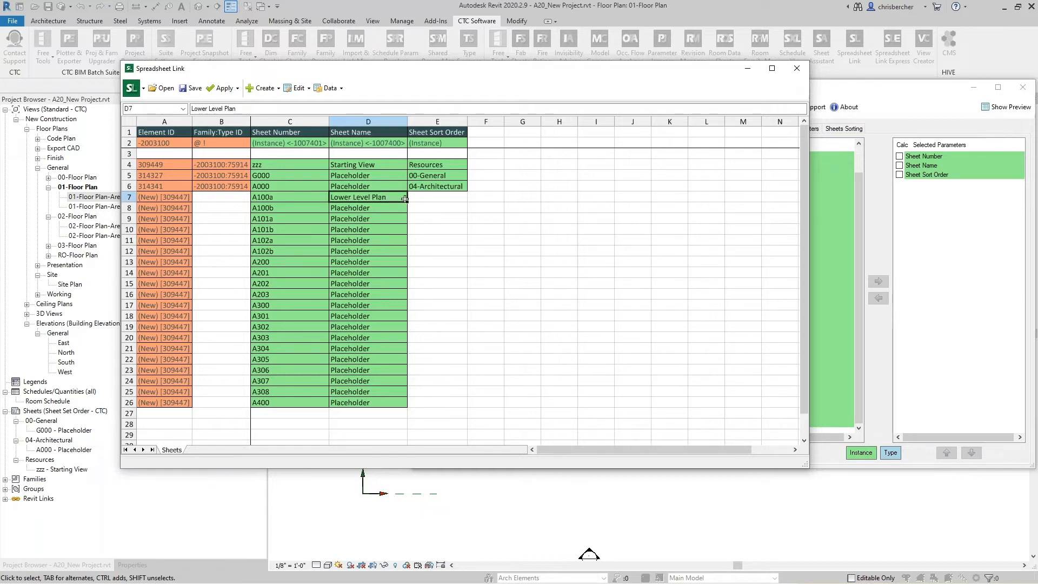
Copy the Lower Level Plan sheet name down from A100a through A102b
drag(407, 202, 407, 212)
click(389, 217)
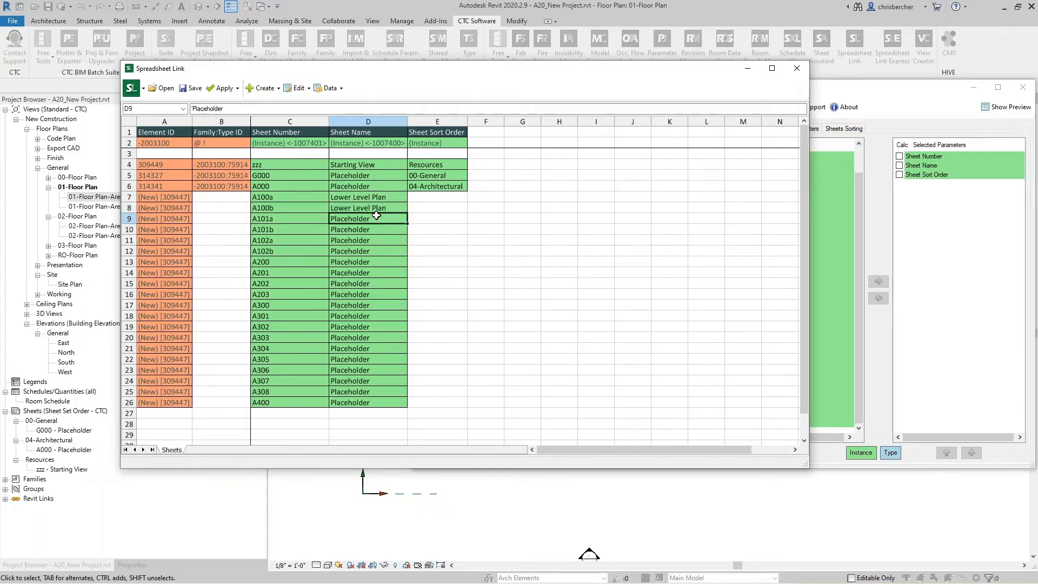
click(402, 208)
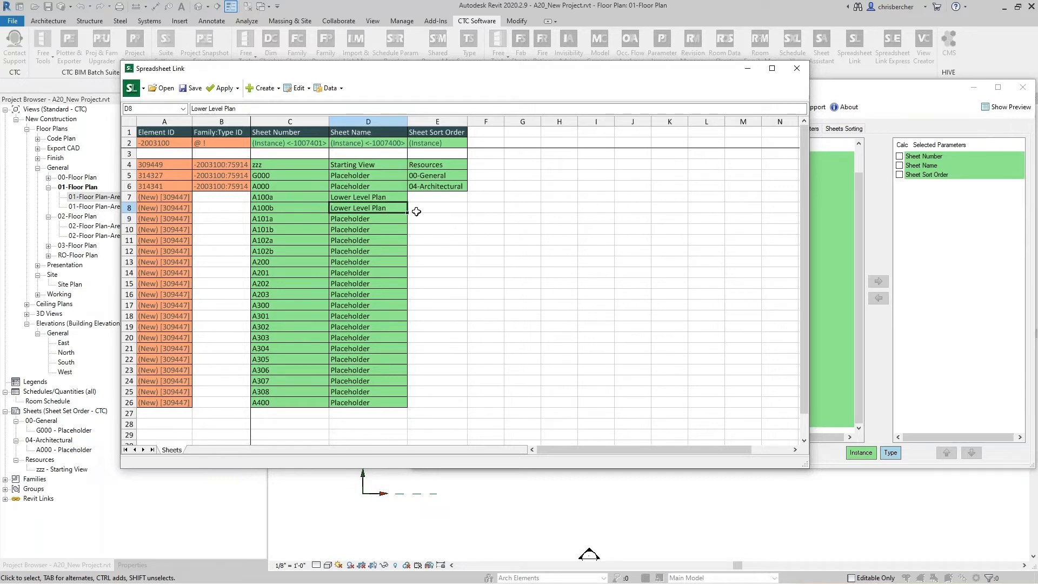
drag(407, 213, 398, 254)
Rename sheets A101a and A101b to Main Level Plan
double_click(363, 219)
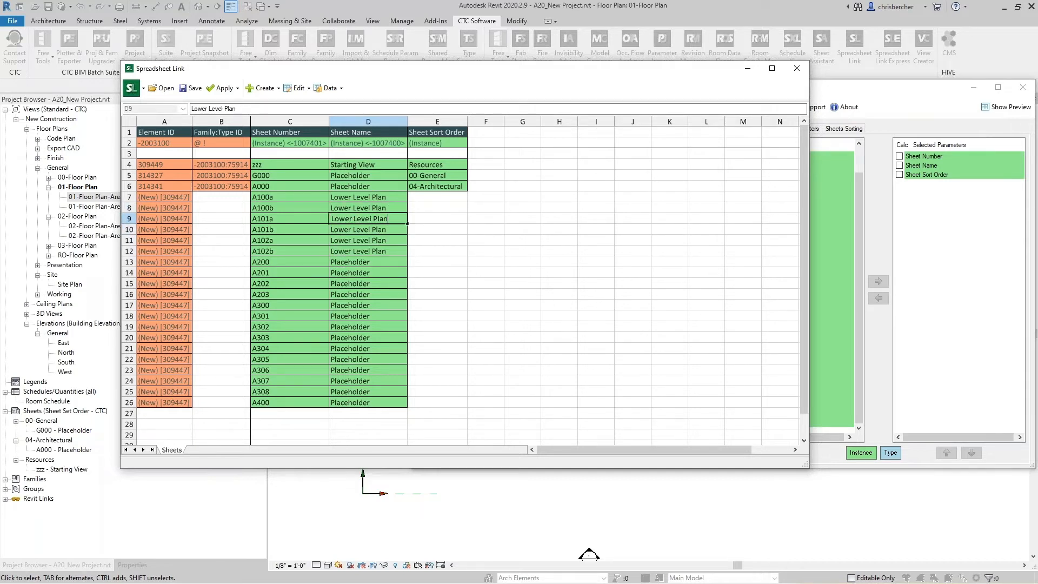
double_click(352, 219)
text(Main)
double_click(342, 229)
double_click(342, 229)
text(Main)
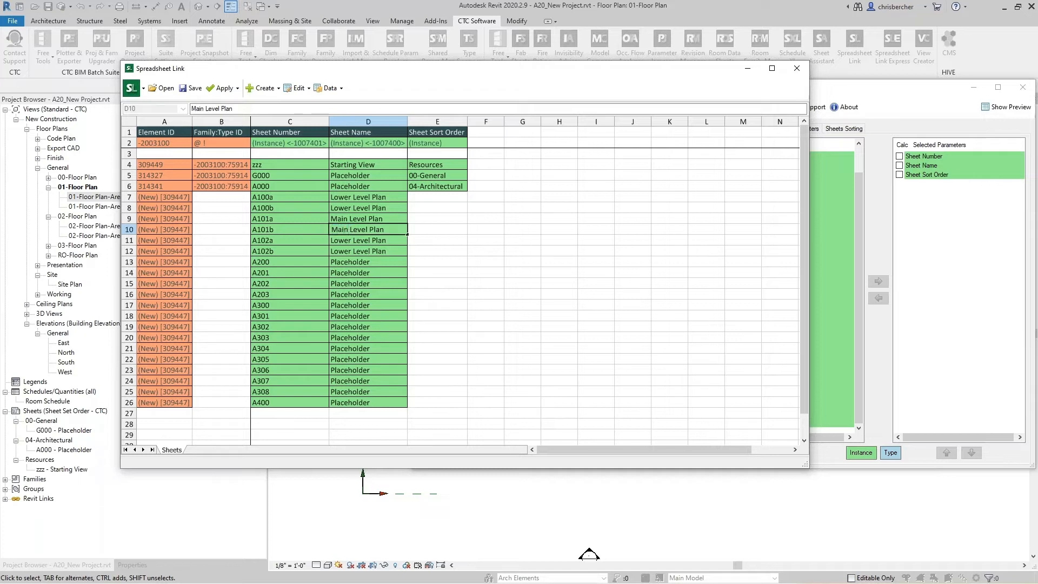
Rename sheet A102a to Second Level Plan and copy the name down to A102b
click(353, 240)
double_click(354, 240)
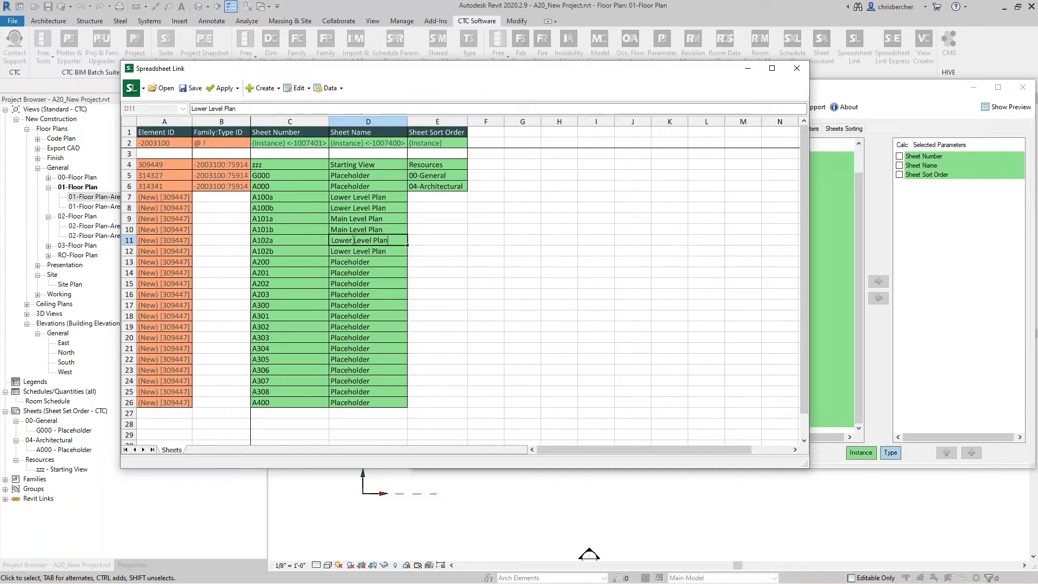
double_click(341, 240)
text(Second)
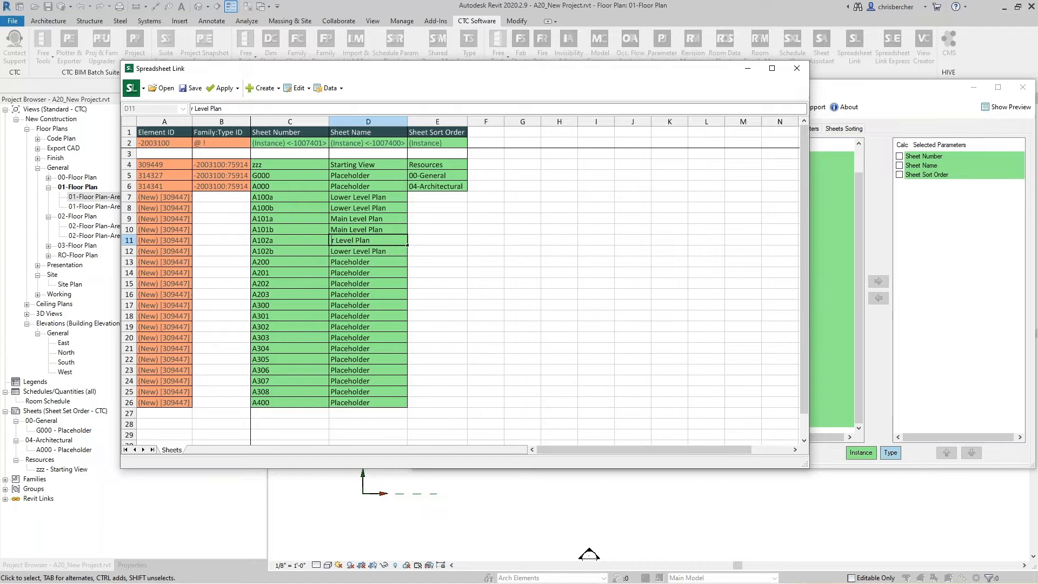
key(Return)
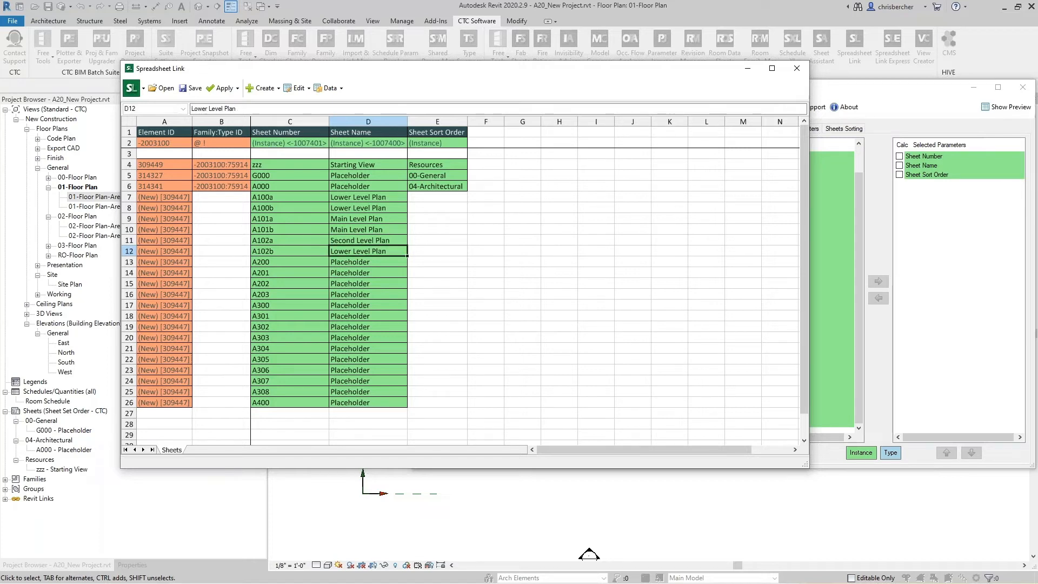
click(355, 242)
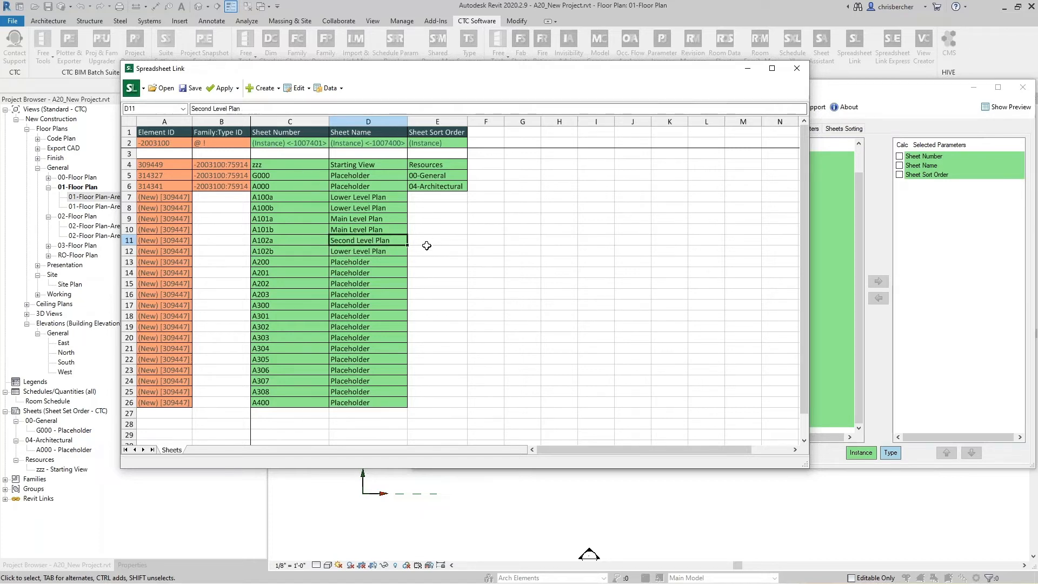
drag(406, 244, 405, 258)
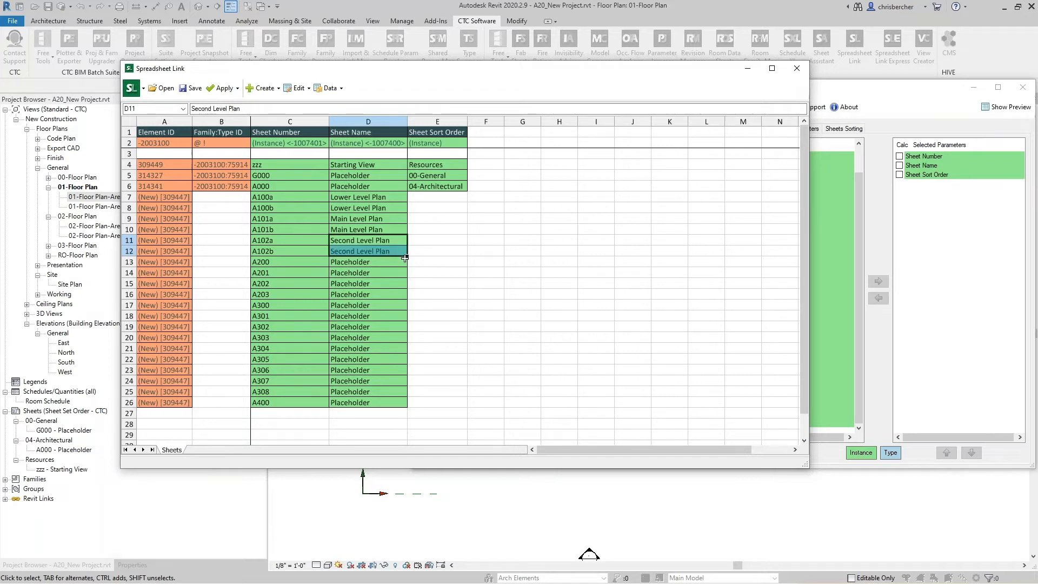
click(377, 265)
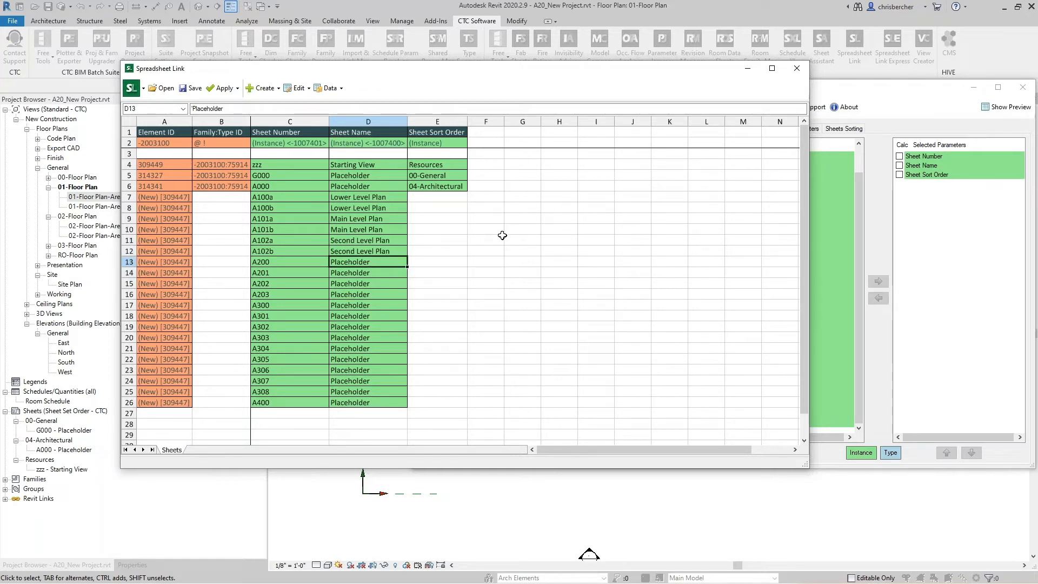
Copy the 04-Architectural sheet sort order from sheet A000 down through A400
click(429, 190)
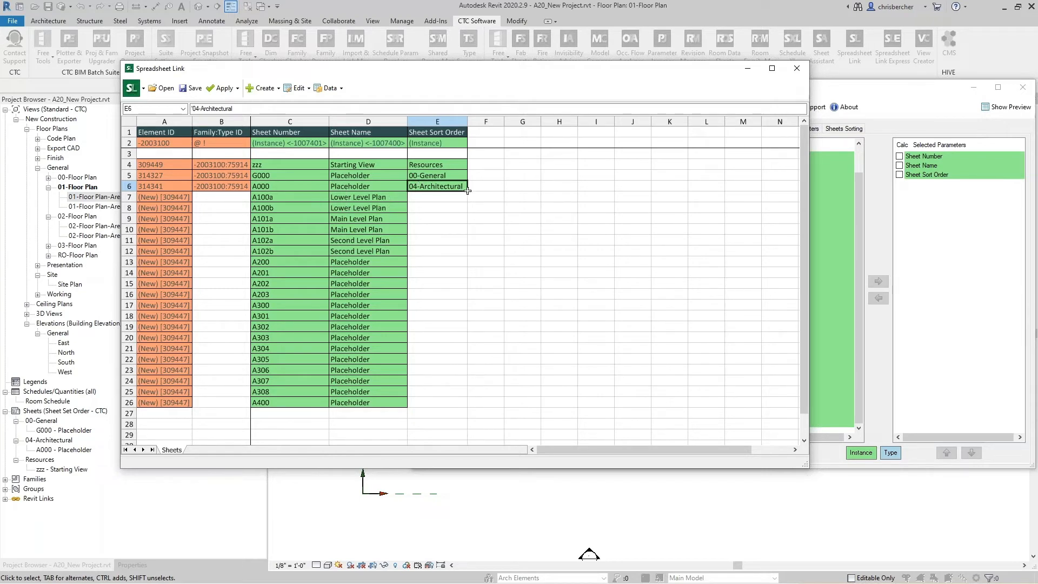
drag(467, 191, 468, 412)
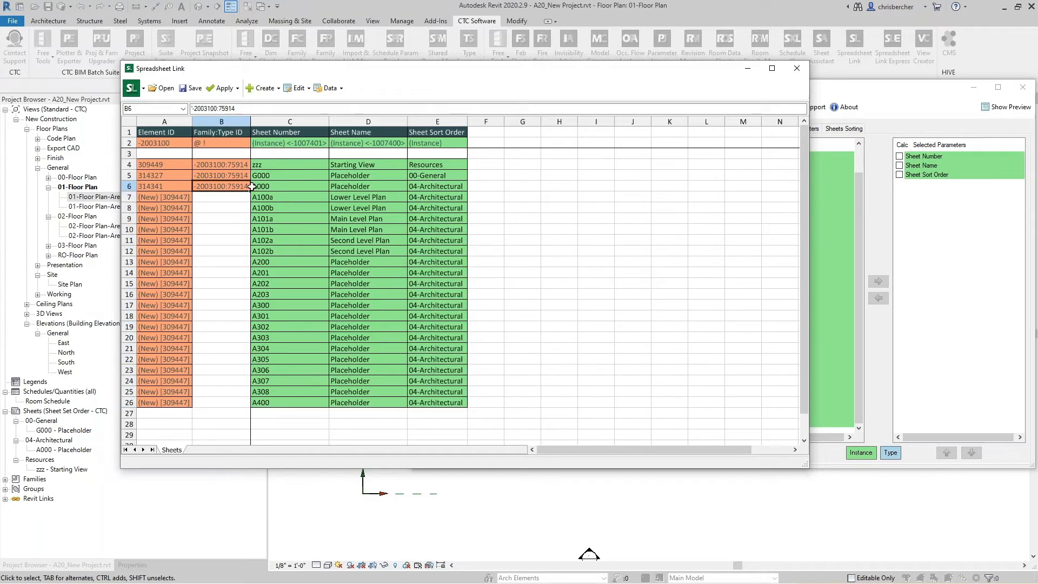
Copy the Family:Type ID -2003100:75914 unchanged from sheet A000 down through A400, undoing any incremented fill
drag(248, 189, 241, 405)
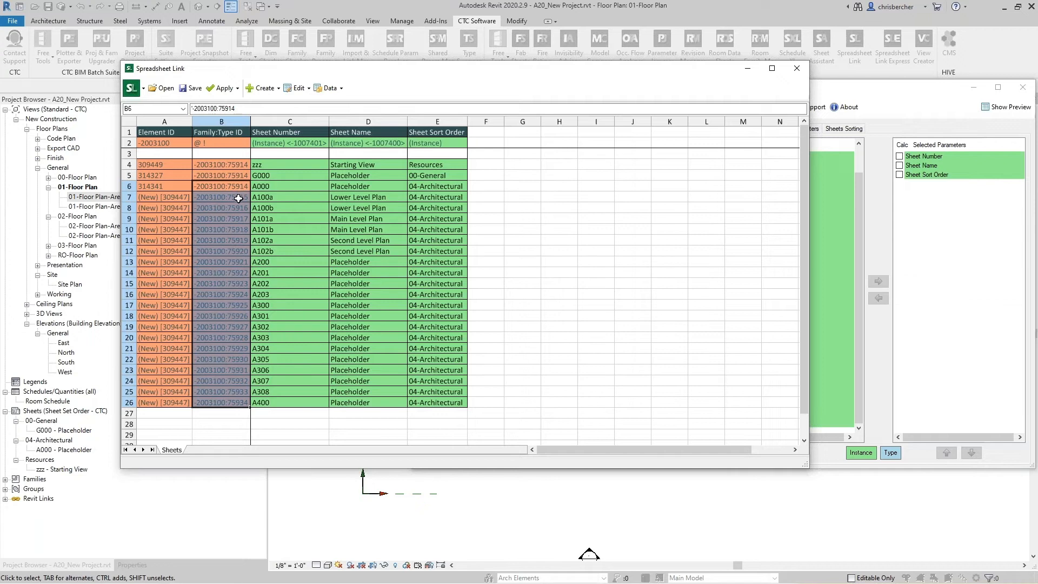
key(ctrl+z)
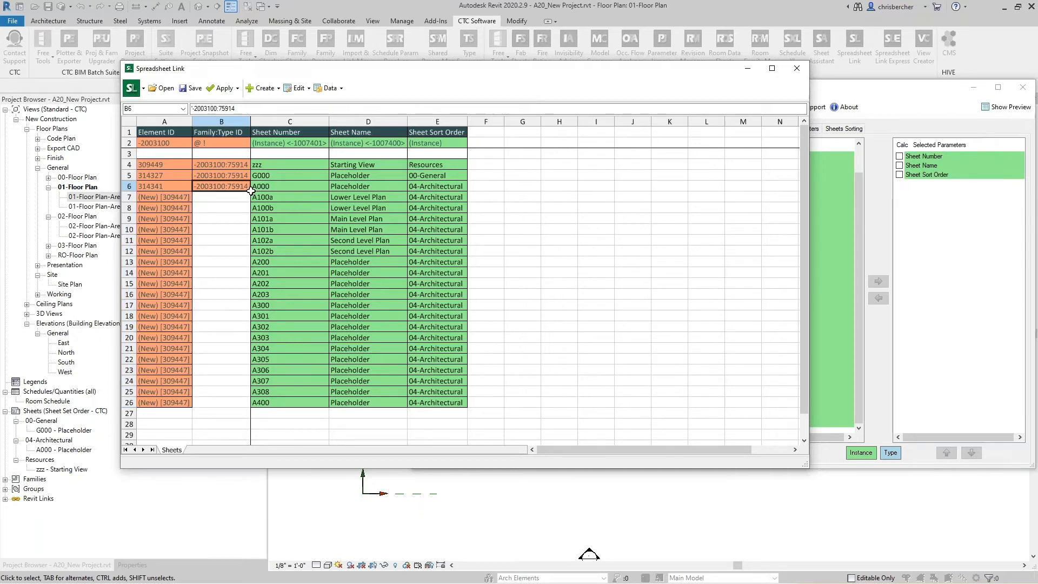
drag(252, 197, 250, 408)
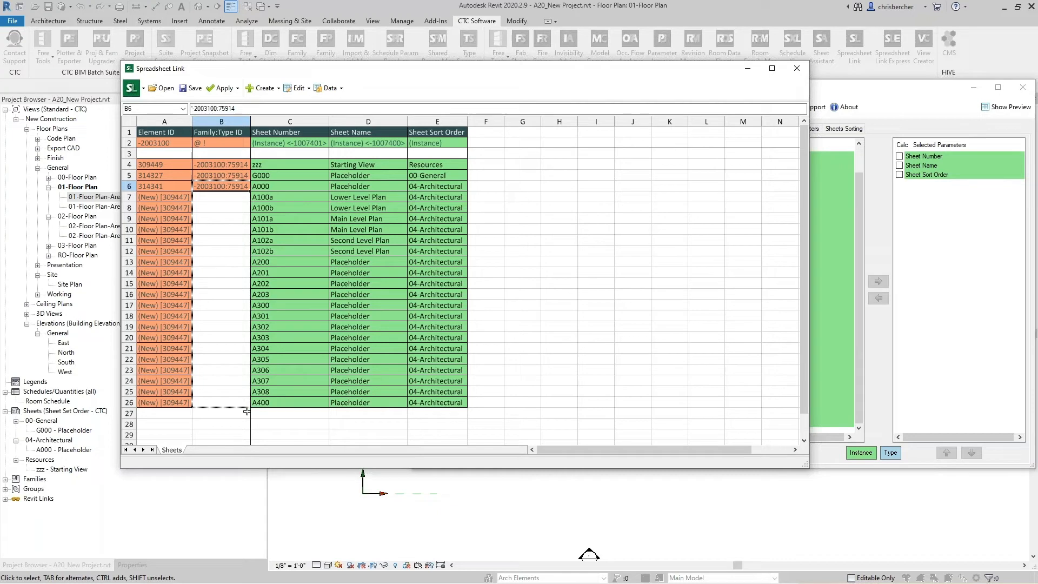
click(619, 292)
click(565, 285)
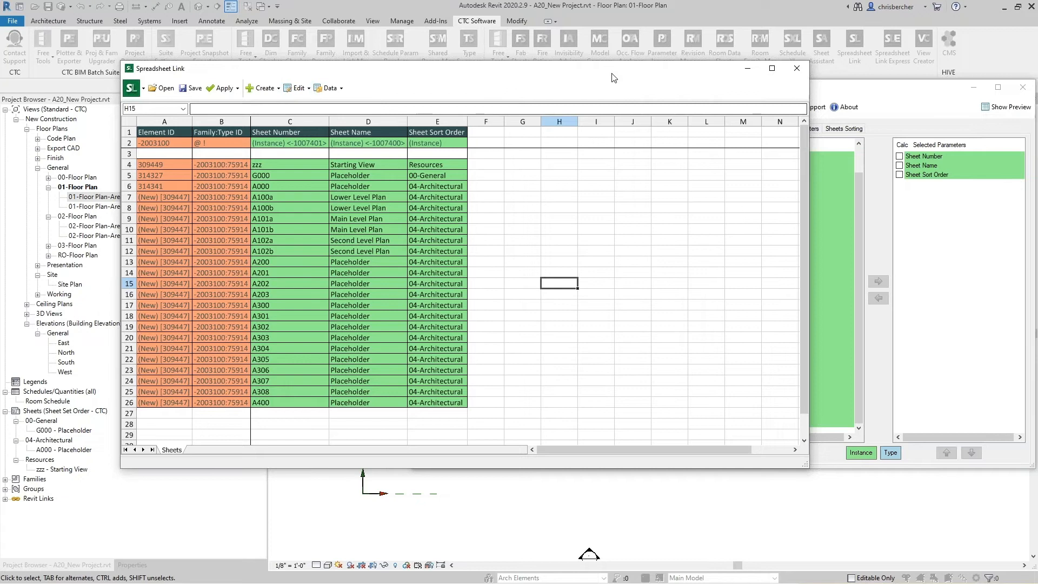
Apply the spreadsheet values to the Revit project to create the new sheets
click(225, 88)
click(240, 106)
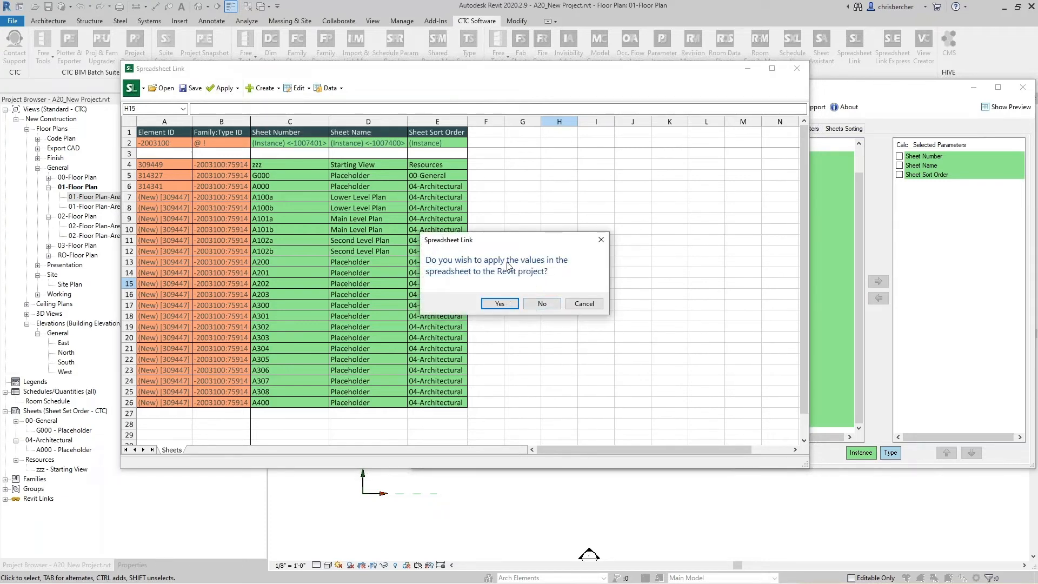
click(493, 303)
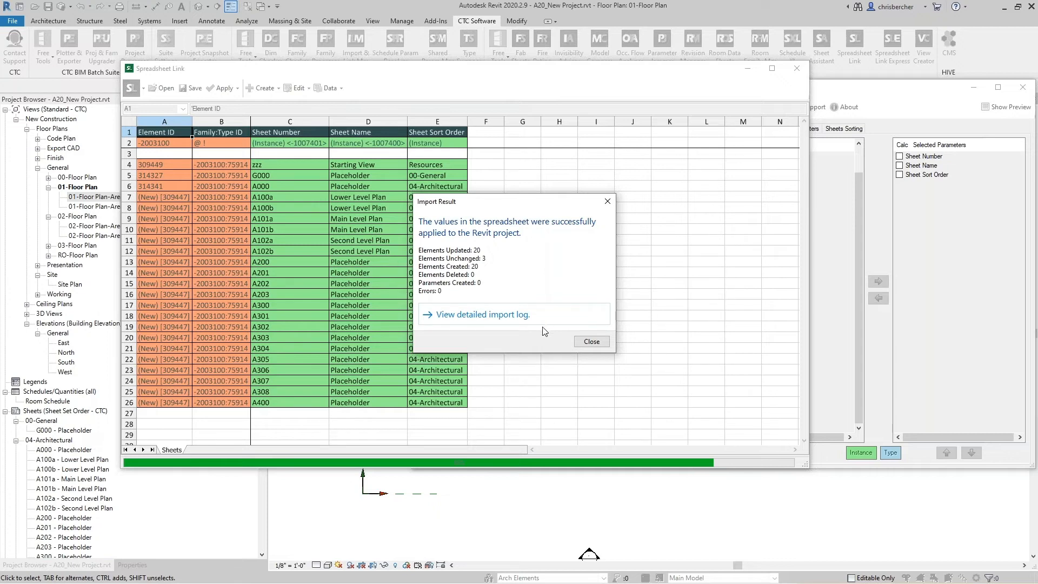
Dismiss the import result and close Spreadsheet Link and its settings without saving them
click(591, 341)
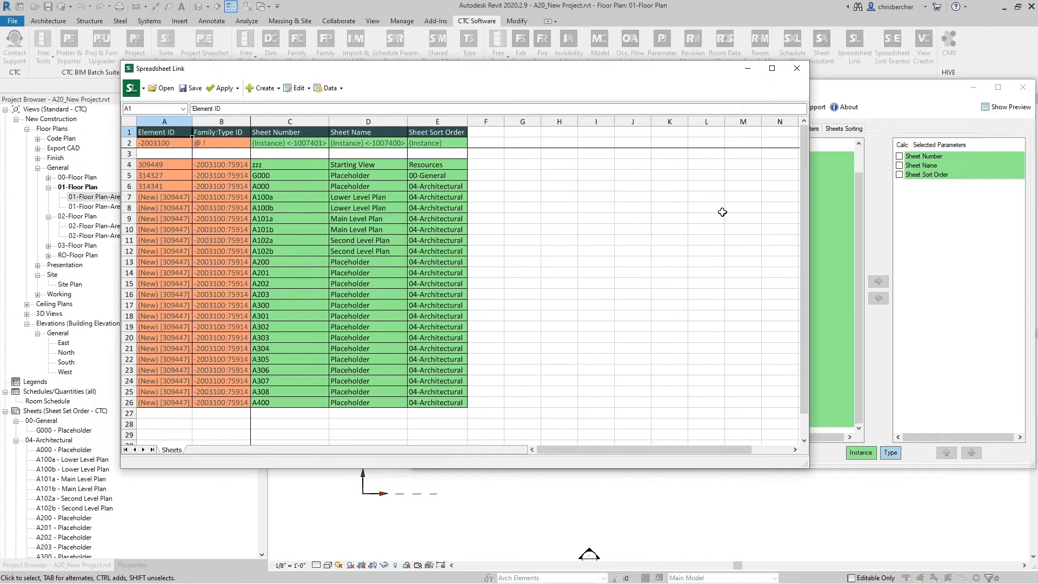
click(912, 103)
click(946, 94)
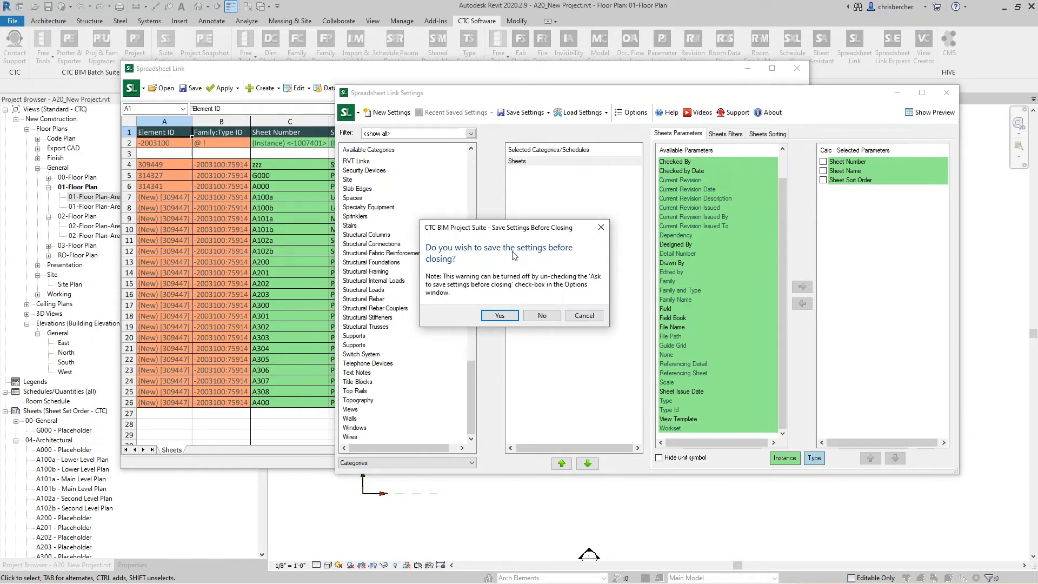
drag(548, 229, 526, 207)
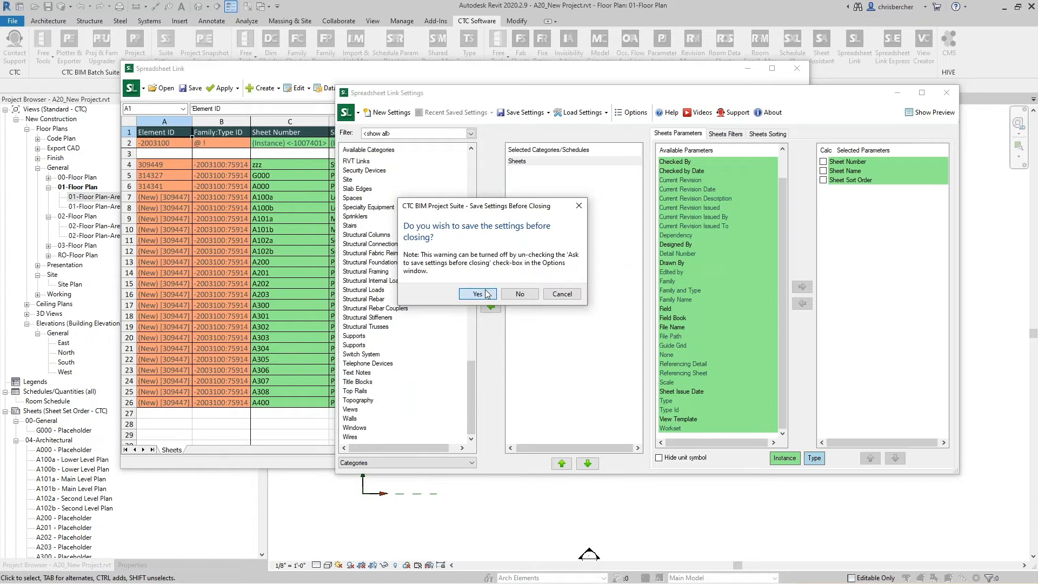
click(520, 294)
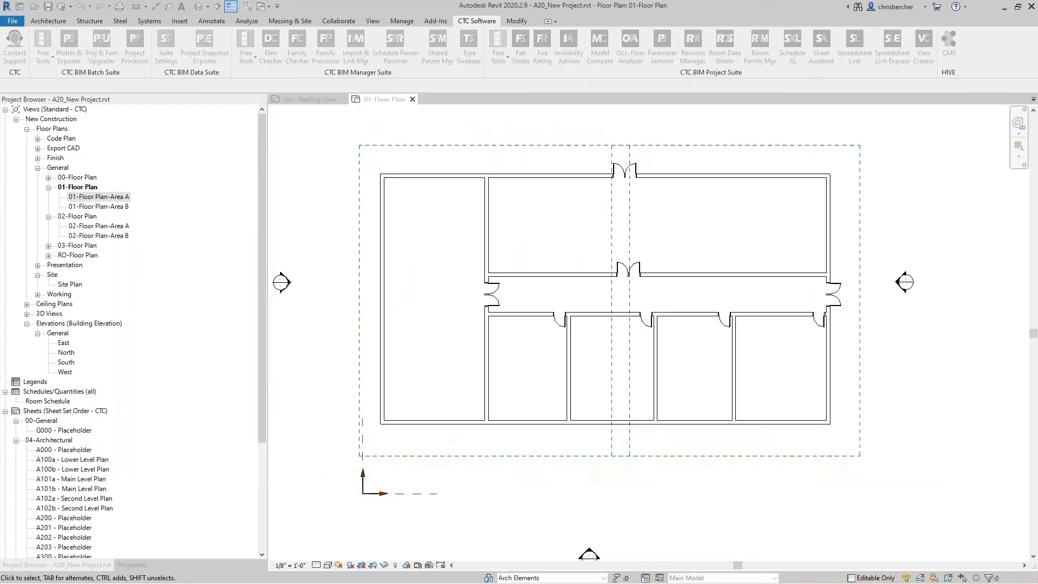
click(68, 468)
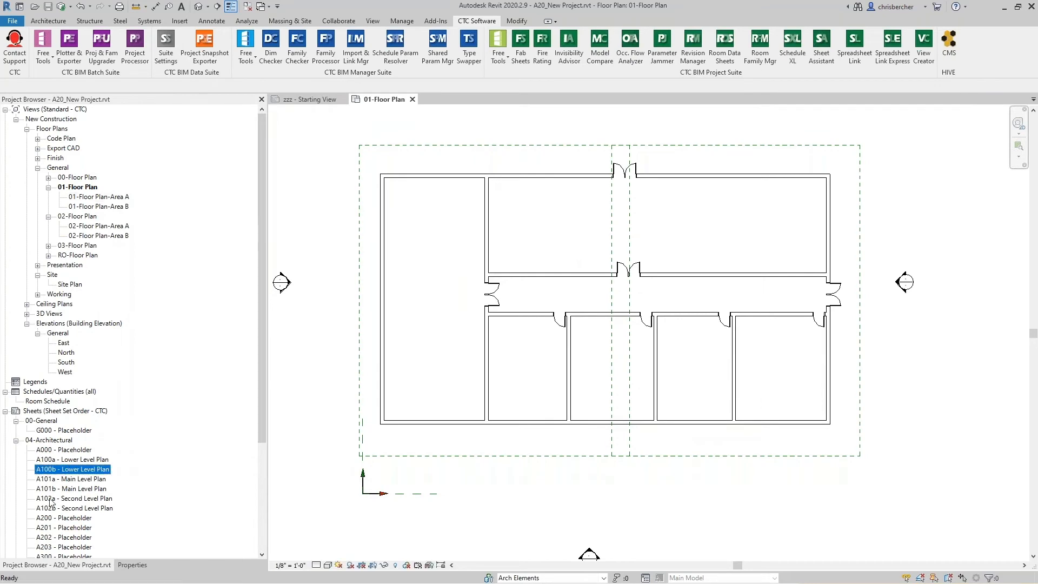
scroll(69, 468, down, 5)
scroll(66, 388, up, 1)
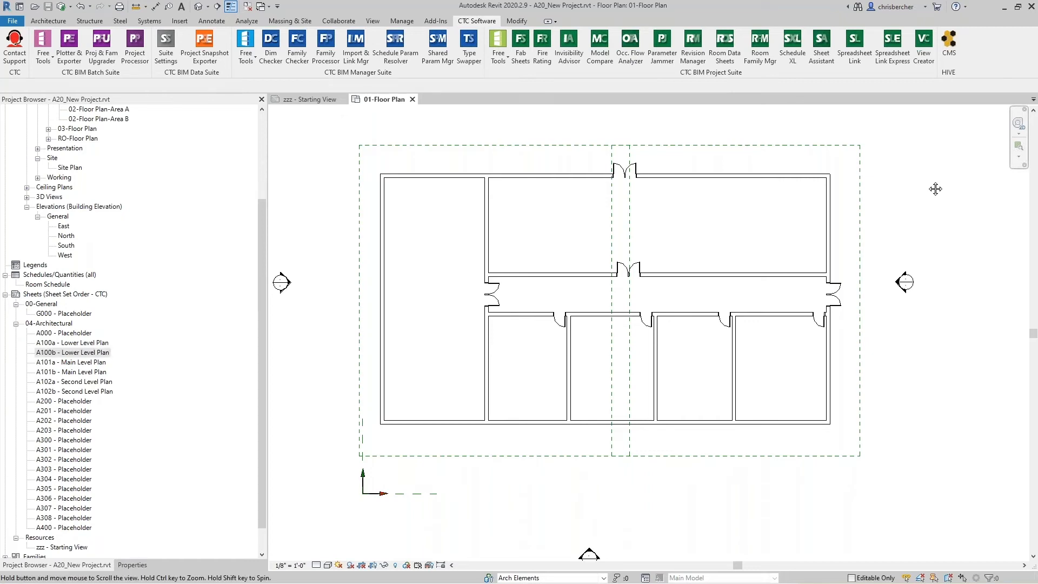
scroll(938, 189, up, 3)
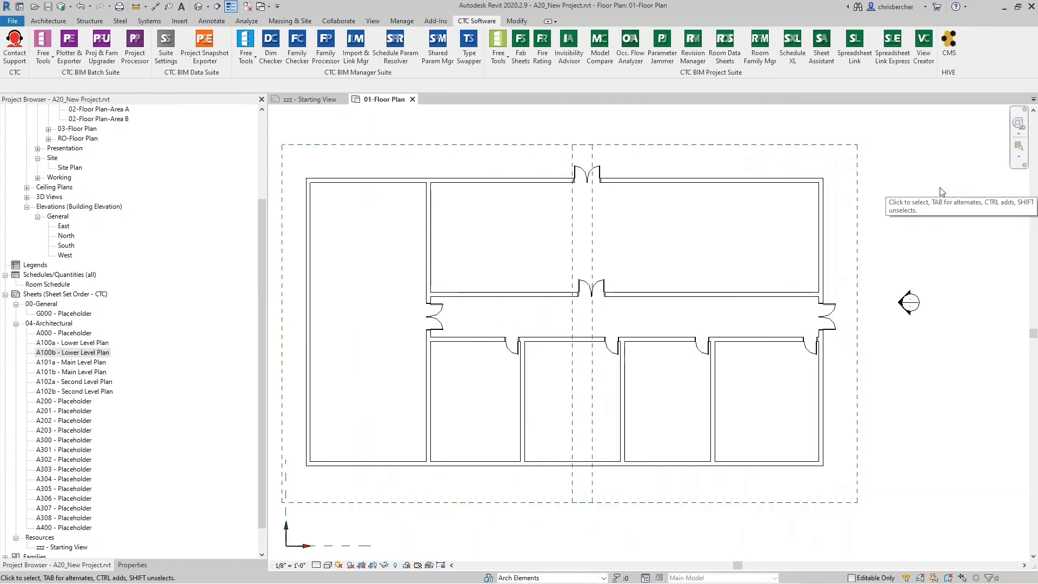
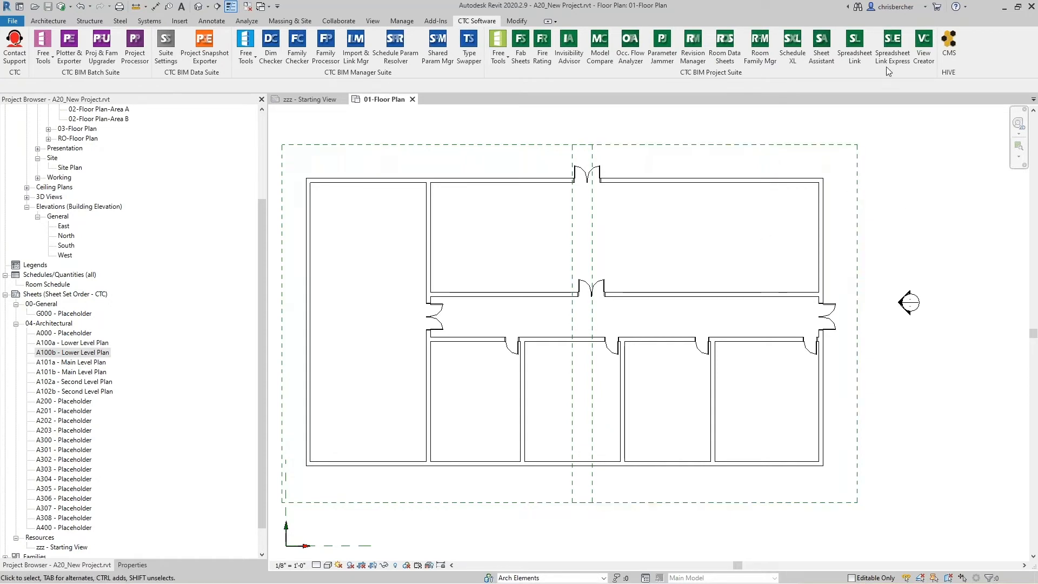
Open Sheet Assistant and place its window clear of the Project Browser
click(822, 56)
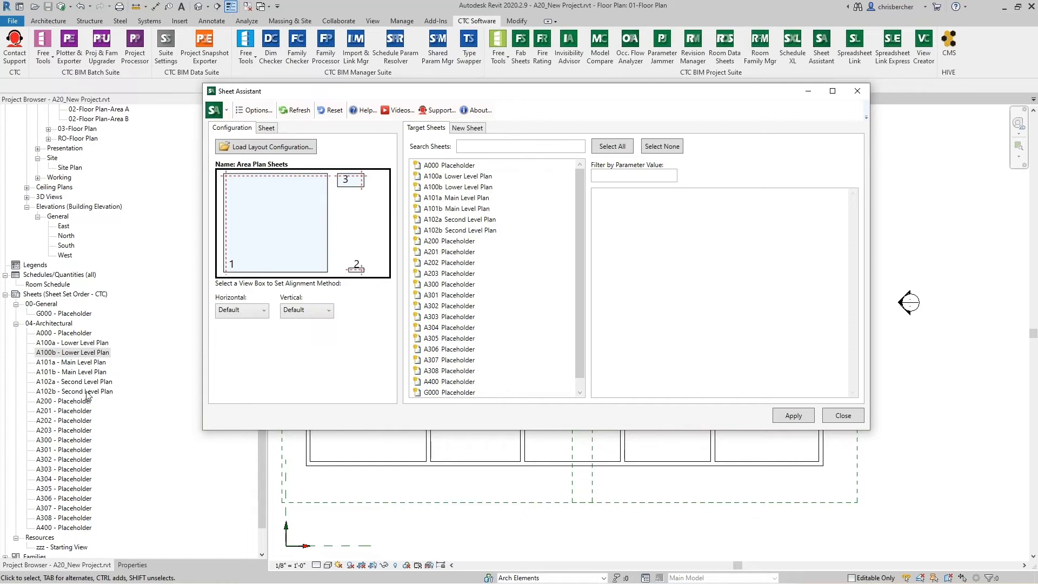
drag(632, 96, 698, 118)
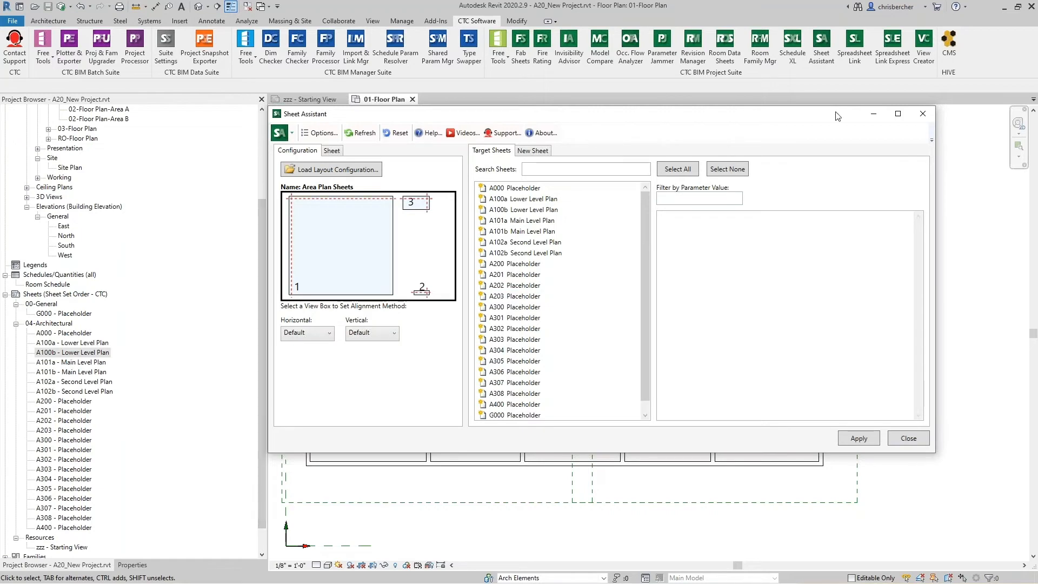
drag(783, 117, 938, 113)
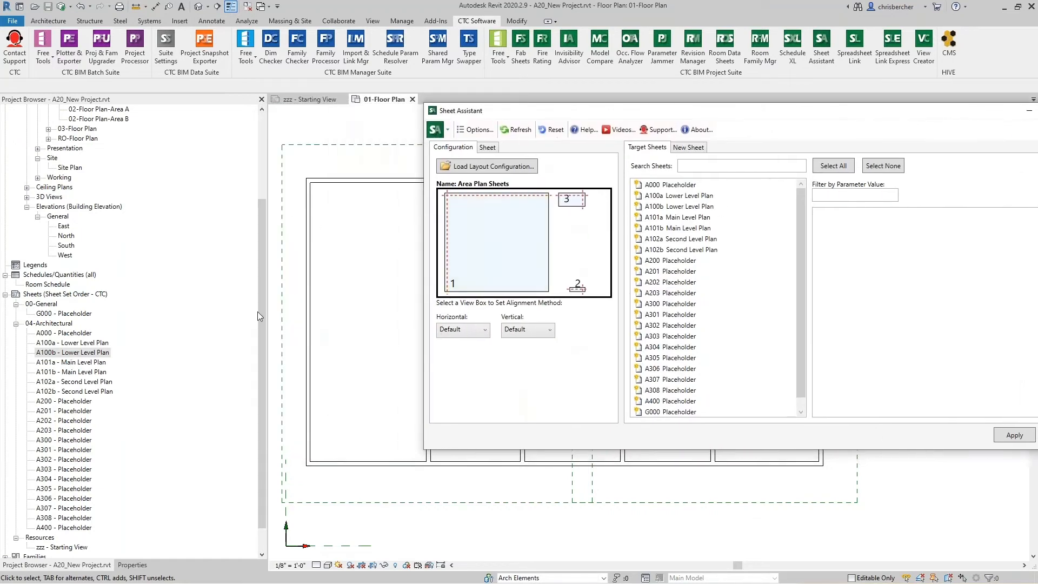
Open sheet A100a - Lower Level Plan, move Sheet Assistant out of the way, and select the sheet's title block
double_click(81, 345)
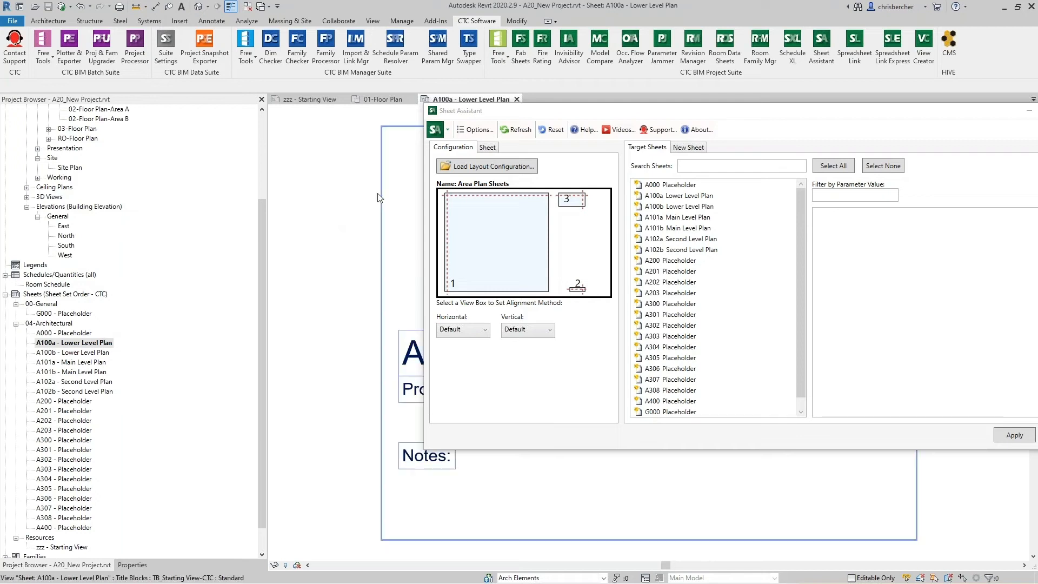
scroll(372, 213, down, 1)
middle_drag(372, 213, 330, 204)
drag(622, 110, 1026, 214)
middle_drag(604, 294, 562, 276)
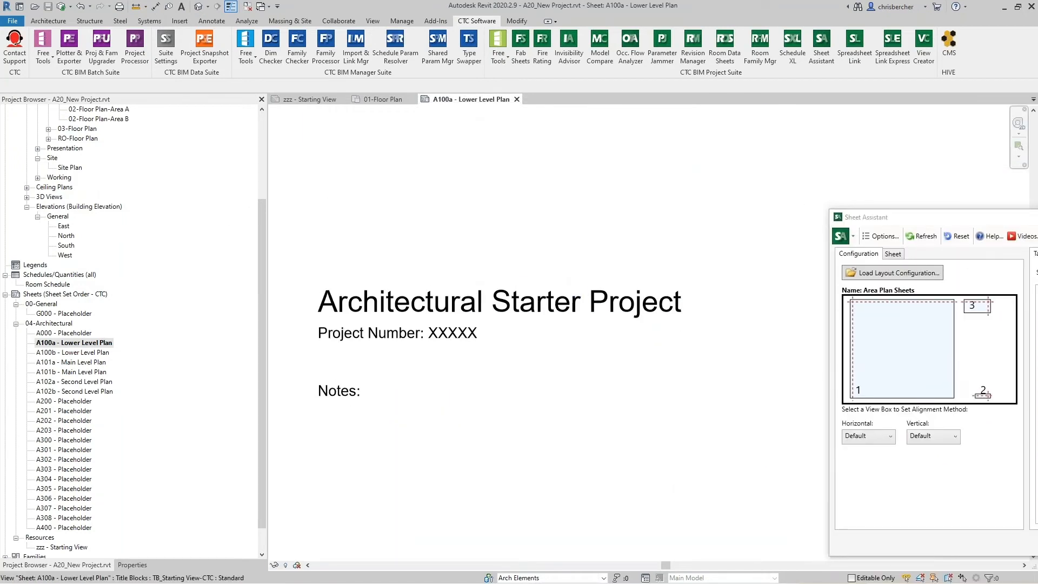
scroll(478, 271, down, 1)
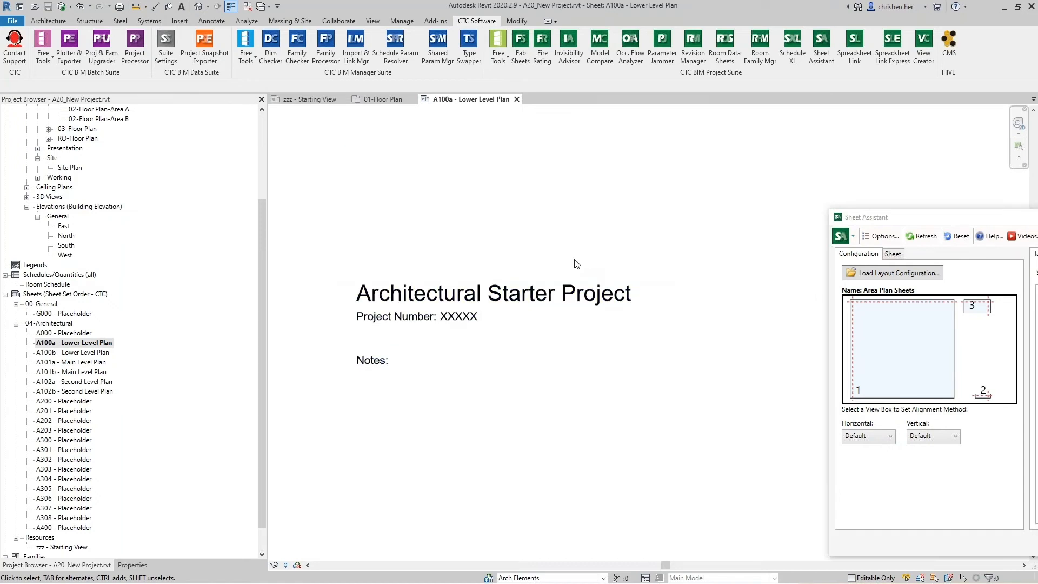
click(395, 291)
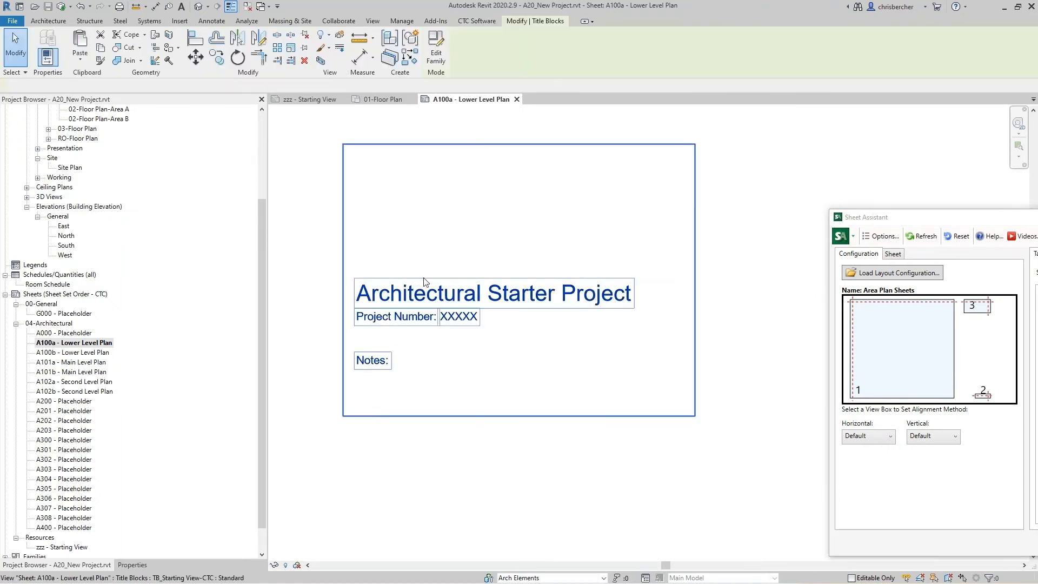
Open sheet A100b - Lower Level Plan to check its title block and close it again
double_click(86, 352)
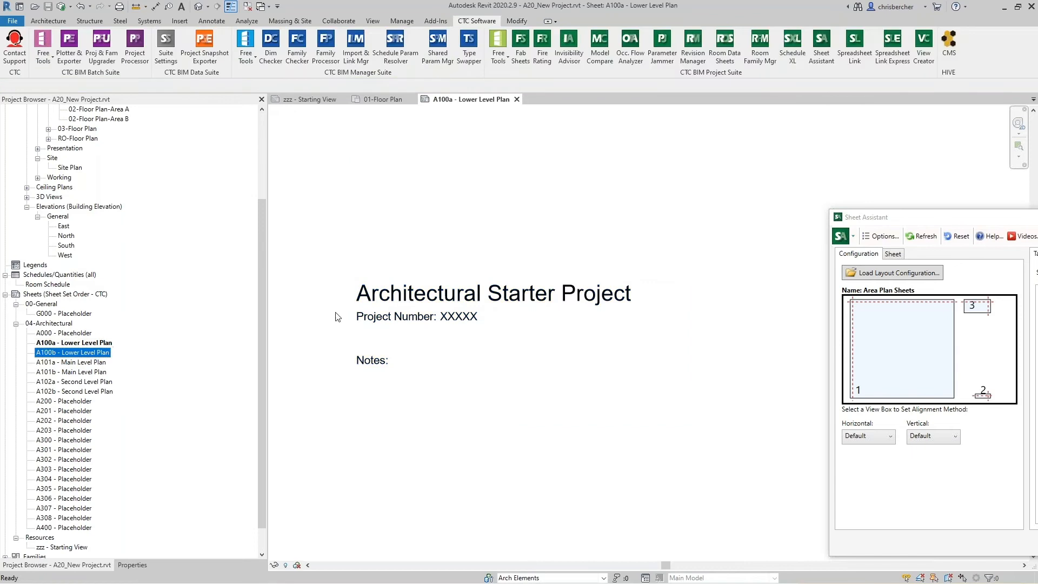
click(85, 344)
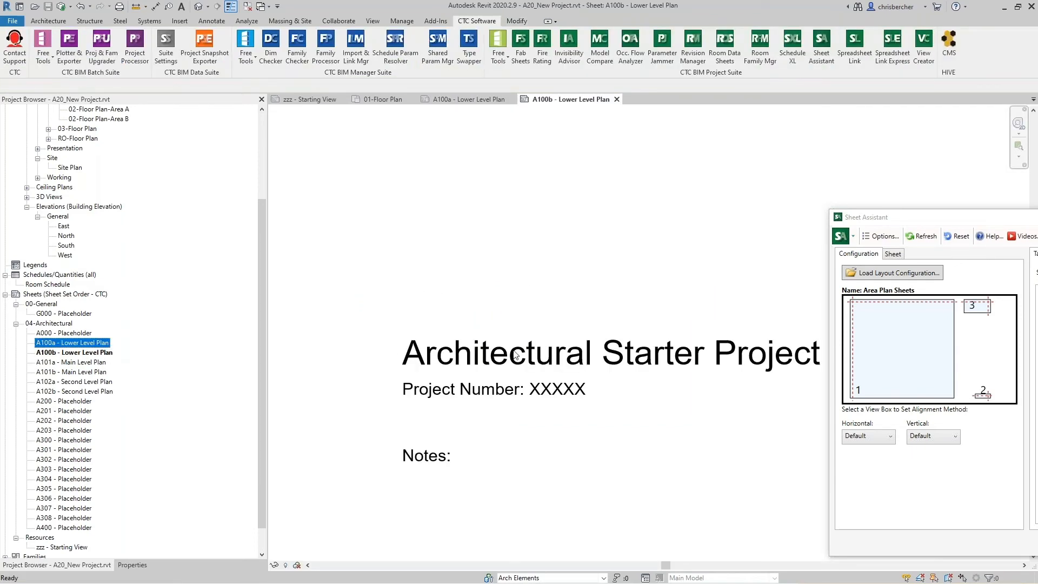
key(F2)
click(572, 321)
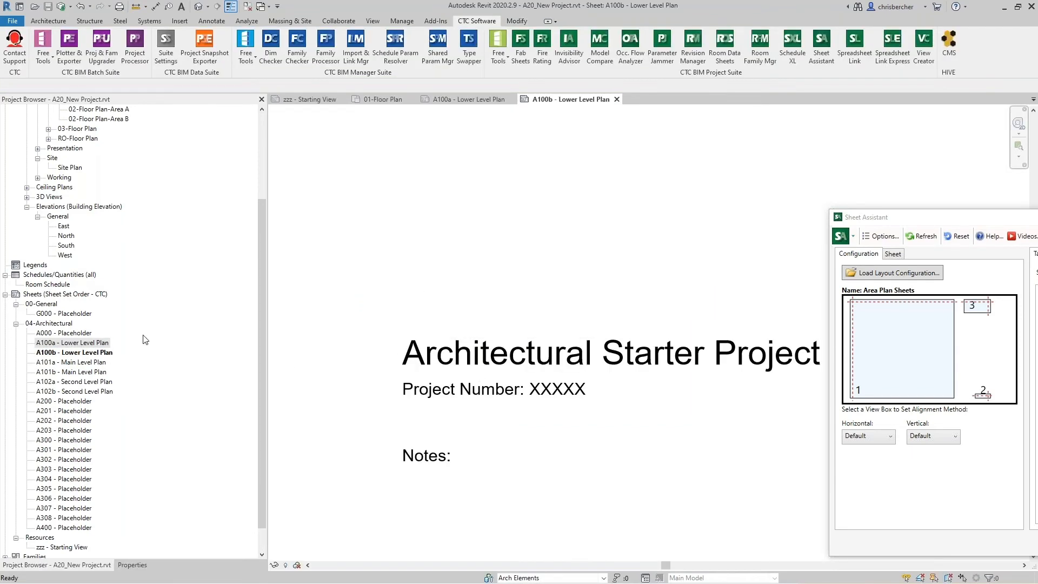
click(616, 100)
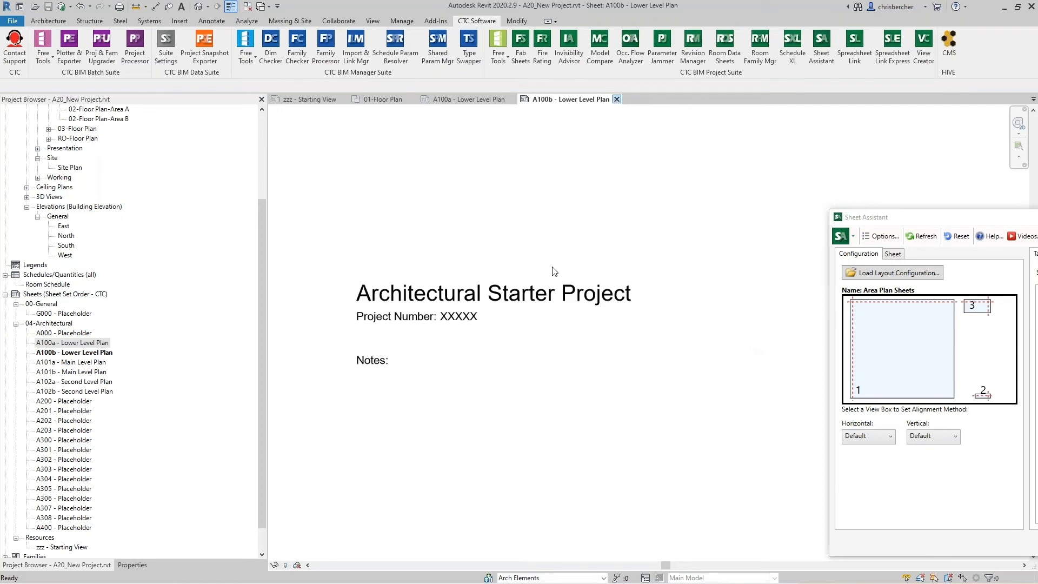
Select all instances of this title block in the entire project and change them to the TB_E1 30 x 42-CTC type Quincy
right_click(487, 297)
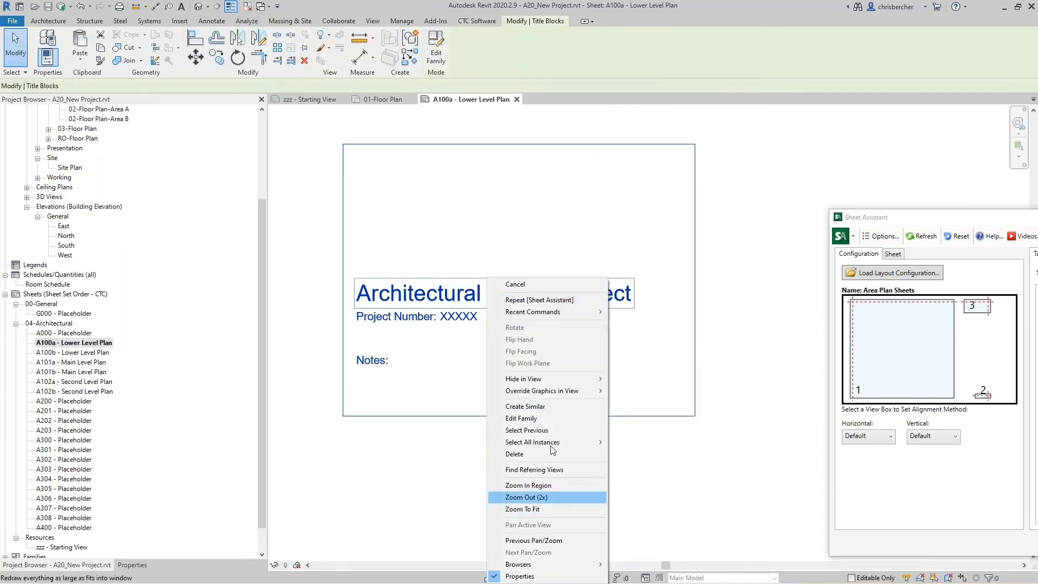
mouse_move(566, 439)
click(636, 453)
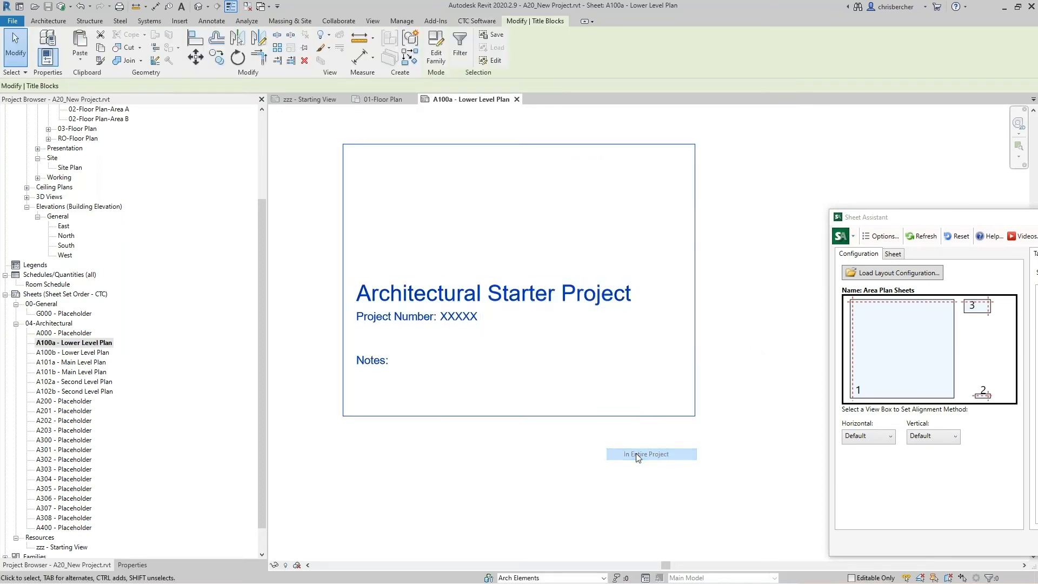
click(133, 564)
click(106, 125)
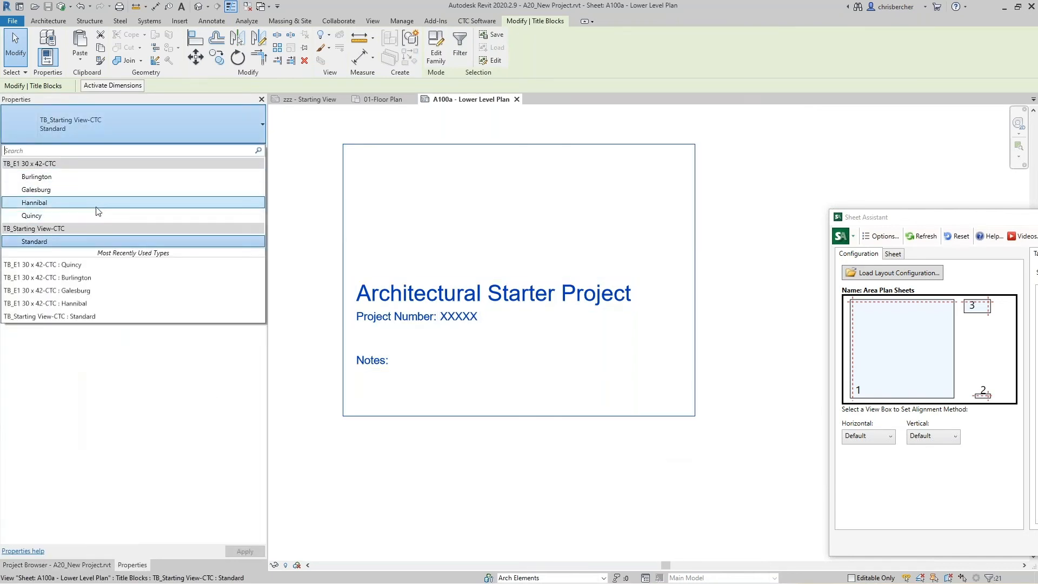
click(83, 216)
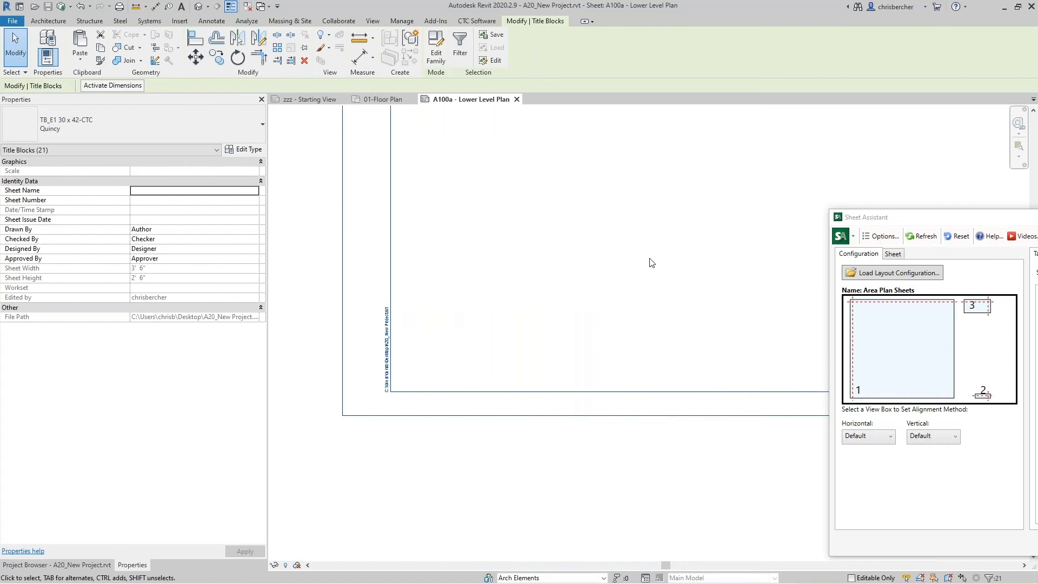
scroll(650, 259, down, 1)
click(666, 207)
scroll(668, 205, down, 4)
middle_drag(675, 199, 605, 341)
scroll(607, 324, up, 1)
middle_drag(598, 289, 454, 313)
scroll(546, 354, up, 3)
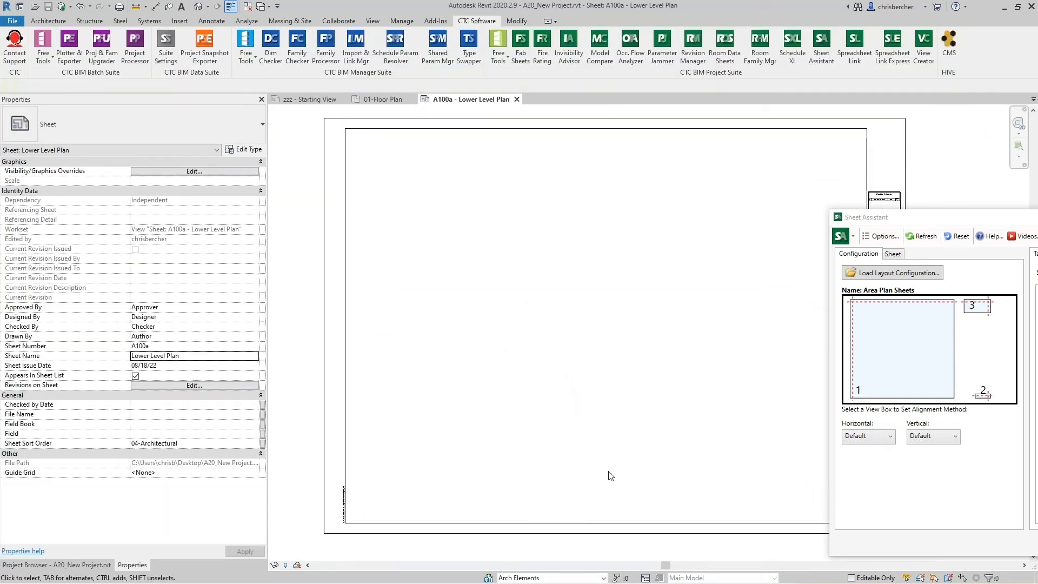
Place the dependent view 00-Floor Plan-Area A on sheet A100a near the upper-left corner of the title block border
click(103, 565)
scroll(82, 205, up, 2)
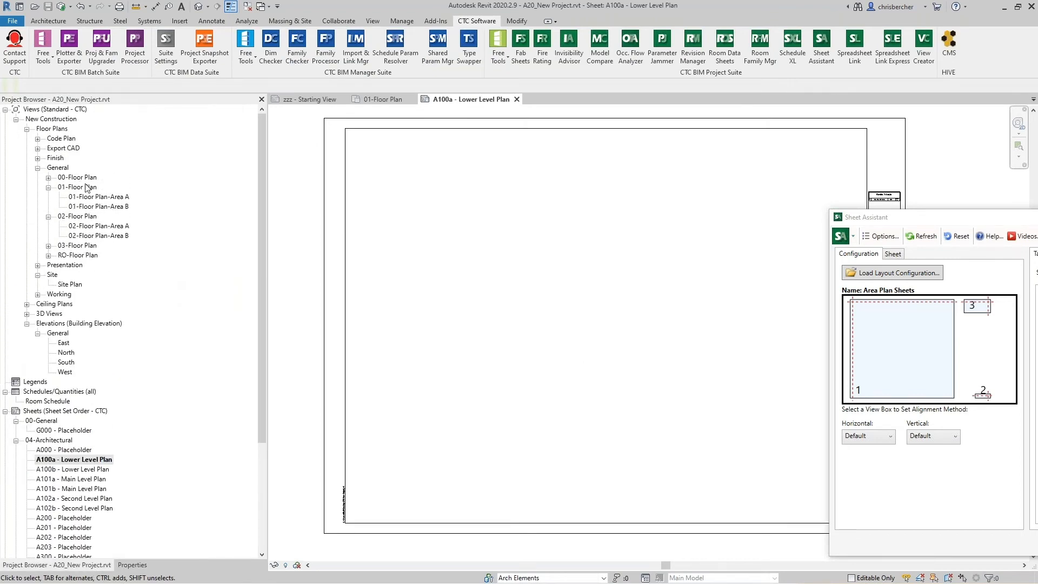
double_click(81, 177)
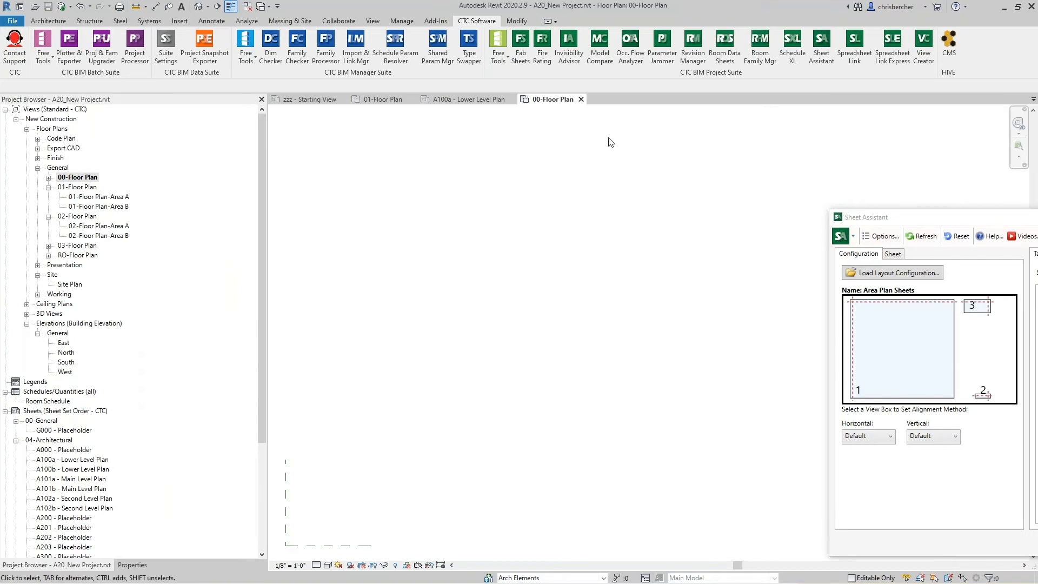
click(582, 99)
click(48, 177)
drag(97, 187, 575, 208)
click(418, 232)
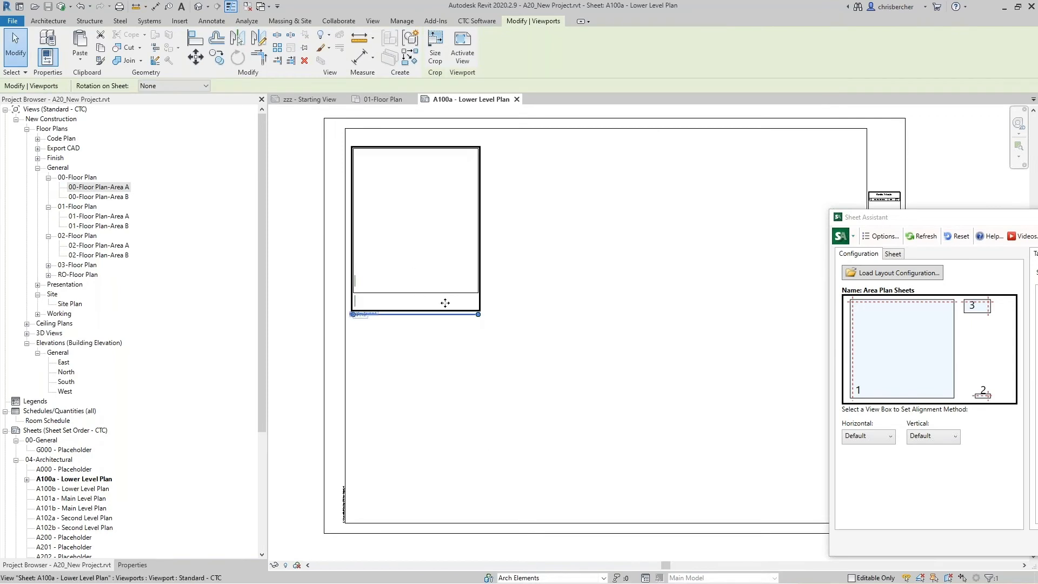
click(440, 336)
Set the view scale to 1/4" = 1'-0" in the Floor Plan - General view template used by the placed viewport
scroll(427, 331, up, 5)
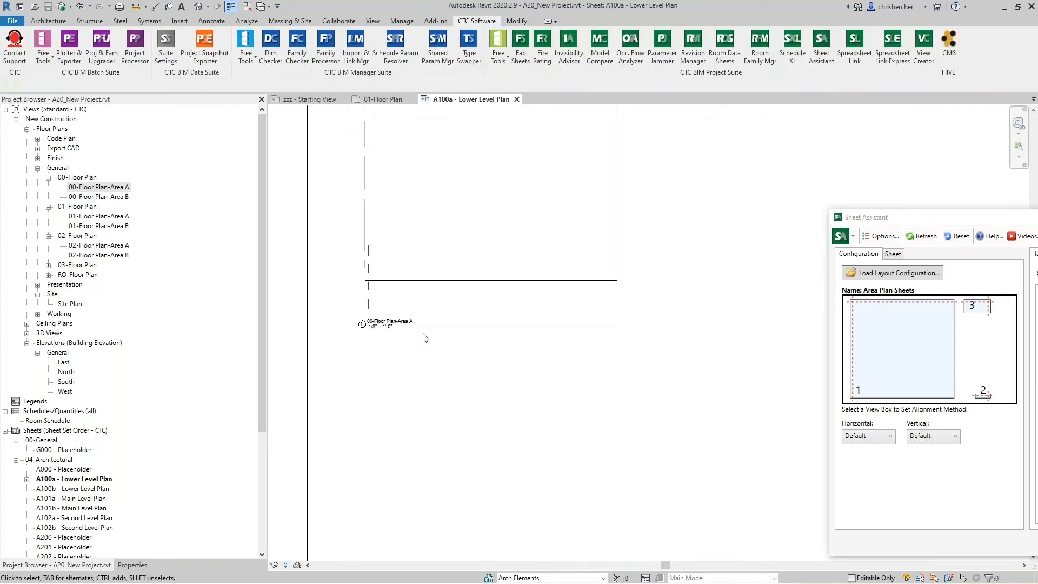
click(407, 261)
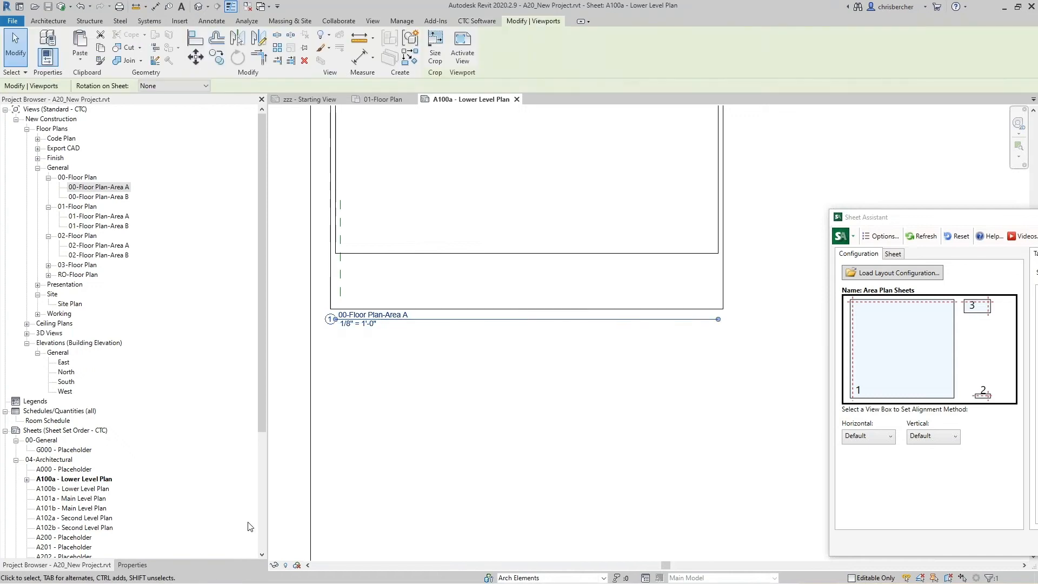
scroll(421, 441, down, 3)
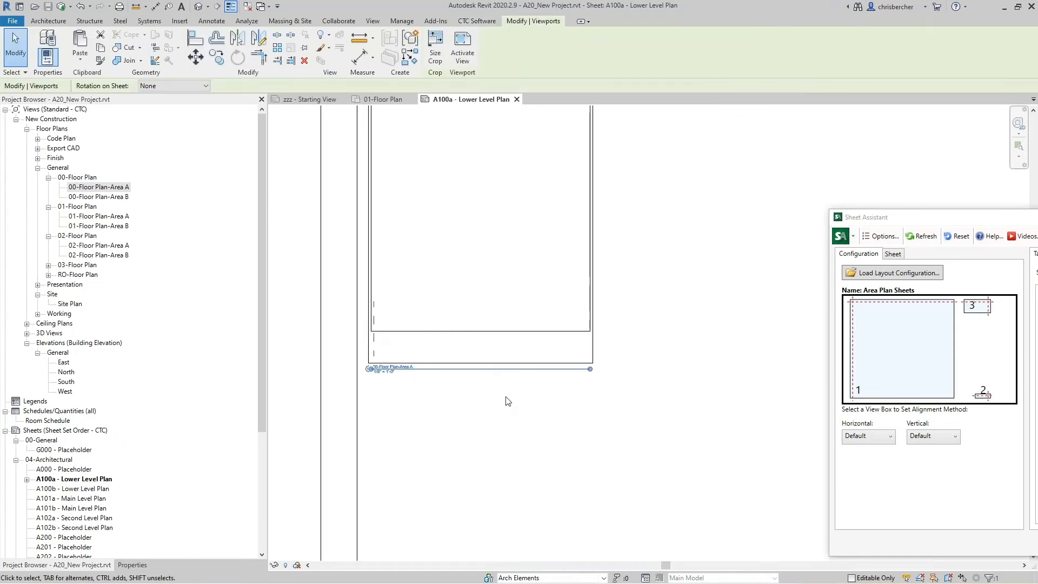
scroll(507, 401, down, 4)
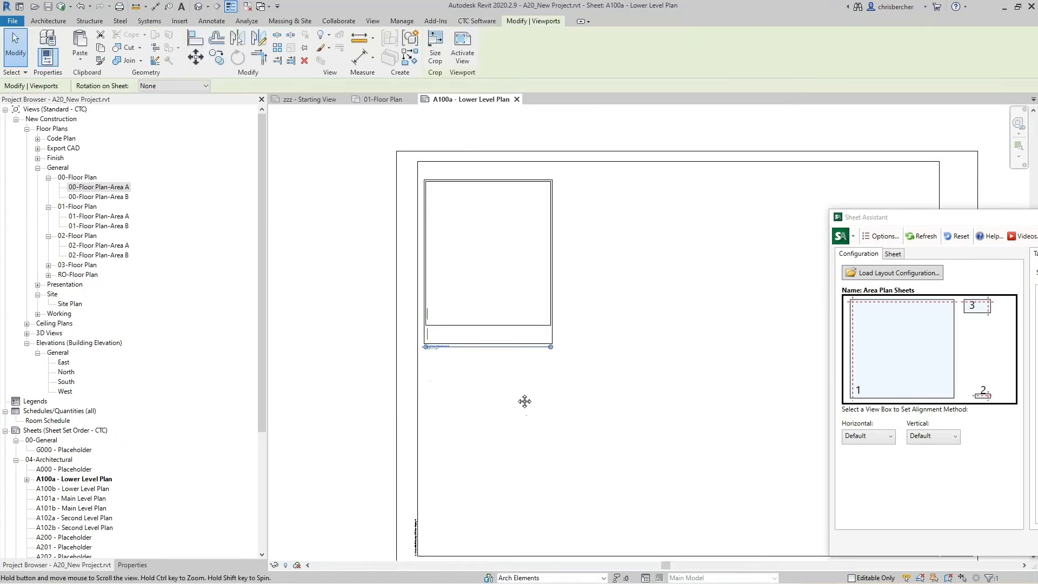
click(132, 565)
click(555, 390)
click(491, 327)
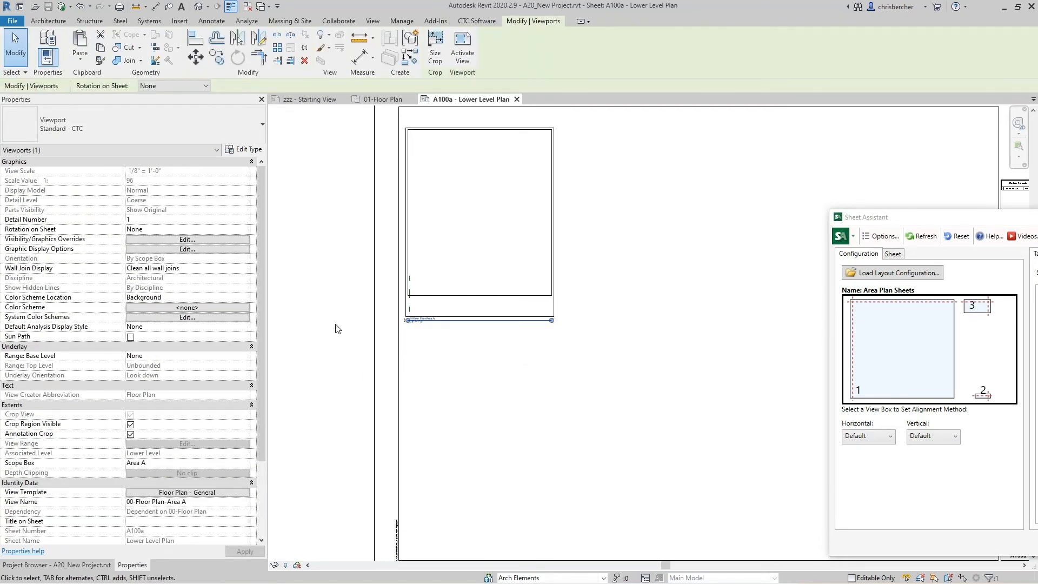
click(213, 493)
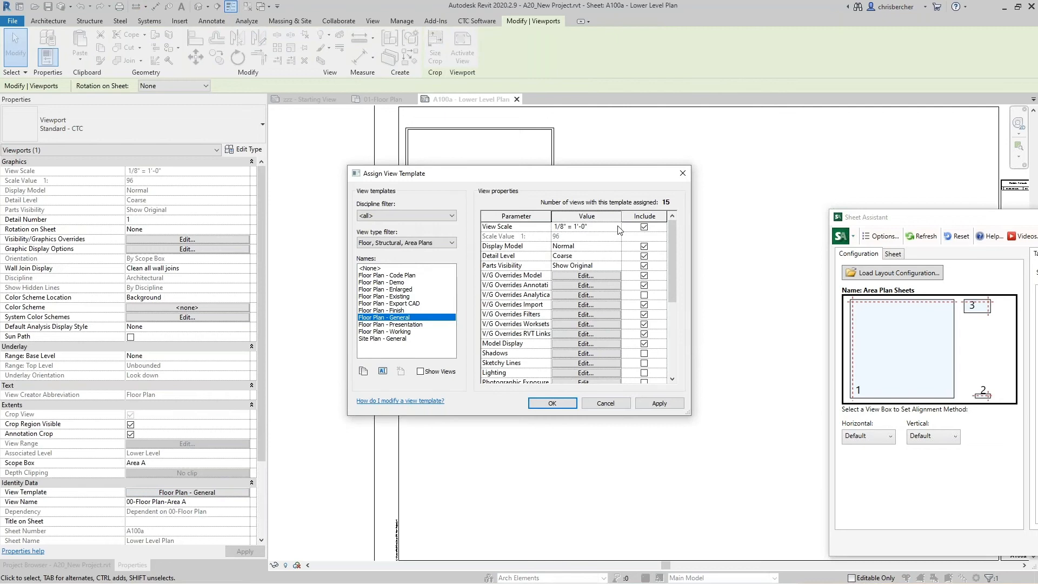
click(618, 227)
scroll(577, 262, up, 1)
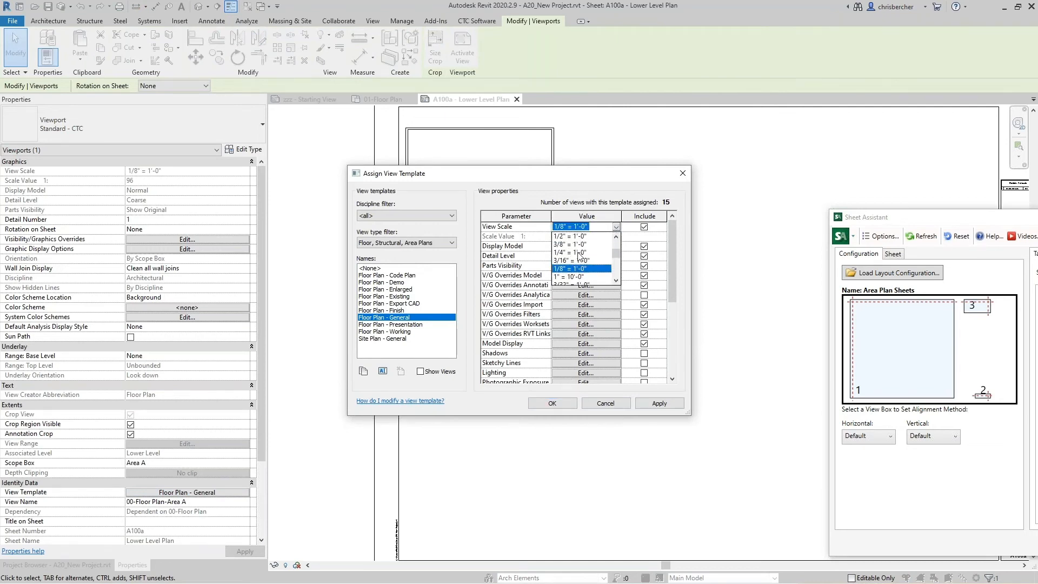
click(577, 252)
click(559, 402)
click(570, 405)
Move the Area A viewport down the sheet so that it fits inside the title block border
drag(575, 271, 597, 461)
scroll(750, 472, down, 1)
middle_drag(750, 474, 504, 445)
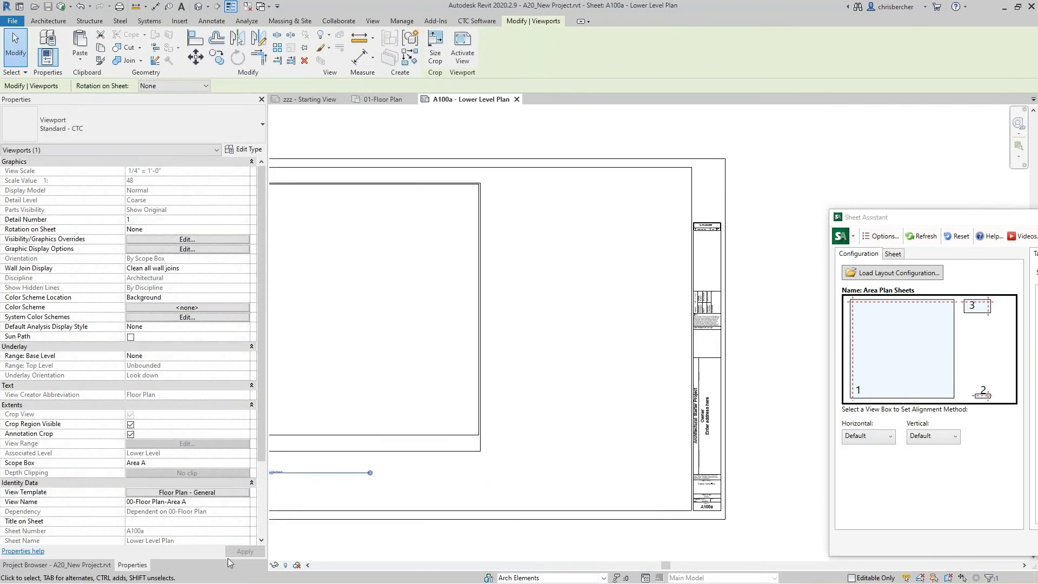
Place the Room Schedule on sheet A100a in the upper-right corner inside the title block border
click(56, 564)
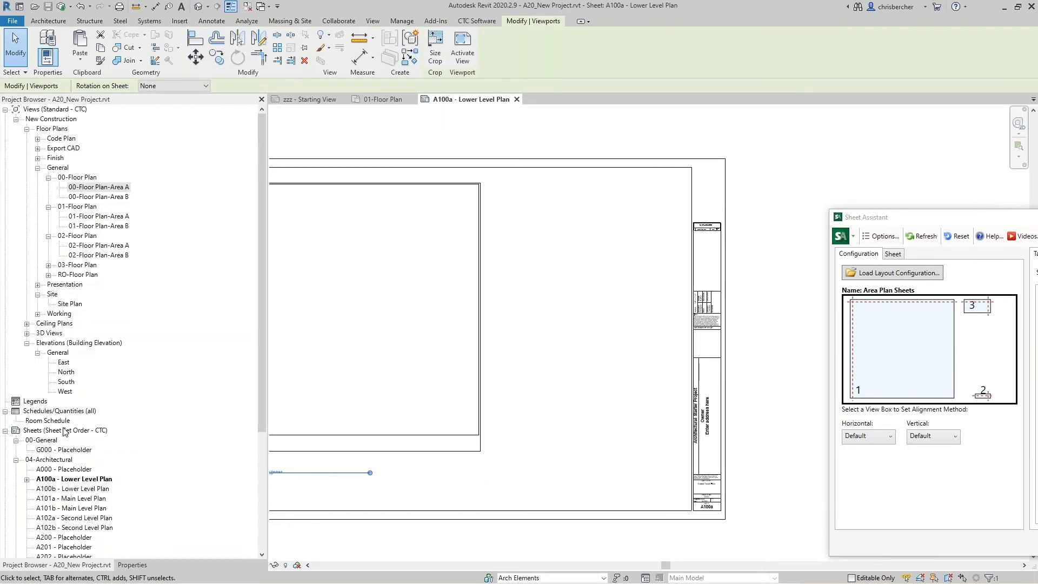
drag(54, 420, 639, 220)
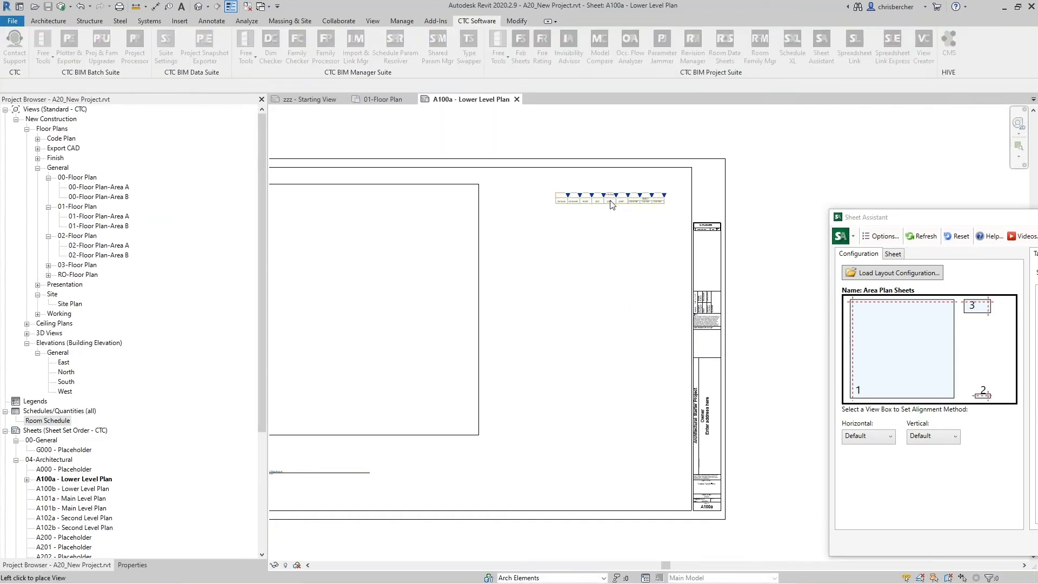
click(630, 189)
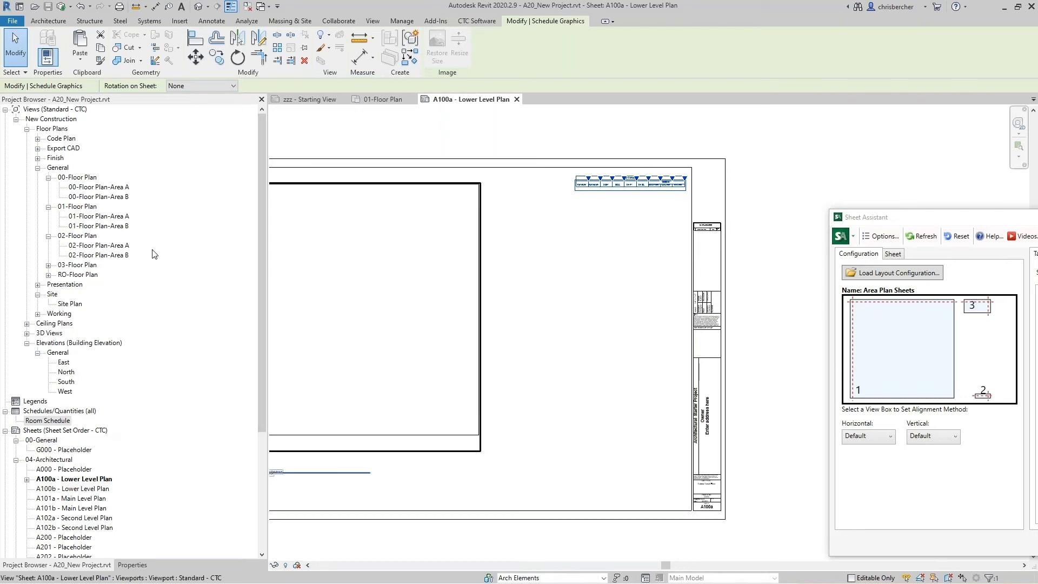
click(371, 21)
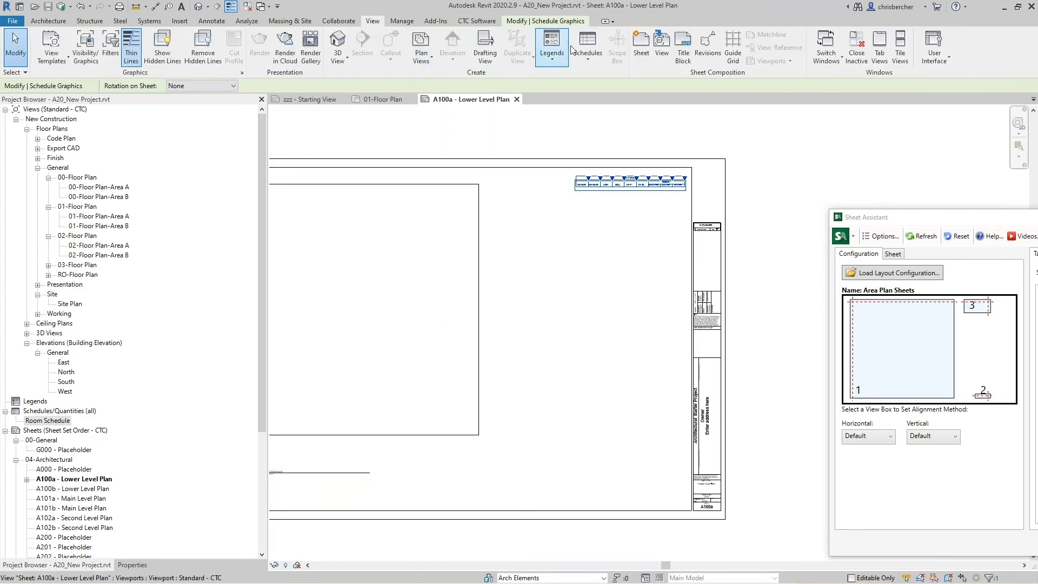
click(586, 54)
click(608, 79)
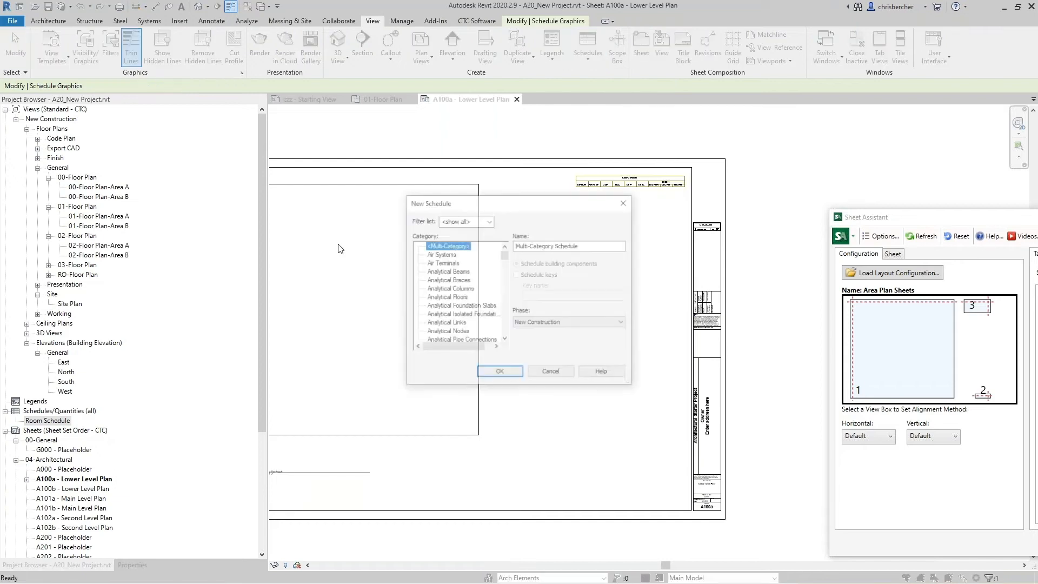
click(450, 297)
key(d)
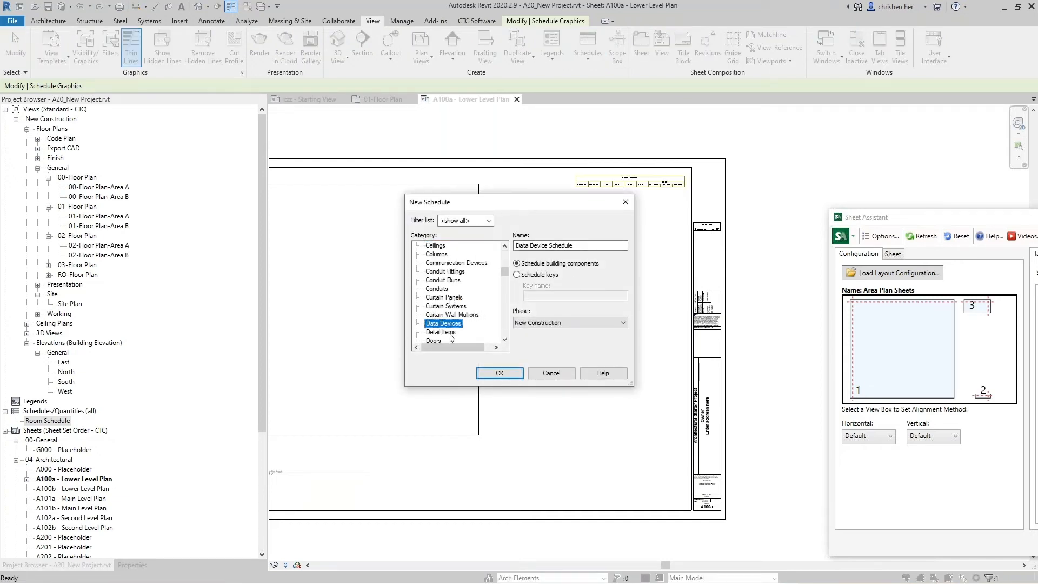
key(Escape)
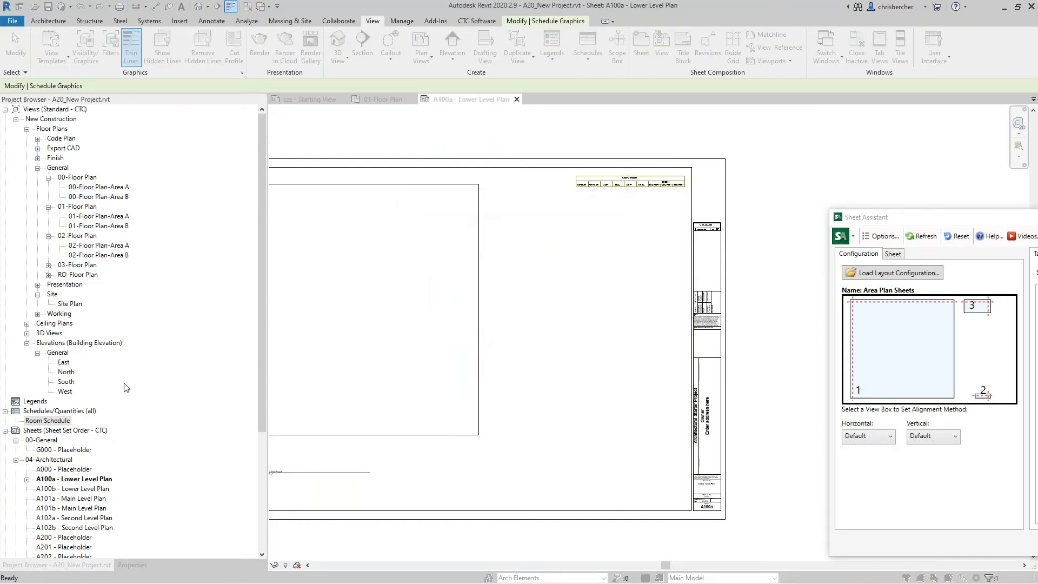
key(Escape)
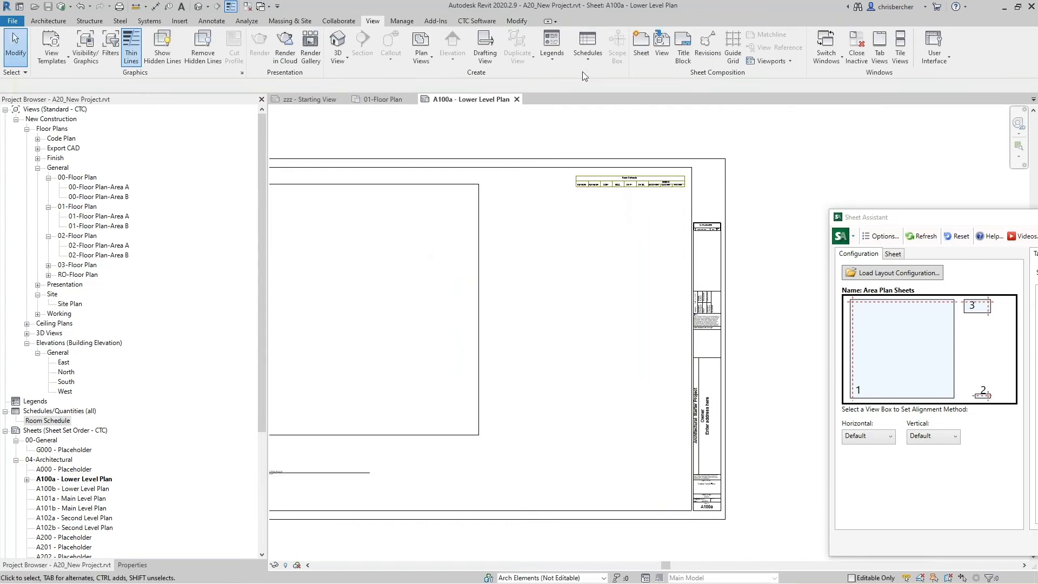
Create a new schedule for the Doors category
click(586, 54)
click(600, 79)
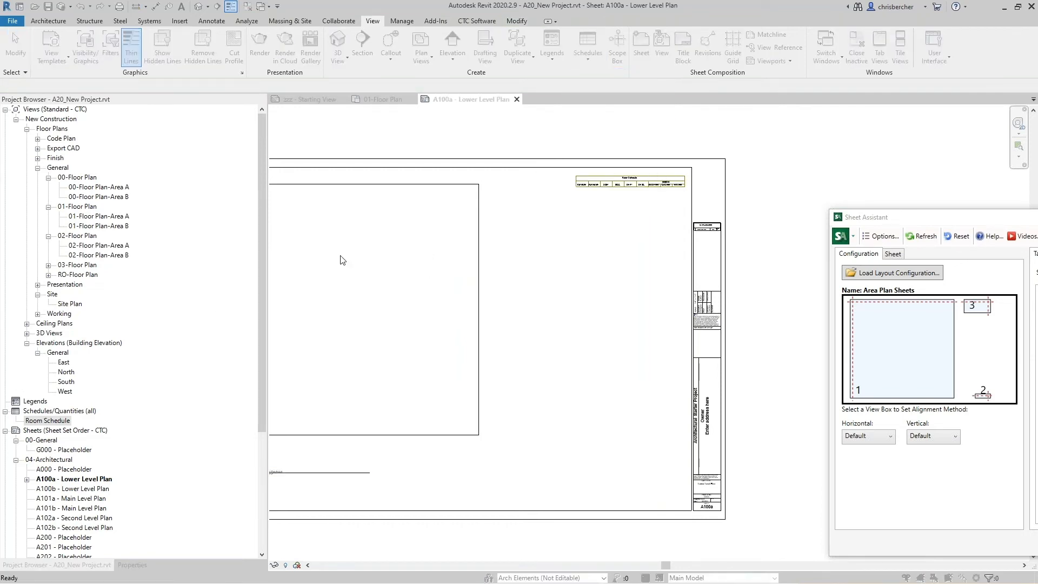
scroll(425, 300, down, 8)
click(435, 298)
key(d)
key(d)
key(d)
click(501, 374)
Add the Mark field to the door schedule and remove the unwanted Model field
scroll(437, 263, down, 3)
scroll(435, 260, down, 5)
click(436, 258)
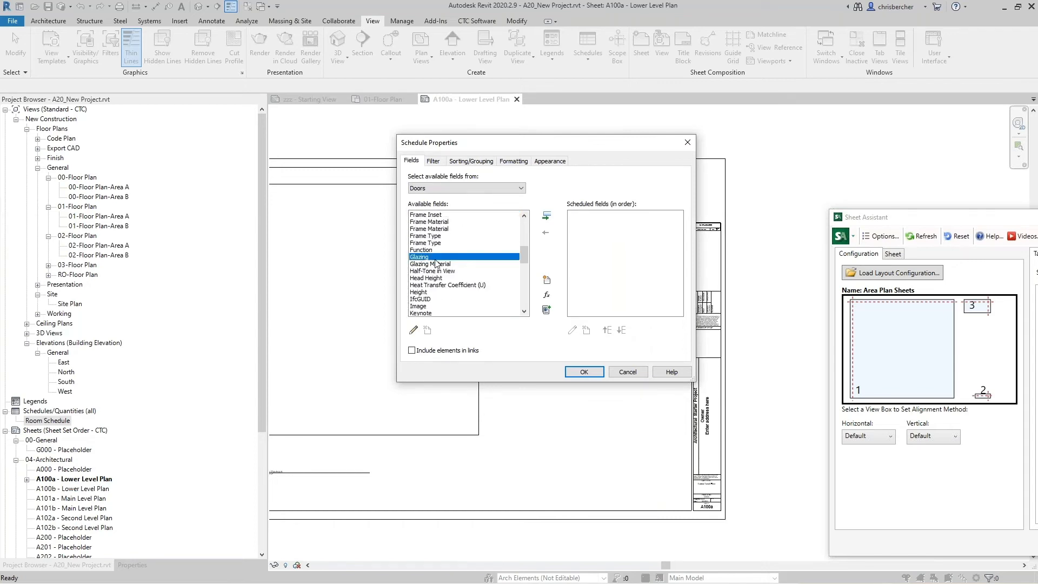
key(m)
double_click(422, 314)
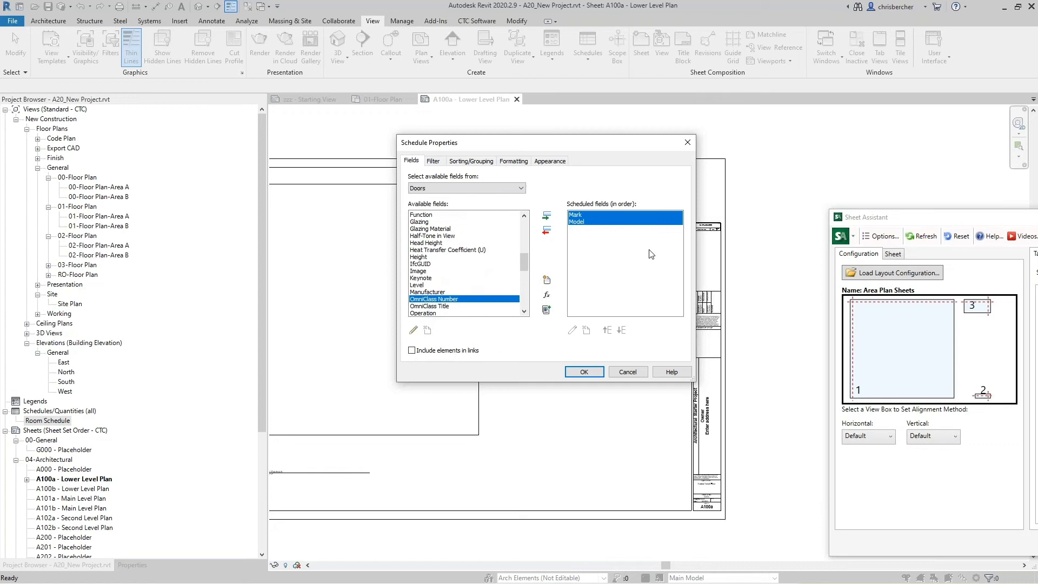
click(576, 222)
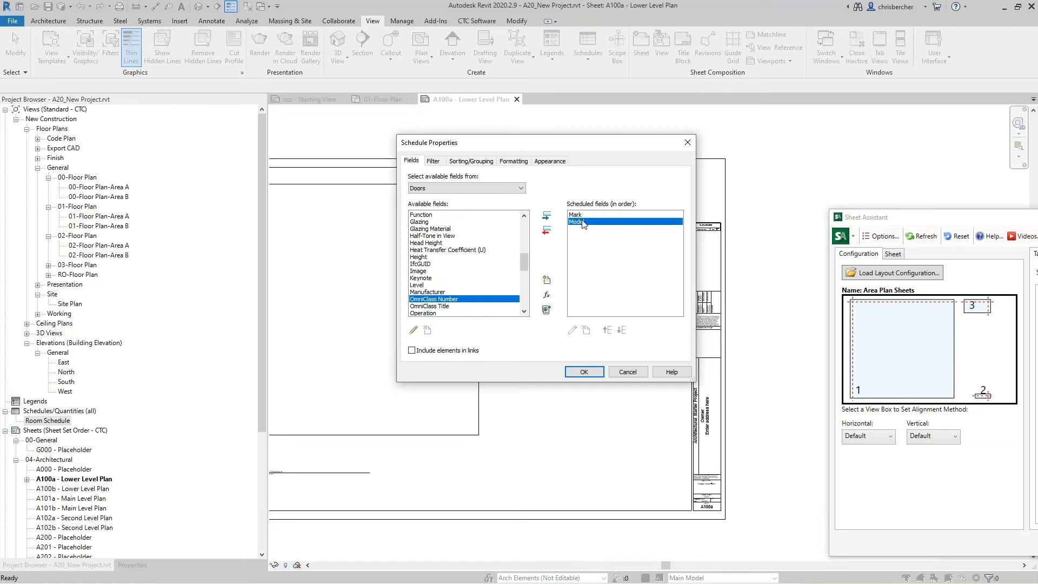
click(546, 231)
Add the Width and Height fields to the door schedule after Mark
click(453, 251)
scroll(445, 259, up, 3)
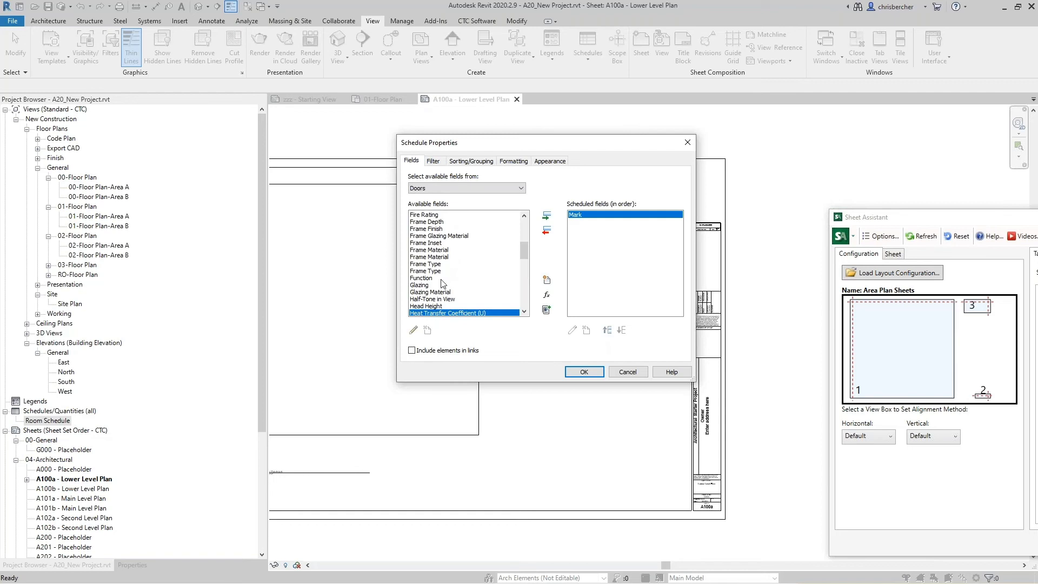
scroll(443, 284, down, 6)
scroll(443, 301, down, 4)
scroll(433, 293, down, 3)
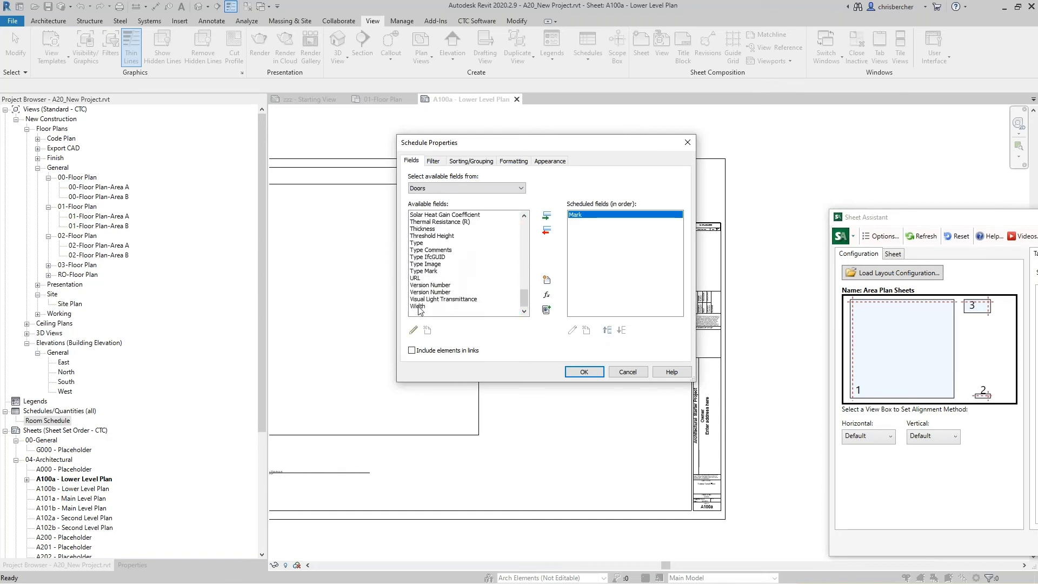
double_click(417, 306)
scroll(426, 287, up, 10)
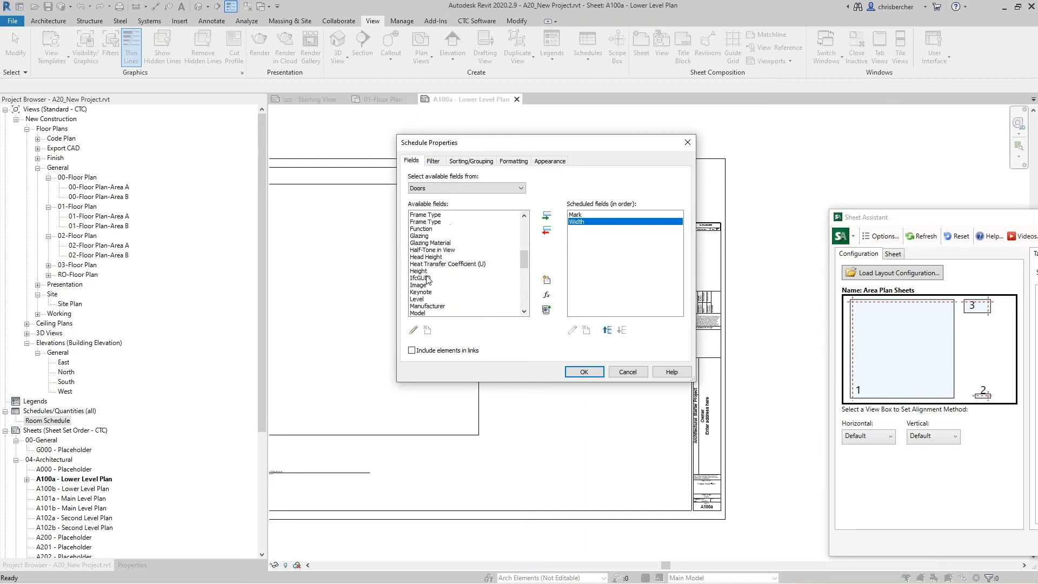
double_click(418, 270)
Add the Panel Material and Frame Material fields to the door schedule
scroll(440, 270, down, 5)
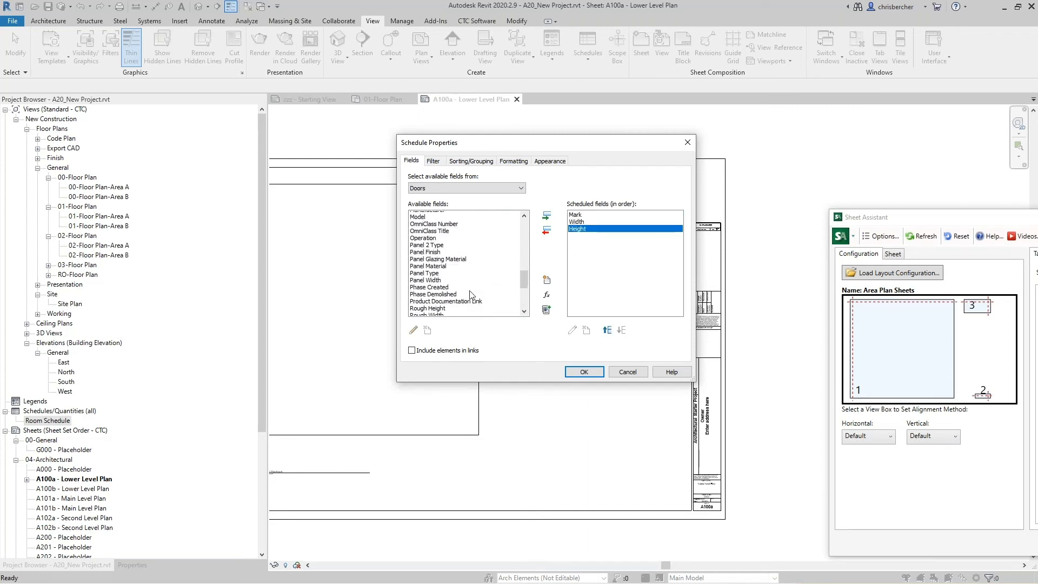
double_click(436, 250)
scroll(438, 247, up, 8)
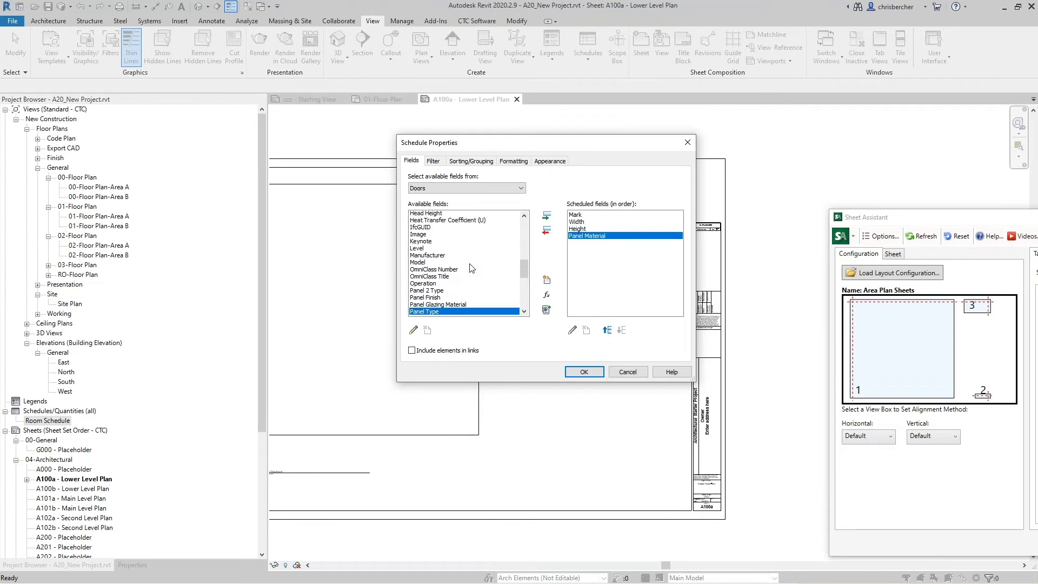
double_click(437, 229)
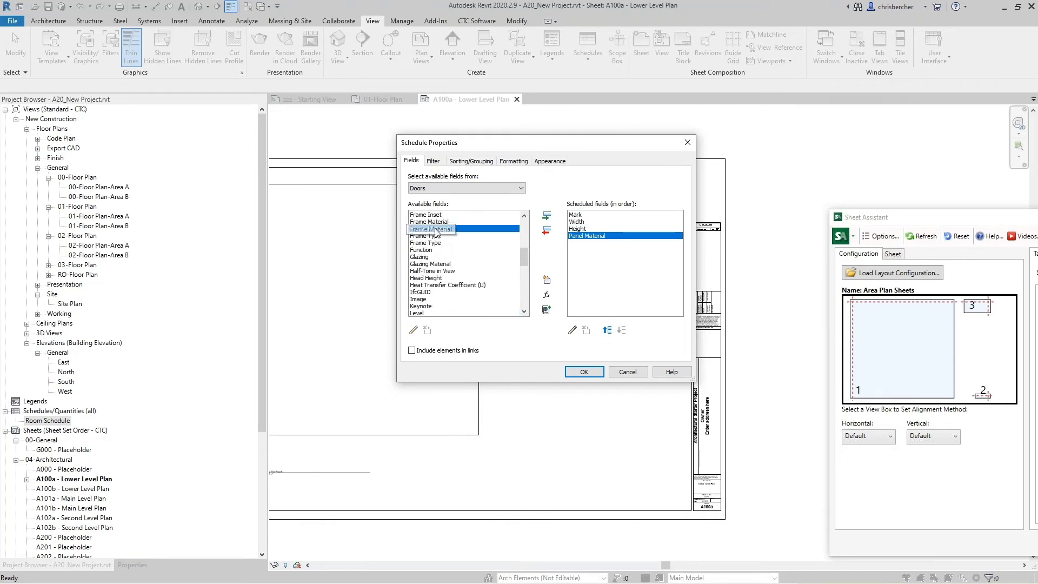
Add the Fire Rating and Comments fields at the end of the door schedule's field list
scroll(452, 273, down, 8)
scroll(450, 273, up, 15)
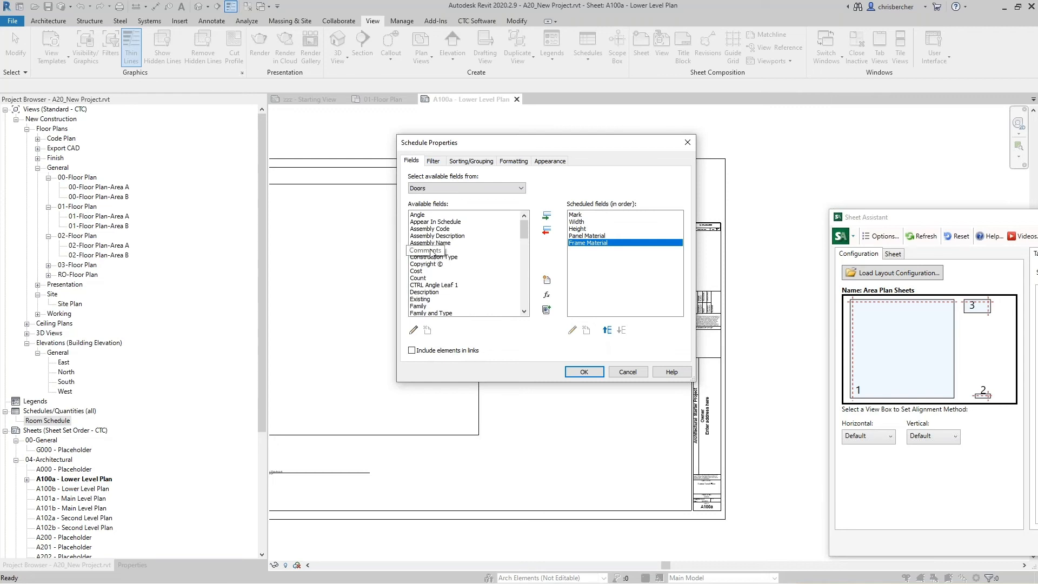
scroll(443, 306, down, 1)
scroll(443, 307, down, 1)
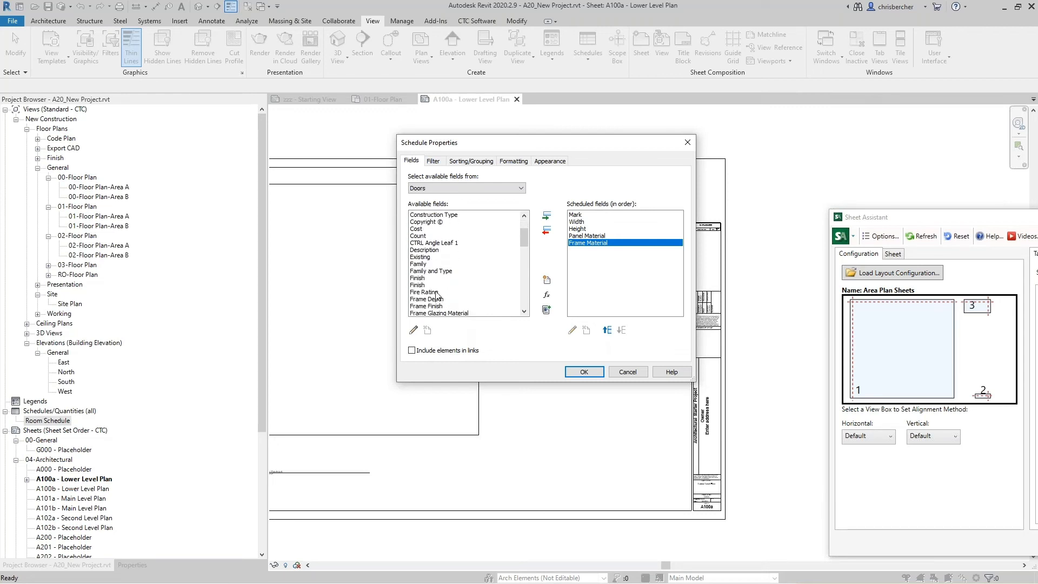
double_click(437, 292)
double_click(433, 229)
Sort the door schedule by Mark in ascending order and slightly widen its Frame Material column
click(471, 161)
click(514, 178)
click(502, 198)
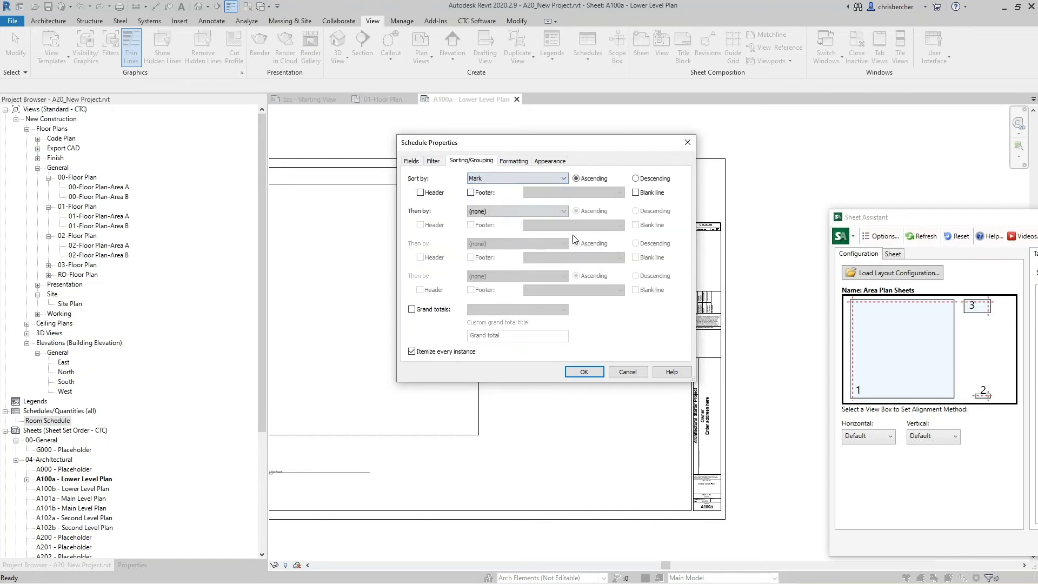
click(585, 371)
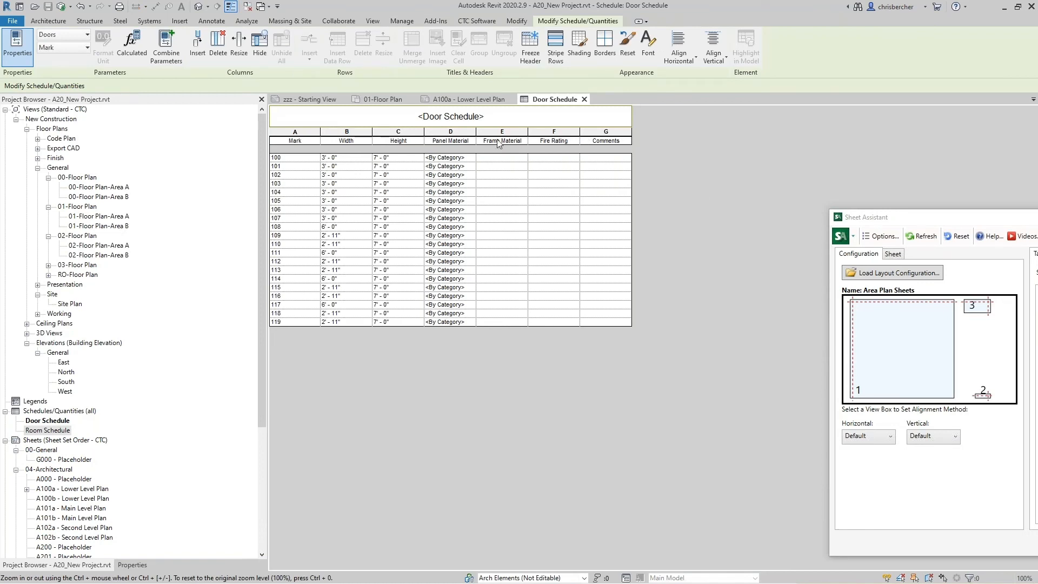
drag(527, 130, 533, 130)
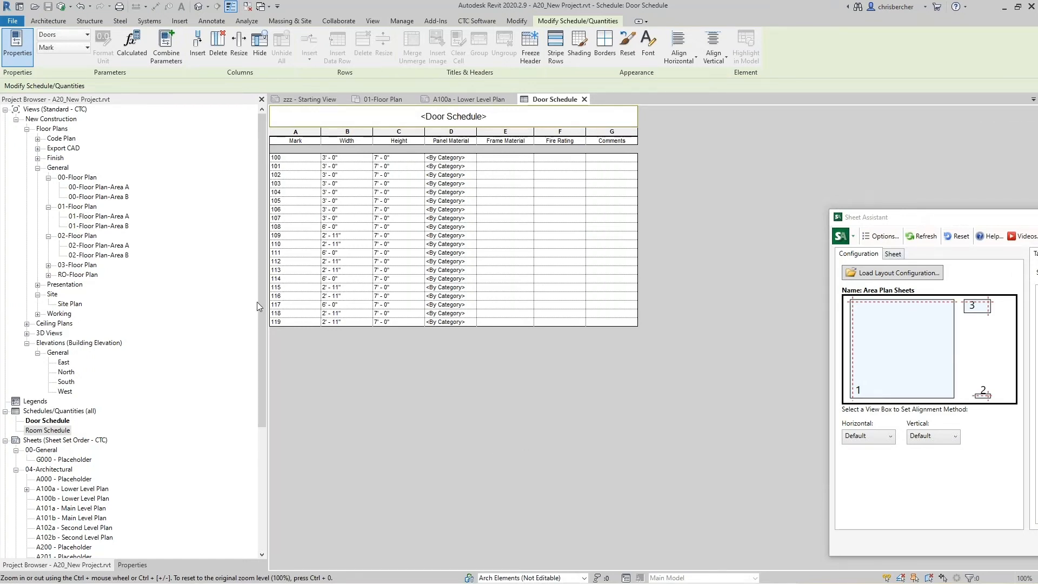
Close the schedule view and place the Door Schedule in the lower-right corner of sheet A100a, aligned with the Room Schedule's right edge
click(585, 99)
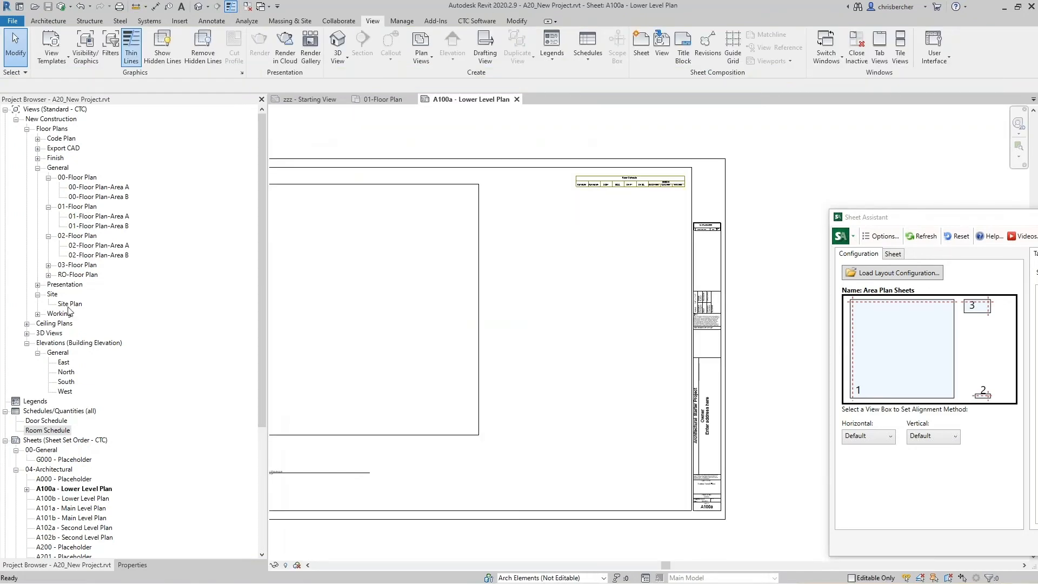
drag(514, 445, 584, 412)
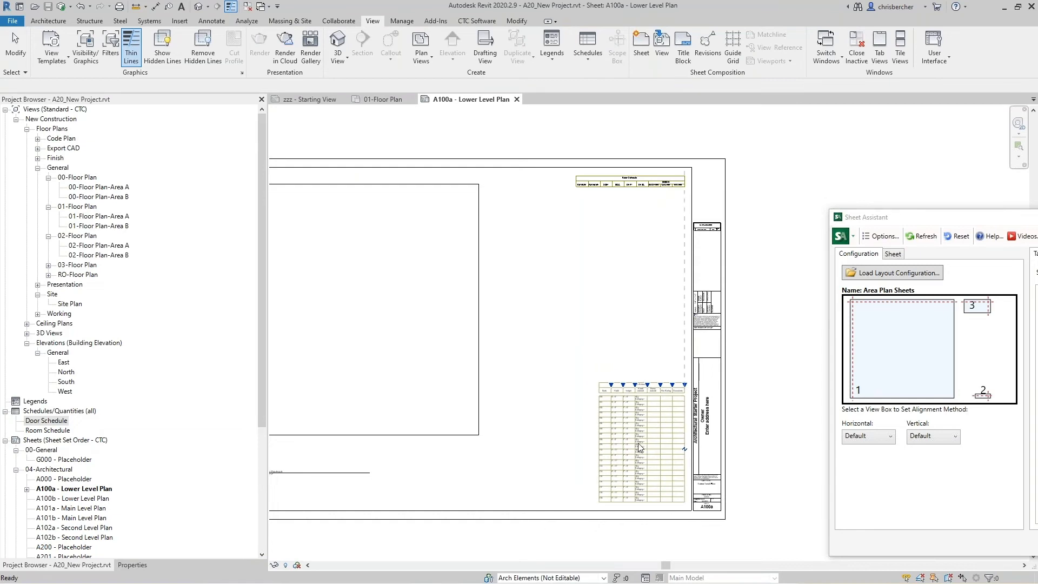
click(638, 443)
Move the Area A viewport slightly down and to the left on sheet A100a
scroll(579, 440, down, 3)
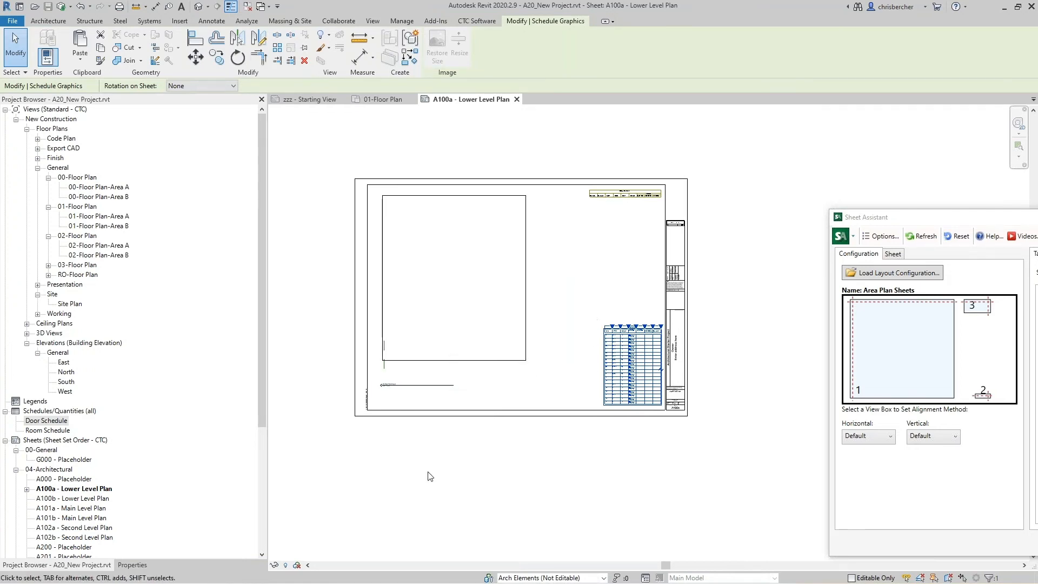
click(457, 327)
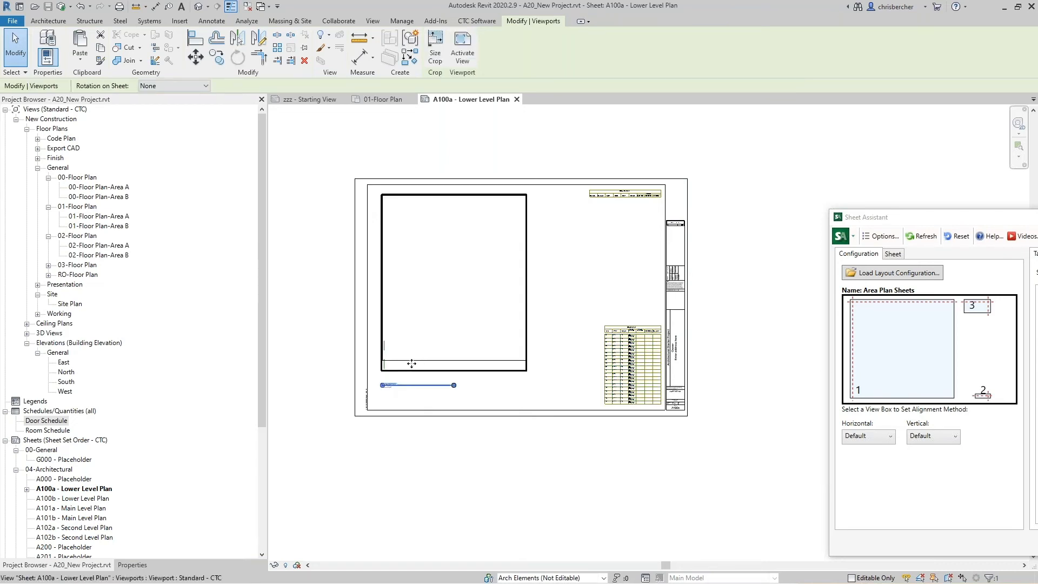
drag(418, 374, 415, 374)
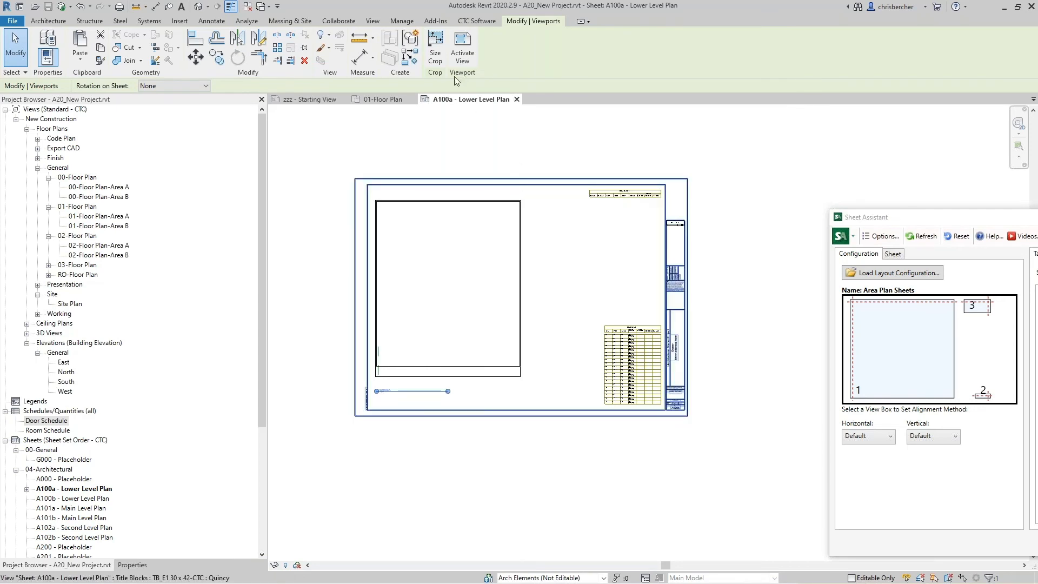
Align the top of the Room Schedule with the top of the Area A viewport using View Aligner
click(478, 22)
click(503, 62)
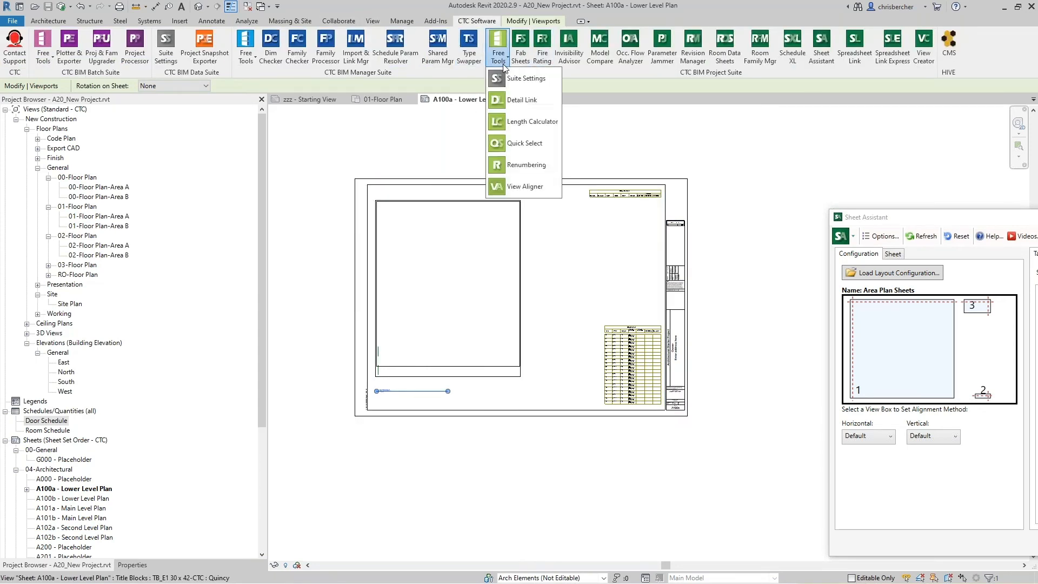
click(513, 186)
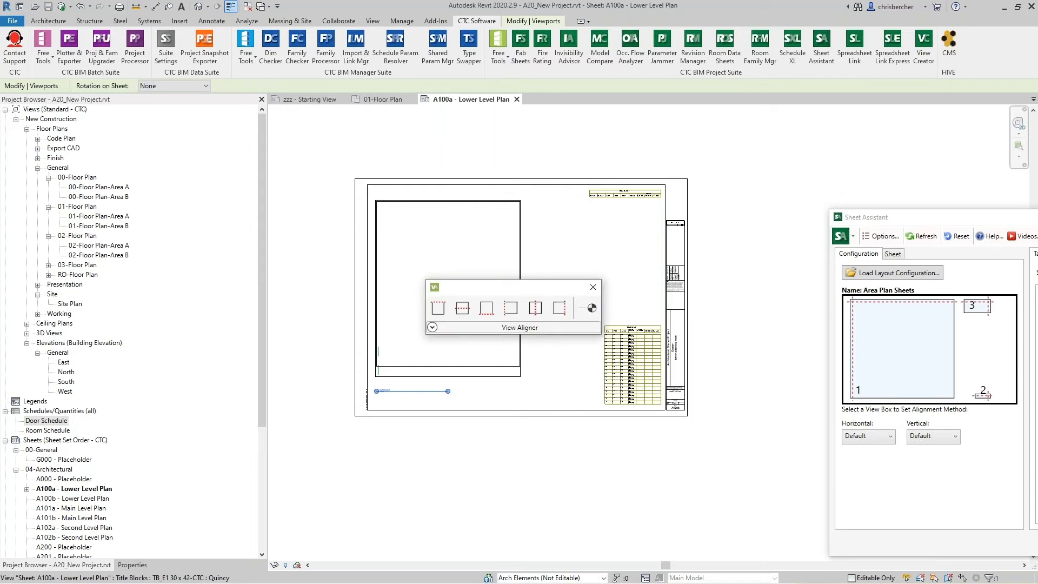
click(438, 308)
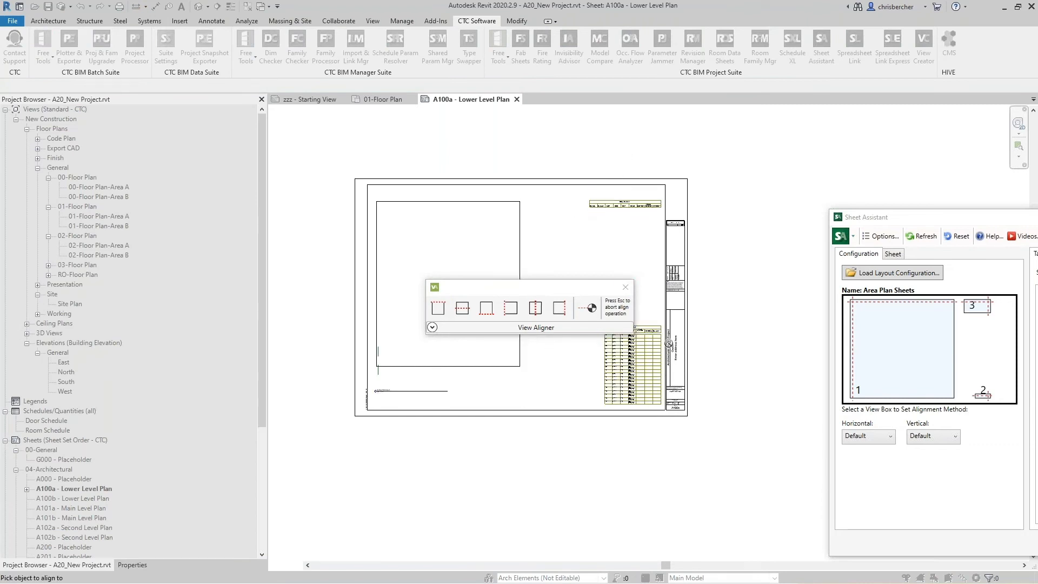
click(486, 344)
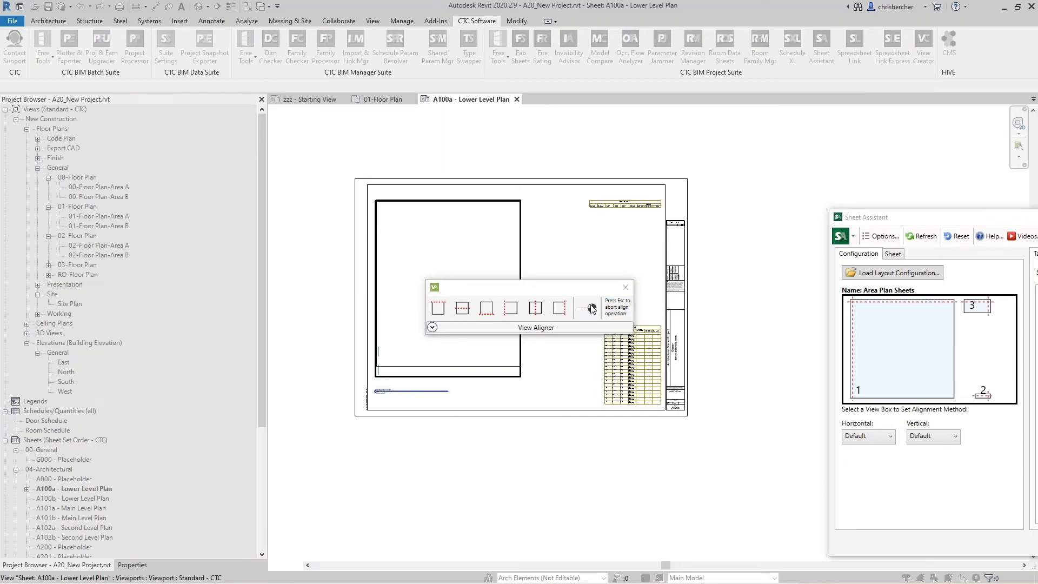
click(615, 309)
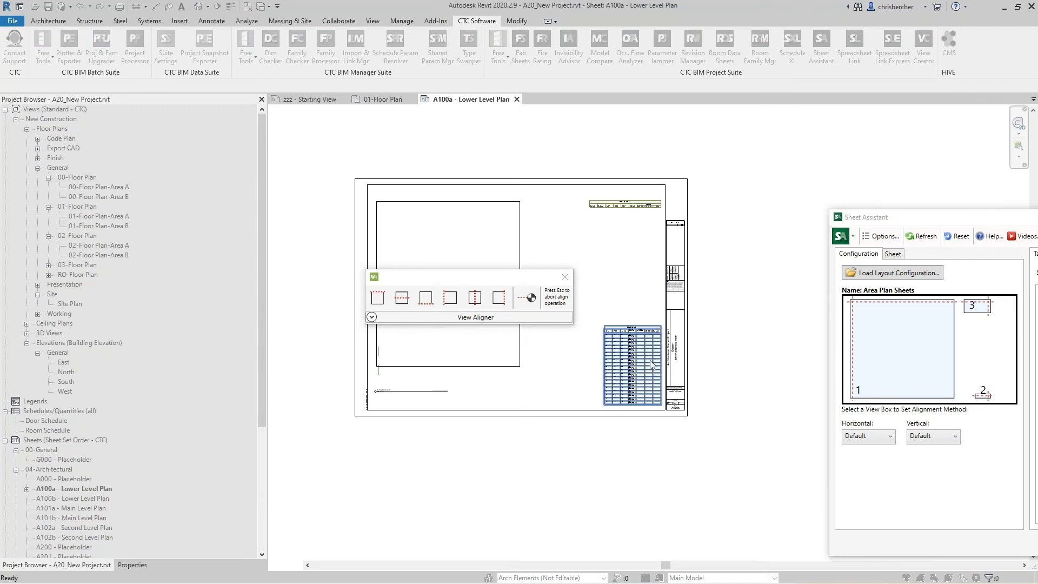
key(Escape)
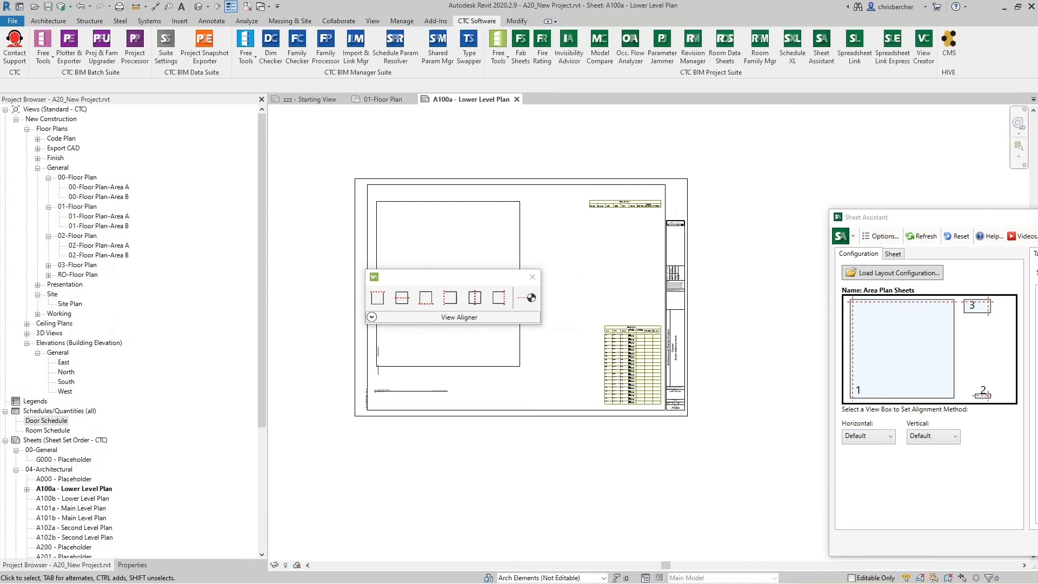
click(533, 278)
scroll(695, 297, up, 2)
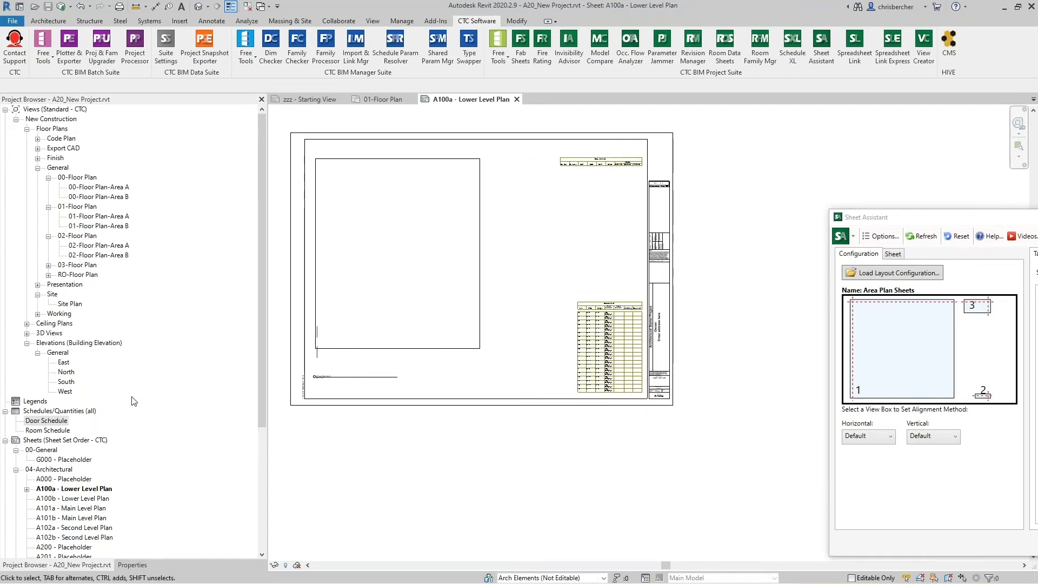
Bring the Sheet Assistant dialog into view and choose sheet A100a Lower Level Plan as the source sheet for the layout
scroll(135, 401, down, 1)
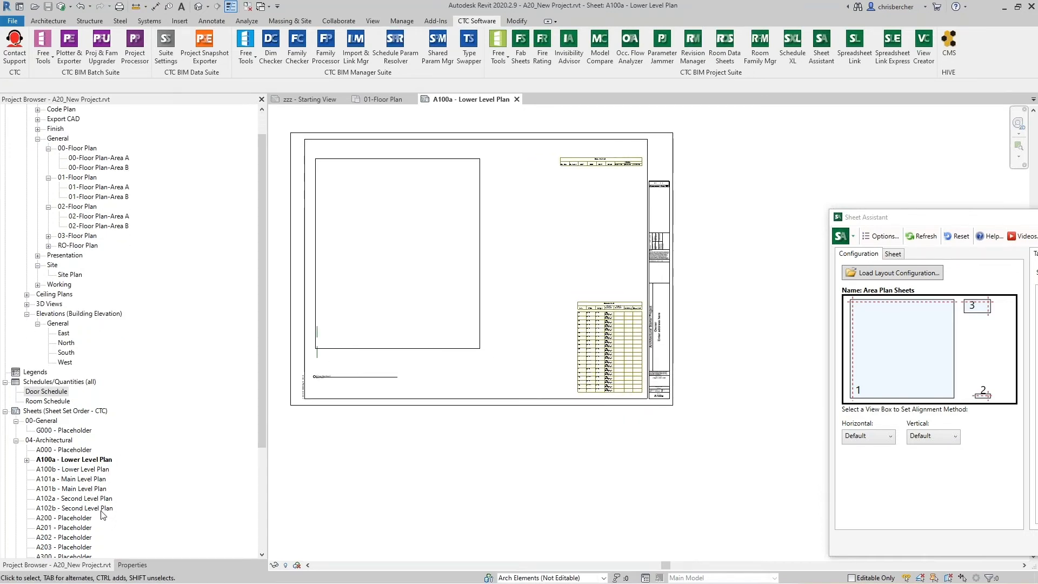
click(978, 222)
drag(1003, 221, 594, 161)
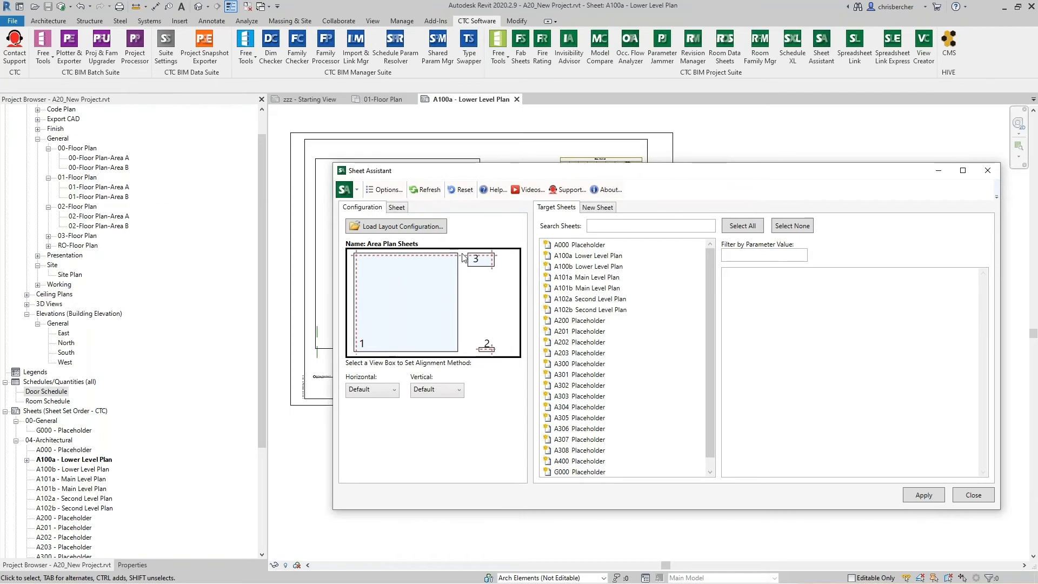
drag(478, 173, 571, 164)
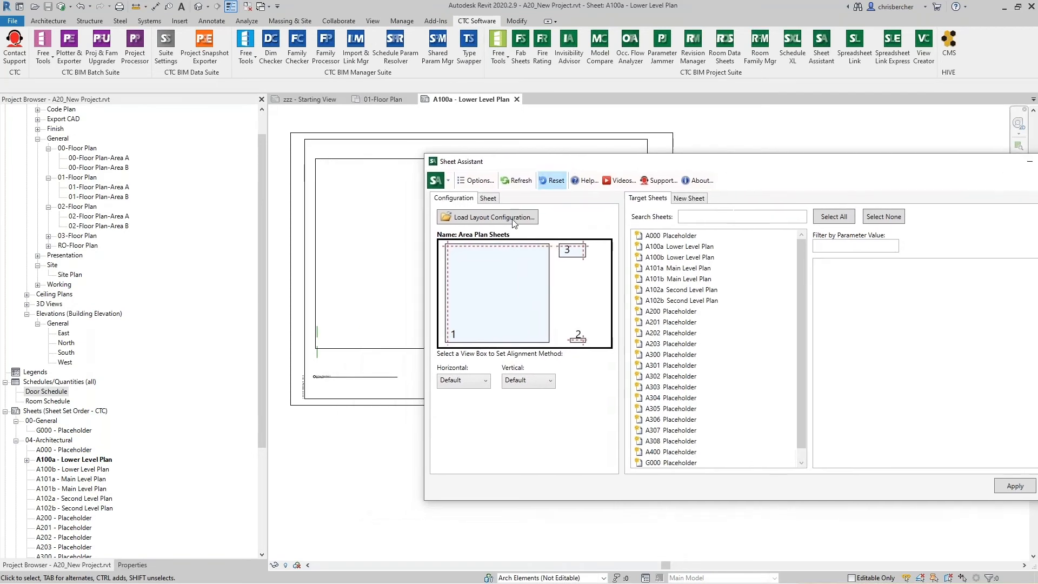
click(492, 199)
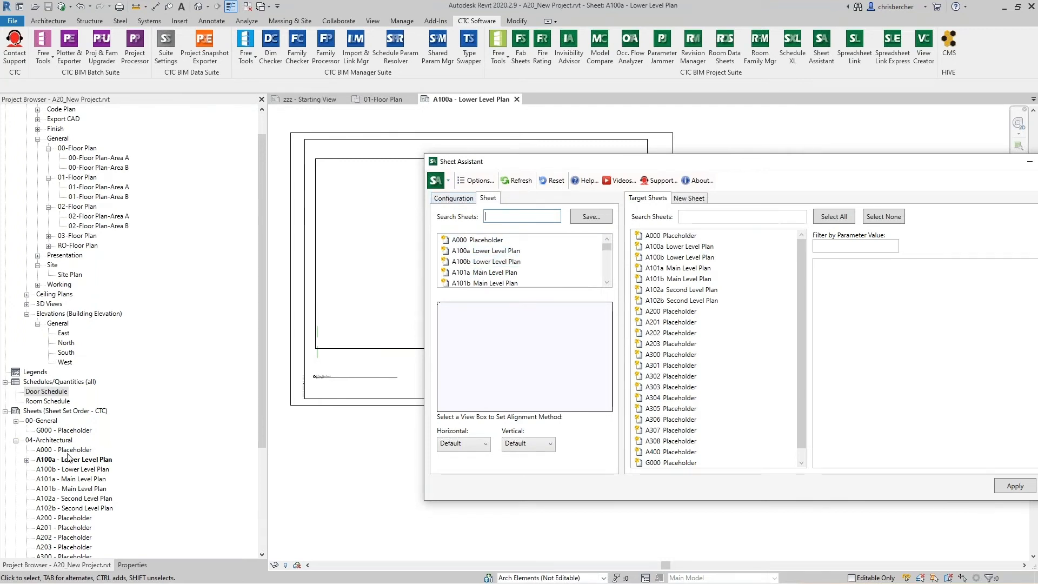
click(465, 252)
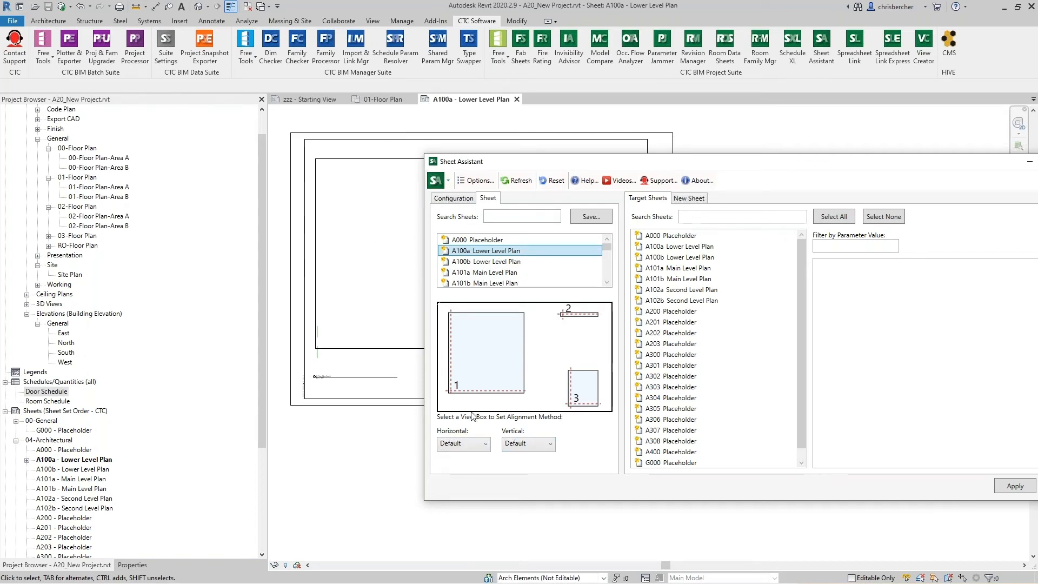
Set the alignment of view box 1 in the A100a layout to Left horizontally and Top vertically
click(468, 444)
click(480, 443)
click(480, 444)
click(502, 356)
click(501, 355)
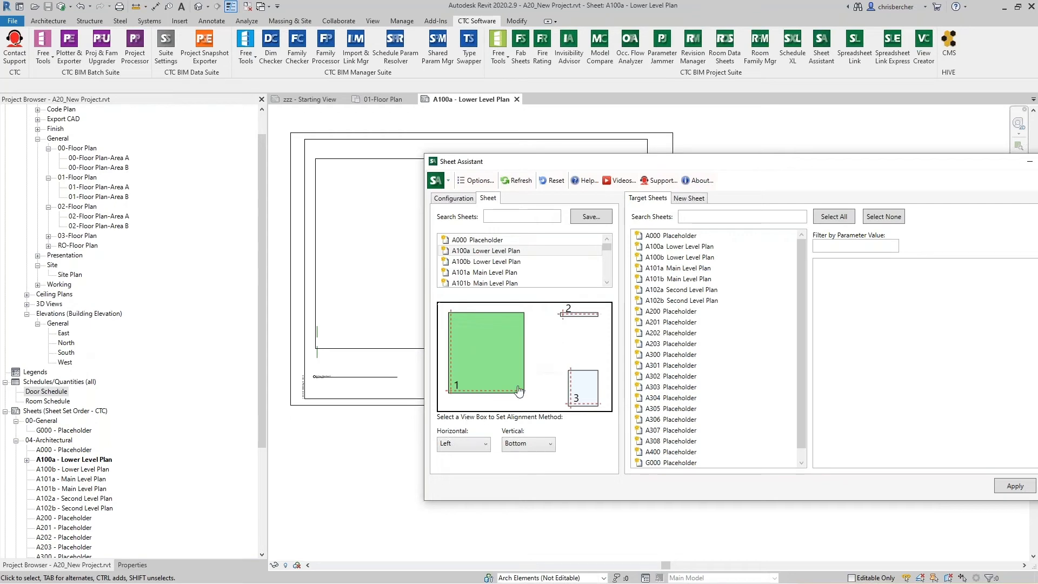
click(472, 443)
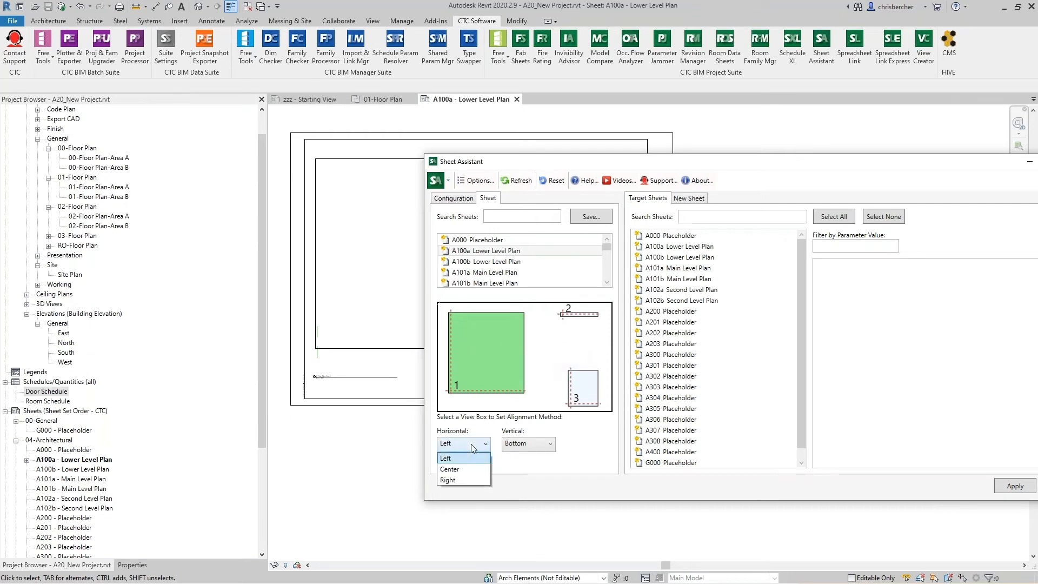
click(455, 460)
click(529, 444)
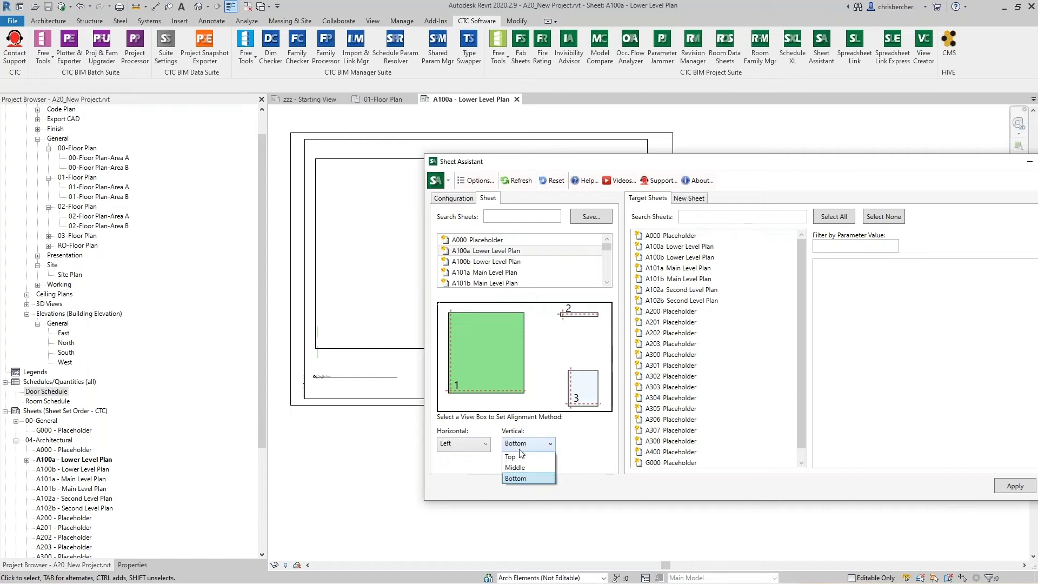
click(528, 458)
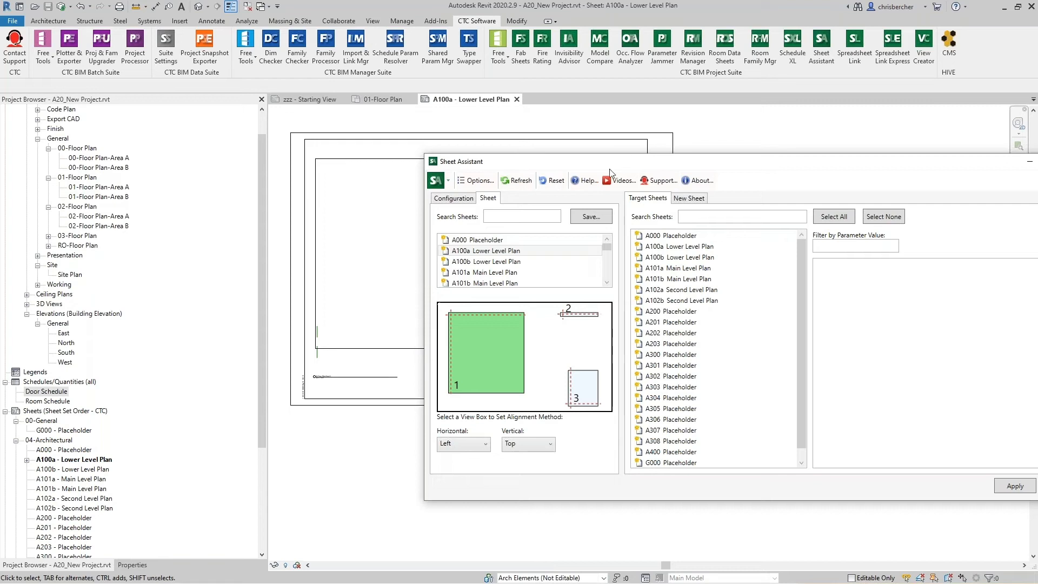
Align view box 2 of the A100a layout by its Right edge horizontally and its Top edge vertically
click(574, 315)
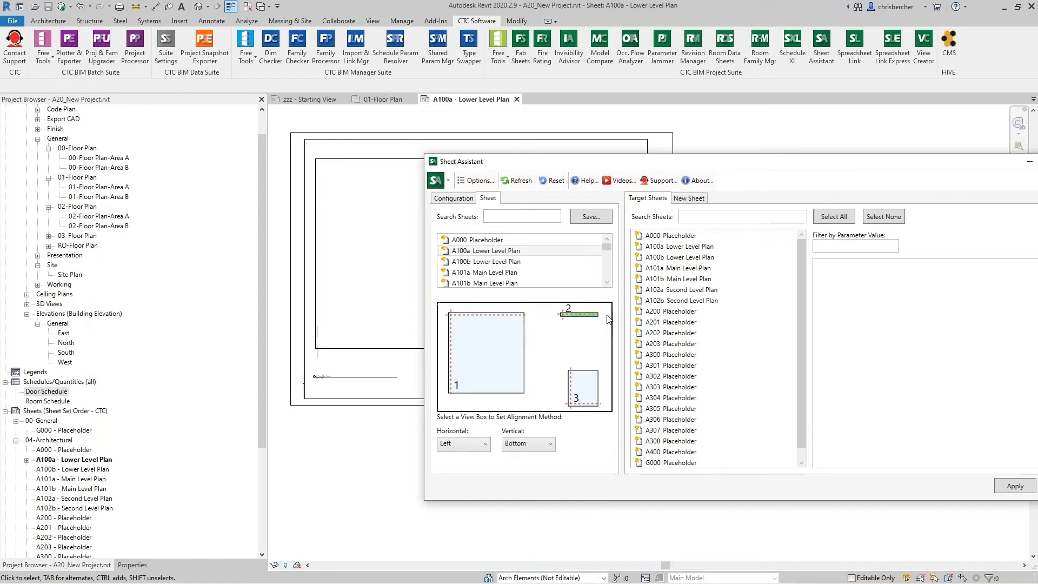
click(469, 444)
click(455, 477)
click(518, 445)
click(513, 457)
Set view box 3, the tall schedule in the A100a layout, to Bottom vertical and Right horizontal alignment
click(577, 389)
click(522, 446)
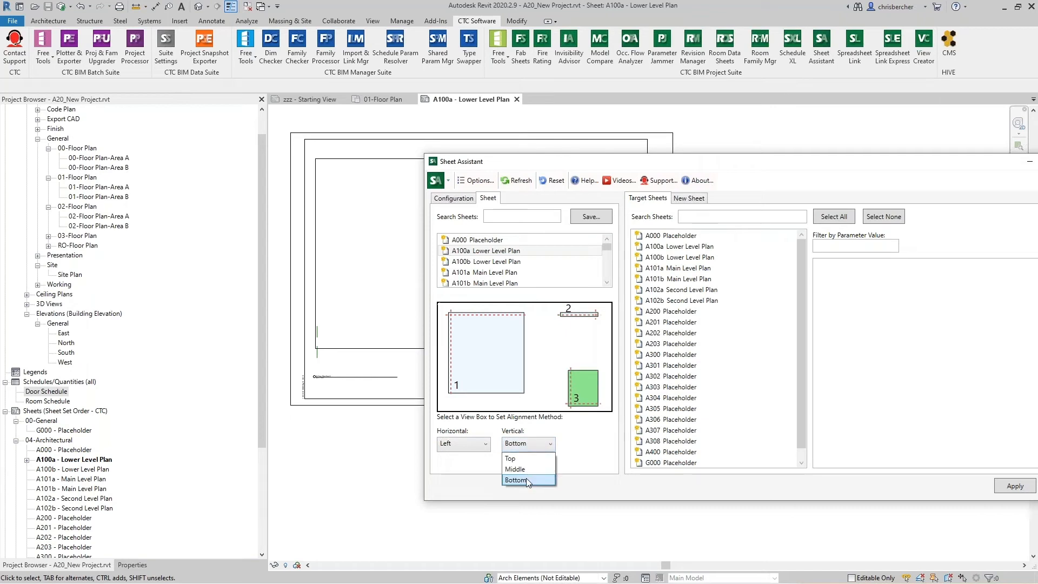
click(519, 480)
click(465, 445)
click(478, 480)
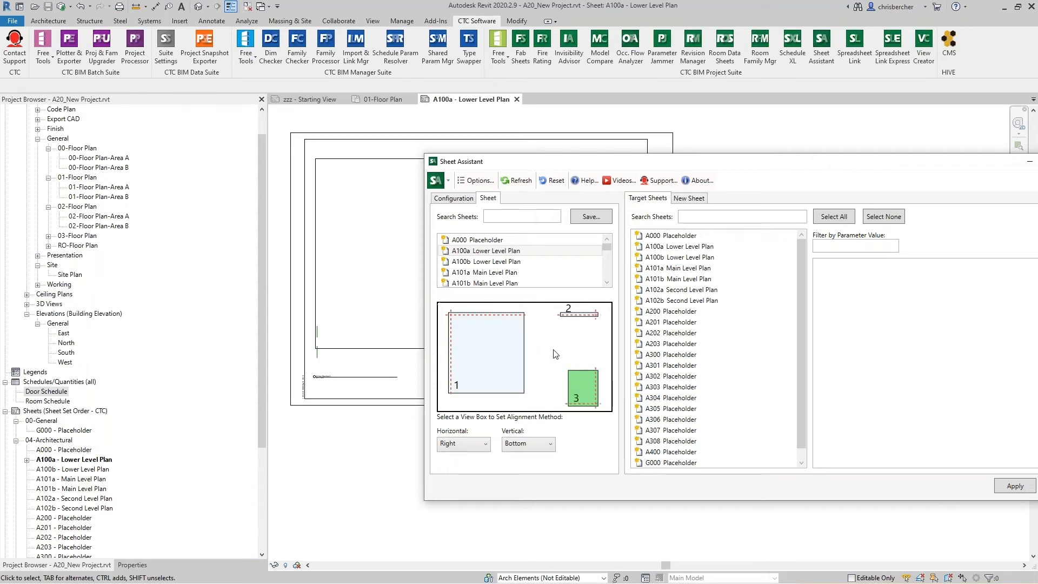
Select A101a, A101b, A102a and A102b as the existing target sheets for the layout
drag(789, 165, 576, 130)
click(494, 226)
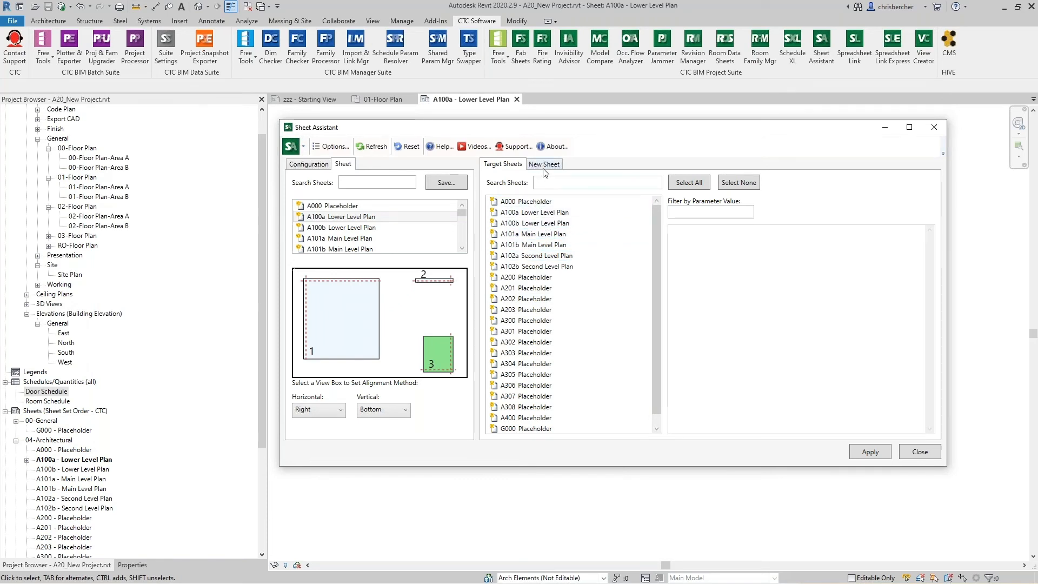
click(546, 236)
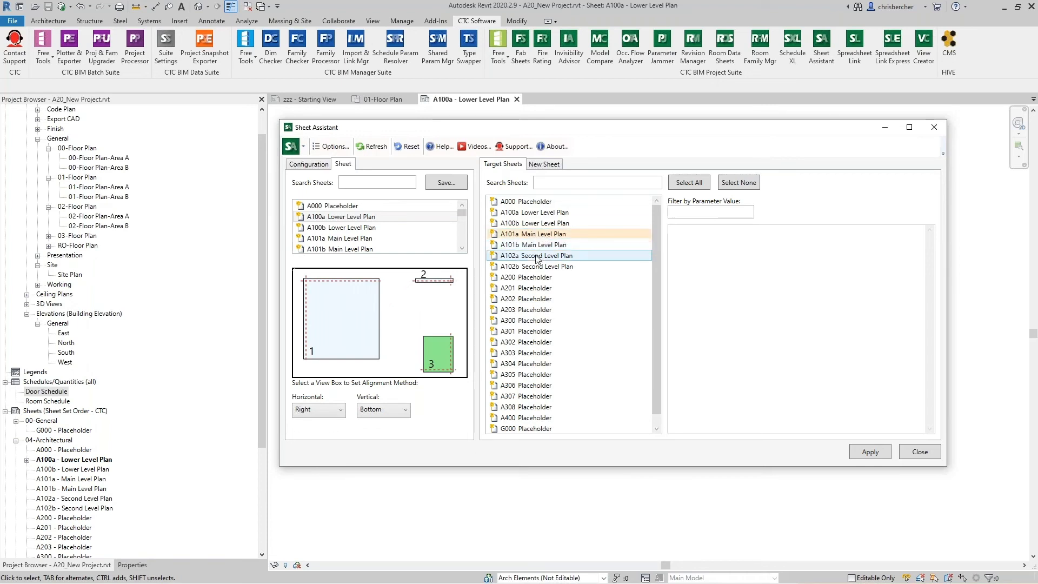
click(551, 246)
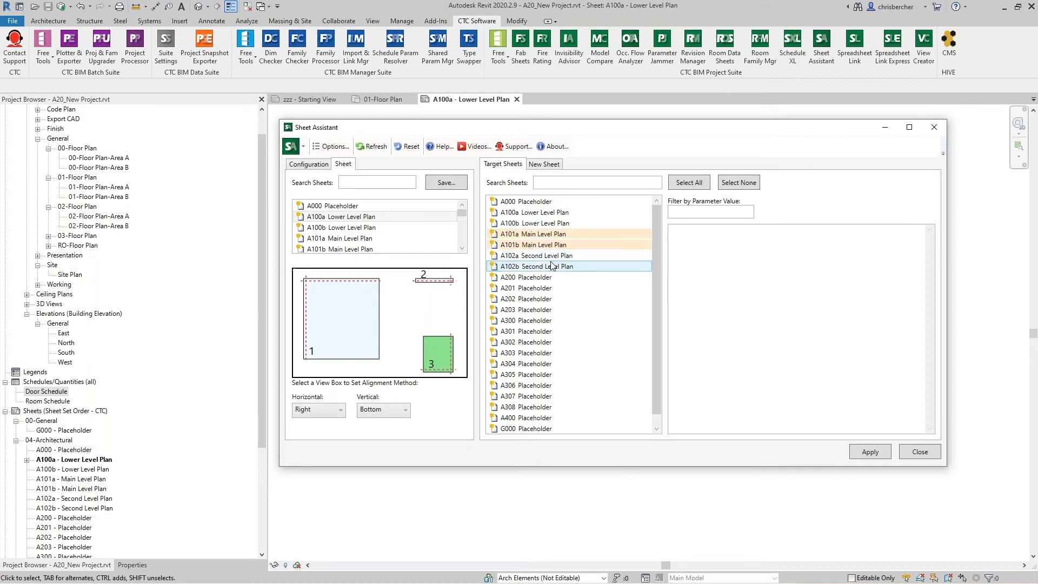
click(554, 256)
click(554, 267)
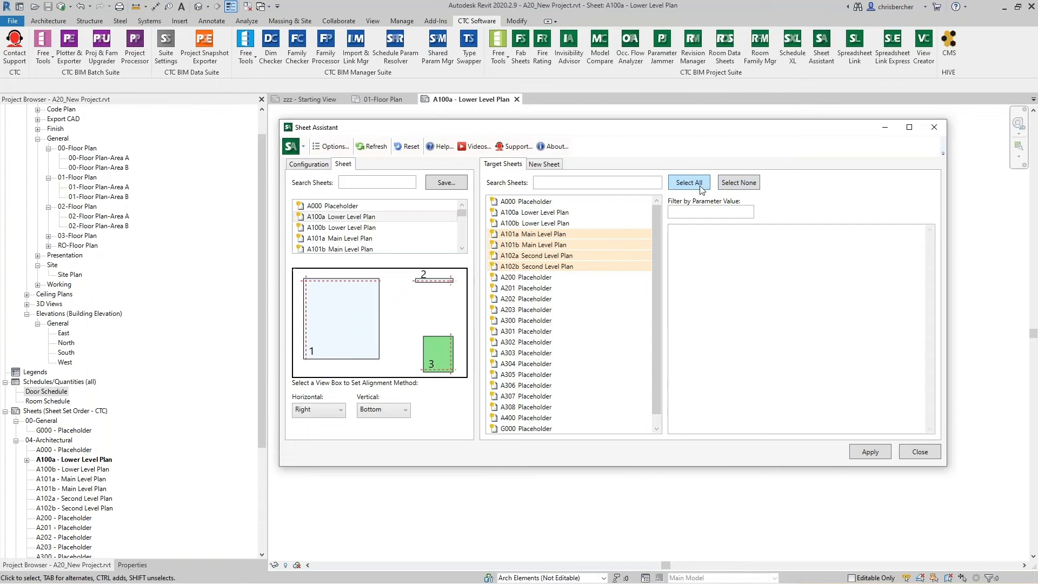
Choose A101a, A101b, A102a, A102b and A100b as sheets to base new sheets on, and expand the A101a entry
click(551, 164)
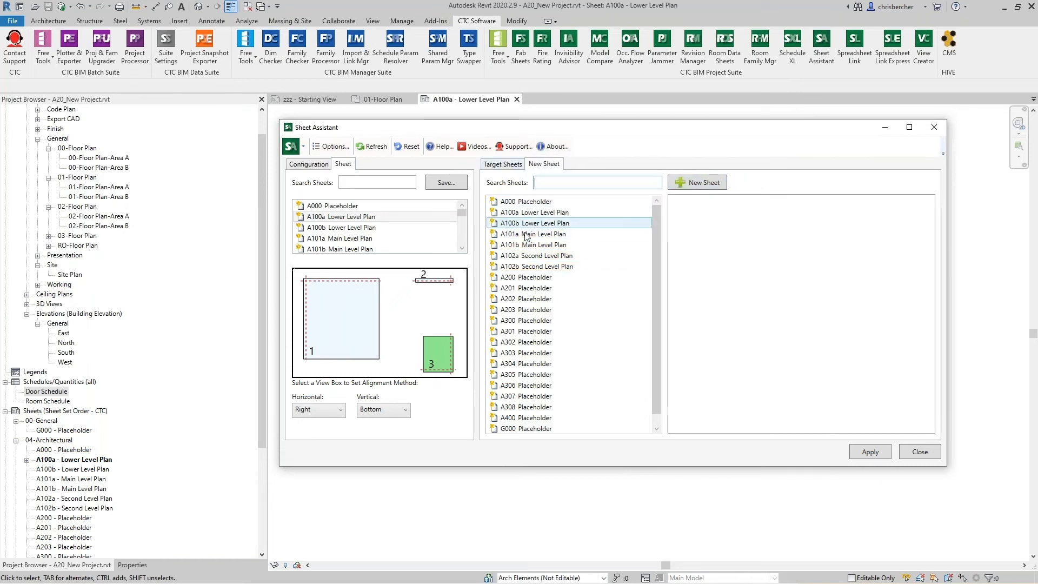
drag(532, 233, 685, 200)
ctrl+click(539, 249)
ctrl+click(538, 256)
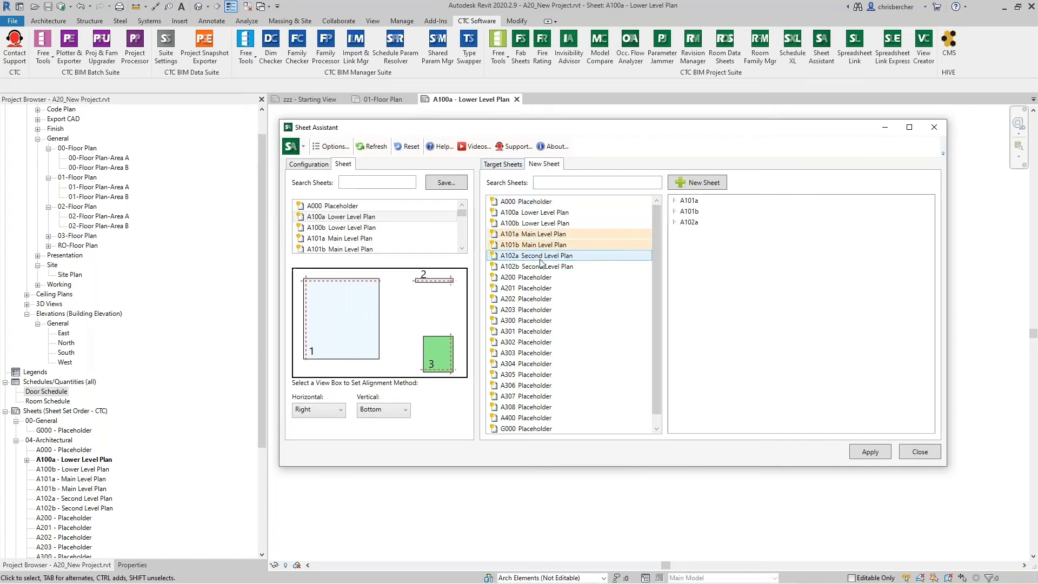
ctrl+click(542, 266)
click(675, 201)
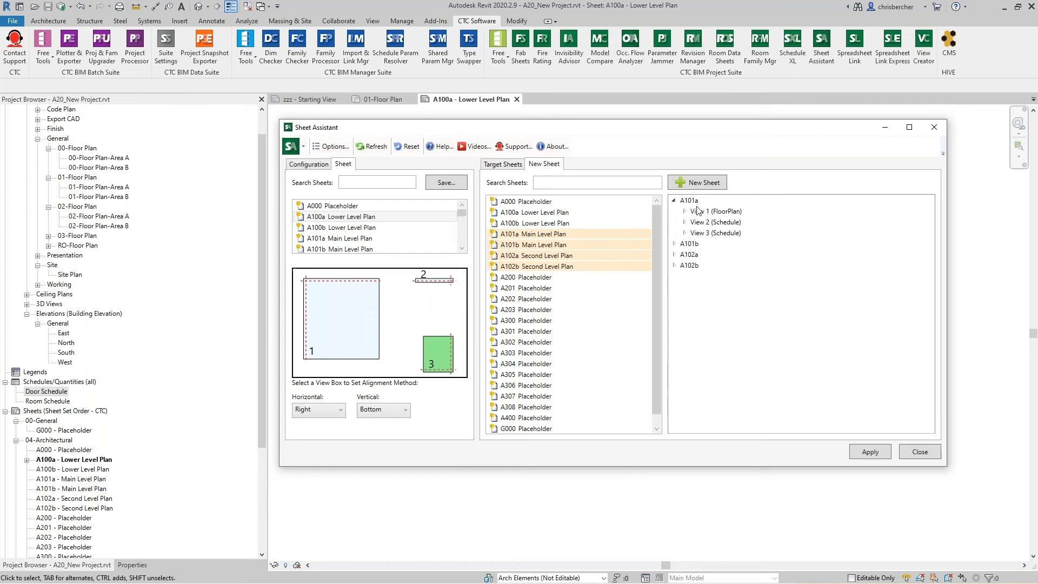
ctrl+click(515, 223)
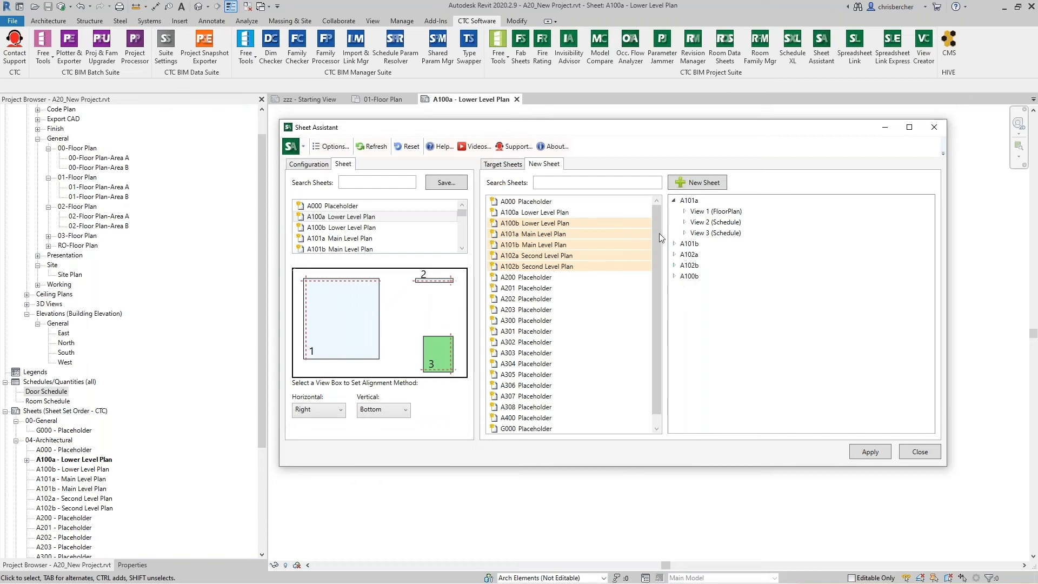
Try Existing Unplaced Views and Duplicate Sources as the source options for A101a's View 1 floor plan
click(685, 212)
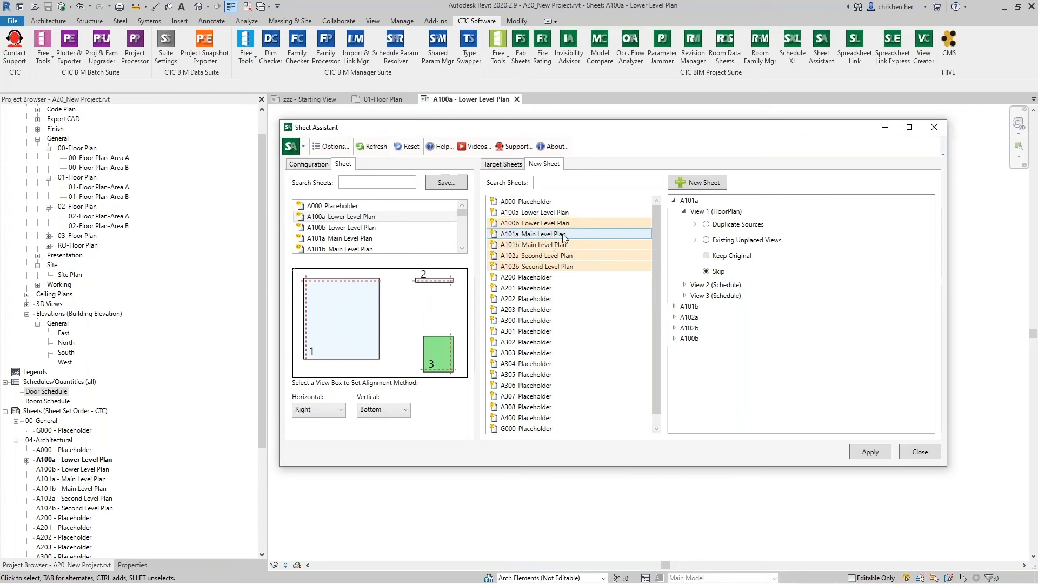
click(708, 241)
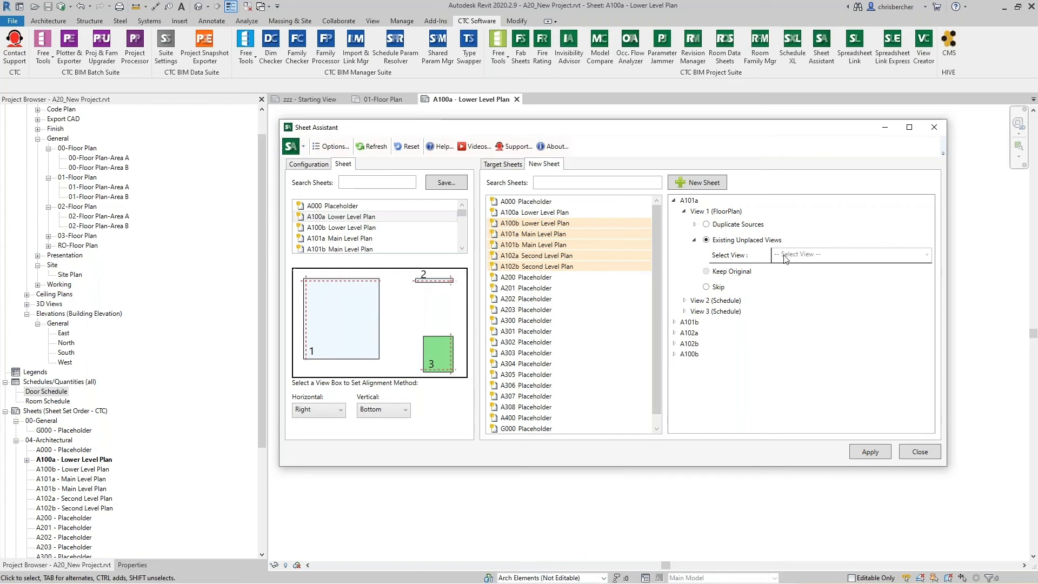
click(695, 225)
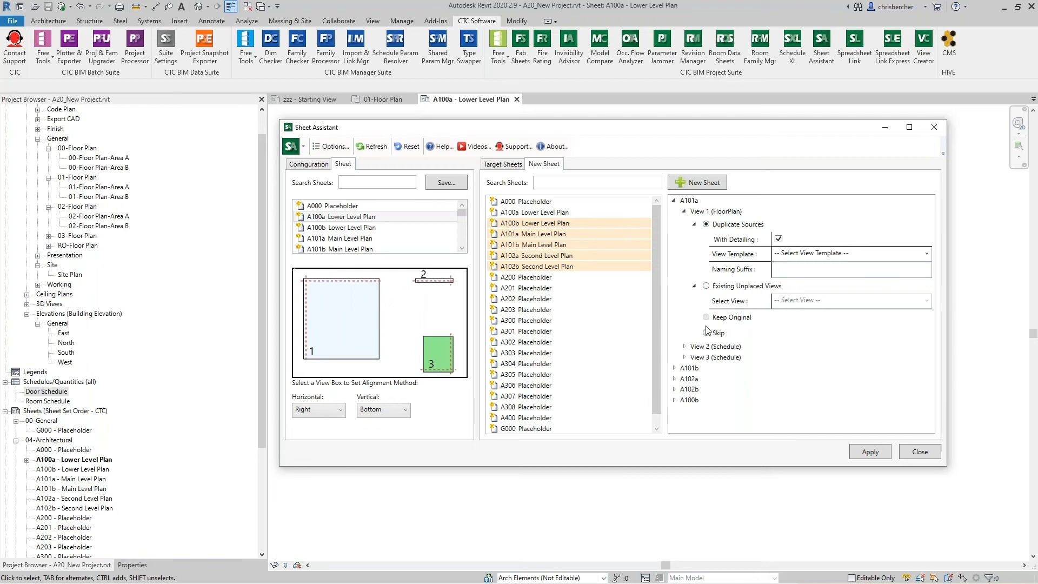
Expand the A101a schedule views and the A101b entry, and choose Existing Unplaced Views for A101a's View 1 floor plan
click(685, 347)
scroll(703, 350, down, 1)
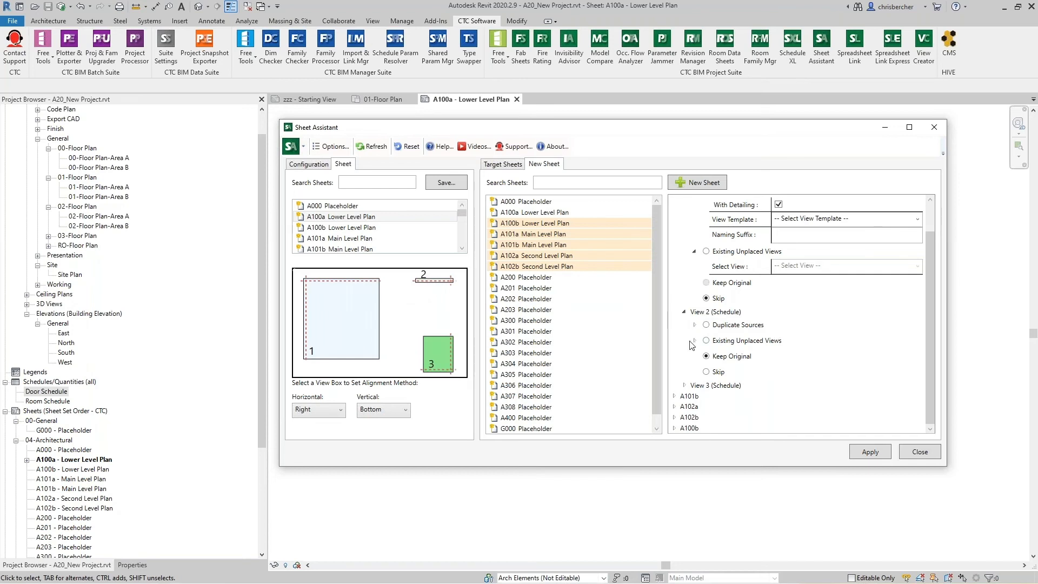
click(676, 396)
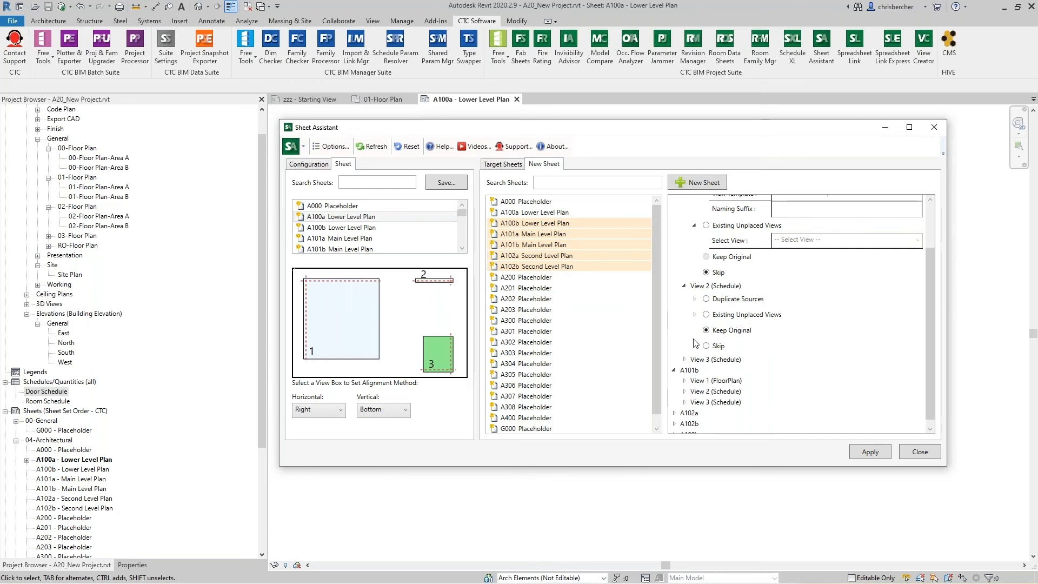
click(689, 360)
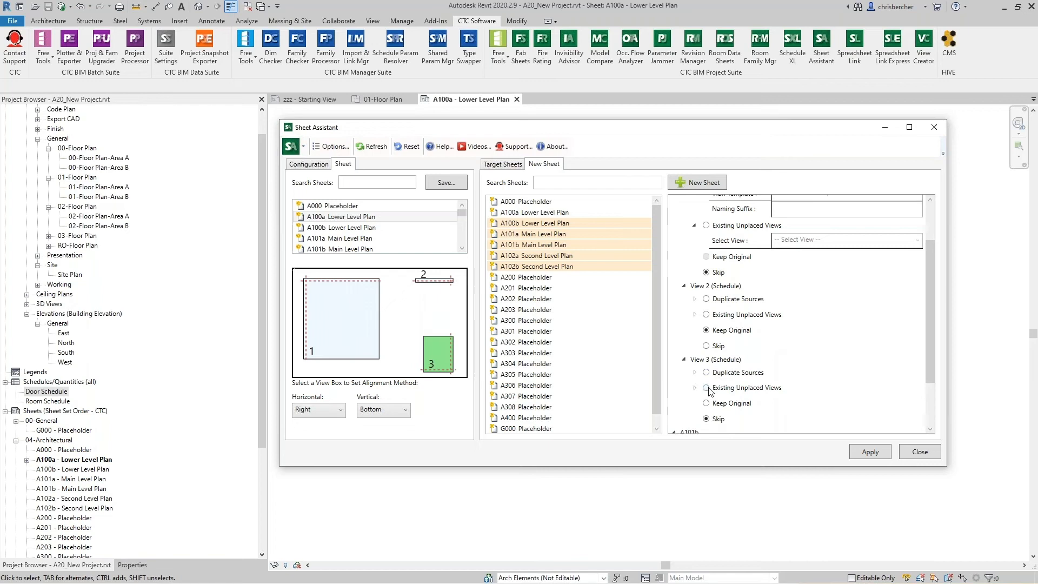
scroll(735, 299, up, 3)
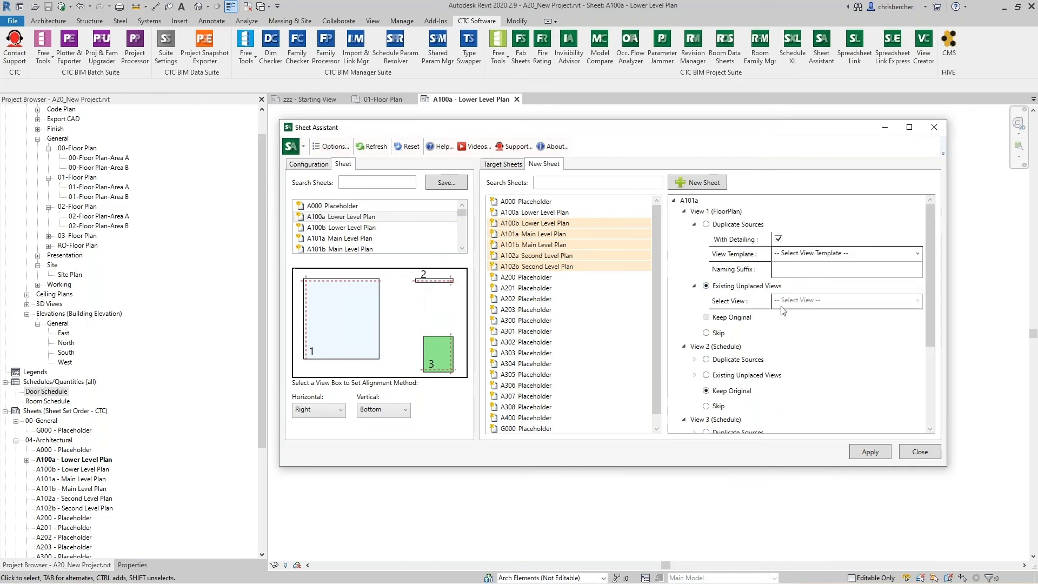
click(701, 289)
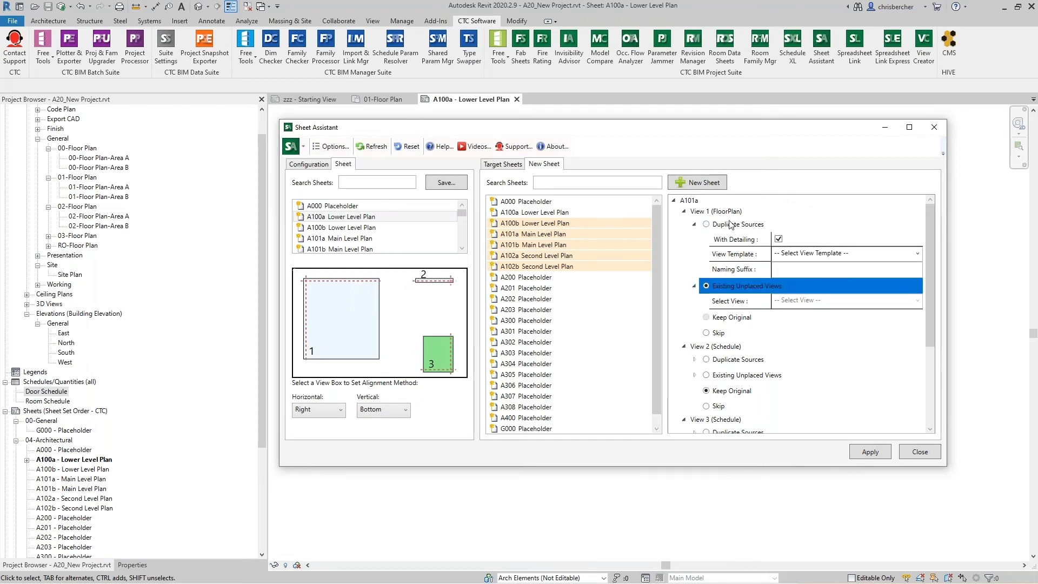
Review the view source options for A101a and A101b, and close Sheet Assistant without applying them
mouse_move(762, 130)
mouse_down()
mouse_move(745, 133)
mouse_move(790, 185)
mouse_up()
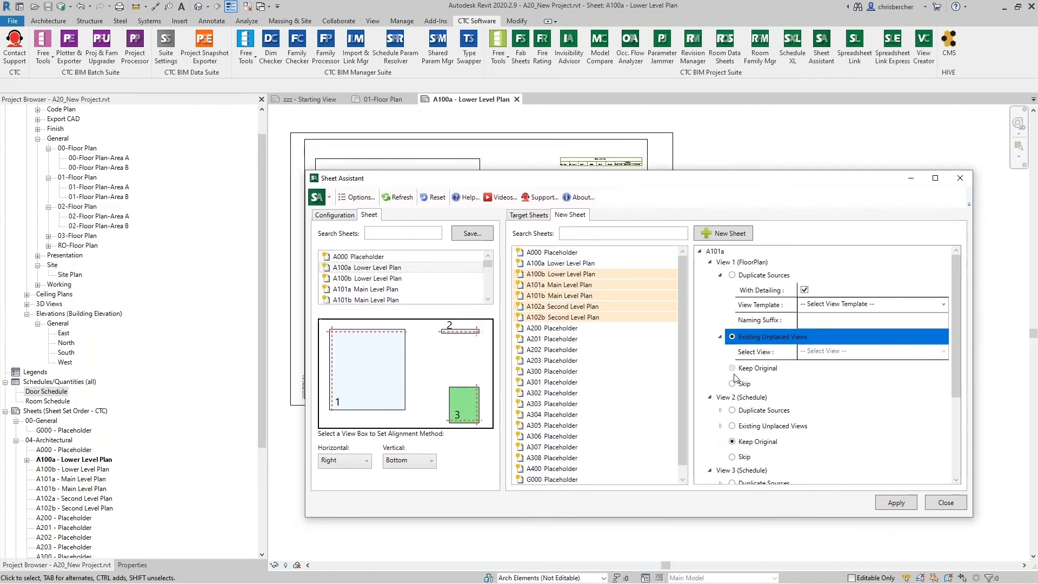
scroll(774, 413, down, 2)
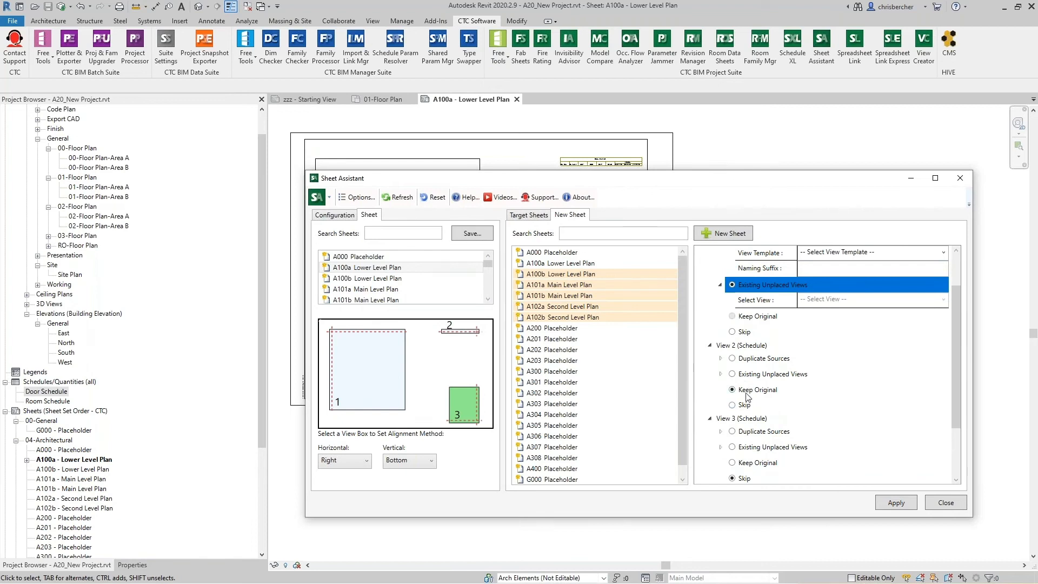
scroll(748, 399, down, 2)
scroll(775, 456, down, 1)
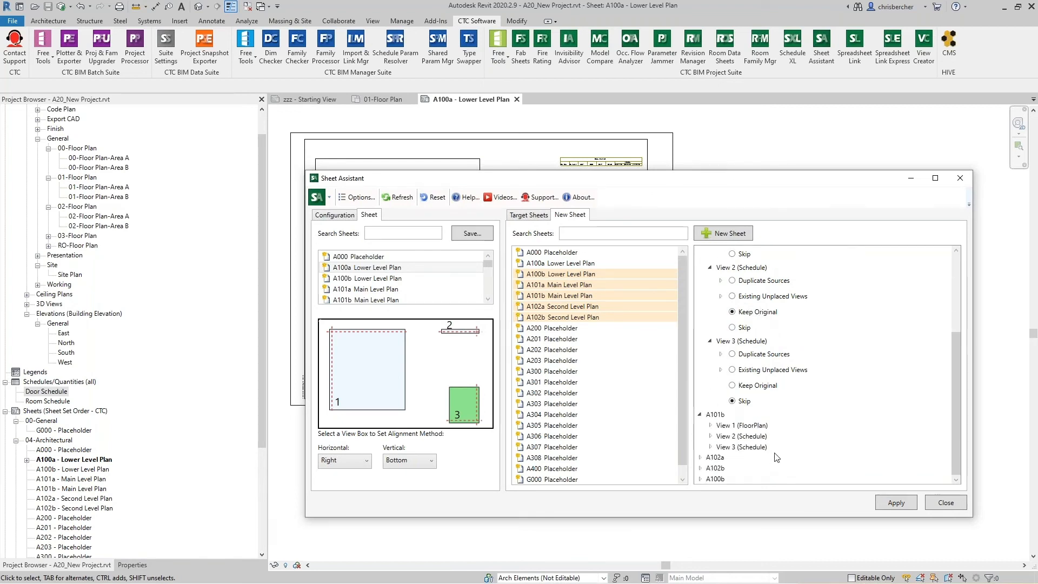
click(943, 503)
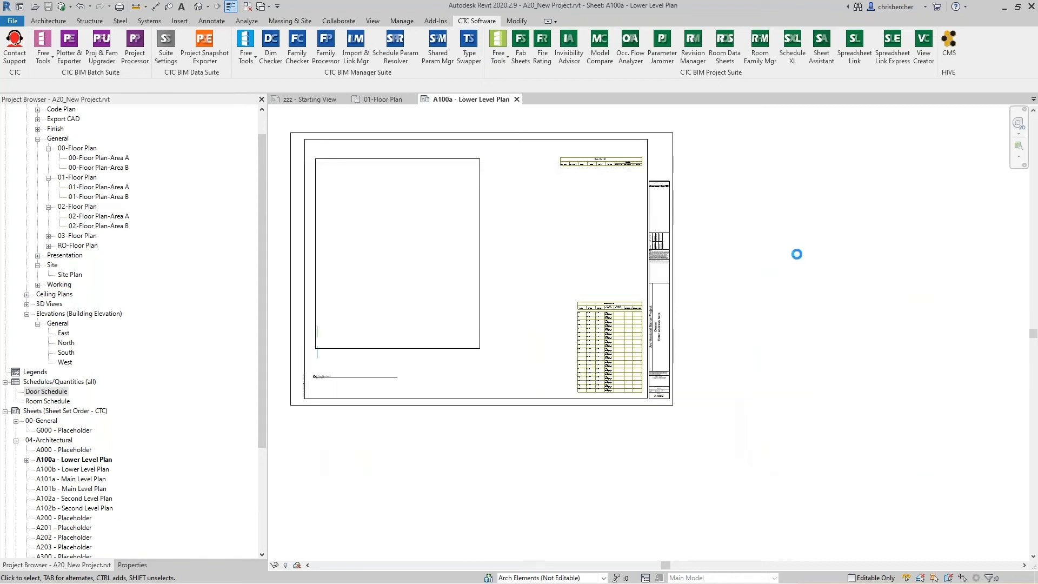
Reopen Sheet Assistant and use the sheet A100a Lower Level Plan as the layout source instead of the saved Area Plan Sheets configuration
click(820, 58)
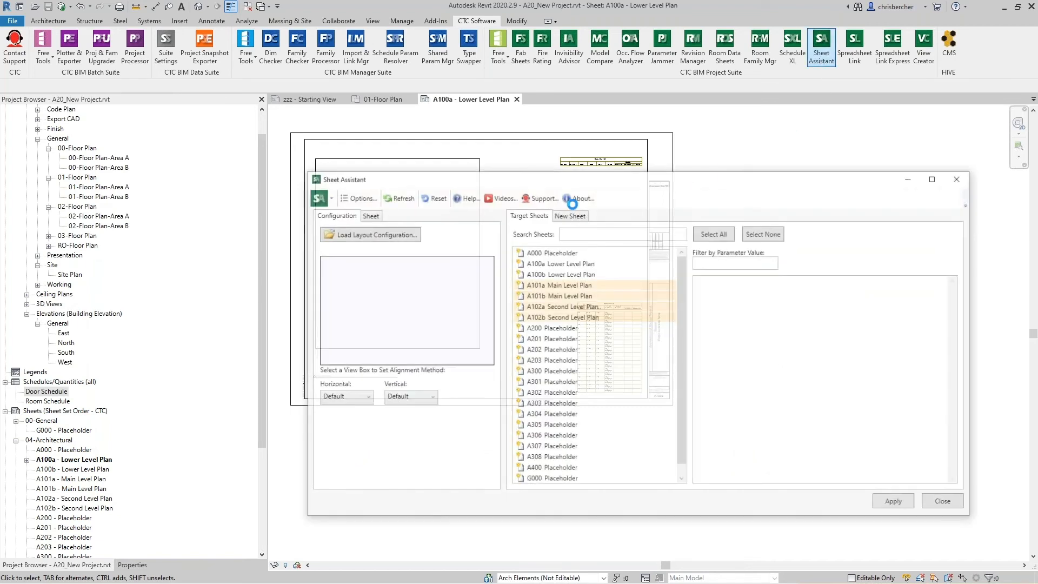
drag(639, 187, 610, 149)
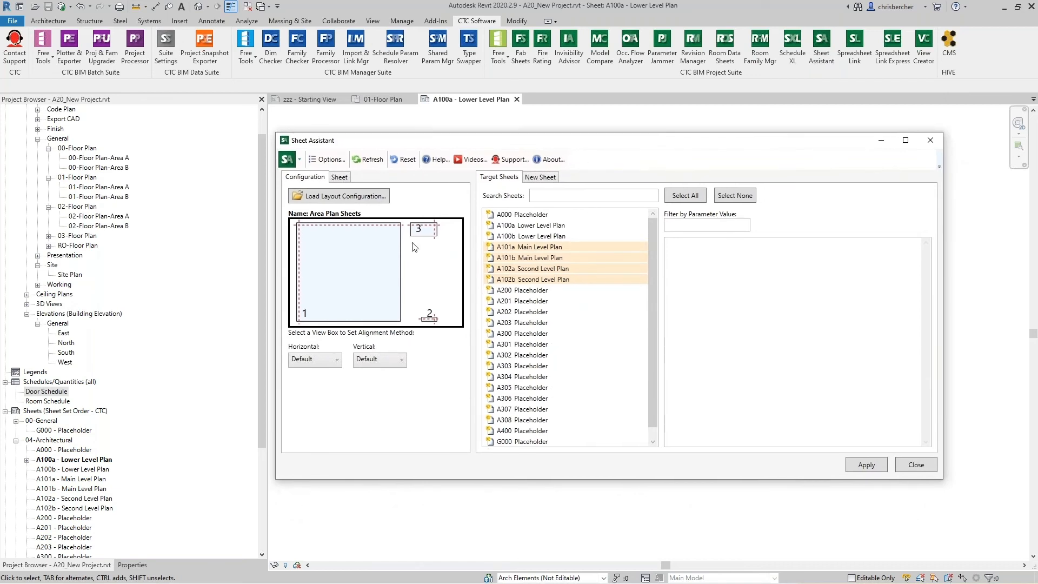
click(335, 264)
click(323, 361)
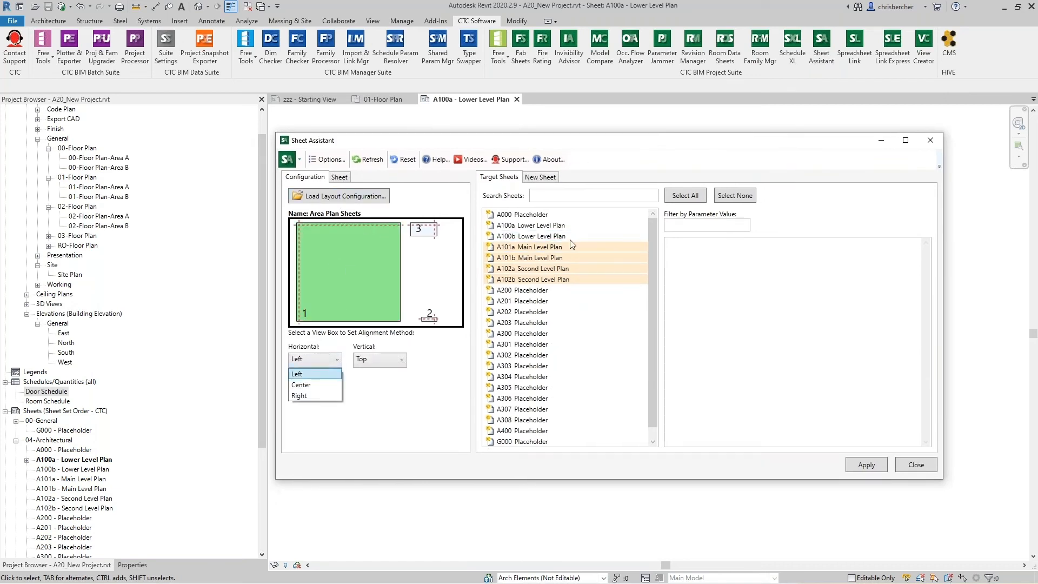
click(335, 180)
click(333, 176)
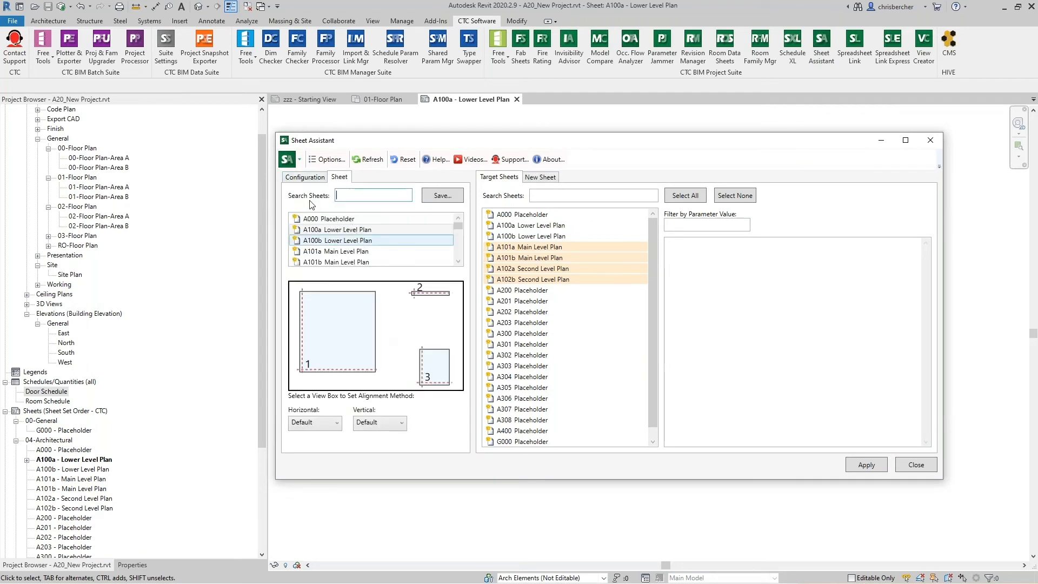
click(346, 243)
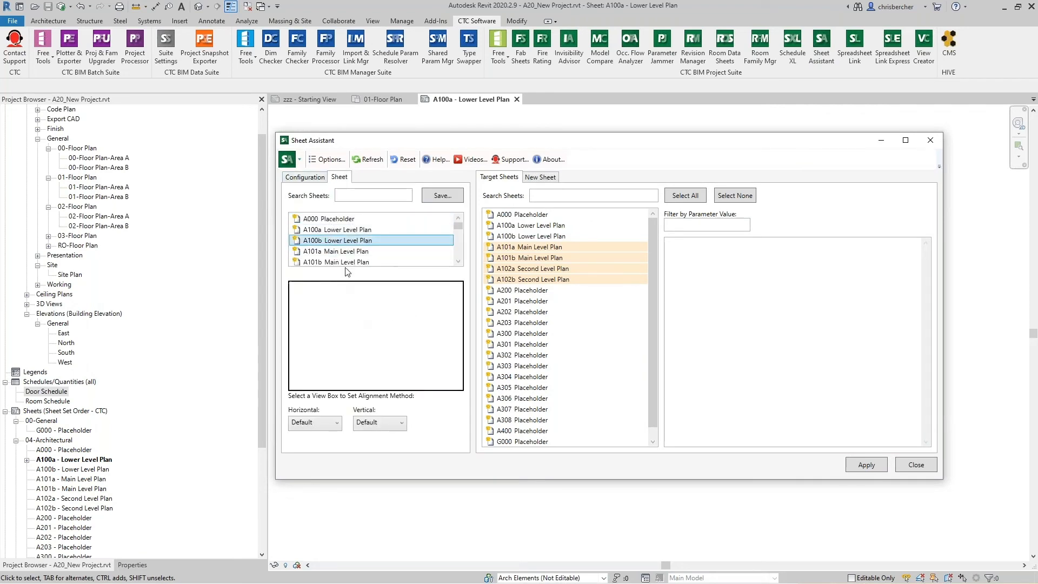
click(342, 229)
Set the alignment of view box 2 in the A100a layout to Right horizontally and Top vertically
click(352, 347)
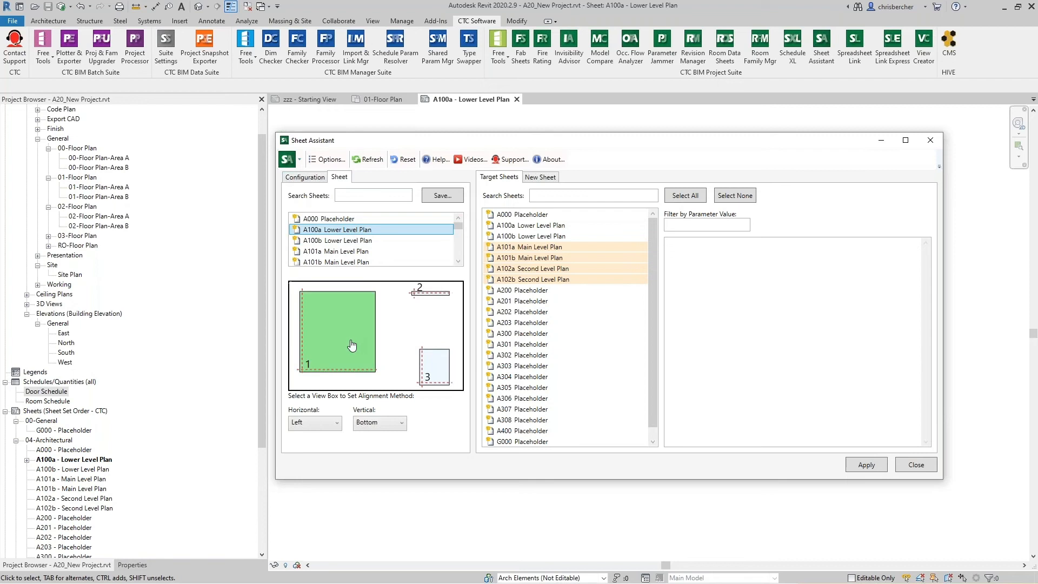
click(431, 293)
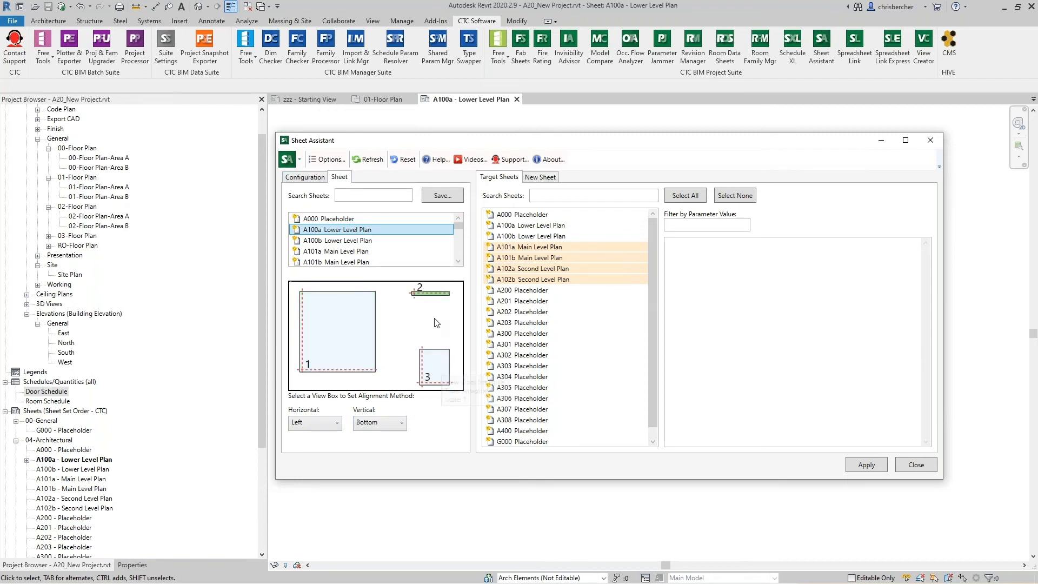
click(387, 425)
click(373, 437)
click(333, 424)
click(331, 460)
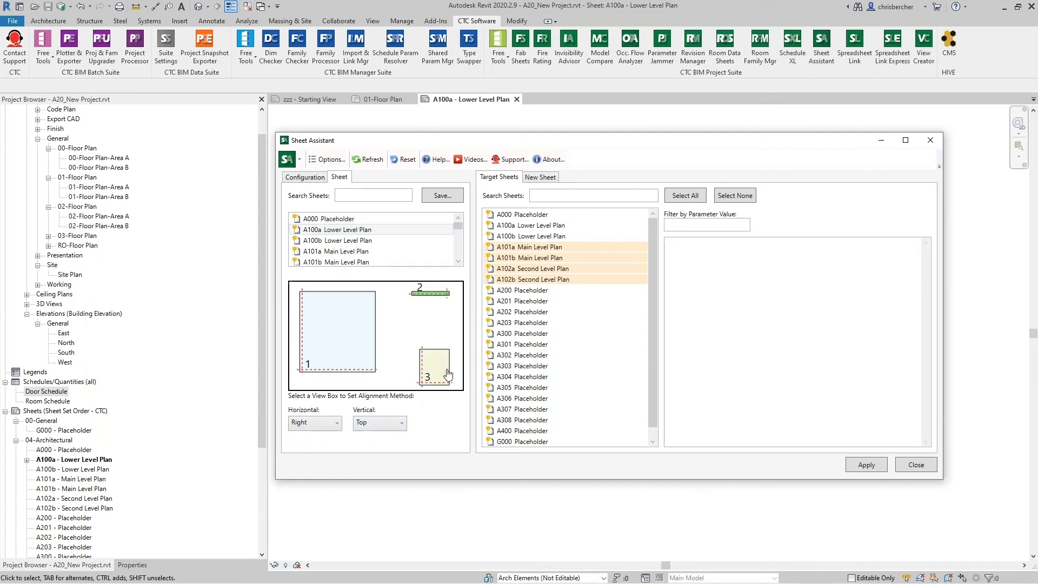
Set the alignment of view box 3 in the A100a layout to Right horizontally and Bottom vertically
click(445, 372)
click(388, 426)
click(309, 424)
click(309, 425)
click(324, 460)
Add A100b Lower Level Plan to the target sheets, keeping A101a, A101b, A102a and A102b selected
click(541, 246)
click(535, 236)
click(542, 247)
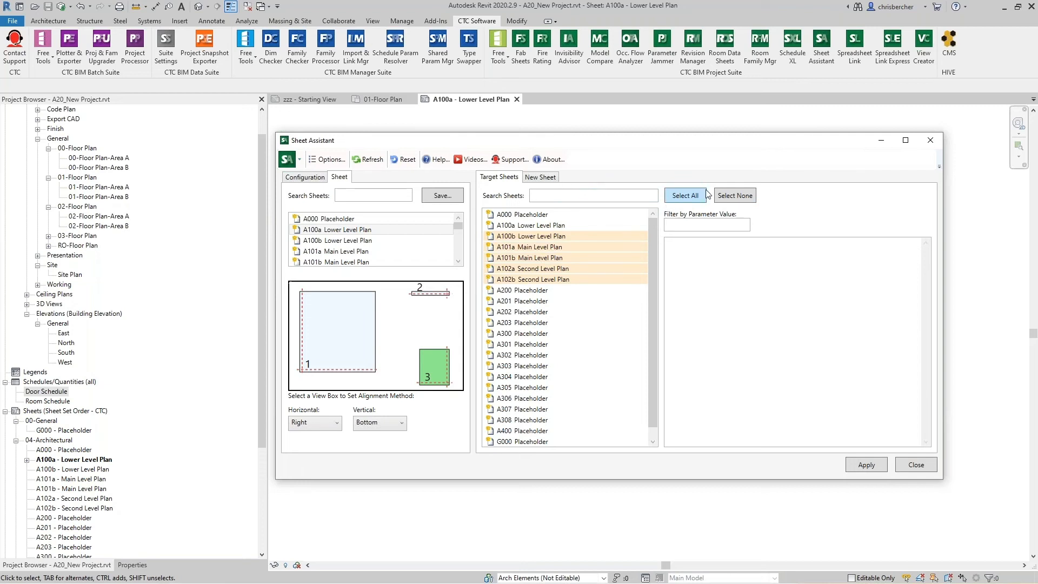
For new sheet A101a, assign the existing unplaced view FloorPlan - 00-Floor Plan-Area B to View 1
click(552, 178)
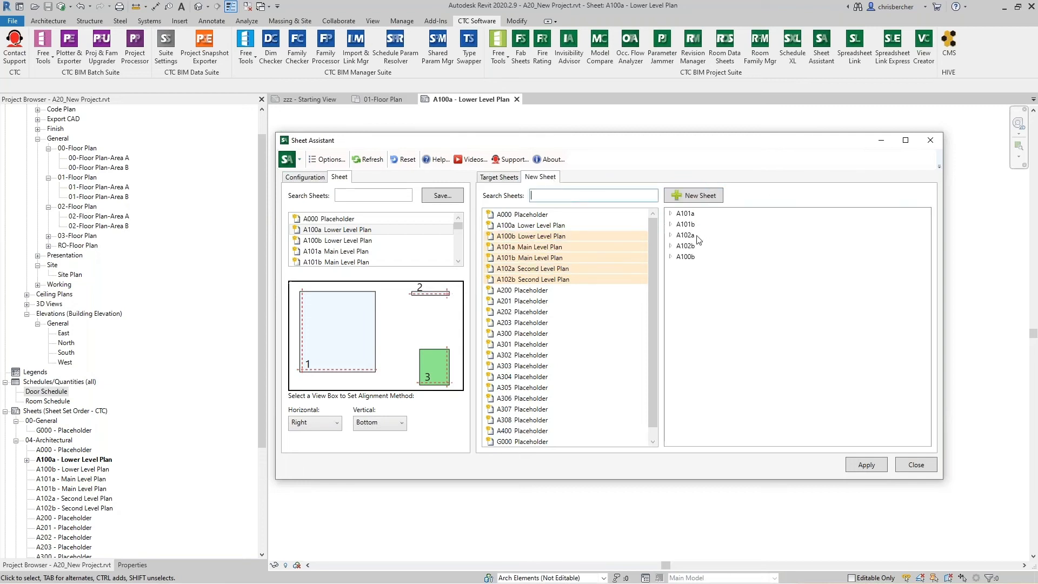
click(671, 214)
click(681, 225)
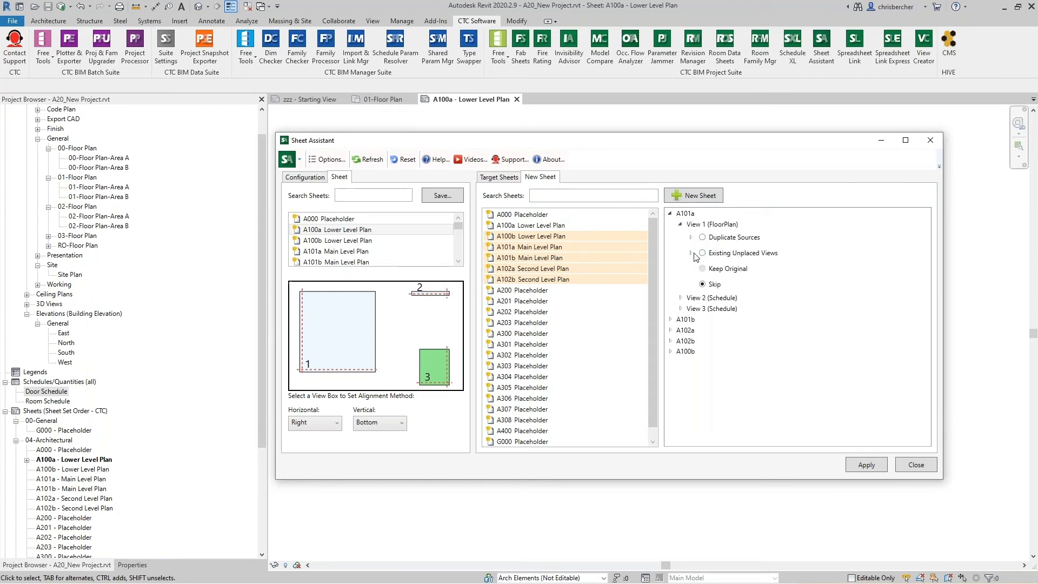
click(692, 253)
click(831, 268)
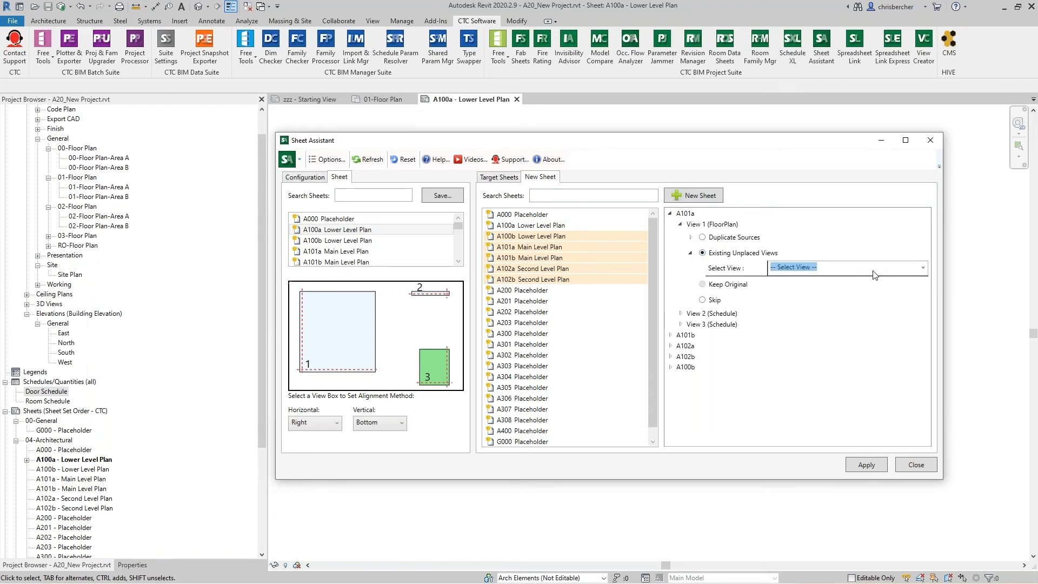
click(923, 268)
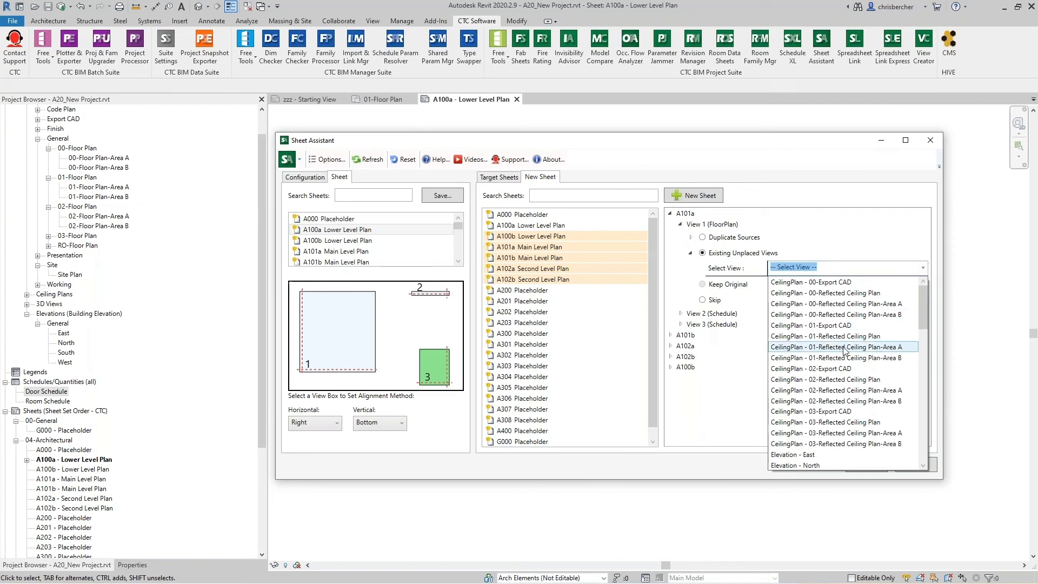
scroll(844, 373, down, 5)
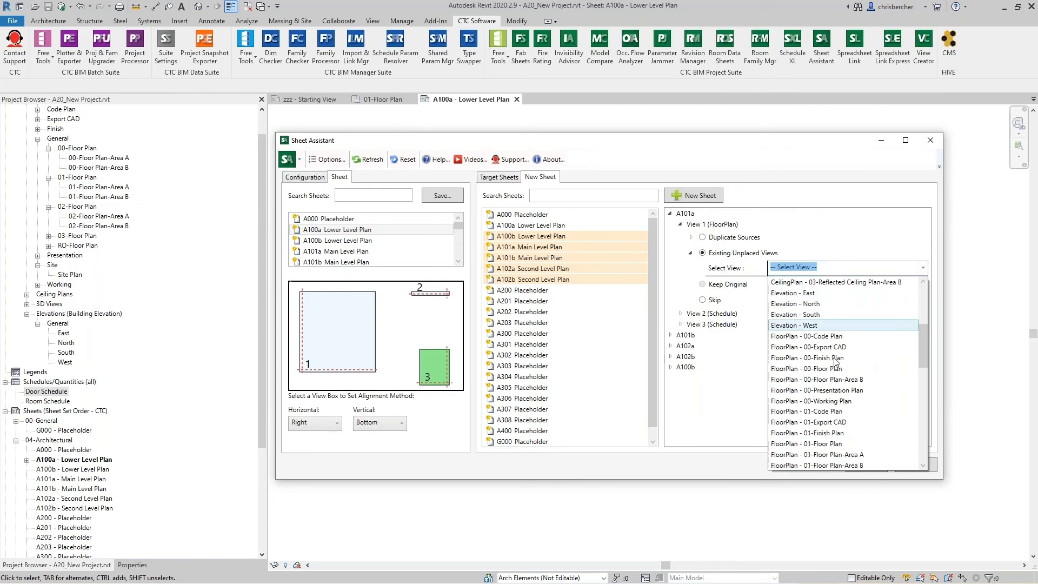
click(842, 381)
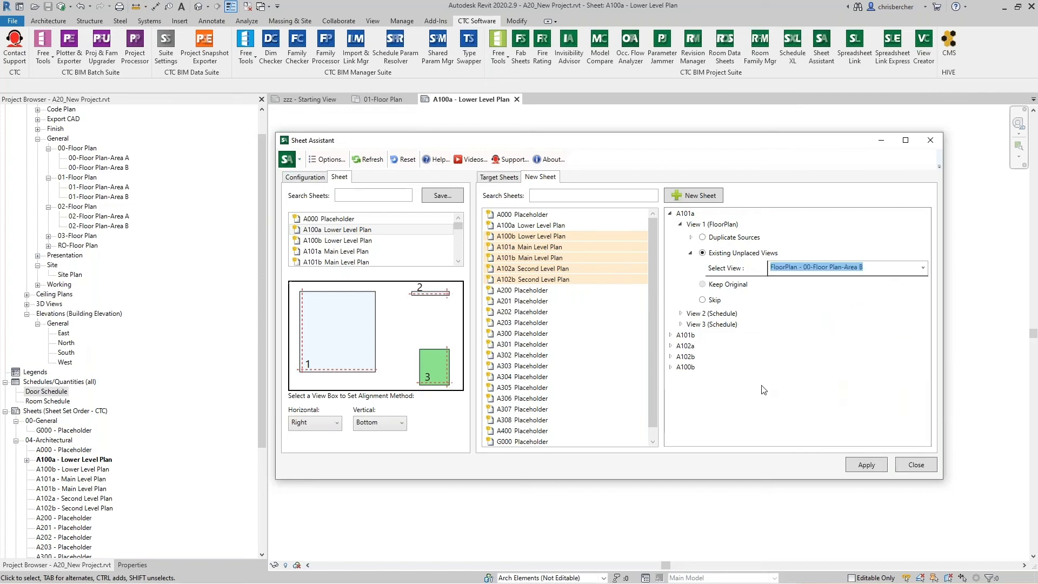
Set A101a's schedule views, View 2 and View 3, to Keep Original
click(682, 314)
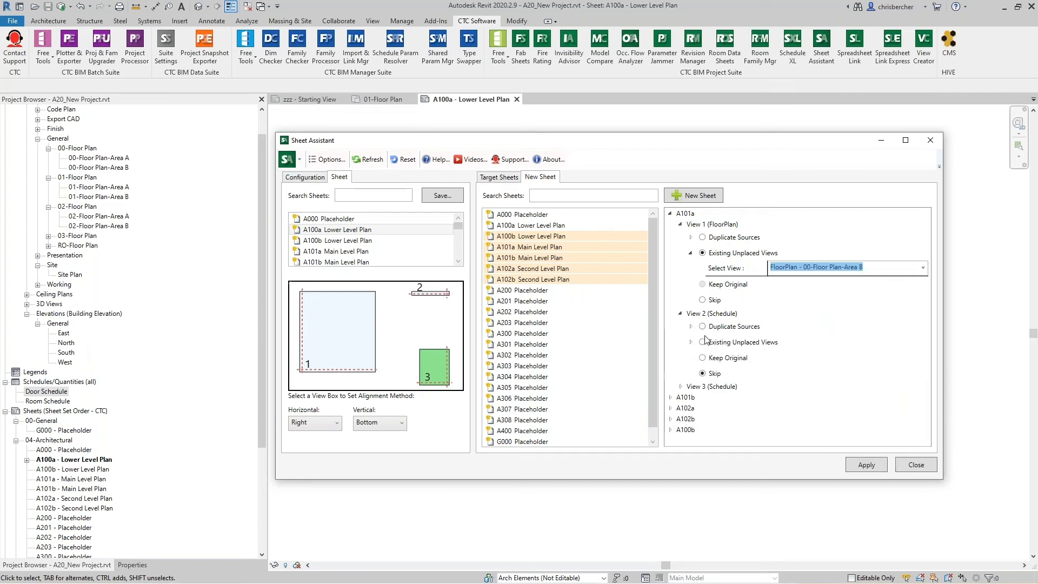
click(703, 358)
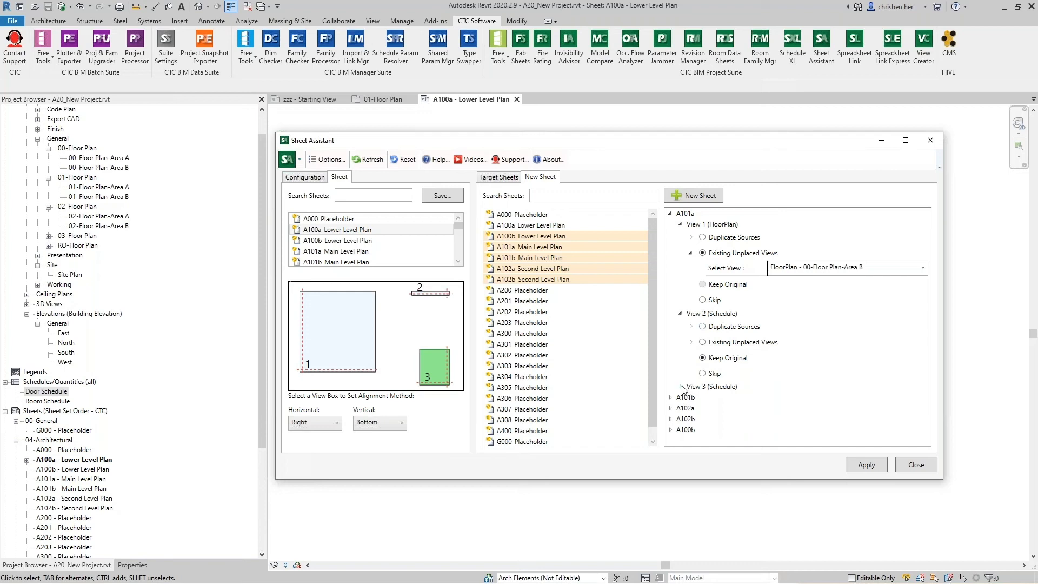
click(682, 387)
scroll(760, 425, down, 2)
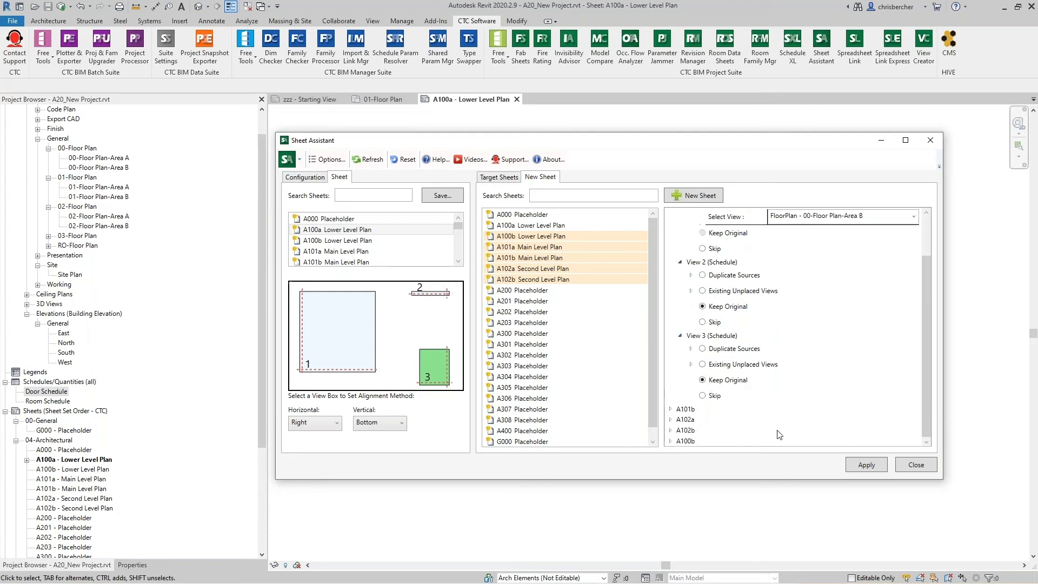
For new sheet A101b, assign the existing unplaced view FloorPlan - 01-Floor Plan-Area A to View 1
click(670, 410)
scroll(702, 406, down, 2)
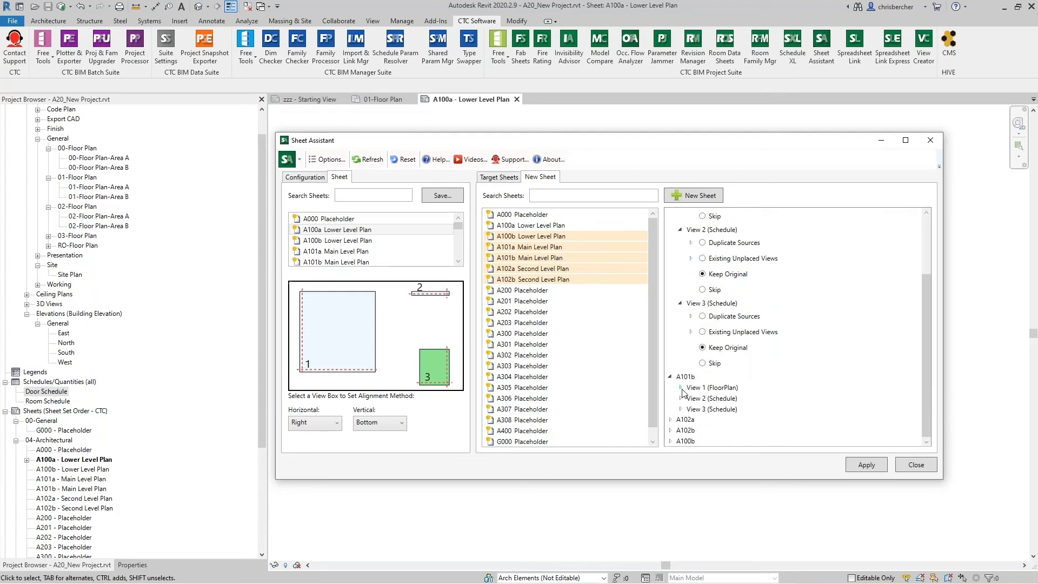
click(681, 388)
scroll(716, 398, down, 1)
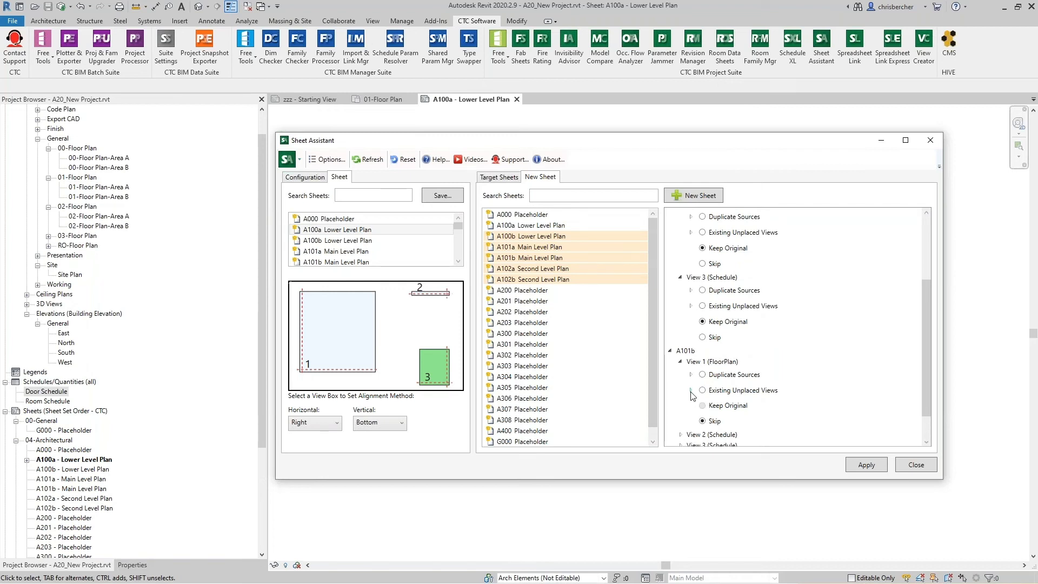
click(692, 393)
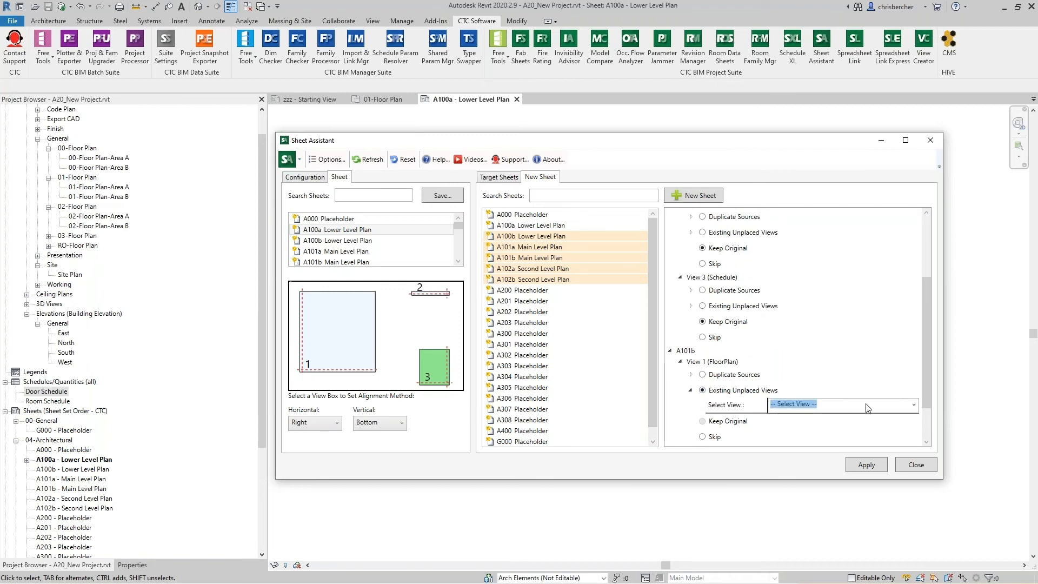
click(898, 404)
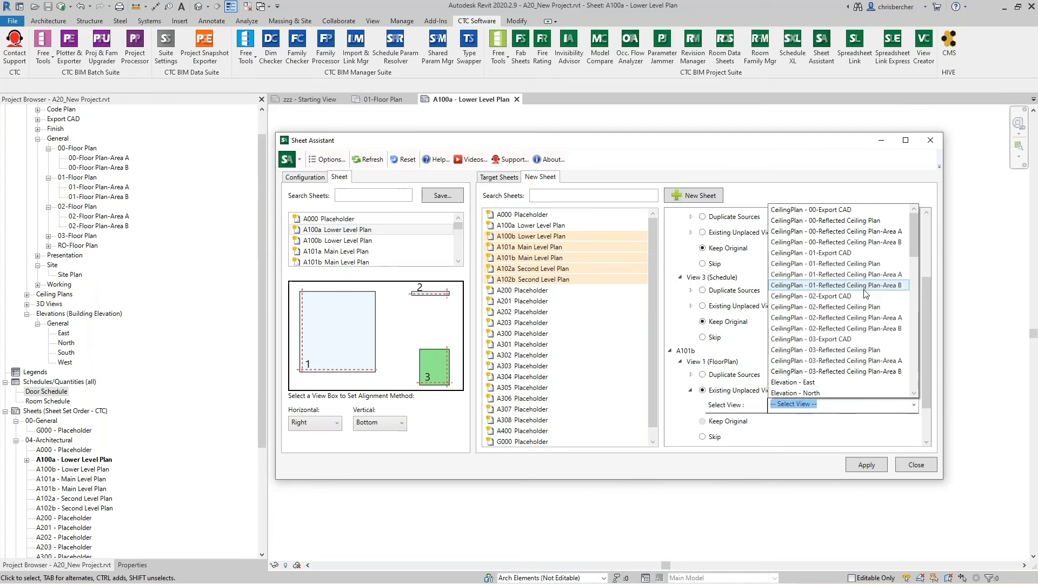
scroll(865, 292, down, 9)
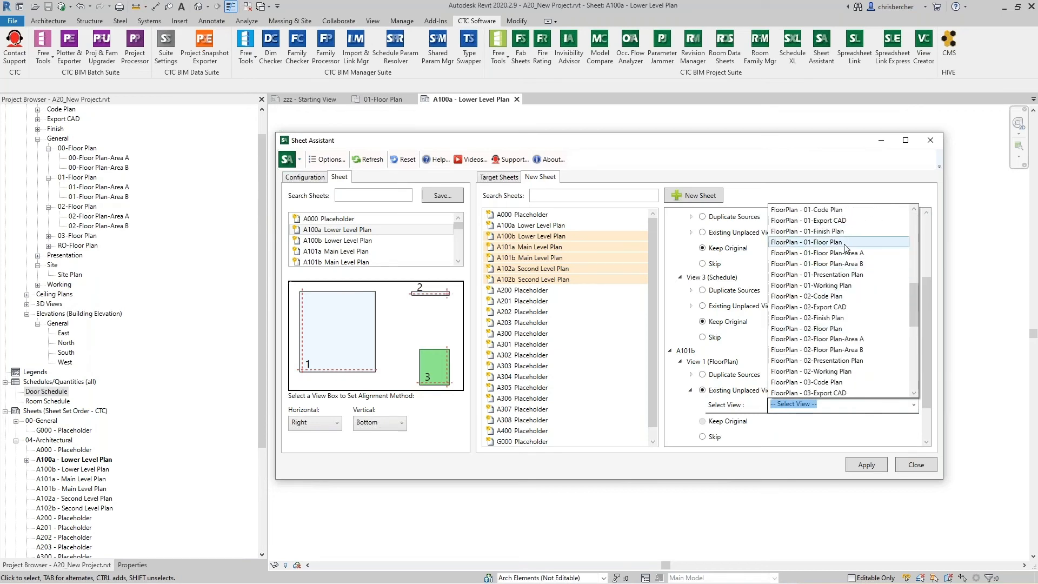
click(845, 253)
Set A101b's schedule views, View 2 and View 3, to Keep Original
scroll(728, 429, down, 2)
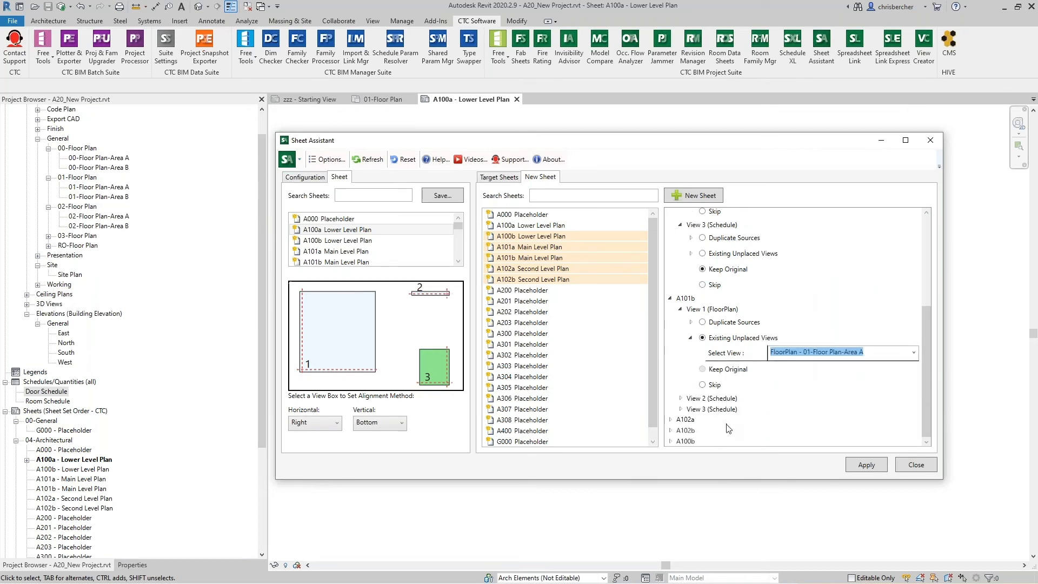
click(681, 400)
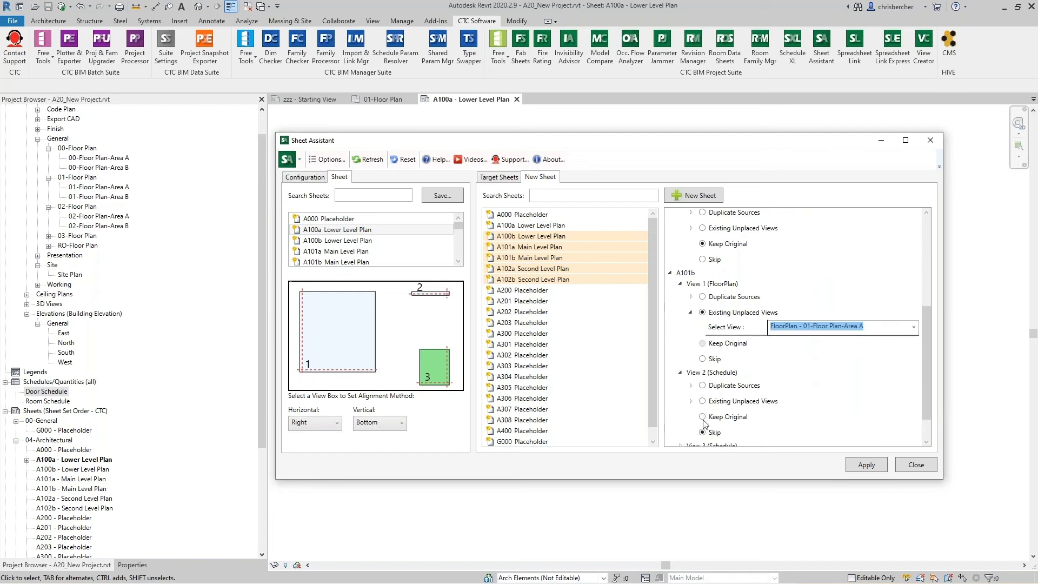
click(703, 417)
scroll(706, 423, down, 2)
click(682, 410)
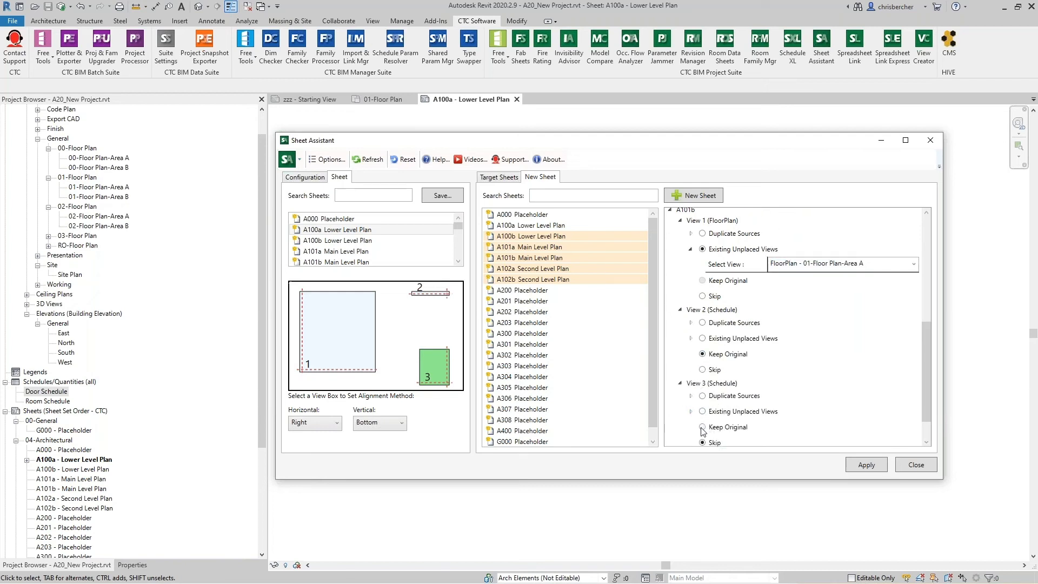
click(702, 427)
For new sheet A102a, assign the existing unplaced view FloorPlan - 02-Floor Plan-Area A to View 1
scroll(702, 423, down, 2)
click(676, 423)
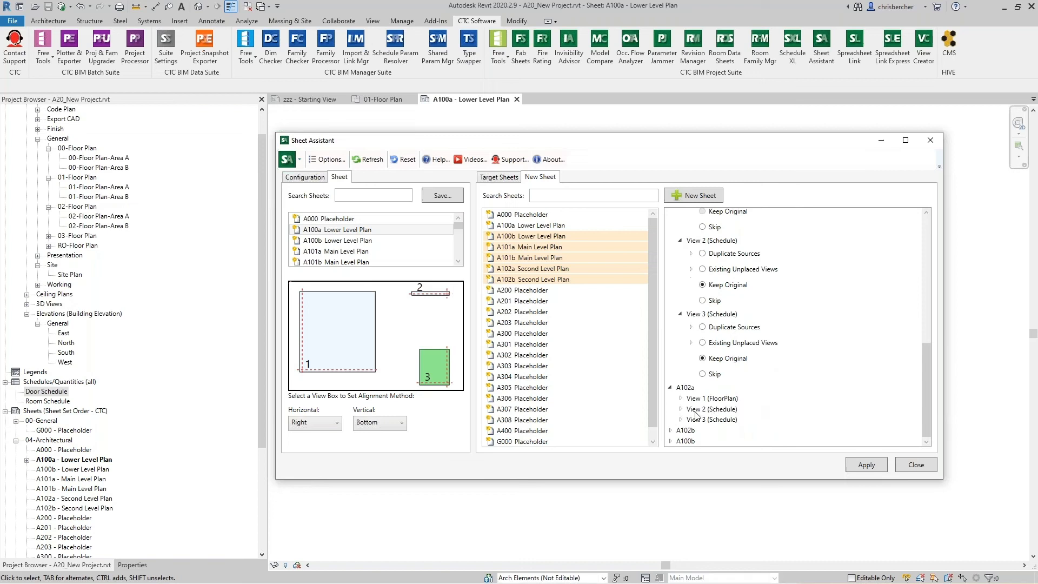
click(682, 399)
click(691, 402)
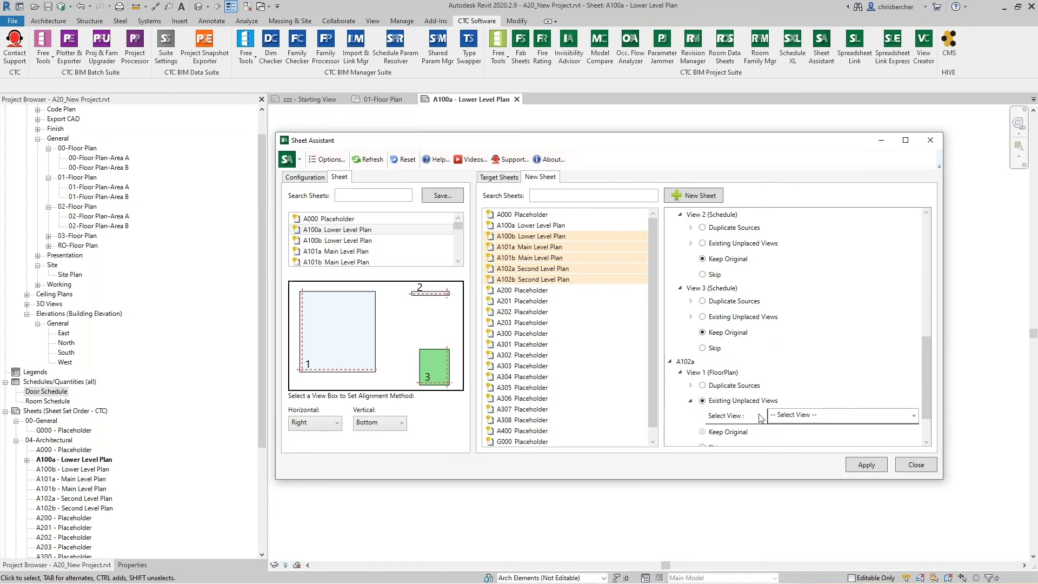
click(914, 417)
scroll(843, 308, down, 2)
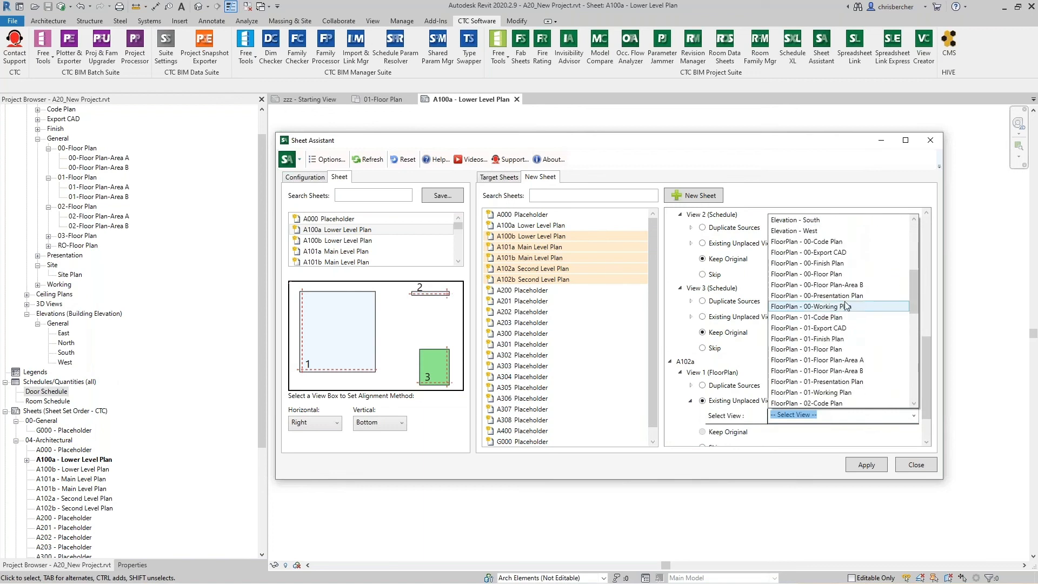
click(857, 371)
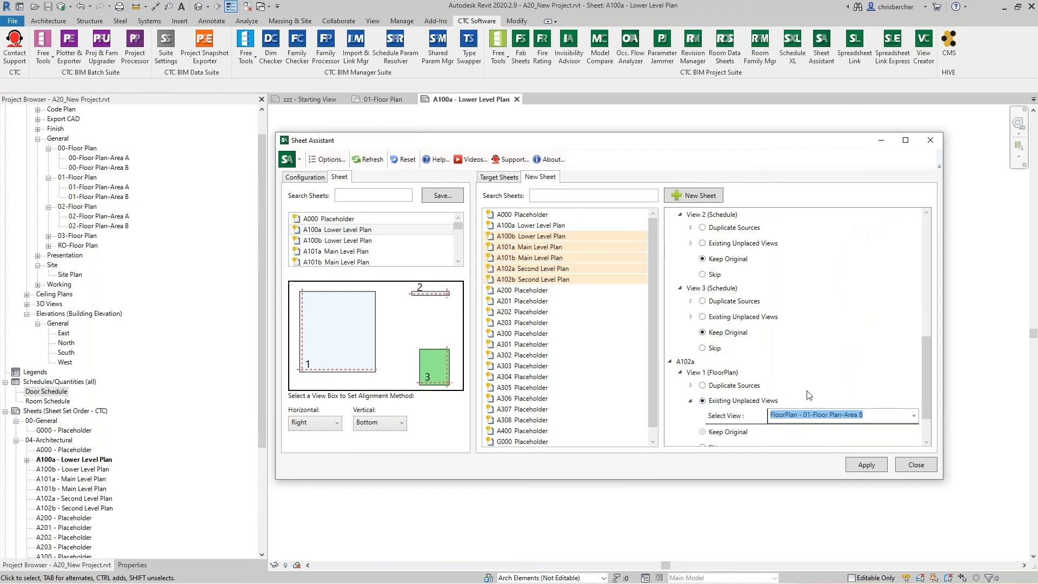
click(911, 415)
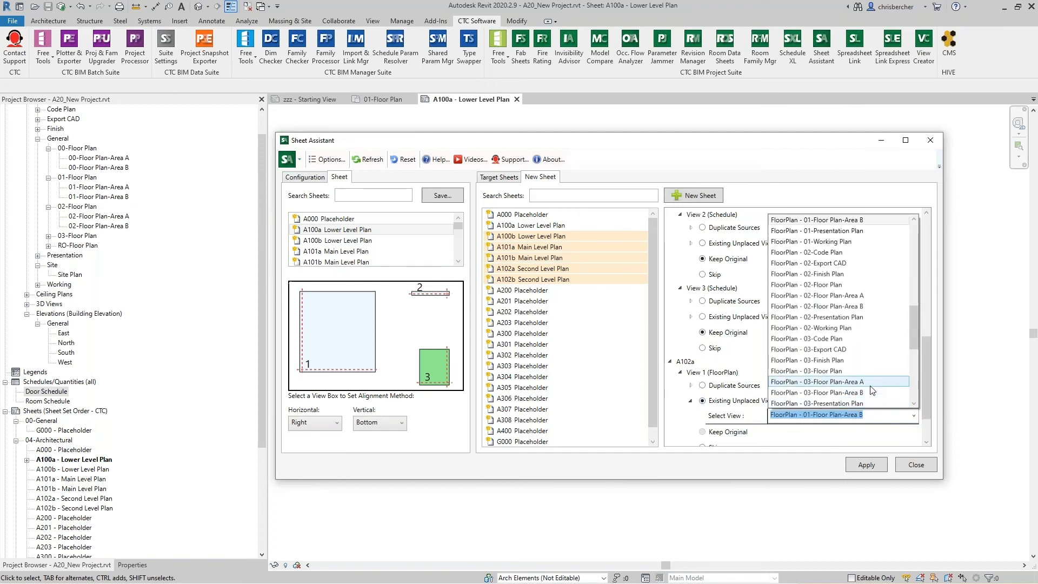
click(882, 296)
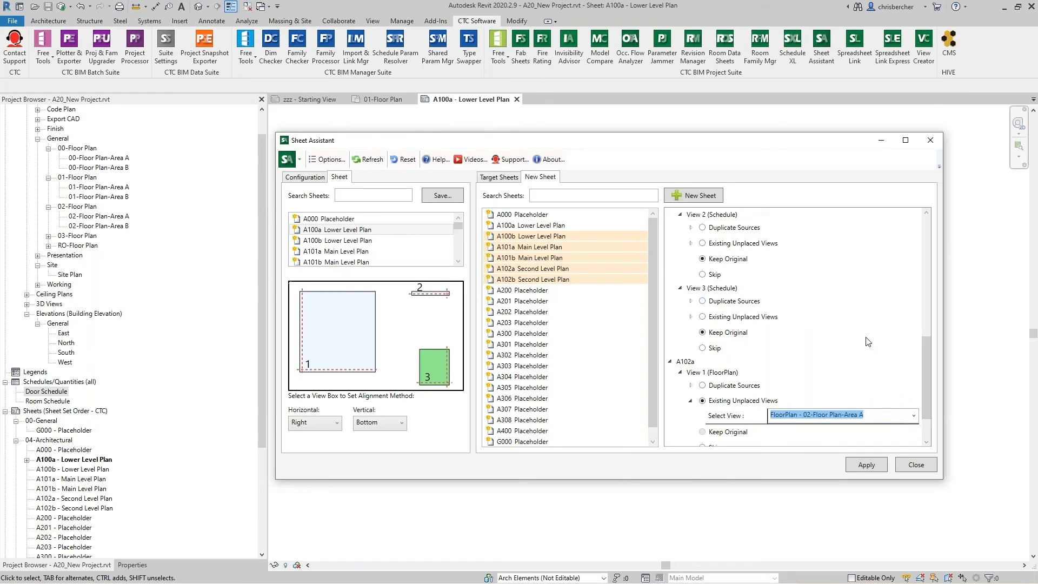
Change View 1 of new sheet A101b to the existing unplaced view FloorPlan - 00-Floor Plan-Area B
scroll(868, 342, up, 2)
scroll(831, 244, up, 1)
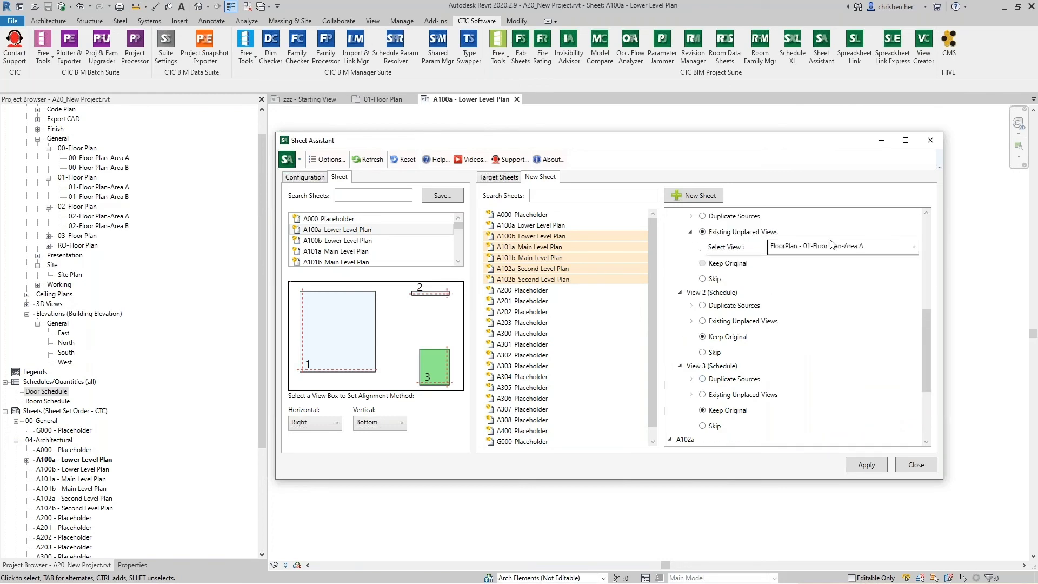
click(906, 247)
click(913, 248)
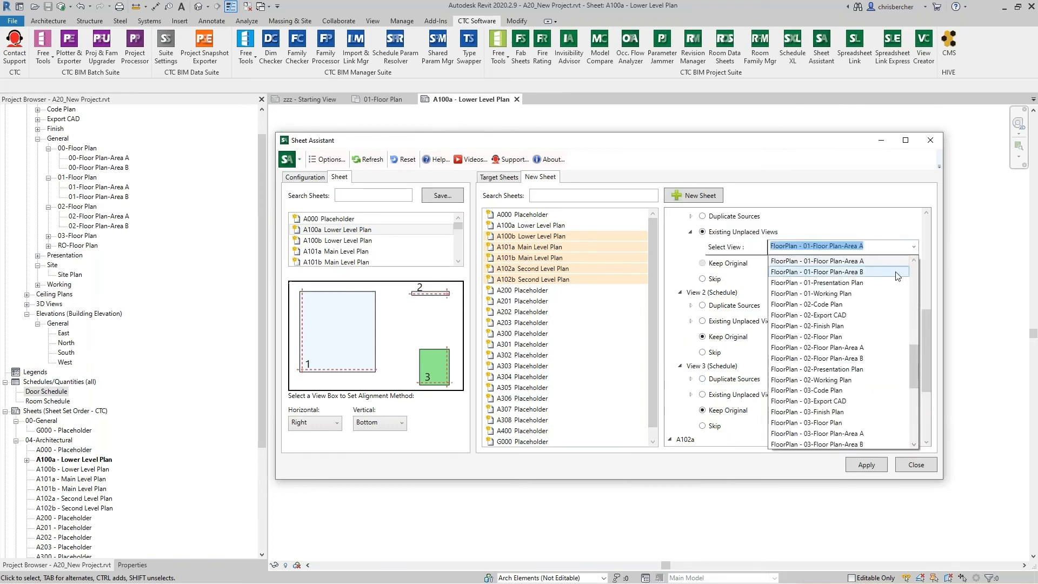
scroll(895, 277, up, 3)
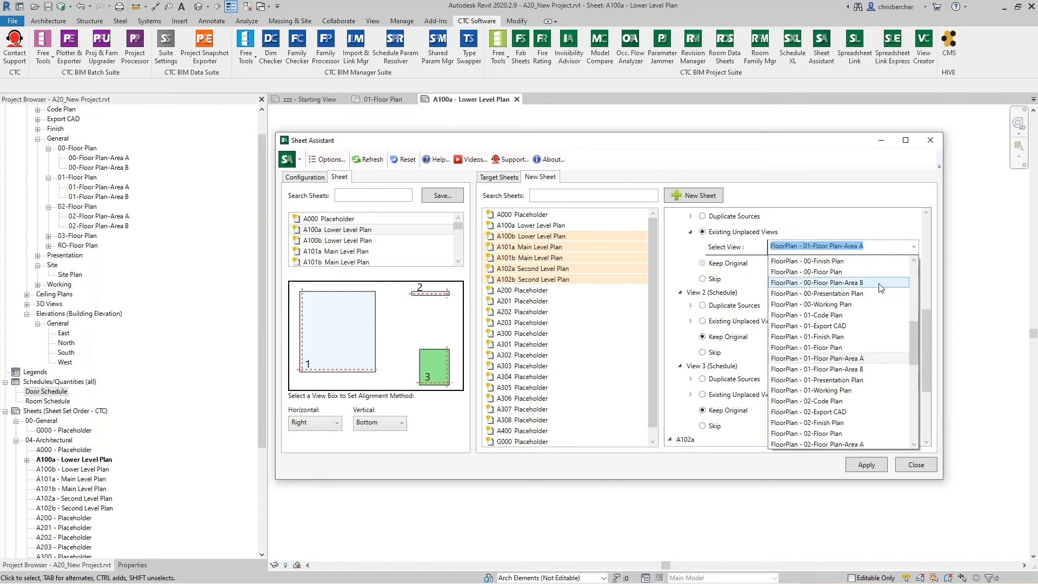
click(881, 284)
click(849, 230)
scroll(849, 236, up, 2)
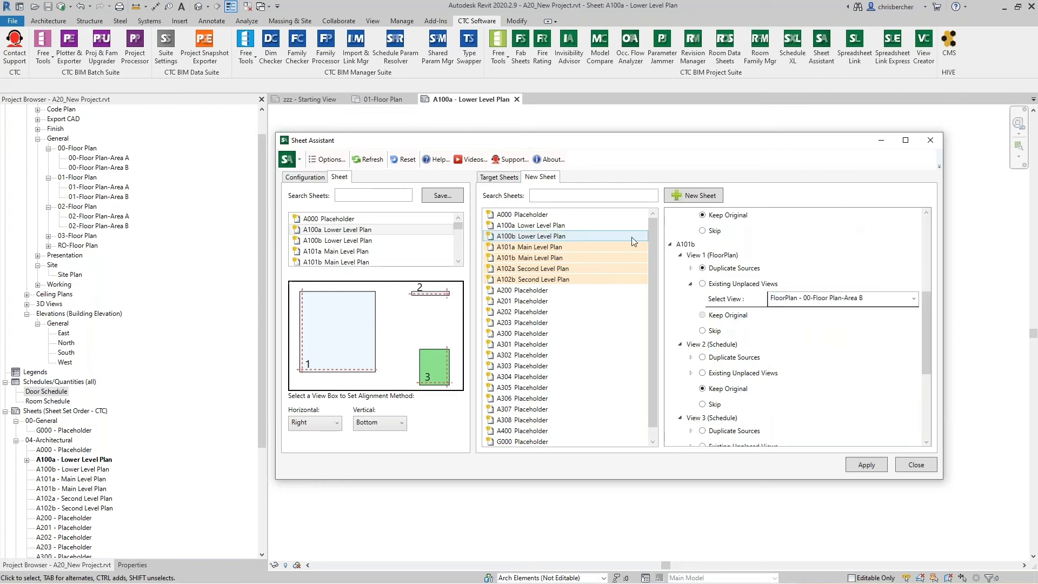
Set View 1 of new sheet A101a to the existing unplaced view FloorPlan - 01-Floor Plan-Area A
scroll(777, 322, down, 2)
scroll(846, 303, up, 10)
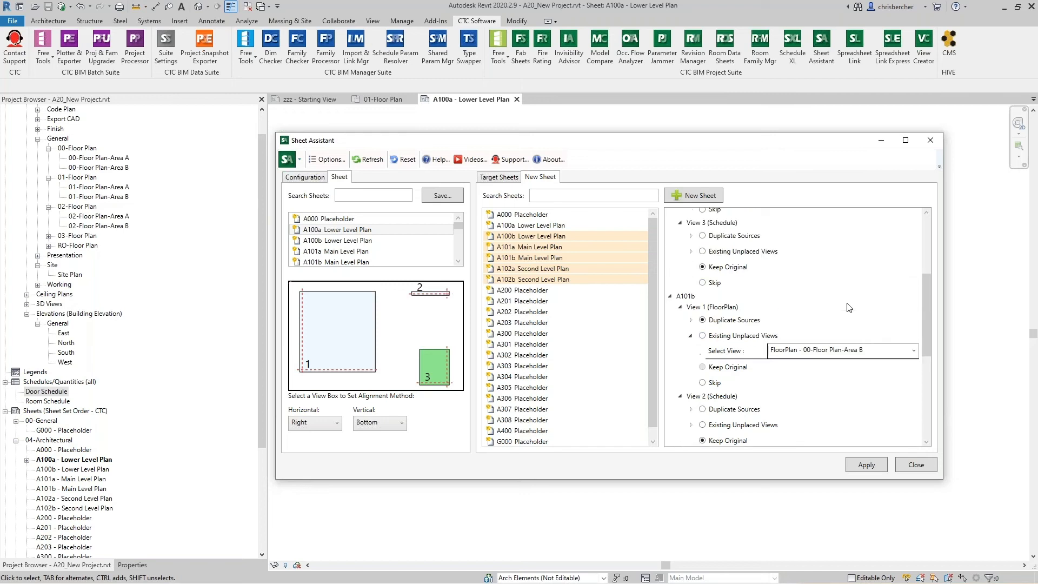
scroll(731, 301, up, 1)
scroll(749, 315, down, 3)
scroll(763, 328, up, 3)
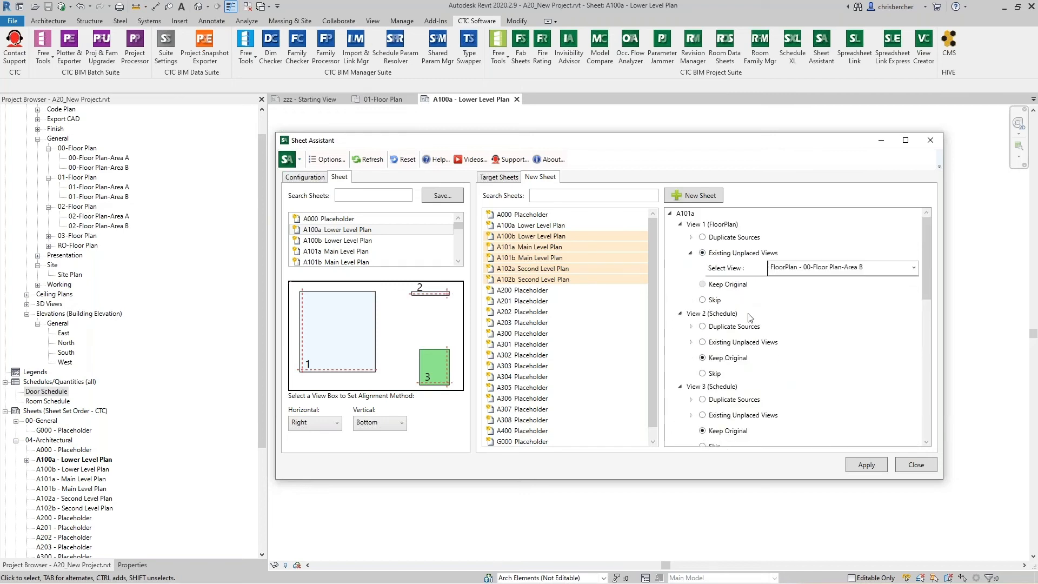
click(913, 269)
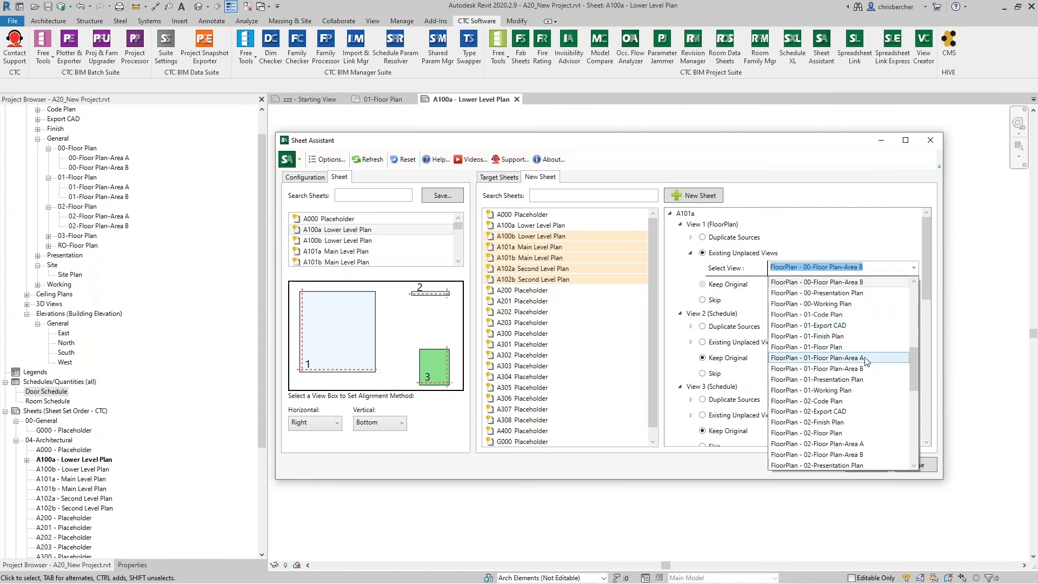
click(864, 358)
Set View 1 of new sheet A101b to the existing unplaced view FloorPlan - 01-Floor Plan-Area B
scroll(860, 346, down, 4)
scroll(851, 343, up, 3)
scroll(800, 349, down, 4)
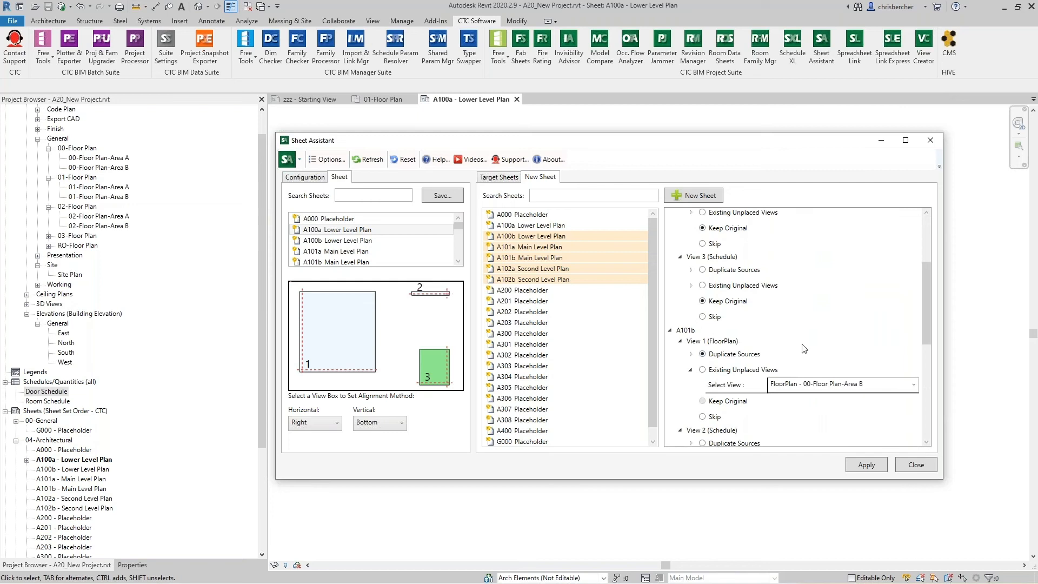
click(887, 386)
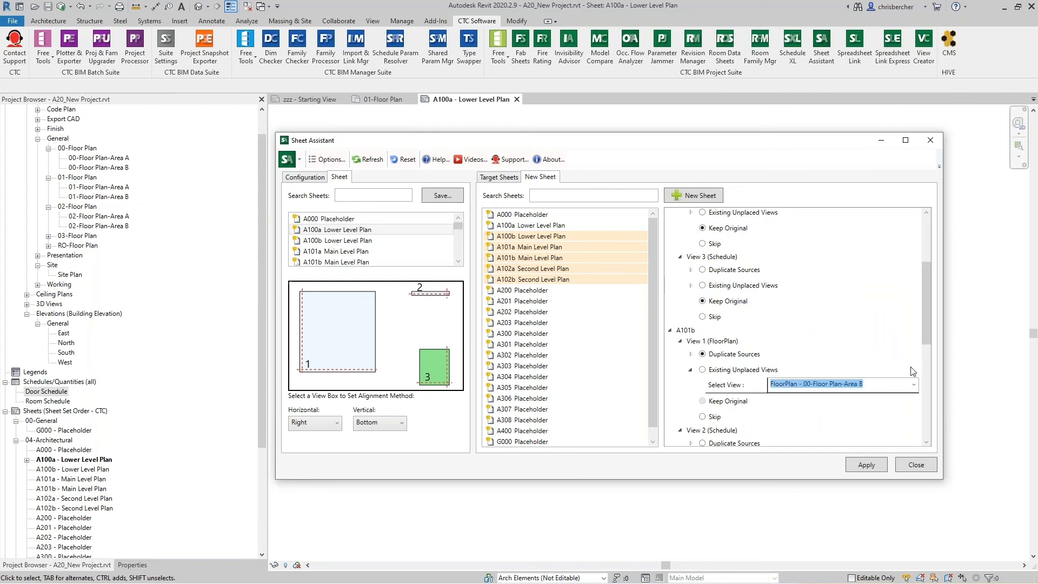
click(911, 384)
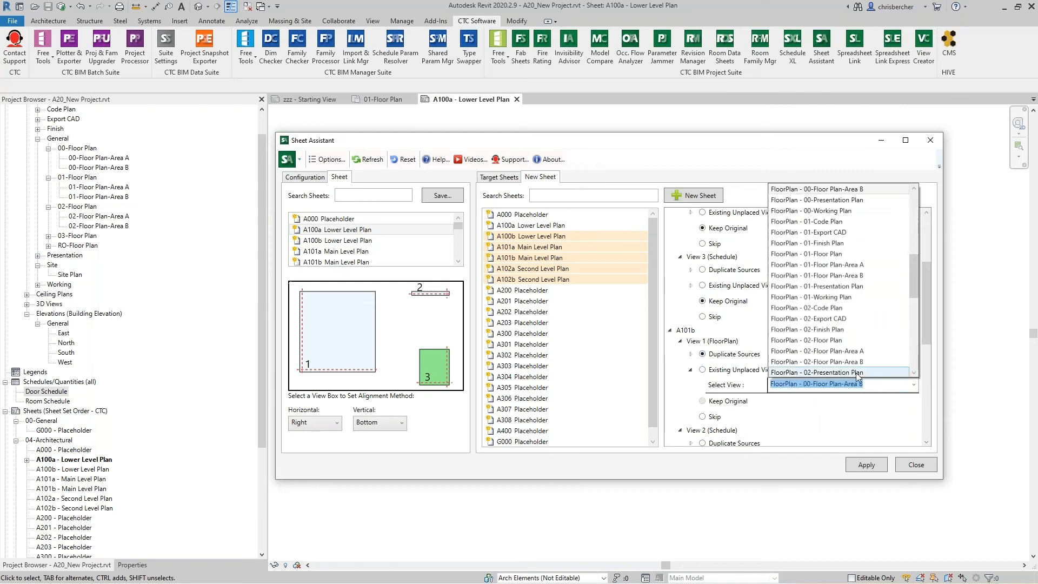
click(841, 277)
click(830, 415)
scroll(828, 417, down, 2)
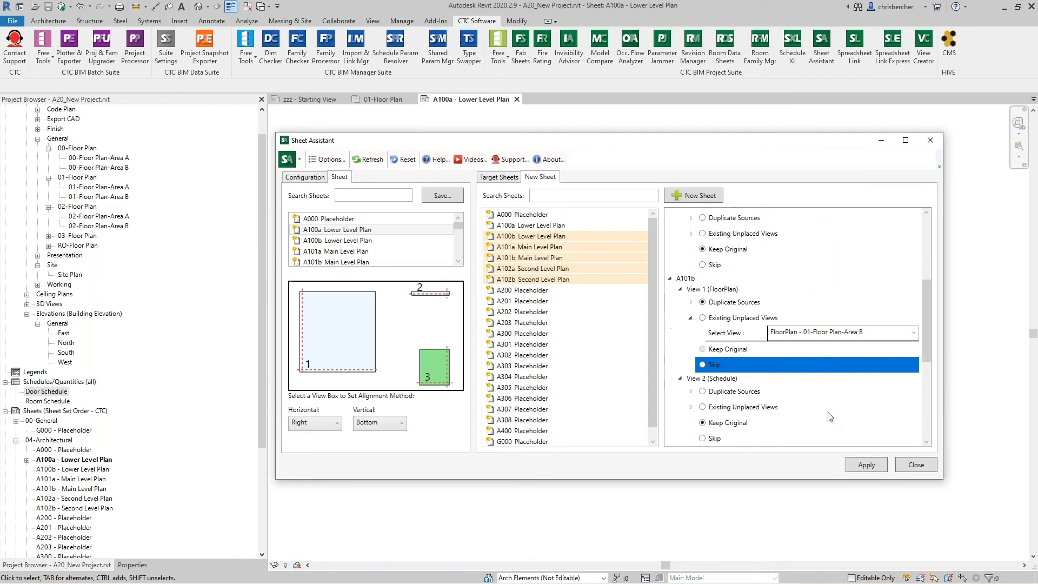
Set A102a's schedule views, View 2 and View 3, to Keep Original
scroll(719, 360, down, 8)
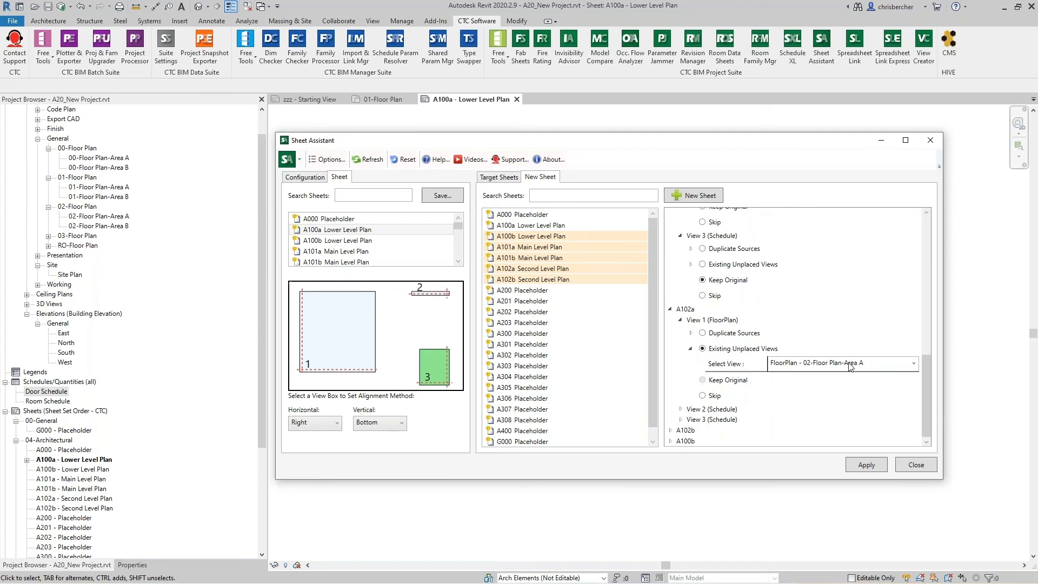
click(679, 409)
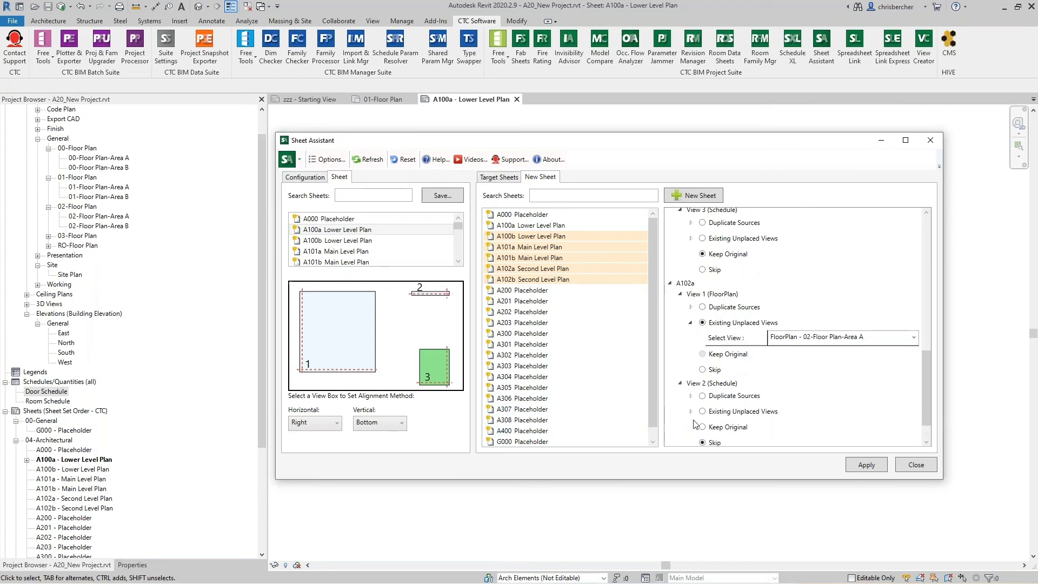
click(703, 426)
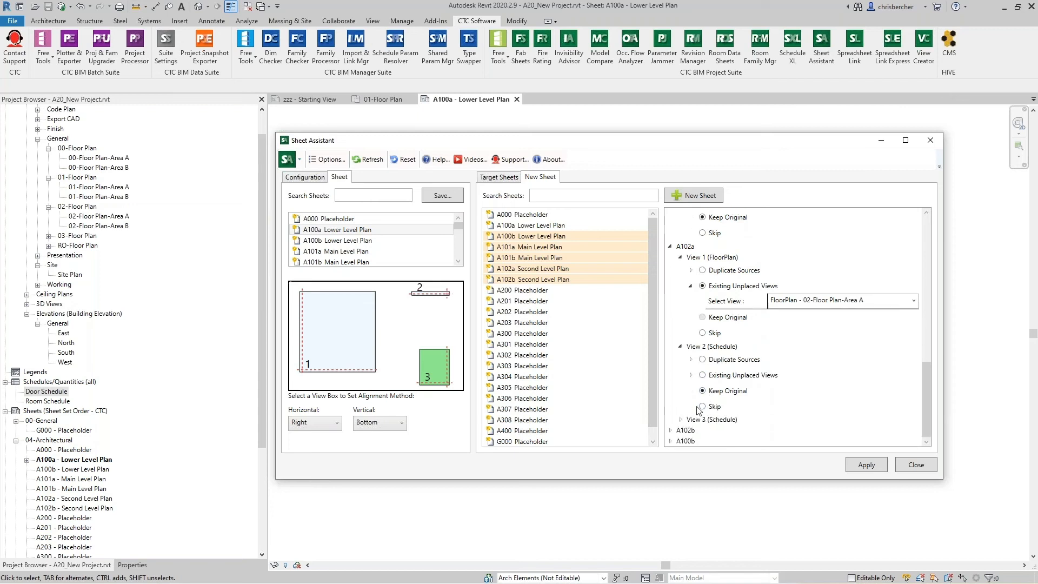
click(680, 421)
click(703, 437)
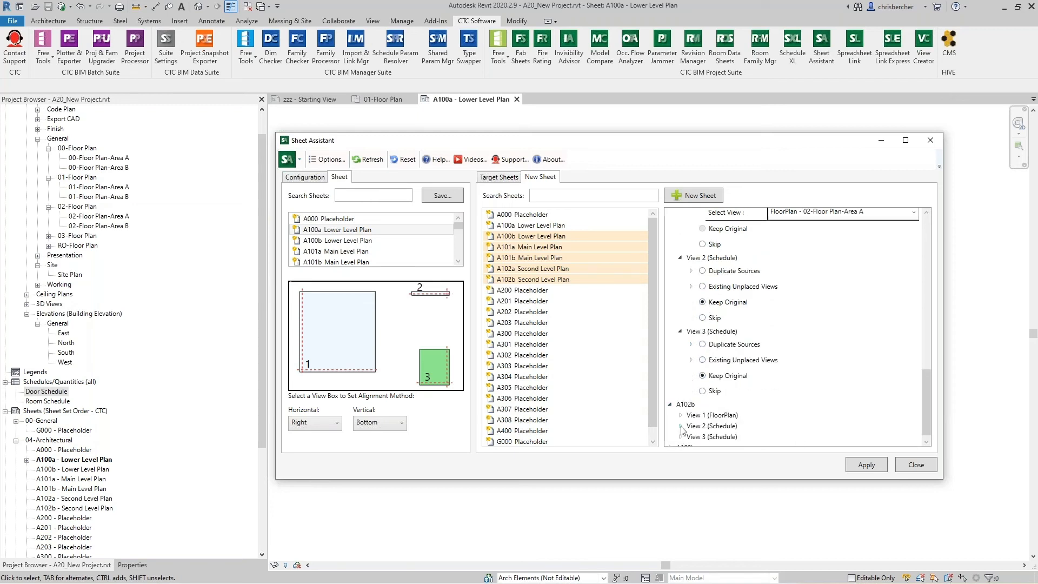
For new sheet A102b, assign the existing unplaced view FloorPlan - 02-Floor Plan-Area B to View 1
click(681, 415)
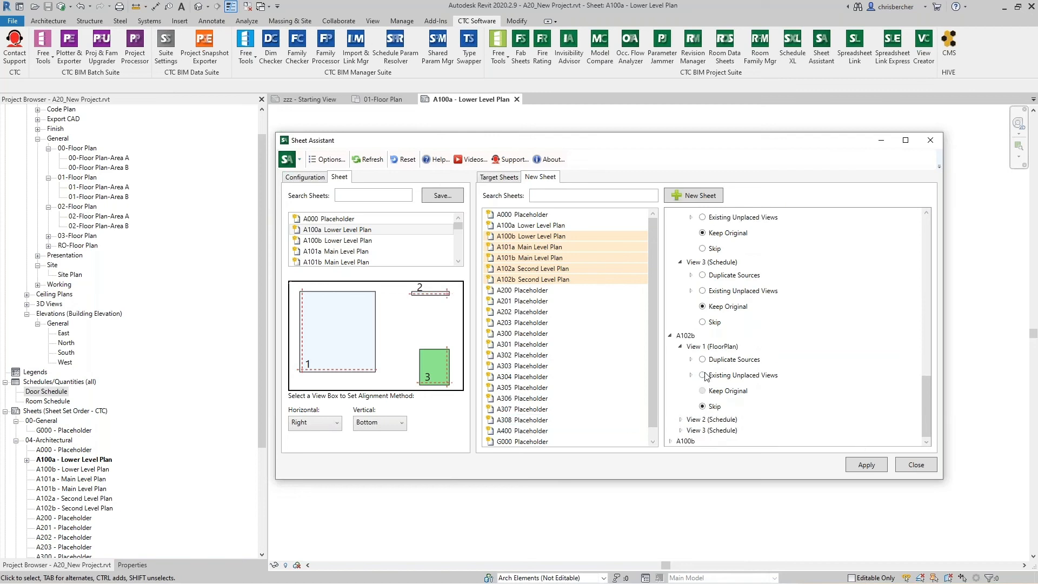
click(834, 391)
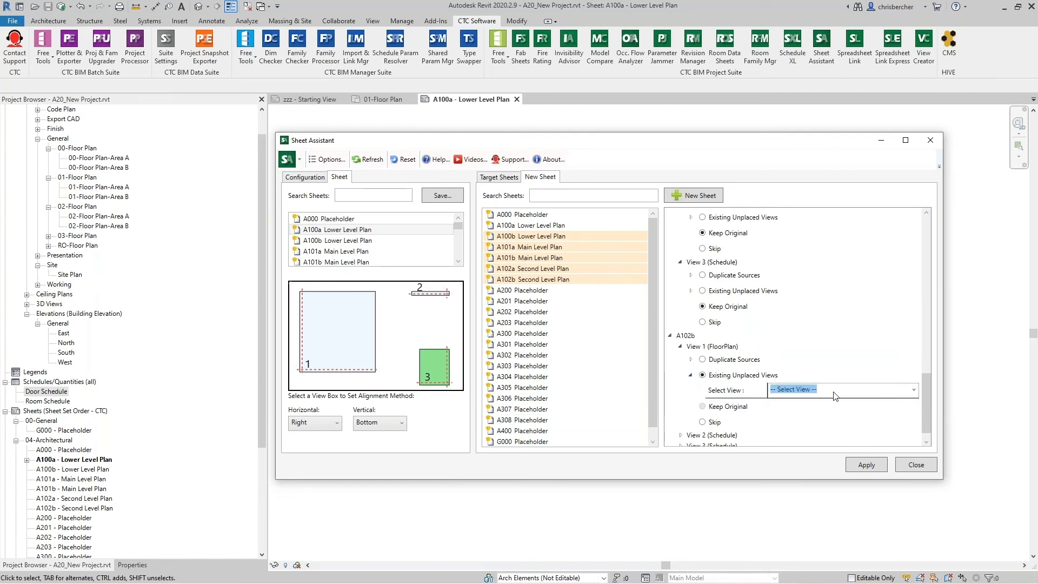
click(914, 390)
scroll(865, 287, down, 10)
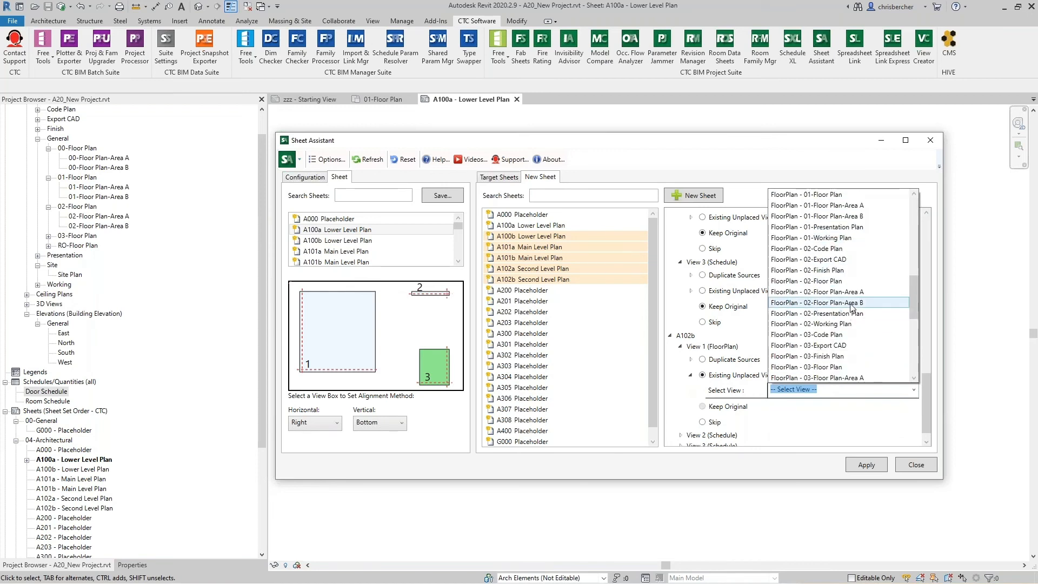
click(844, 303)
Set A102b's schedule views, View 2 and View 3, to Keep Original
scroll(703, 428, down, 1)
click(681, 420)
scroll(686, 426, down, 4)
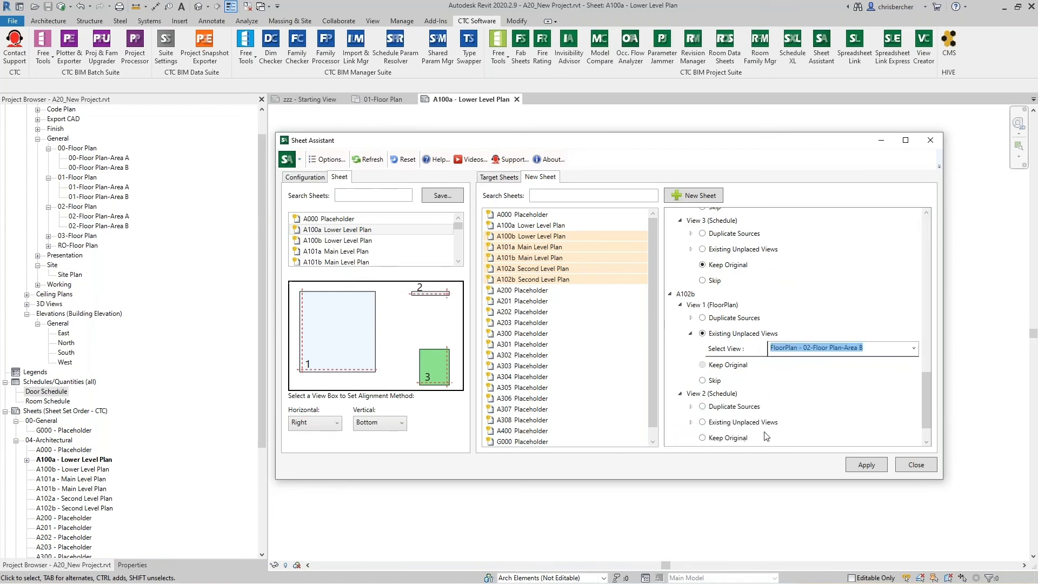
click(681, 430)
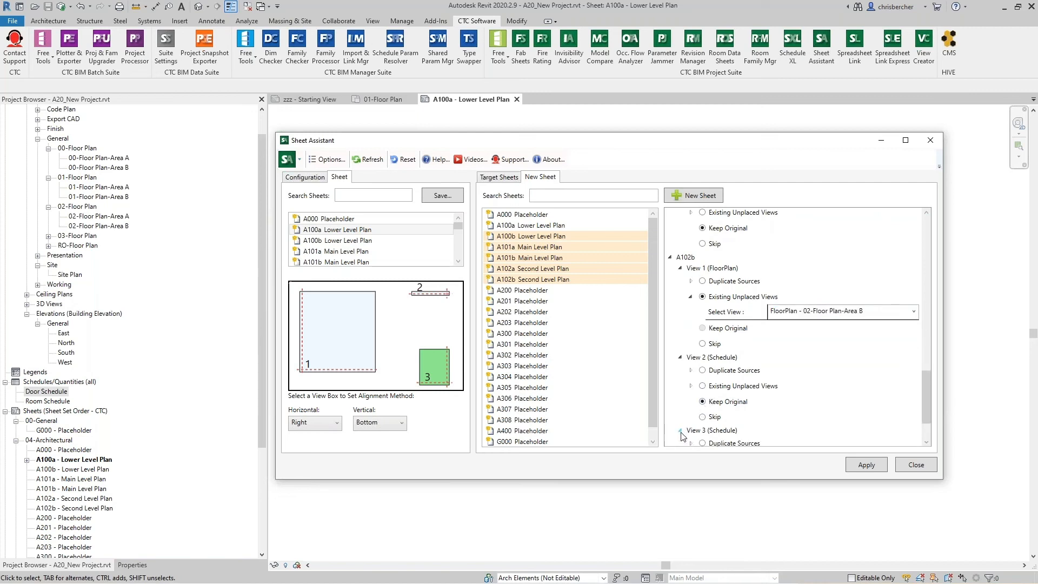
scroll(707, 438, down, 4)
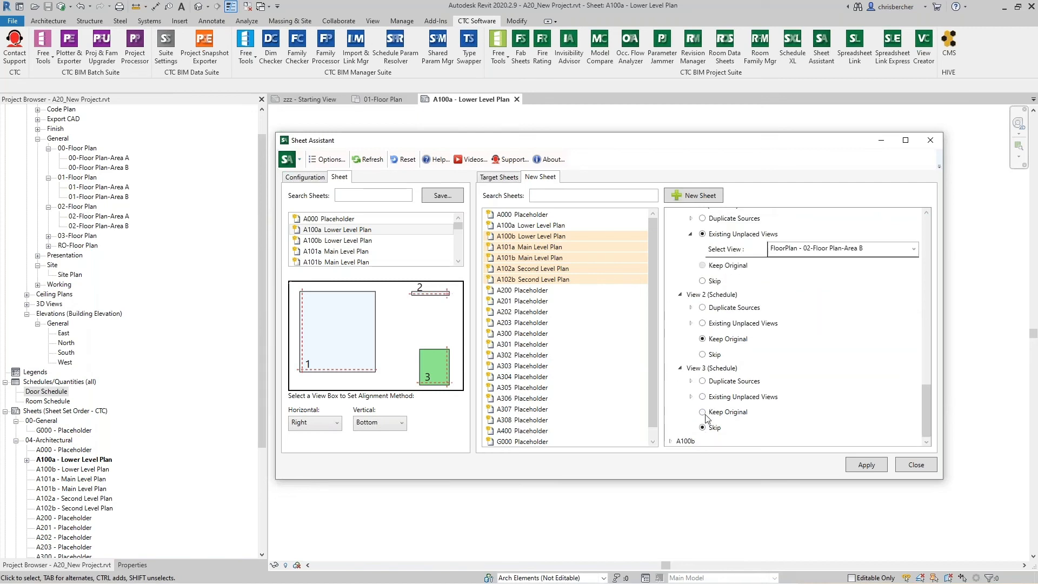
For new sheet A100b, assign the existing unplaced view FloorPlan - 00-Floor Plan-Area B to View 1
click(671, 442)
scroll(676, 433, down, 3)
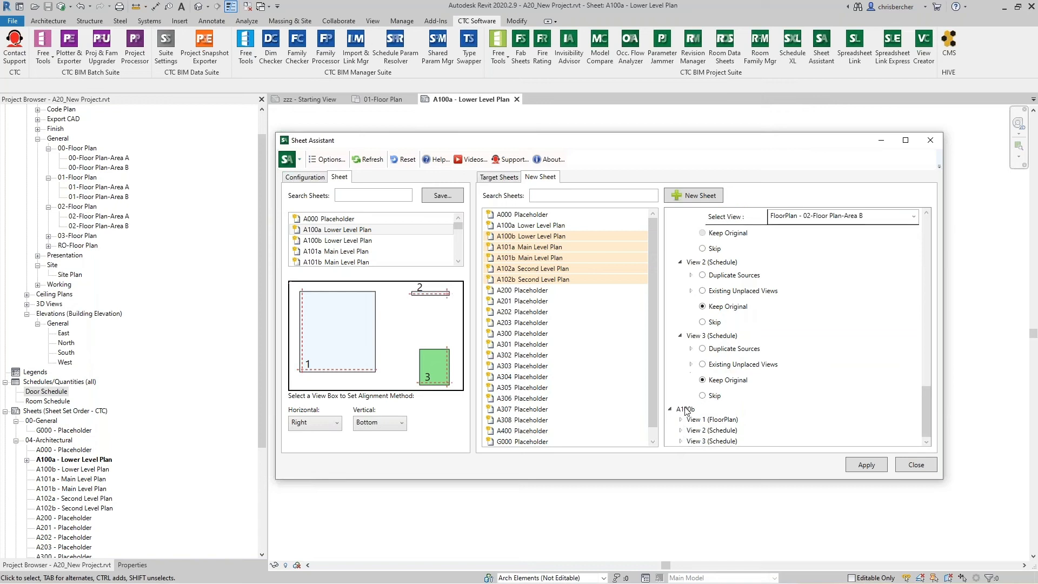
click(680, 419)
scroll(682, 423, down, 1)
click(702, 423)
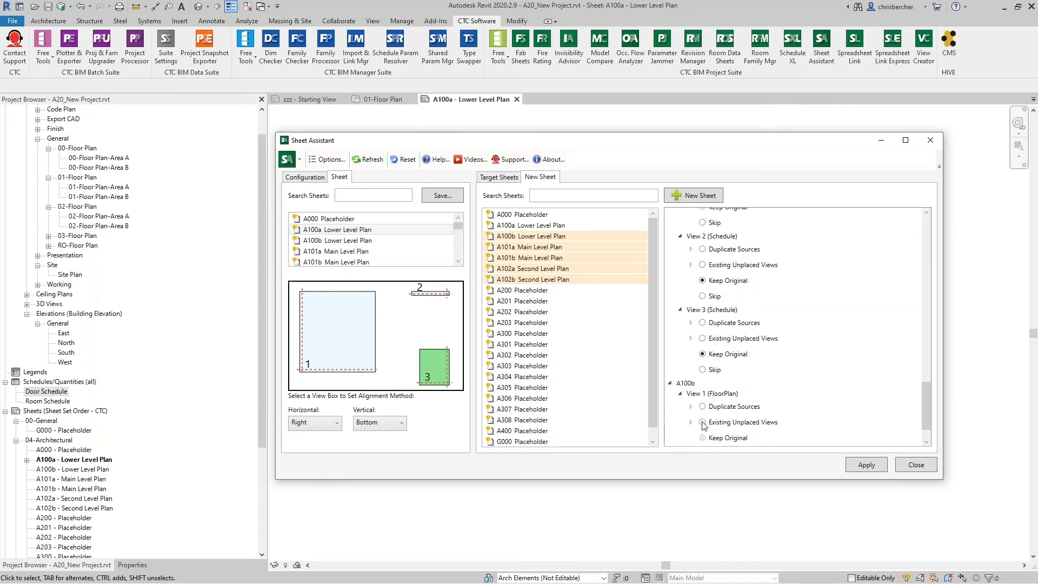
click(691, 423)
click(797, 437)
scroll(799, 433, down, 3)
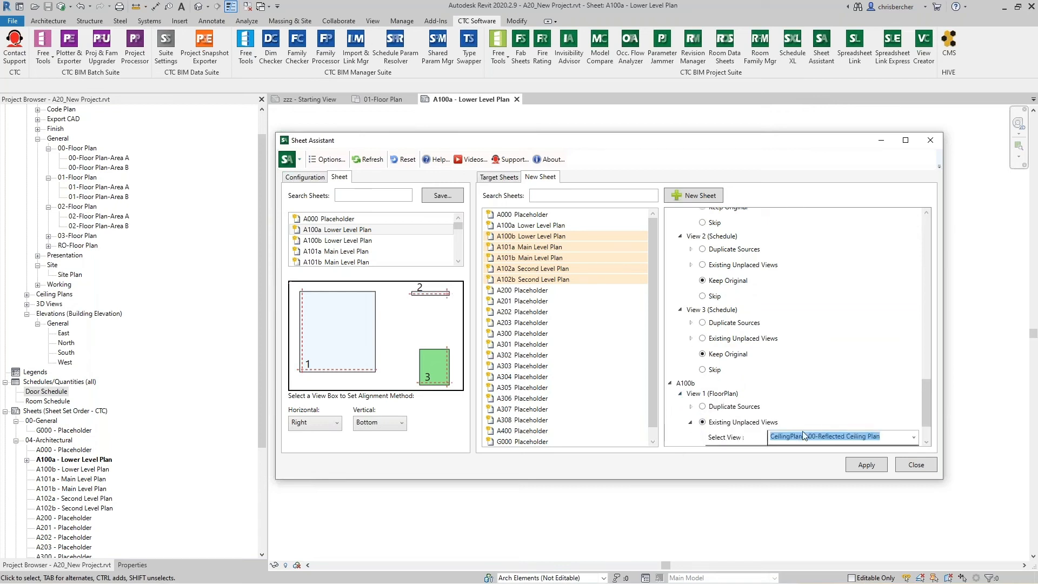
double_click(893, 407)
scroll(923, 417, down, 4)
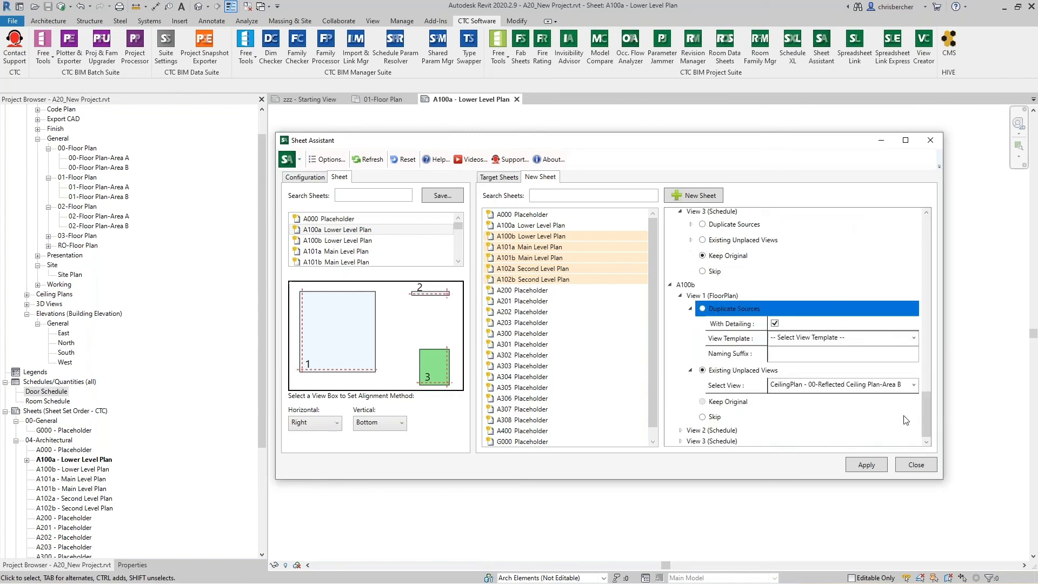
click(691, 309)
click(914, 385)
scroll(839, 309, down, 3)
click(843, 322)
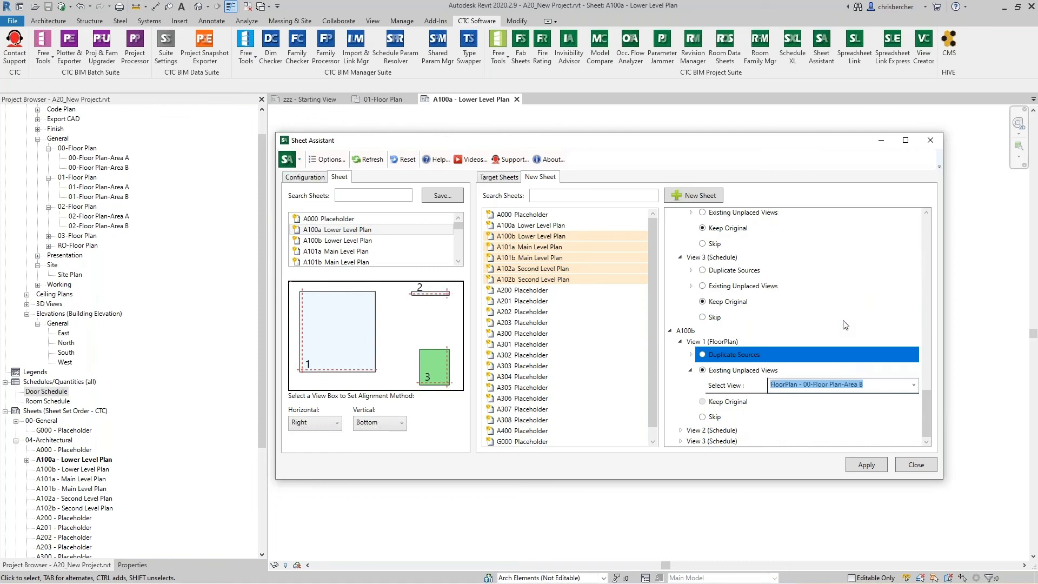
Set A100b's schedule views, View 2 and View 3, to Keep Original
click(680, 431)
click(680, 431)
click(680, 431)
scroll(682, 434, down, 2)
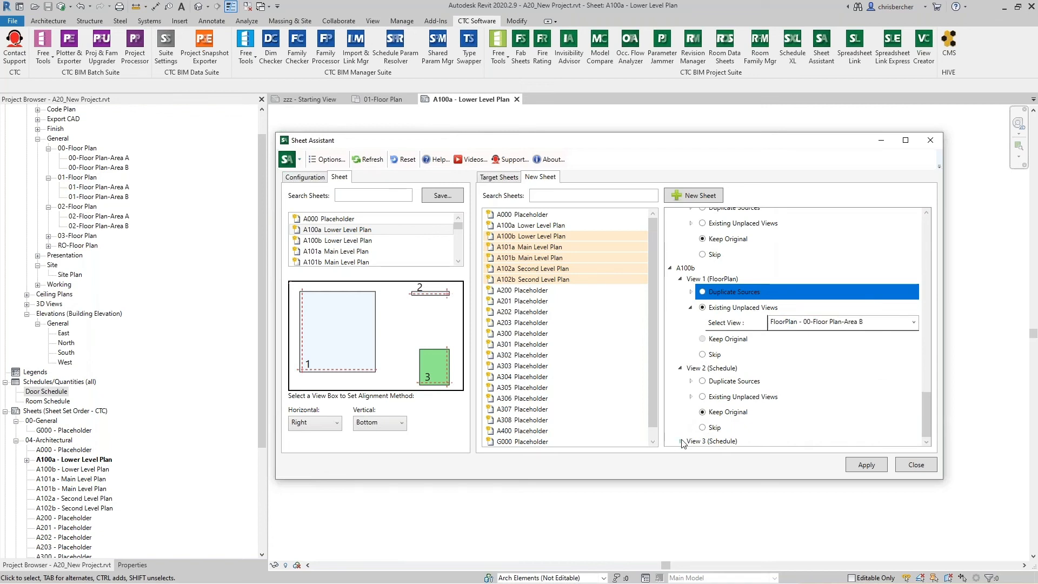
click(680, 440)
scroll(703, 445, down, 2)
click(711, 424)
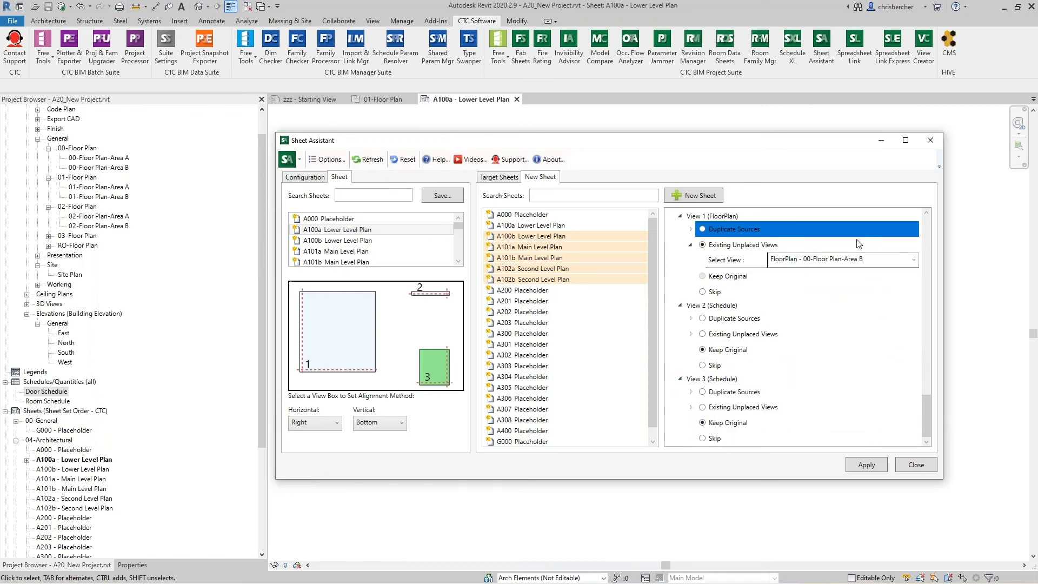
Check and apply the view assignments for the five highlighted sheets, and open the sheet A100b - Lower Level Plan
scroll(816, 364, up, 20)
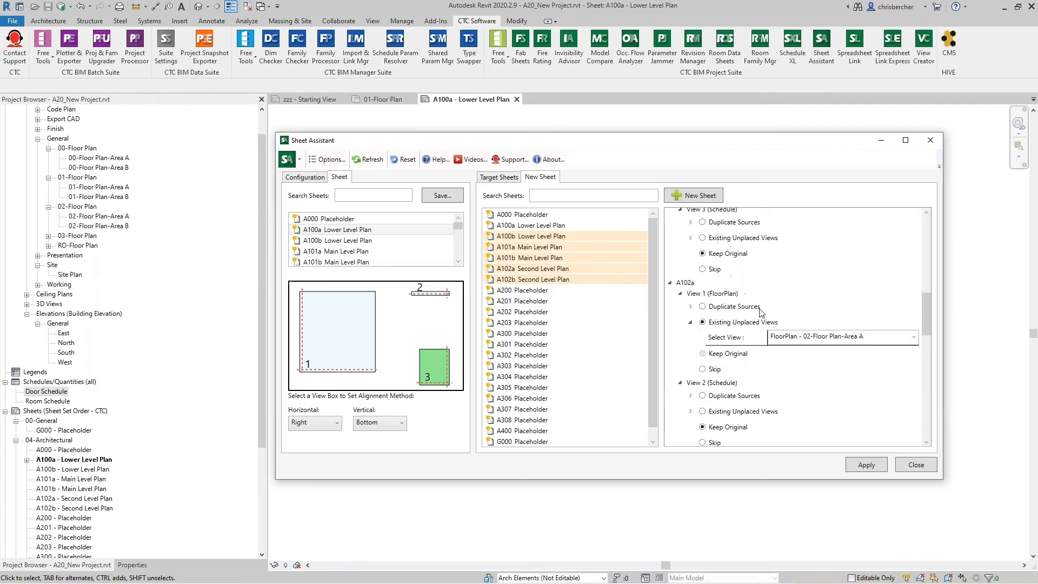
scroll(725, 299, up, 2)
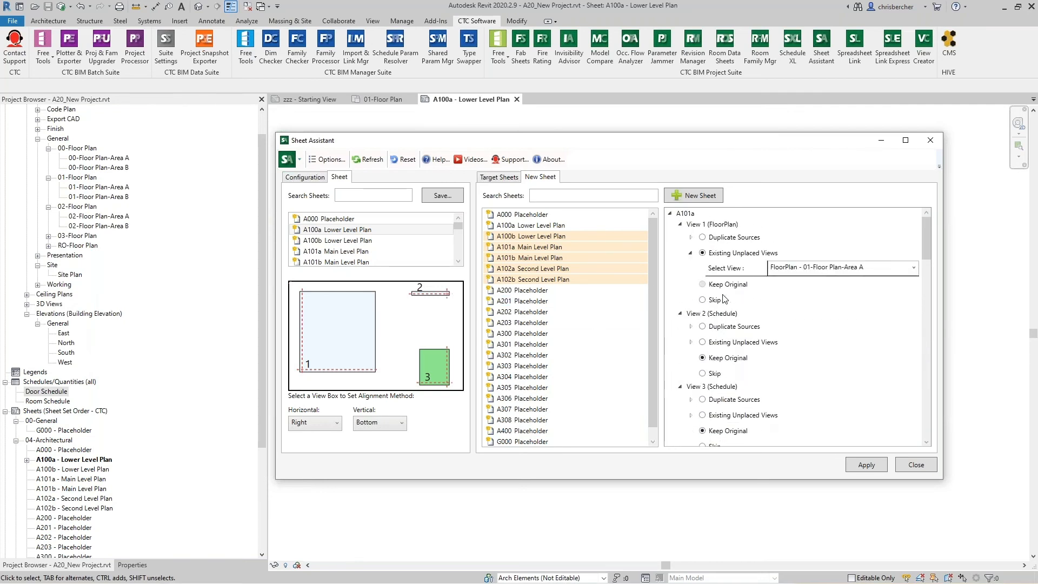
scroll(826, 308, down, 4)
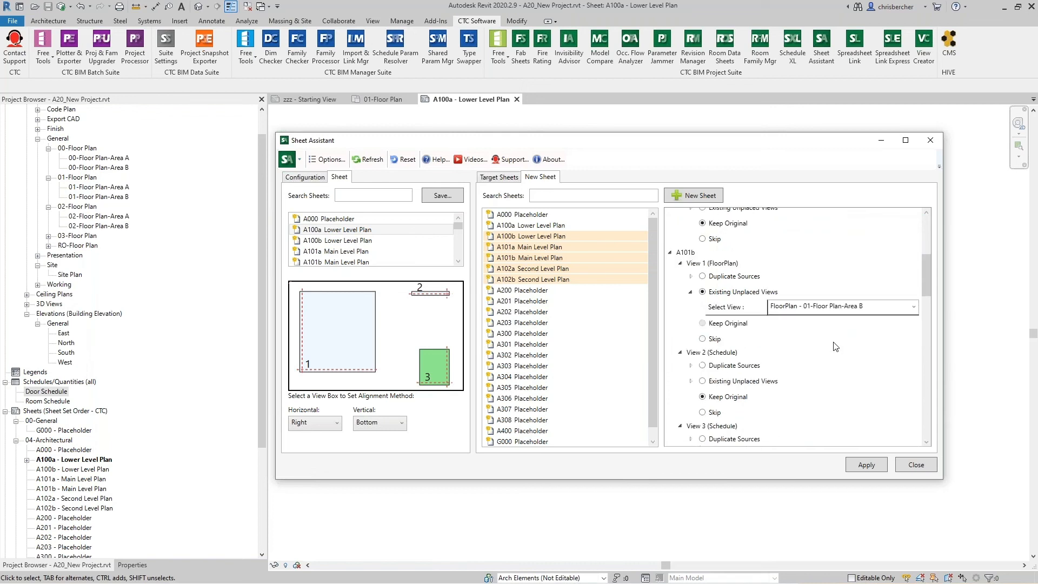
scroll(836, 346, down, 15)
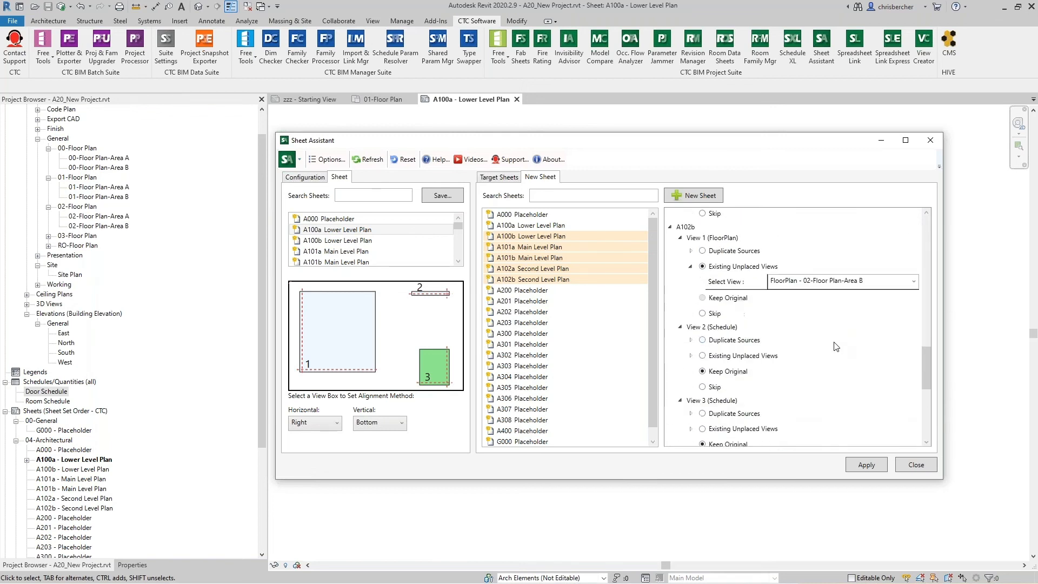
scroll(836, 347, down, 5)
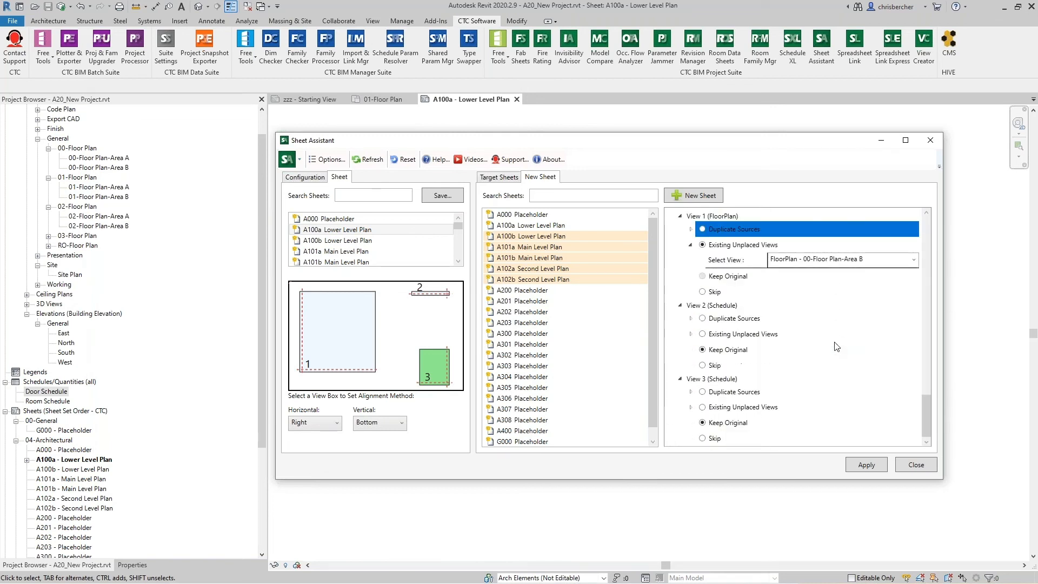
click(862, 461)
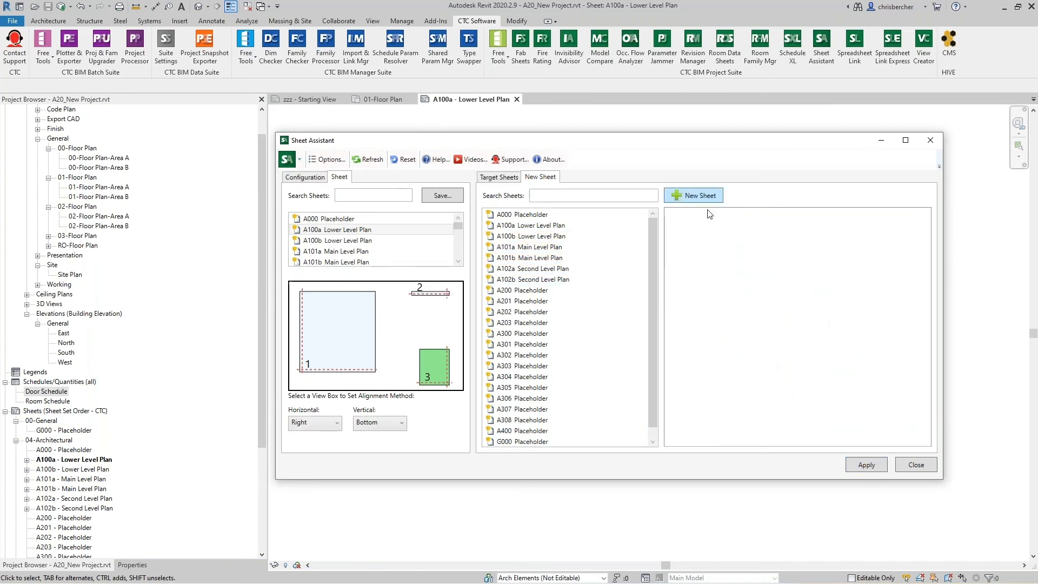
double_click(69, 470)
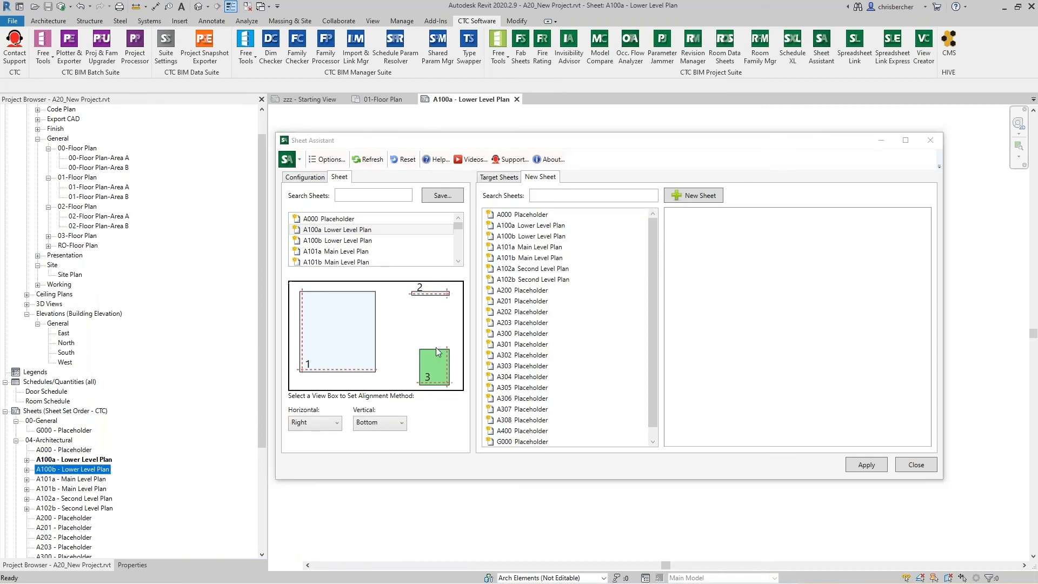
Move Sheet Assistant aside to examine the layout of sheet A100b, and open the sheet A101a - Main Level Plan
drag(567, 143, 22, 376)
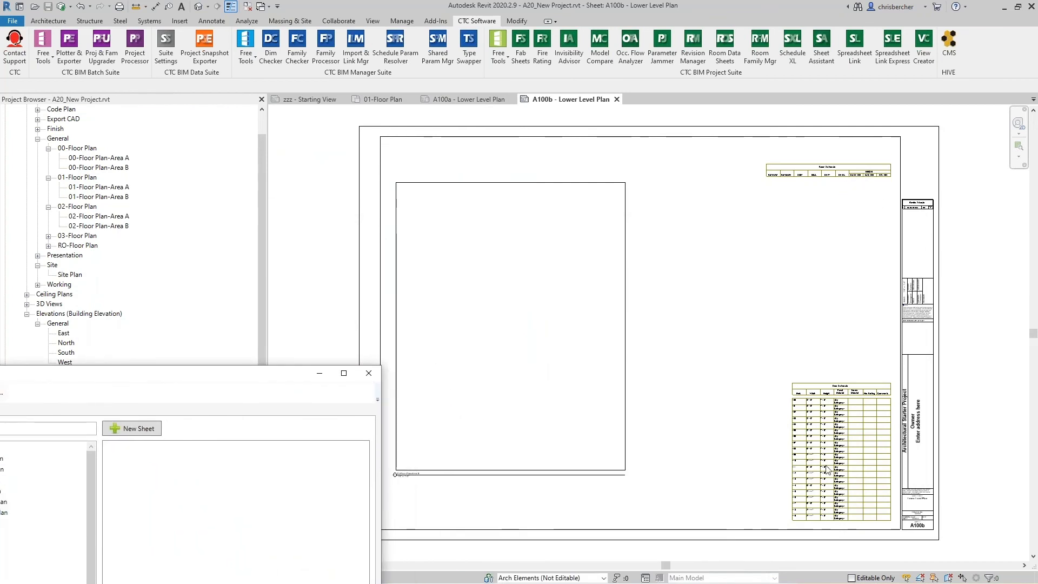
drag(271, 372, 914, 153)
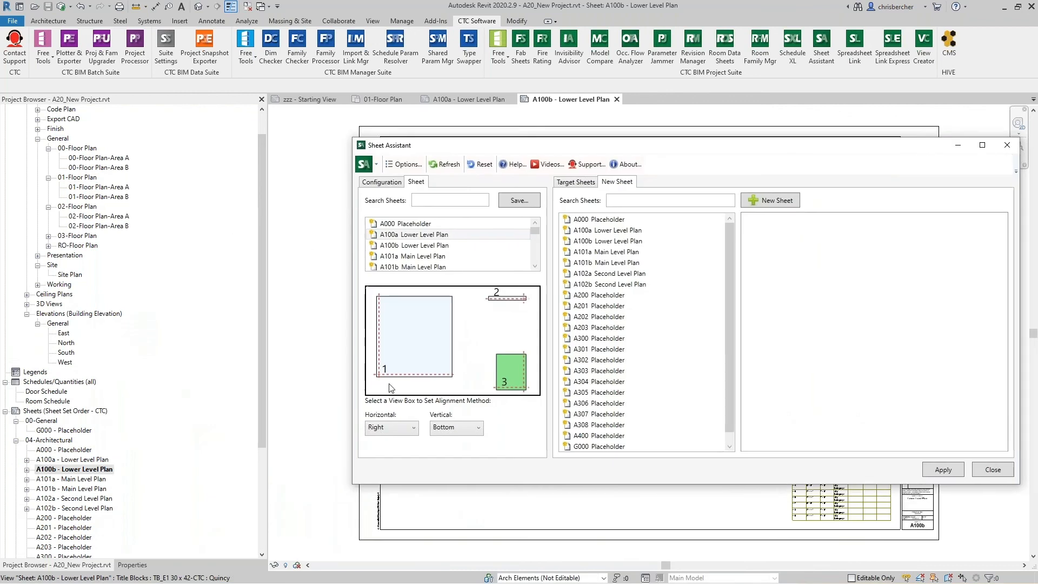
click(64, 480)
double_click(63, 480)
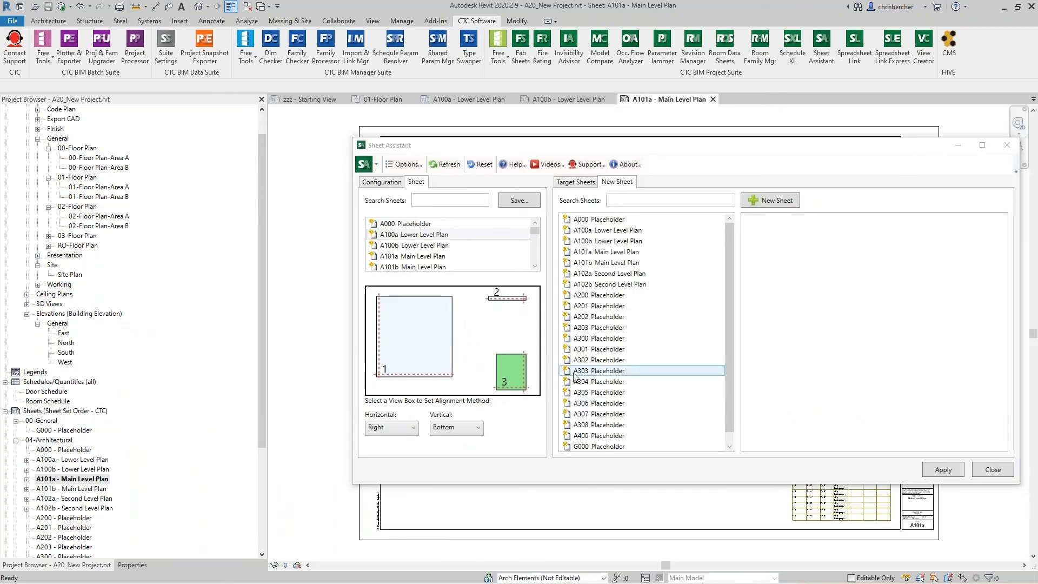
Review the alignment settings of Views 2, 3 and 1 in the A100a source layout alongside sheet A101a
drag(585, 144, 560, 143)
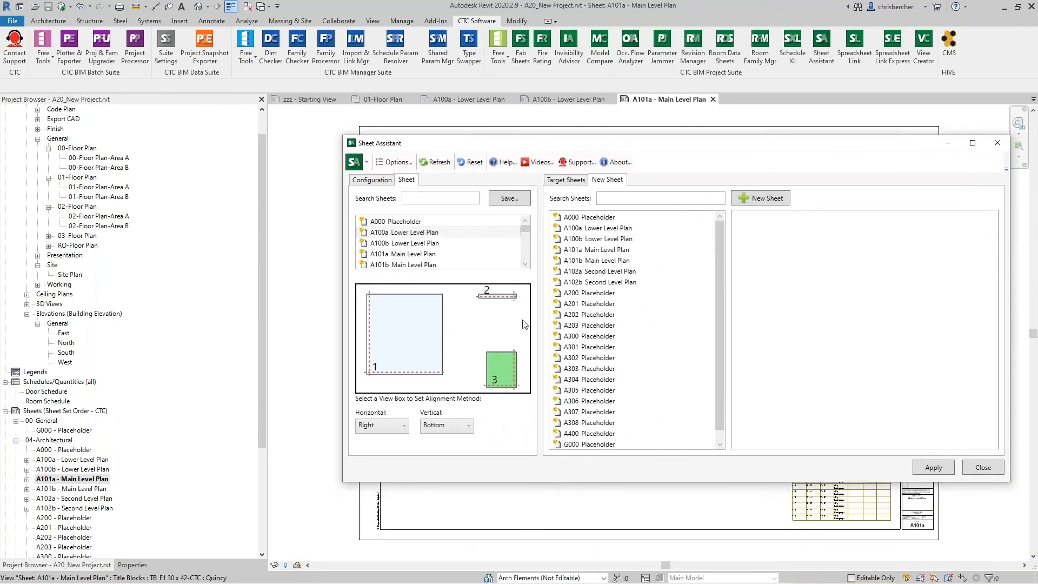
click(495, 297)
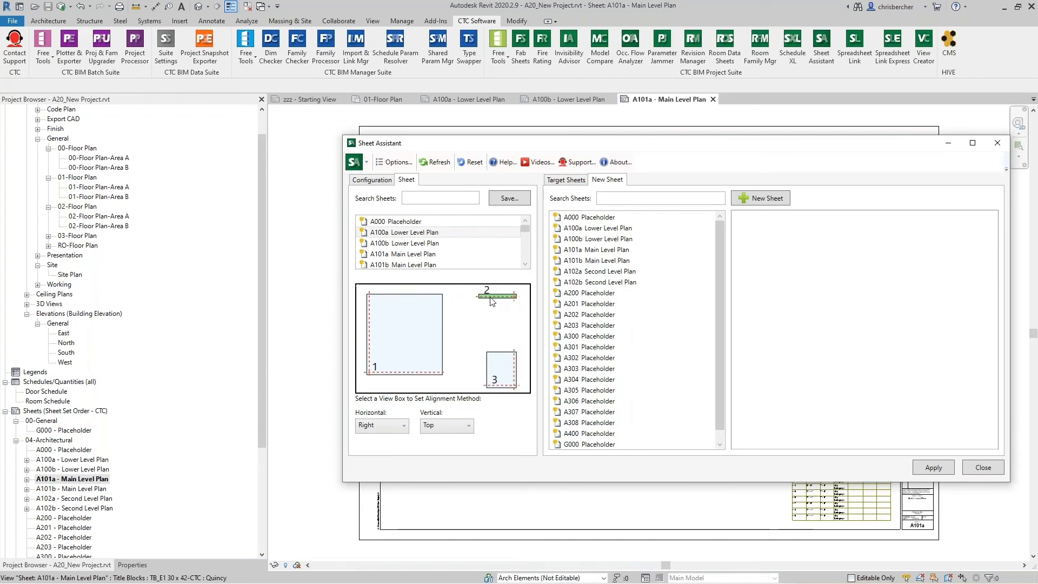
click(498, 373)
click(399, 358)
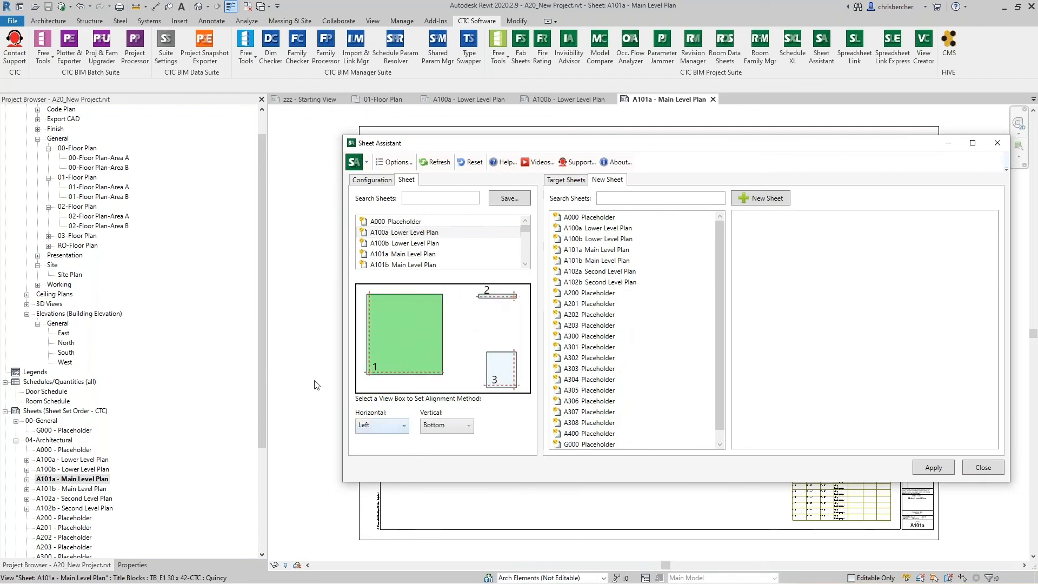
drag(539, 140, 557, 115)
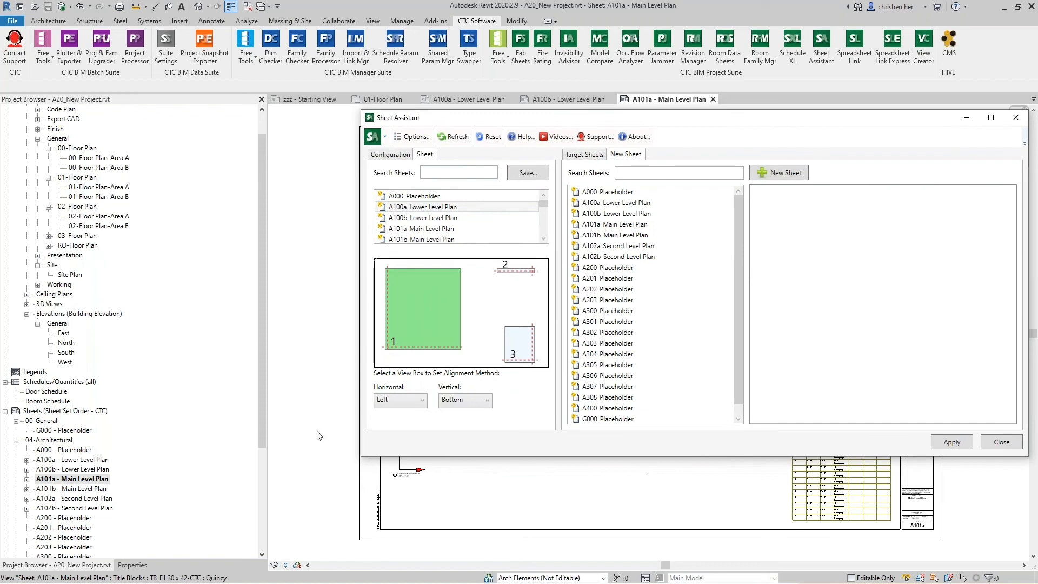
click(88, 501)
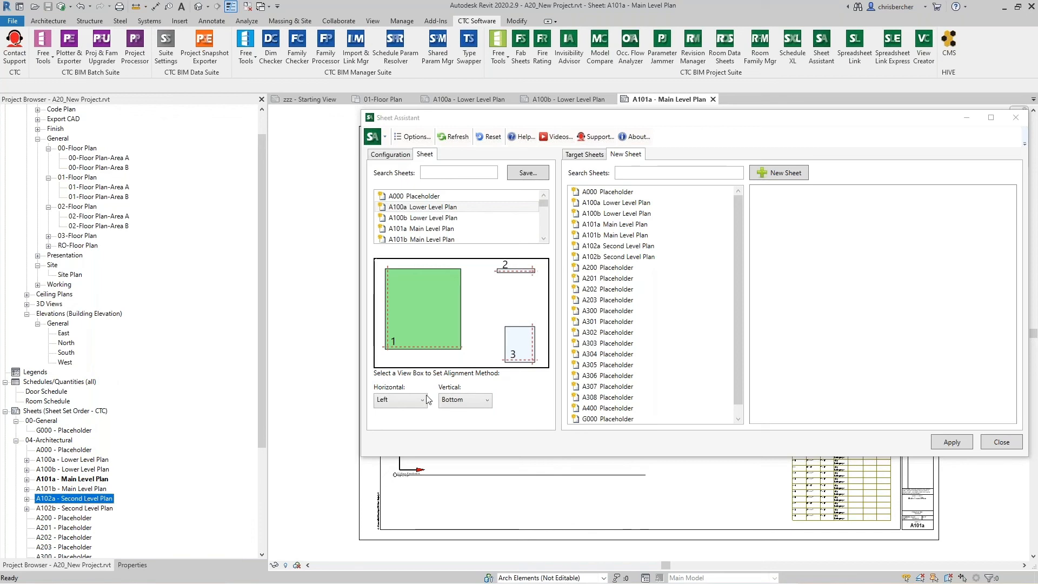
click(401, 158)
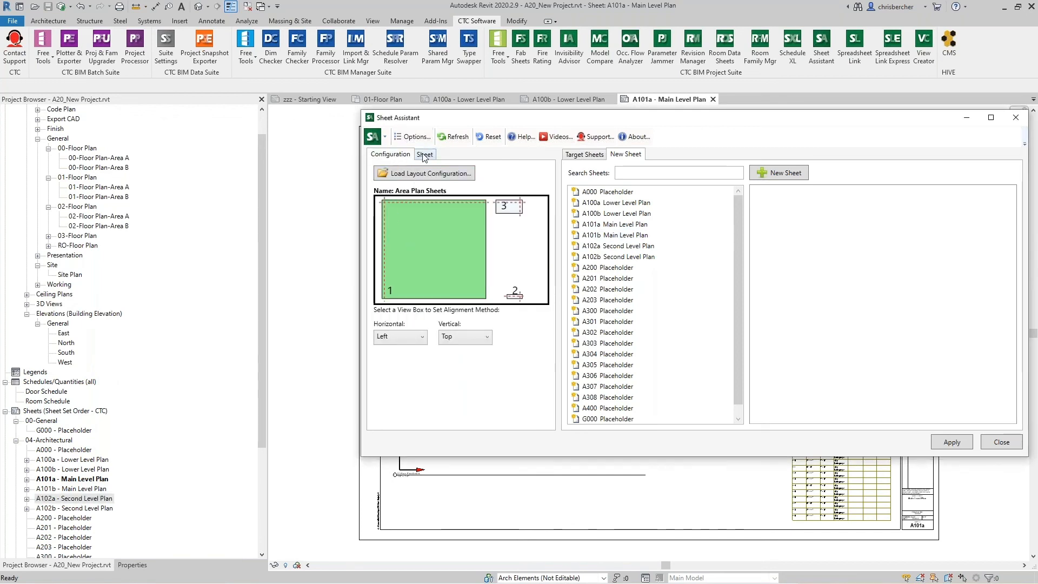
click(425, 155)
click(397, 408)
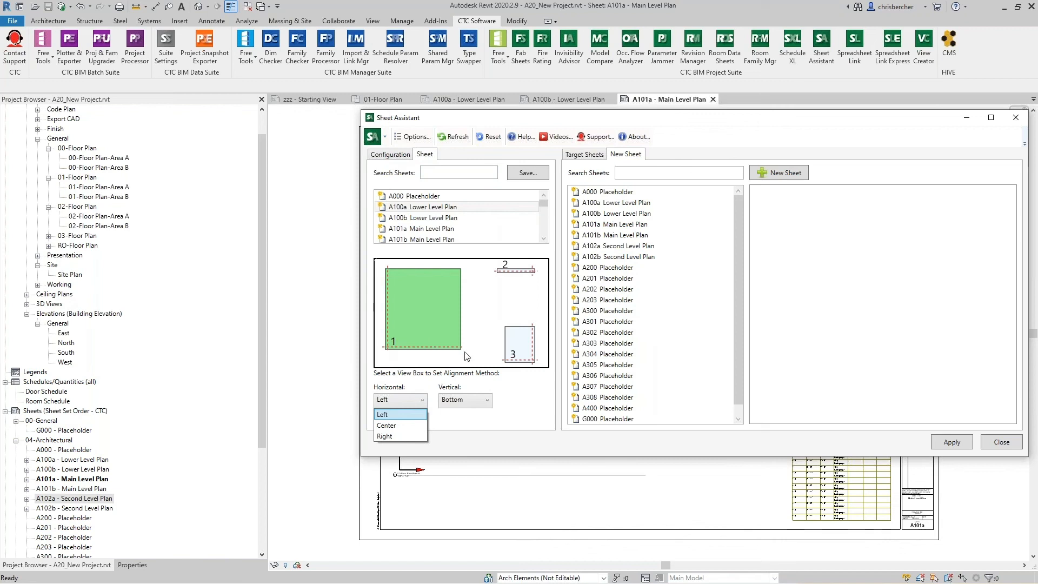
click(484, 395)
click(465, 400)
click(464, 414)
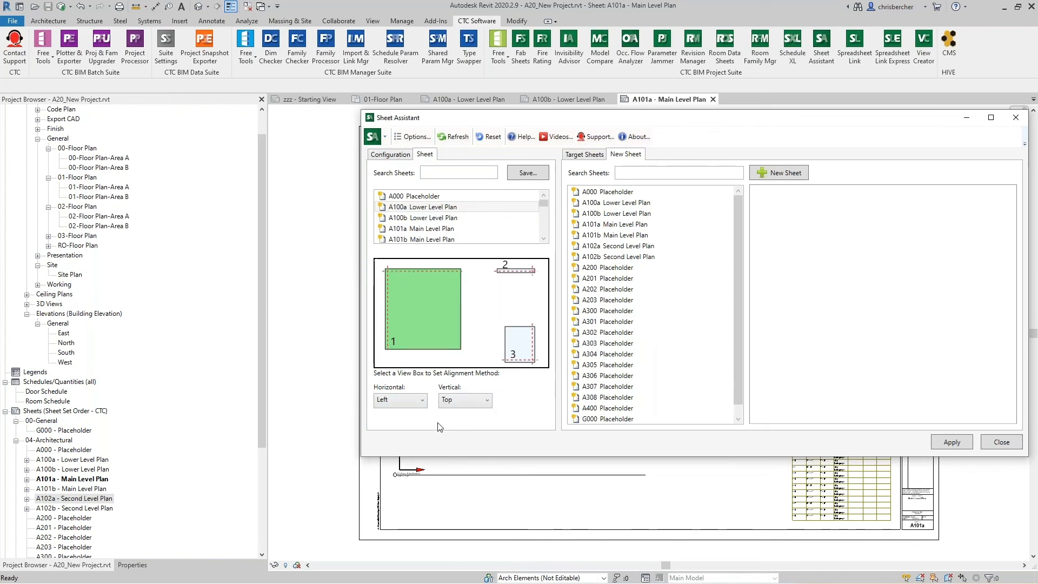
drag(672, 120, 671, 123)
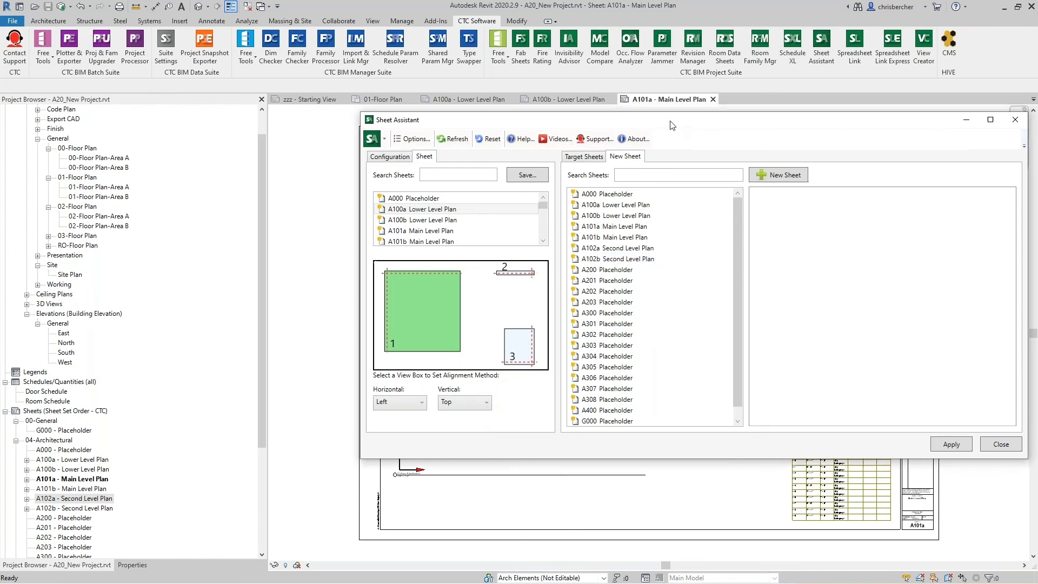
click(600, 216)
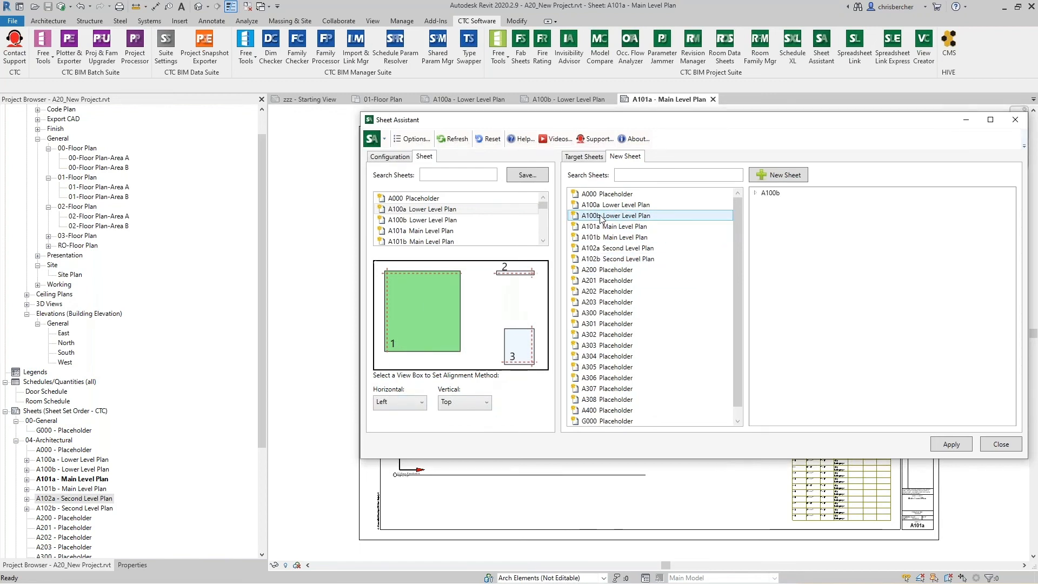
ctrl+click(625, 259)
ctrl+click(621, 227)
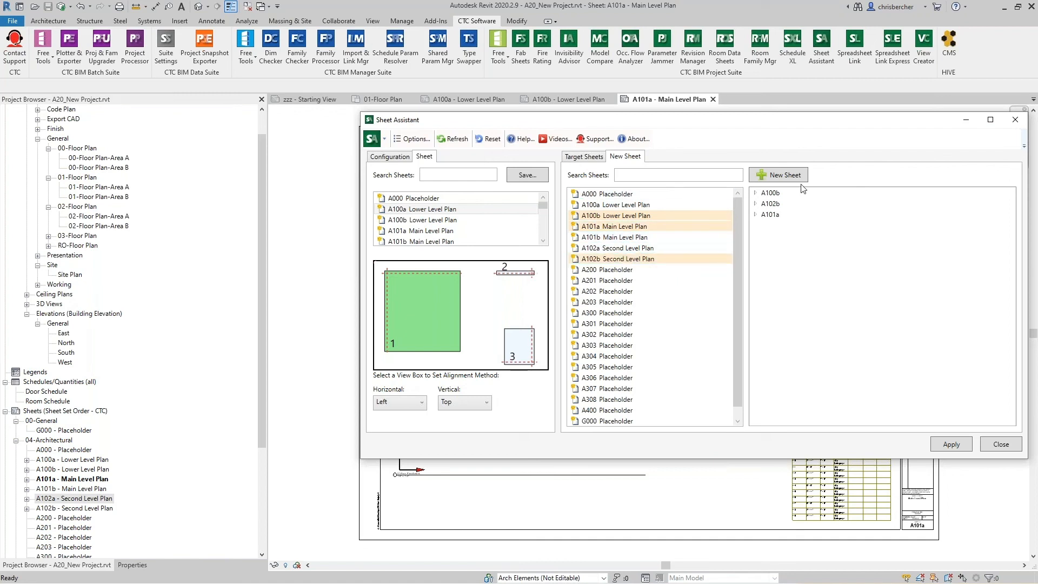
Reset Sheet Assistant for existing target sheets, and use A100b as the source layout with View 1's vertical alignment set to Top
click(586, 158)
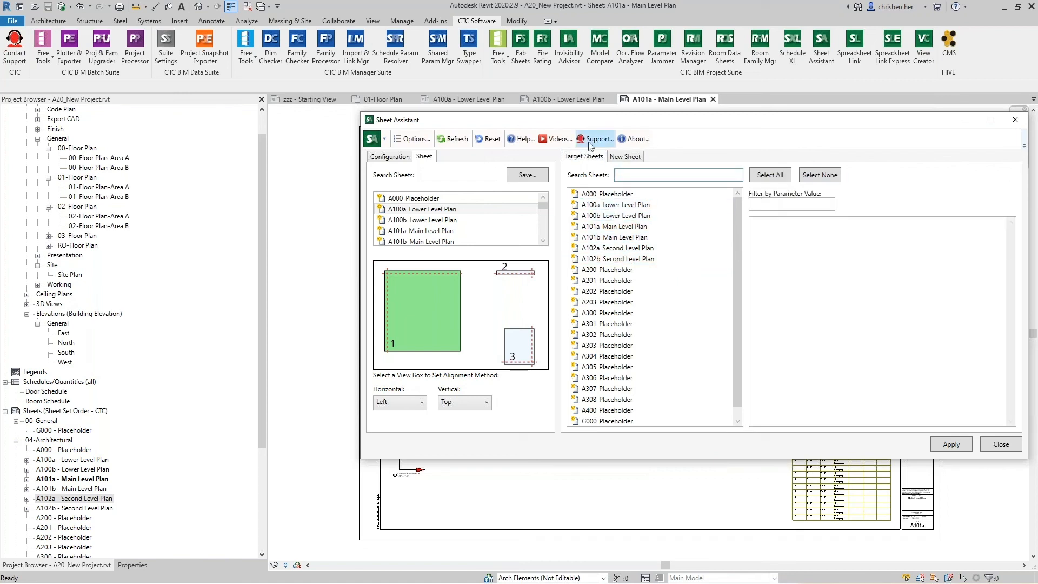
click(493, 139)
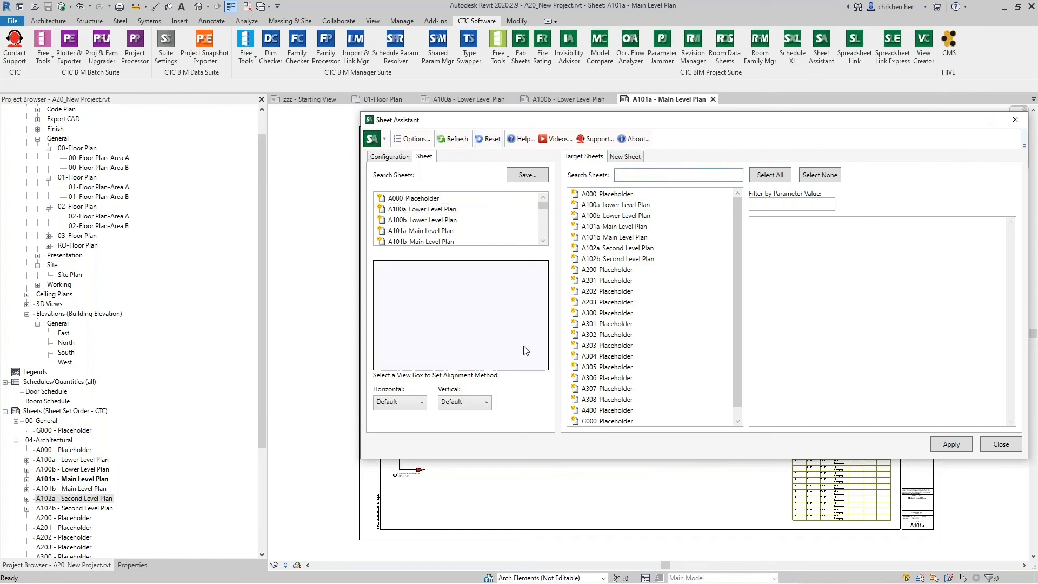
click(412, 231)
click(415, 221)
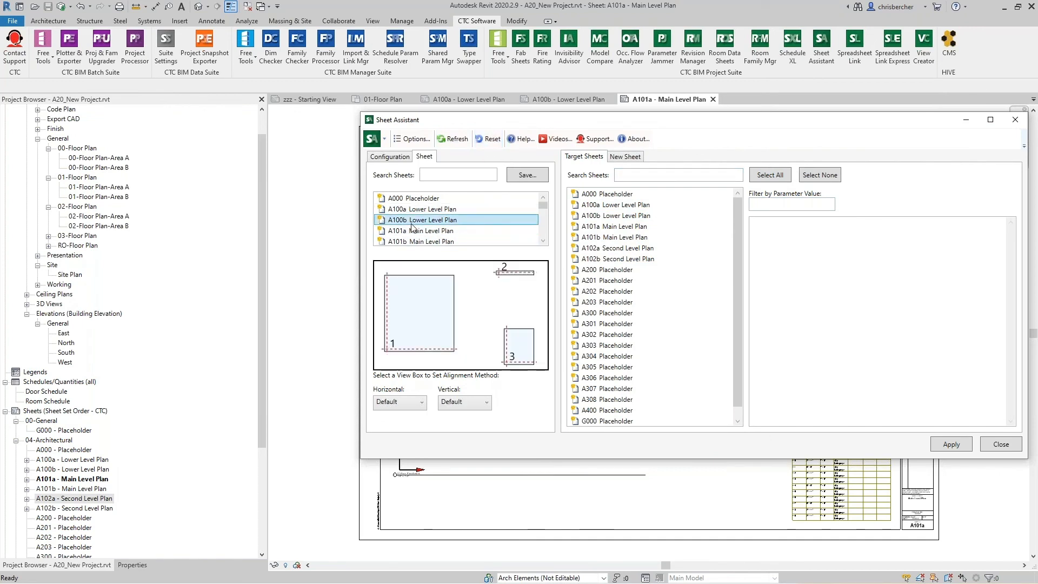
click(427, 319)
click(473, 407)
click(475, 418)
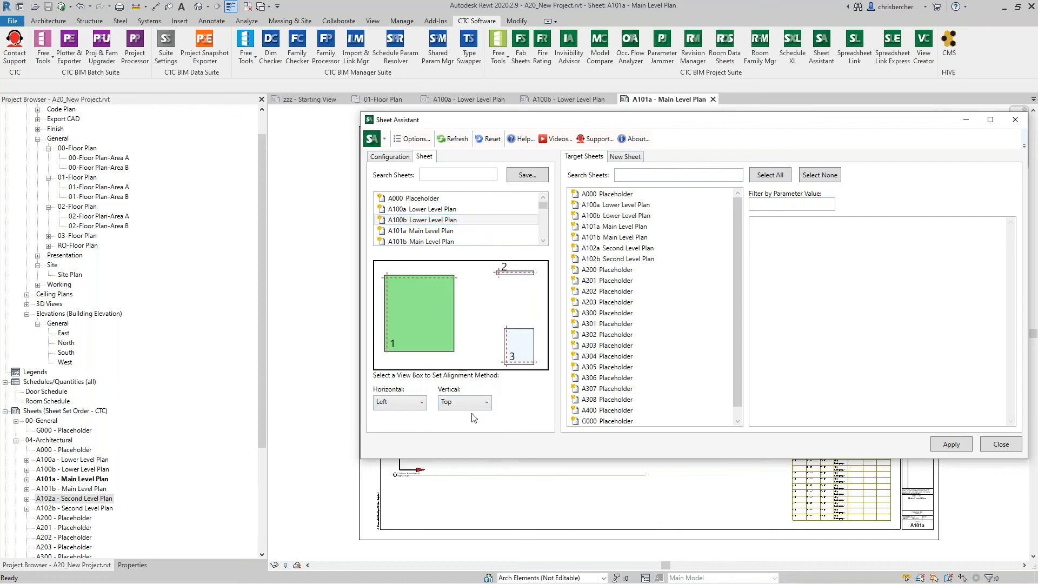
Set View 2's alignment in the source layout to Right horizontally and Top vertically
click(513, 275)
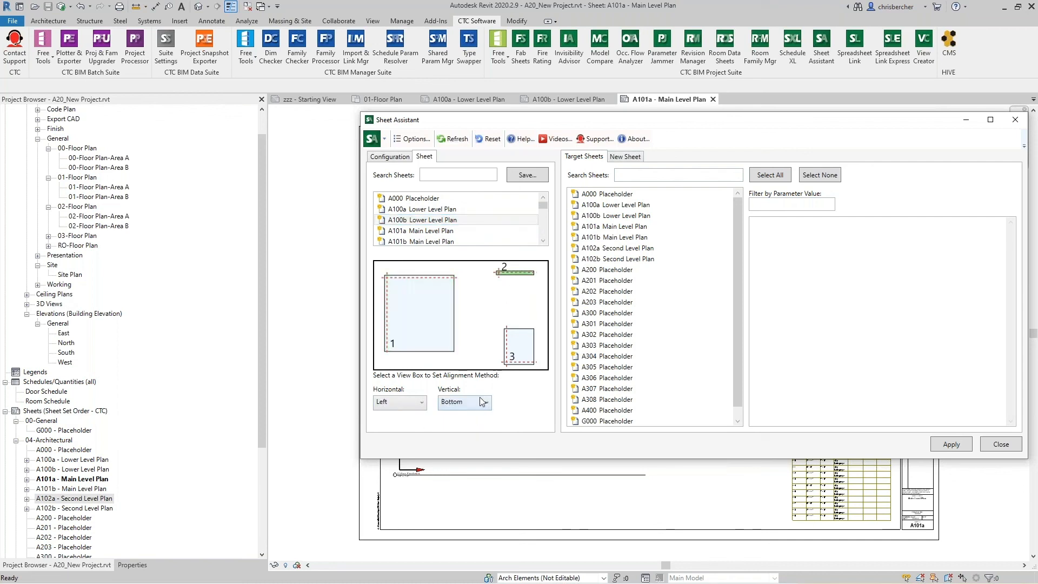
click(419, 403)
click(384, 439)
click(473, 403)
click(455, 416)
Set View 3's horizontal alignment to Right, and review the alignment settings of Views 1 and 2
click(522, 350)
click(400, 403)
click(404, 433)
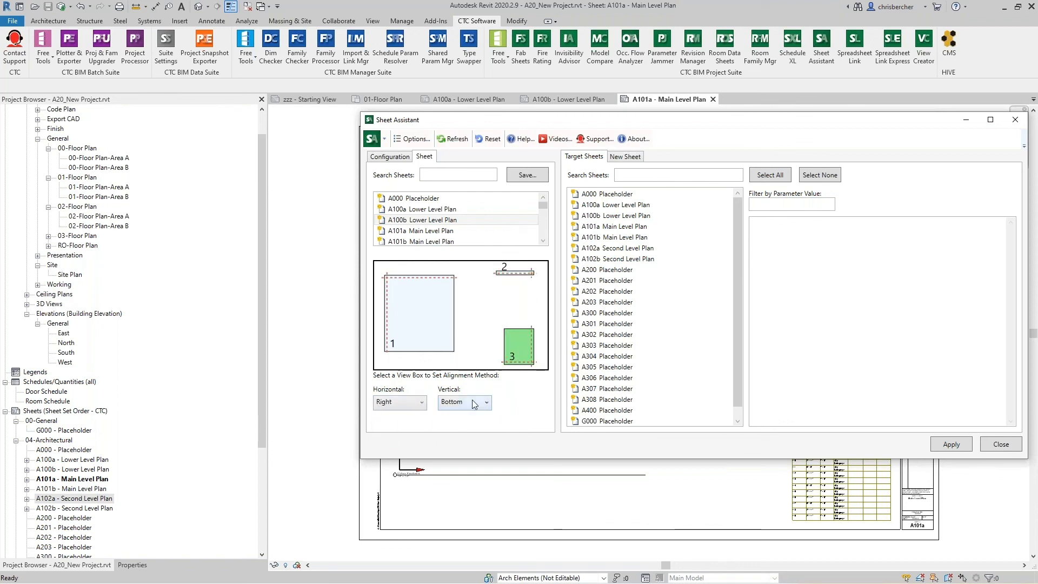
click(427, 332)
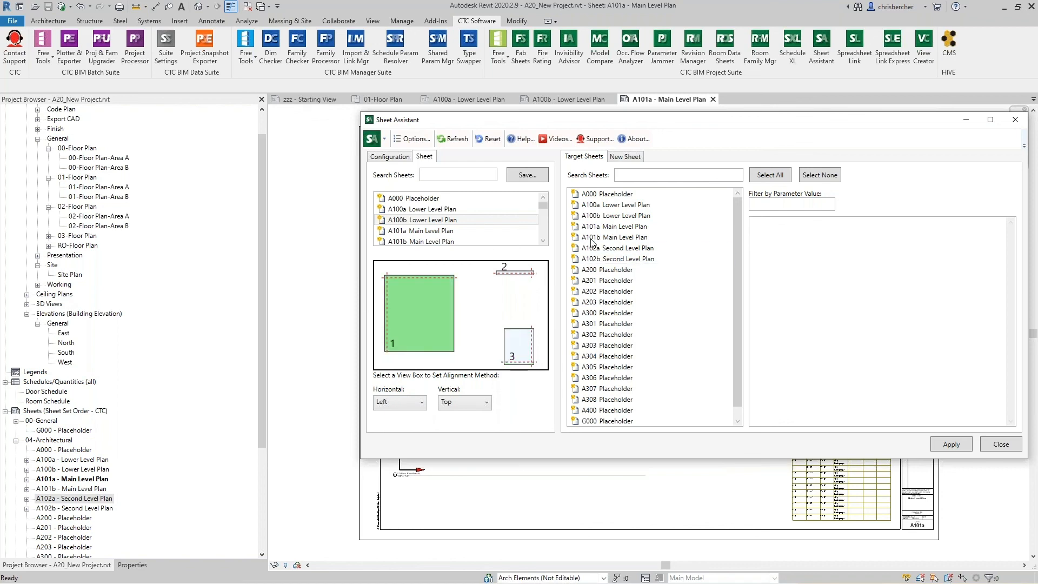
click(520, 273)
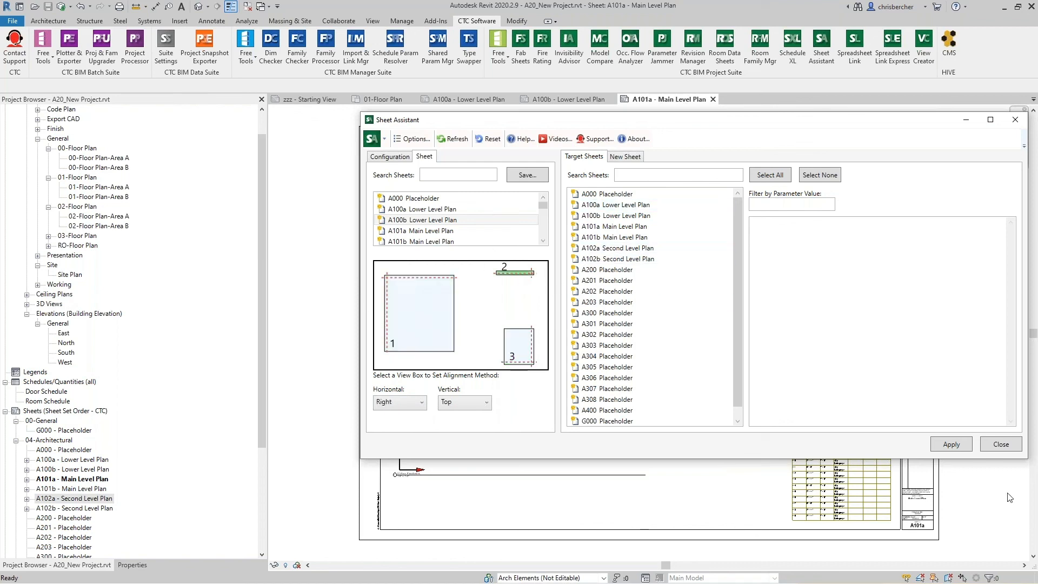
Apply the source layout's alignment to all views on target sheets A100b, A101a, A101b, A102a and A102b
click(616, 215)
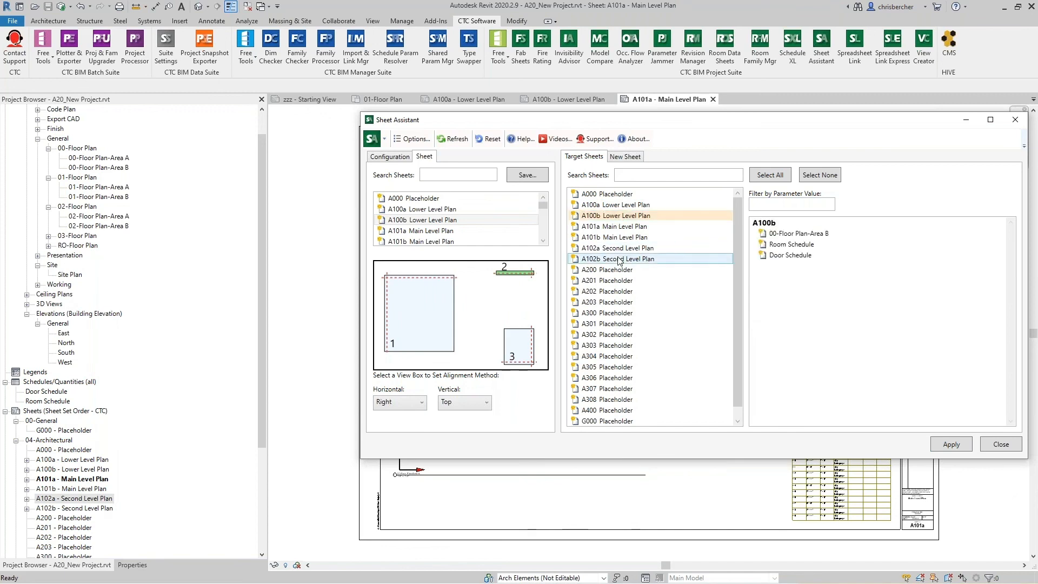
click(620, 228)
click(622, 238)
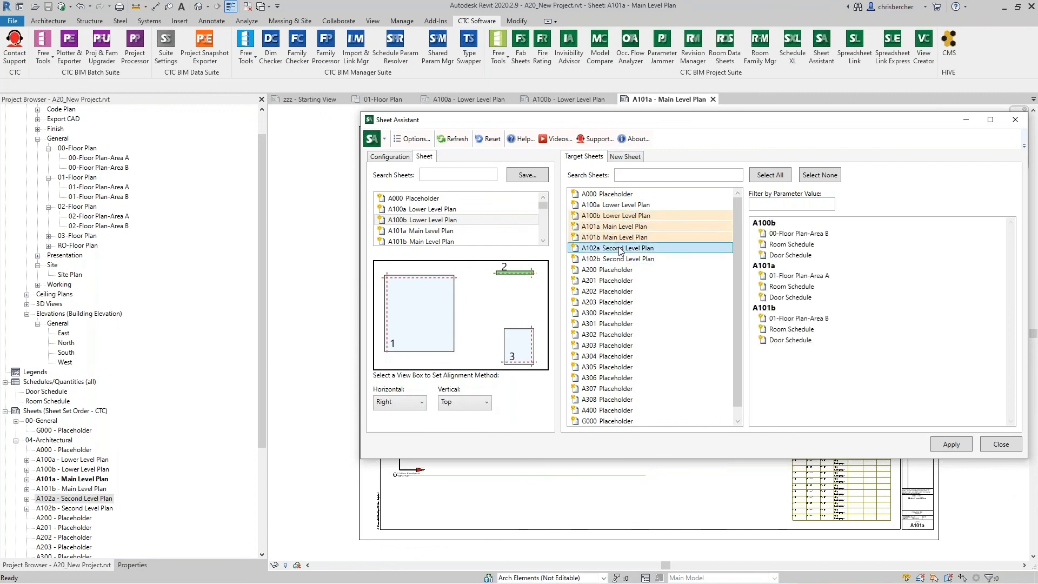
click(623, 249)
click(625, 259)
click(770, 176)
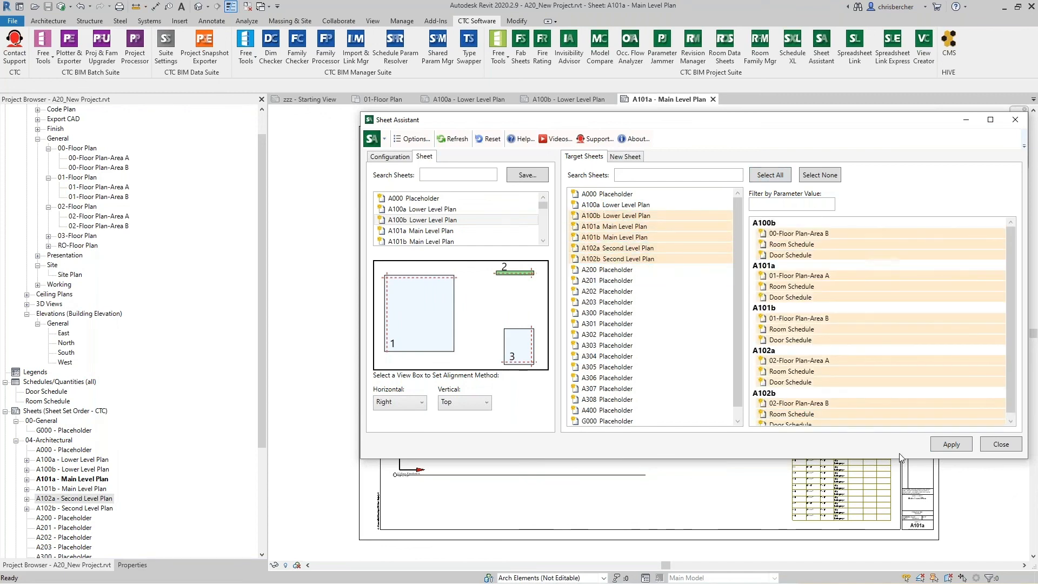
click(960, 445)
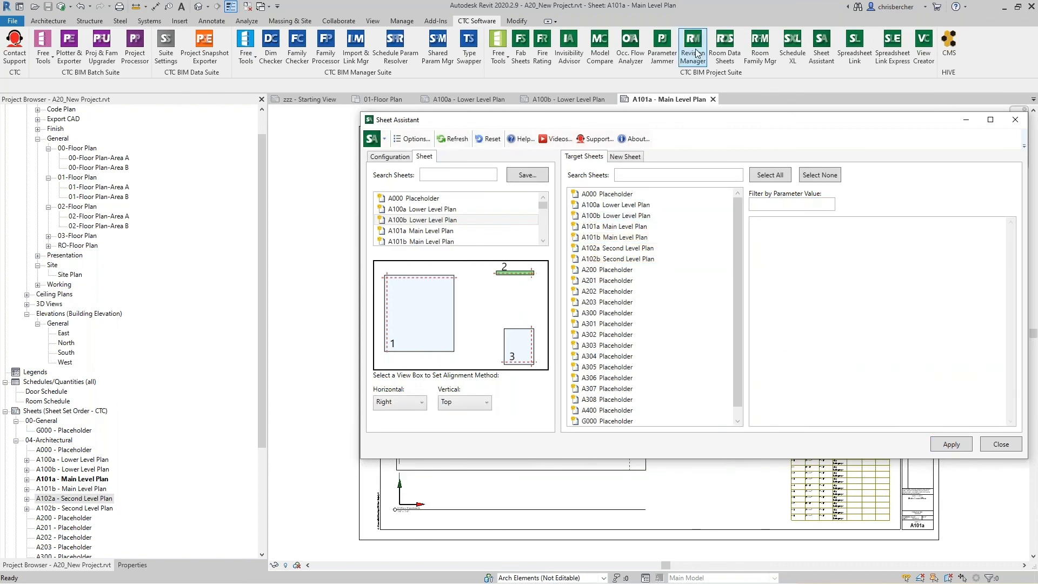
Move Sheet Assistant aside to examine the realigned plan and schedules on sheet A101a, and bring it back
drag(733, 116, 506, 466)
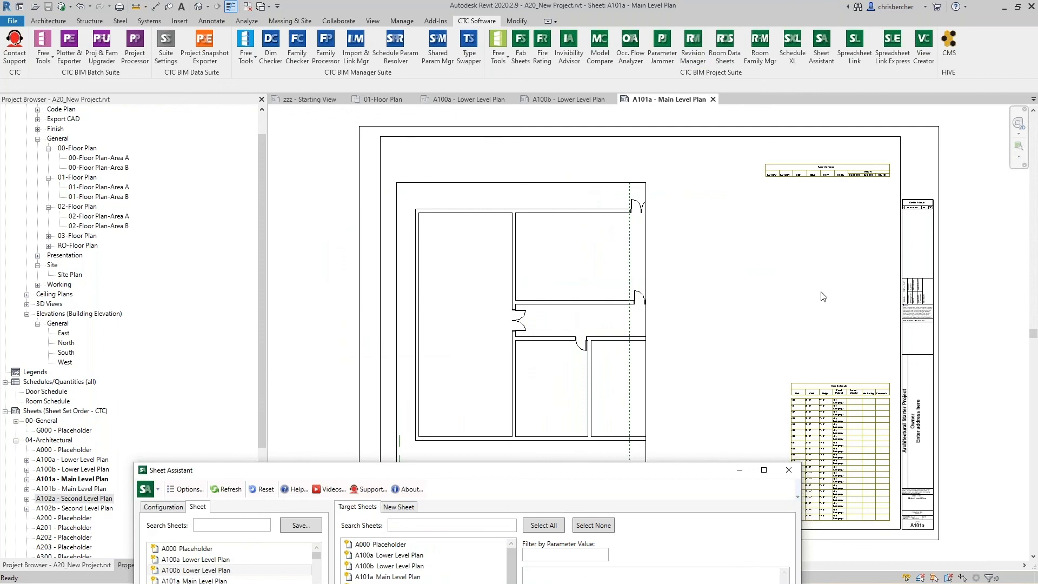
drag(615, 473, 746, 157)
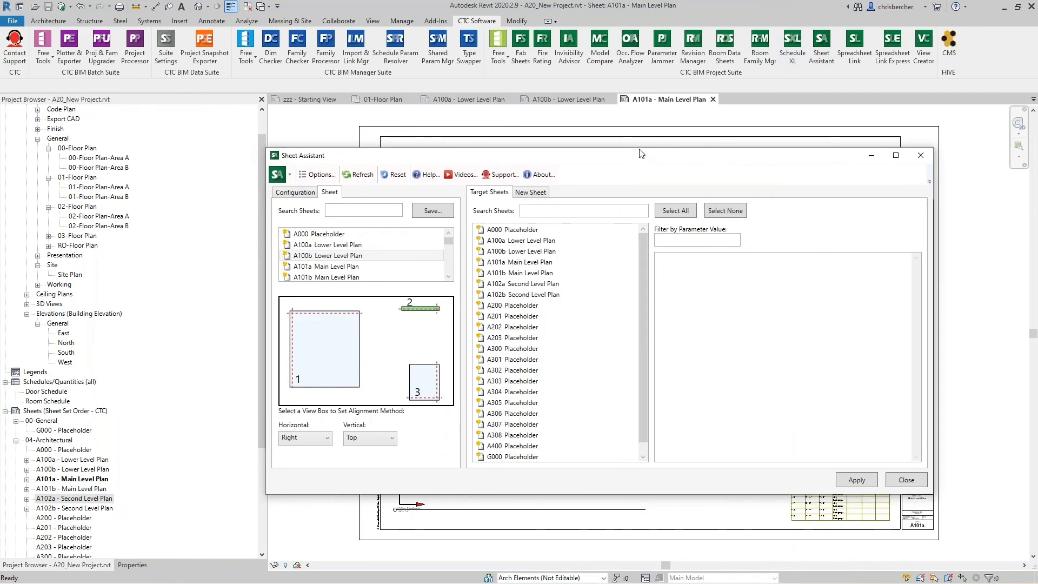
drag(641, 153, 653, 135)
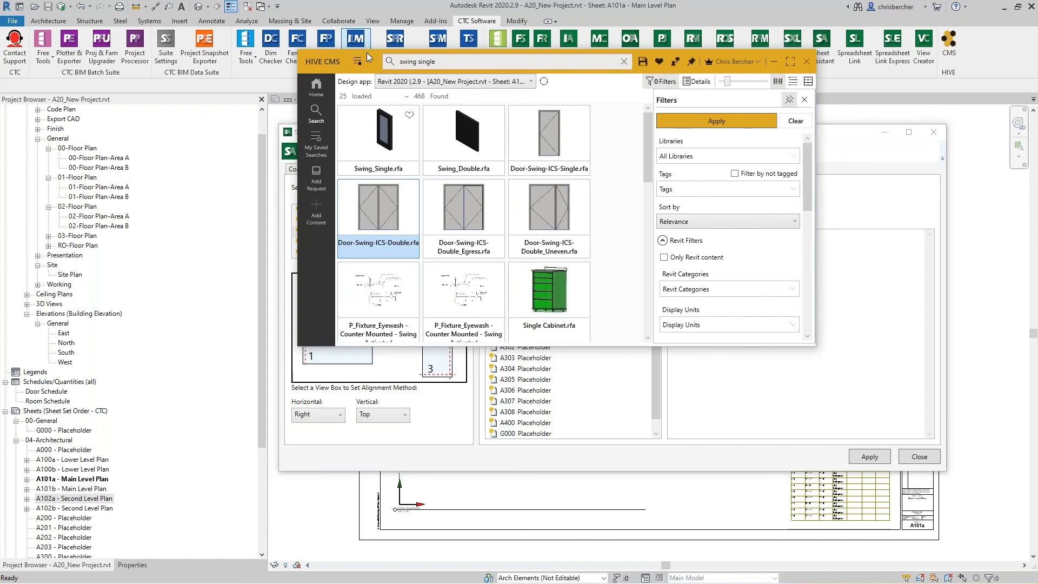
Run the saved search MEPPP Sheets in HIVE CMS and browse the thumbnails of the detail and schedule sheets
click(369, 66)
scroll(392, 208, down, 5)
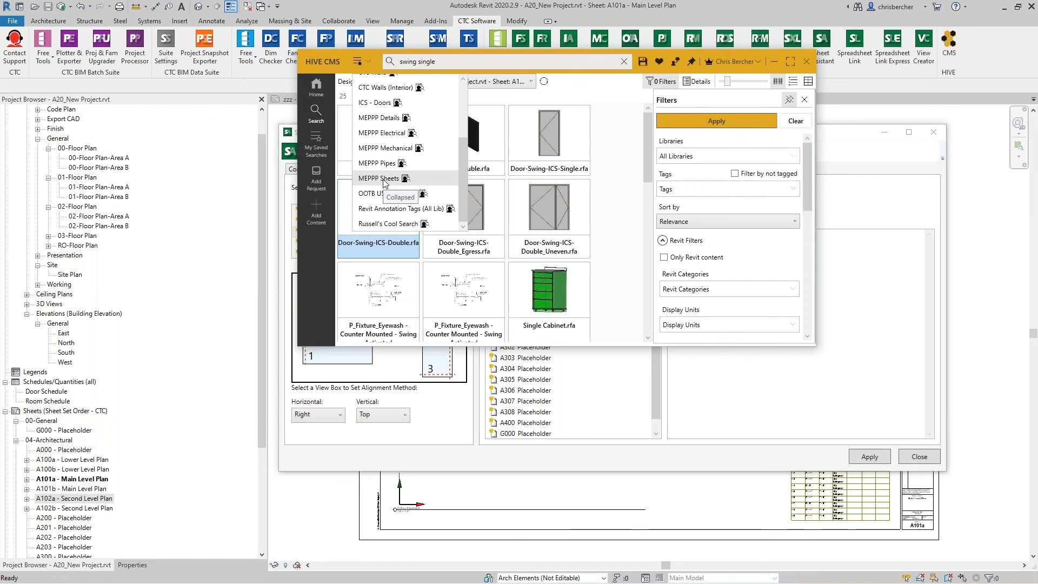
click(382, 179)
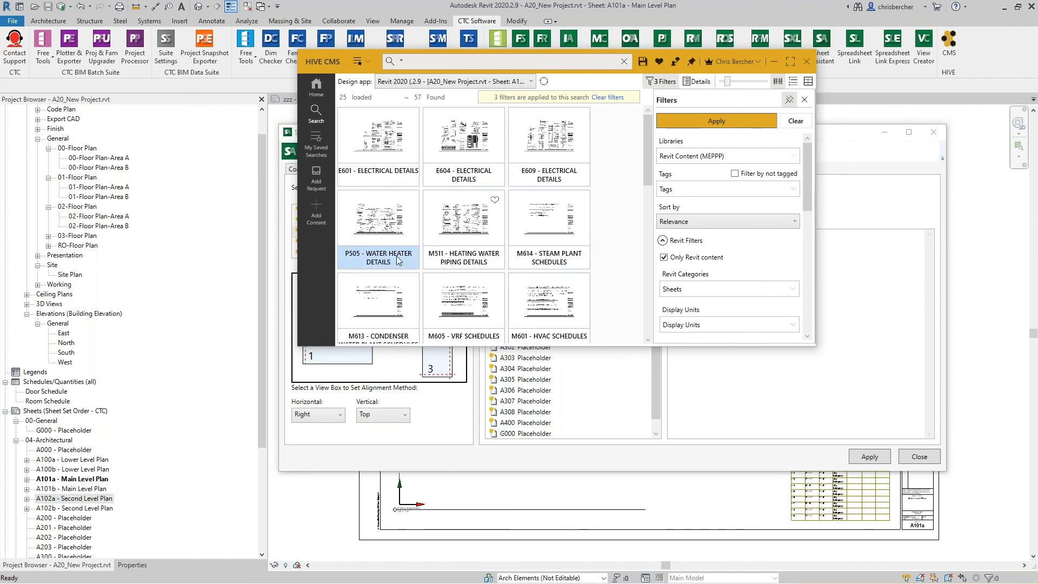
scroll(378, 238, down, 1)
scroll(461, 308, down, 2)
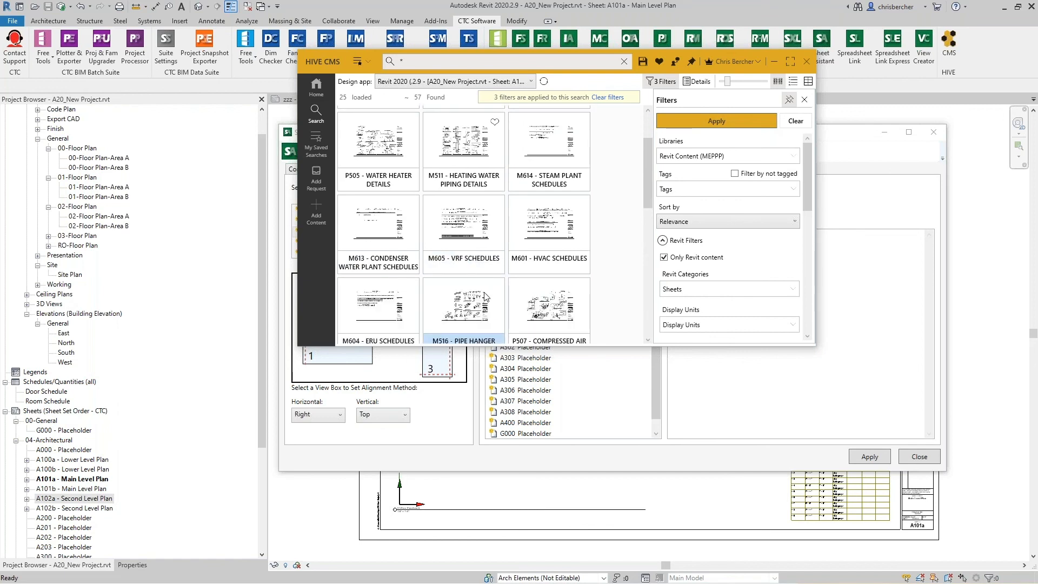
scroll(484, 298, down, 1)
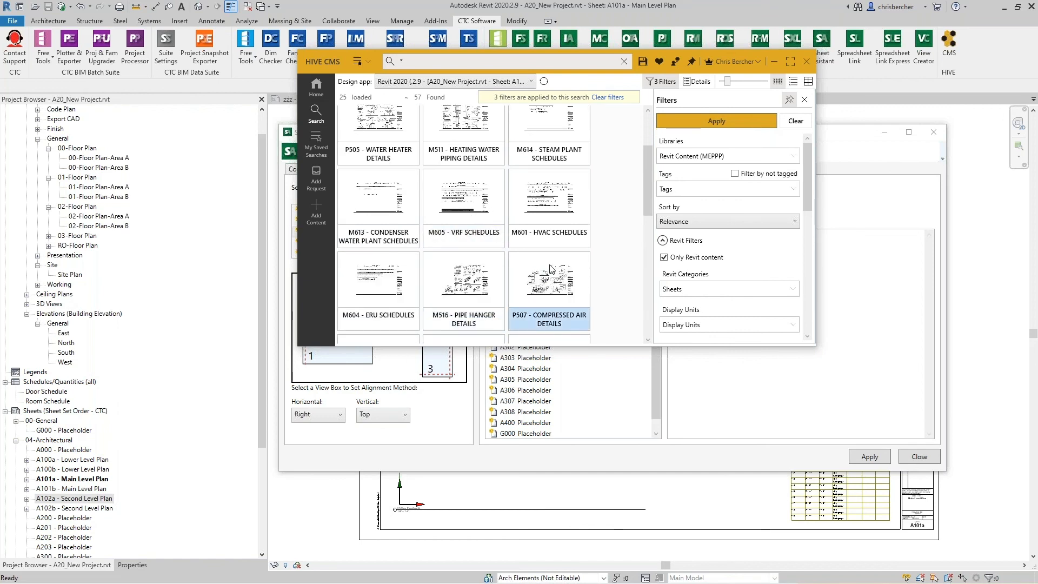
scroll(459, 198, up, 4)
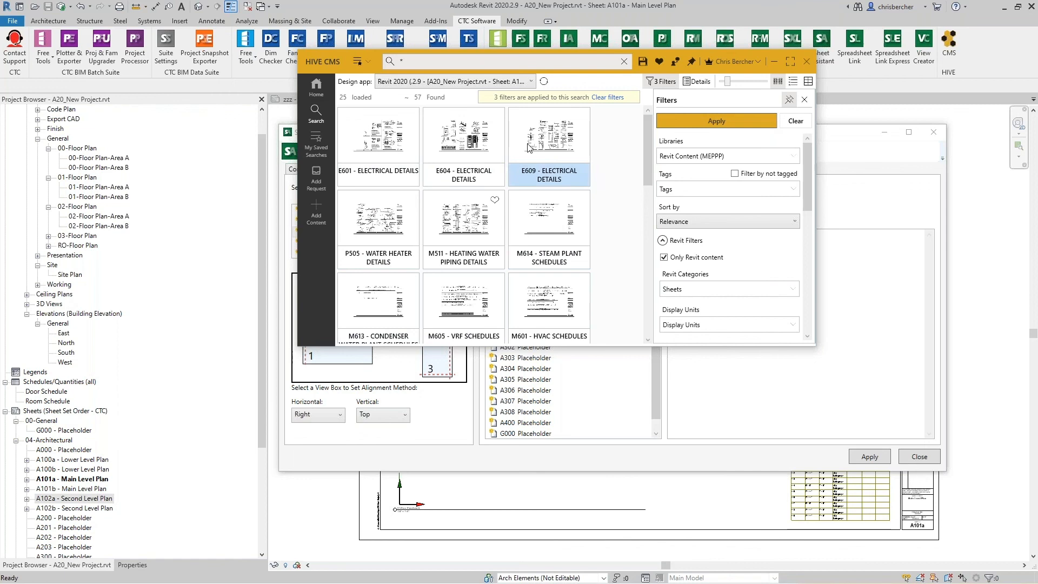
scroll(558, 323, down, 3)
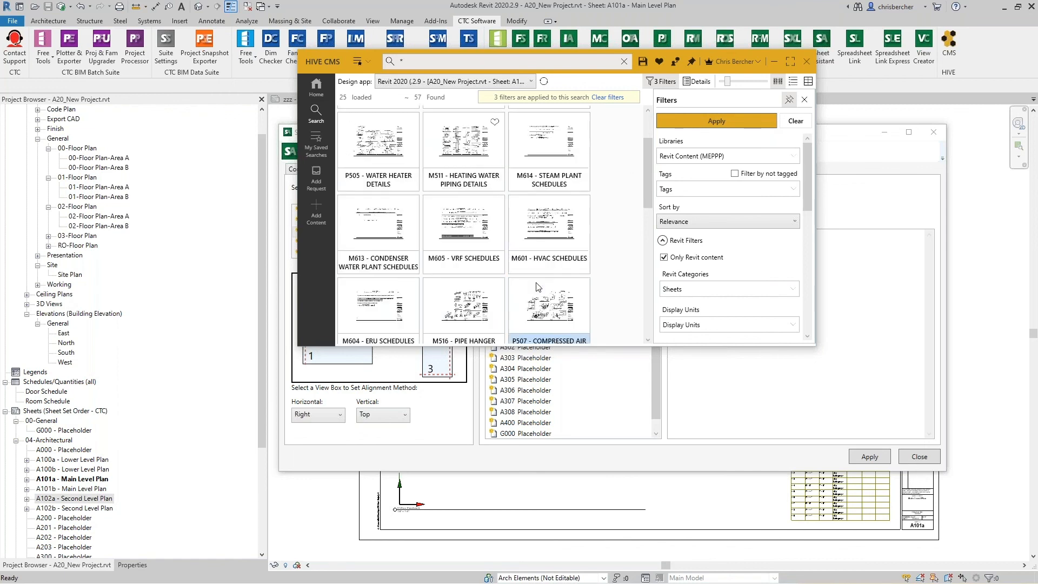
Load the E805 - Electrical Schedules sheet from HIVE CMS into the Revit project and close Sheet Assistant
scroll(470, 251, down, 1)
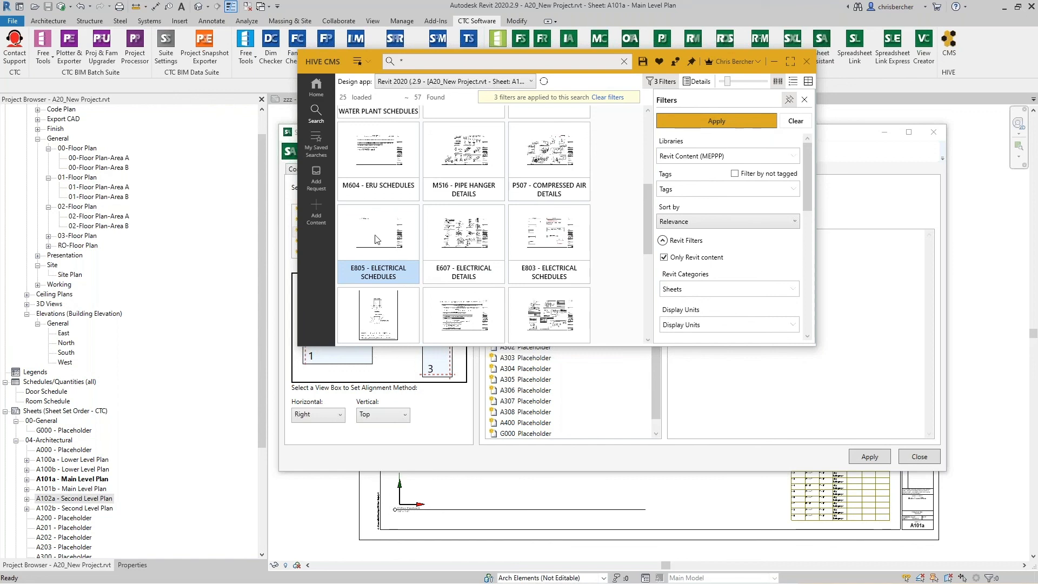
click(393, 238)
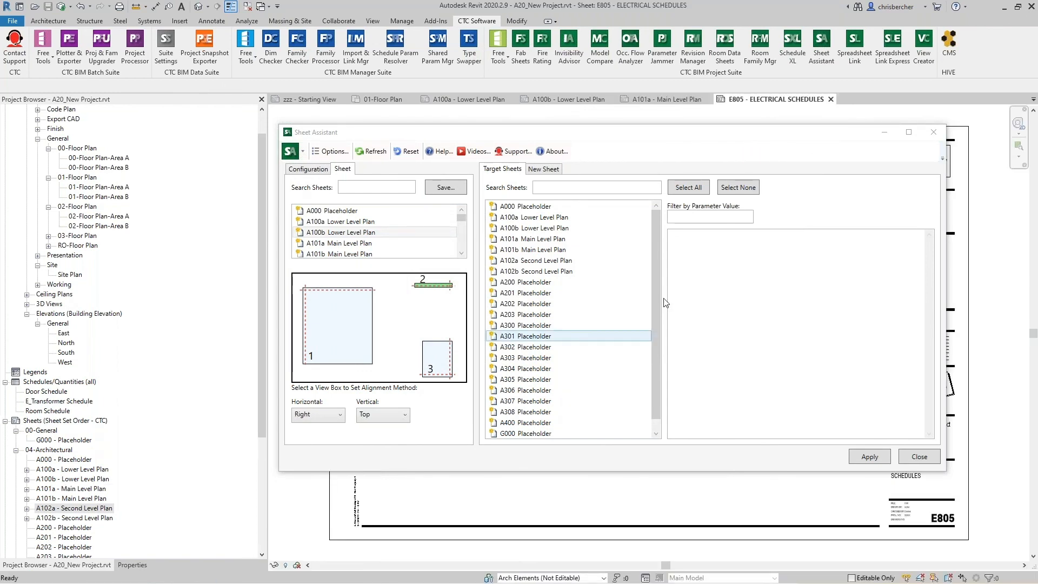
drag(586, 139, 467, 126)
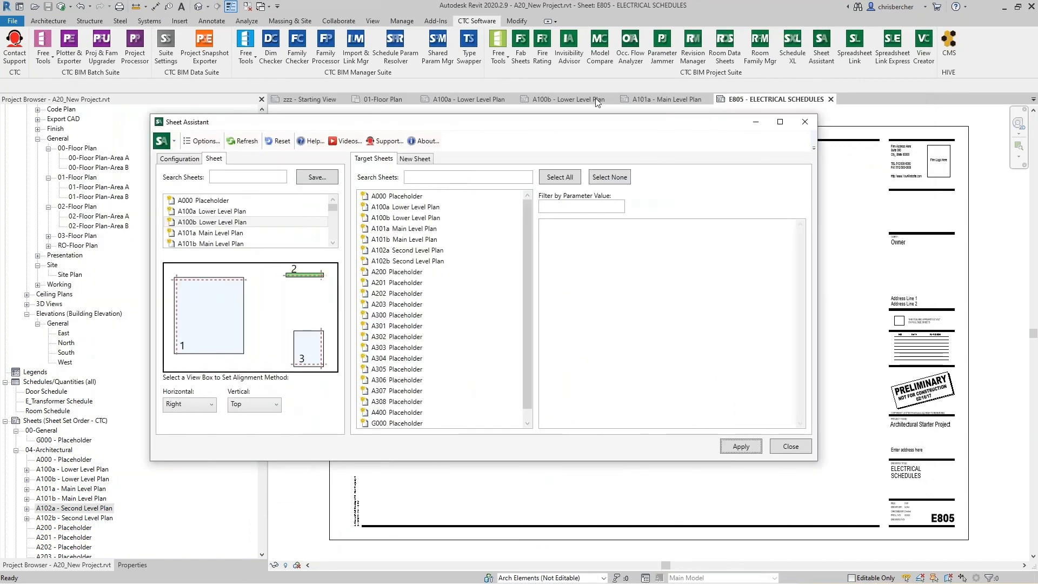
drag(602, 123, 677, 131)
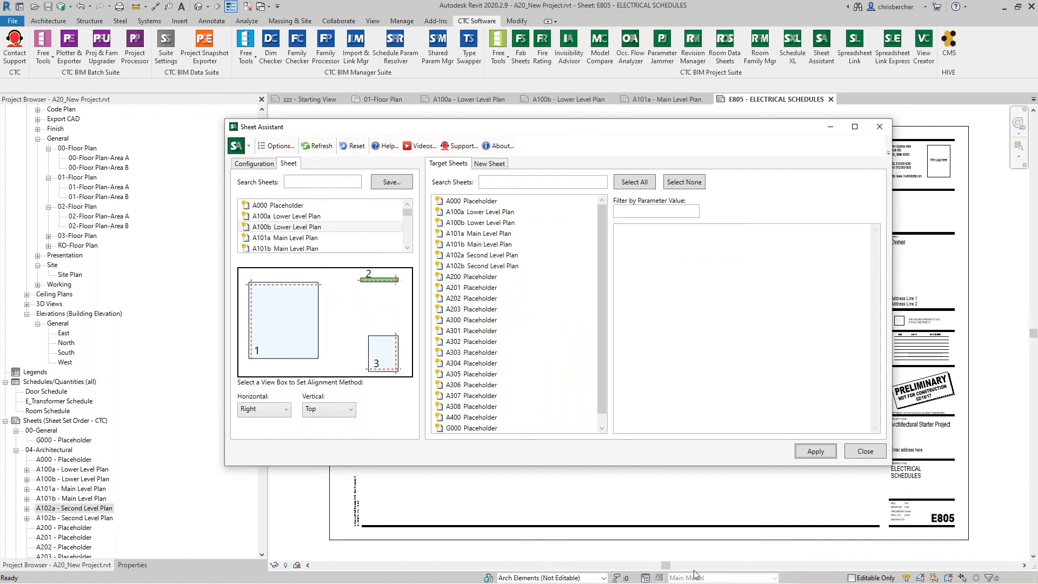
click(864, 457)
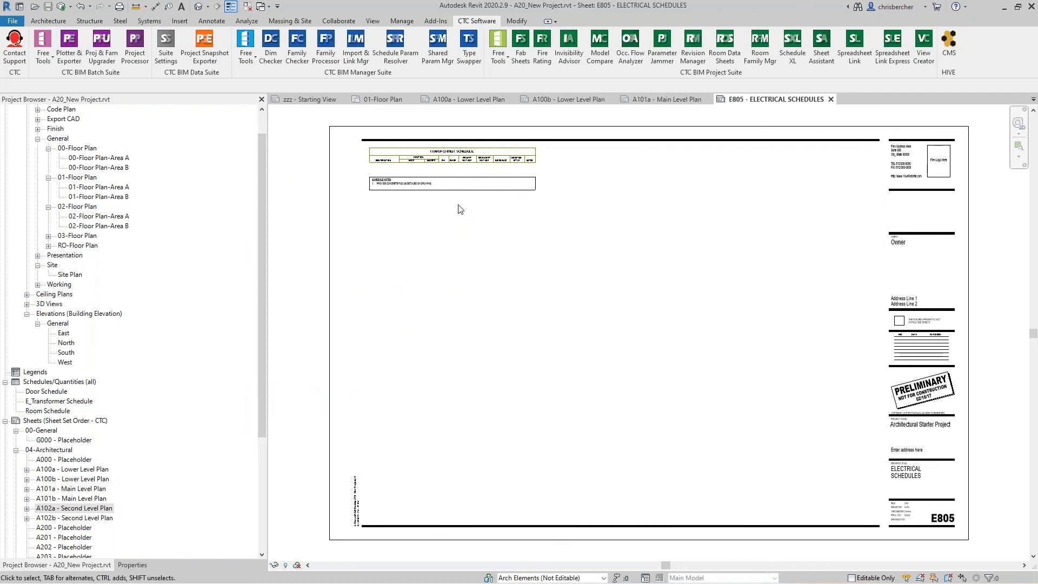
Inspect the transformer schedule and the notes detail group on sheet E805, and expand the ??? sheet group in the Project Browser
click(483, 153)
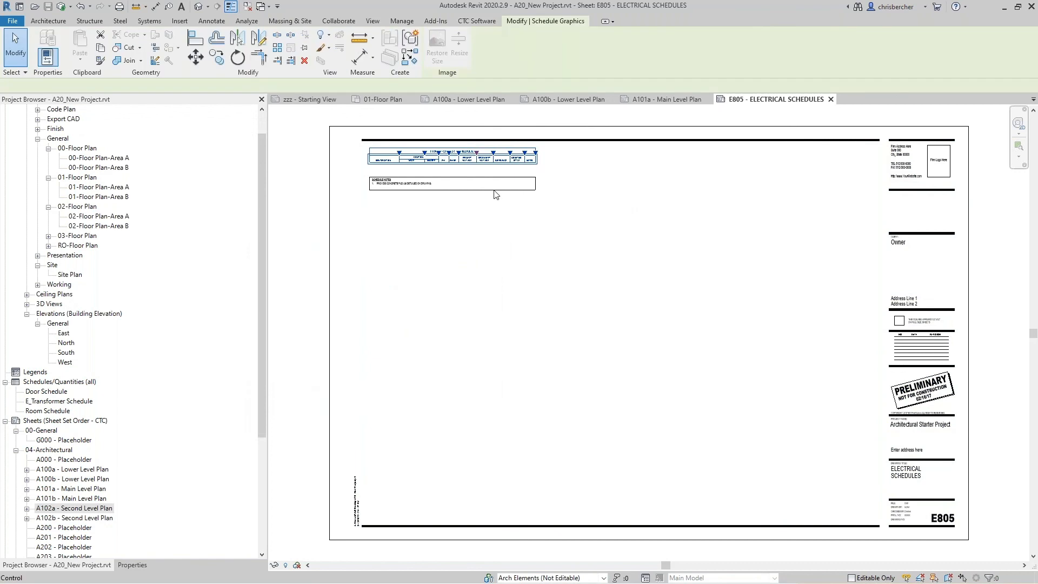
click(490, 190)
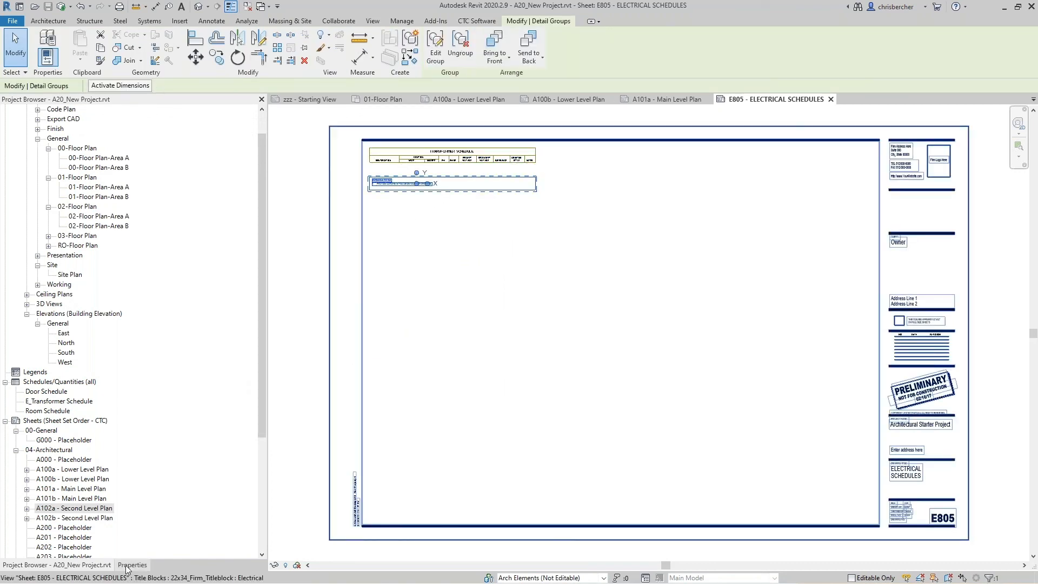
scroll(68, 454, down, 1)
scroll(69, 454, down, 5)
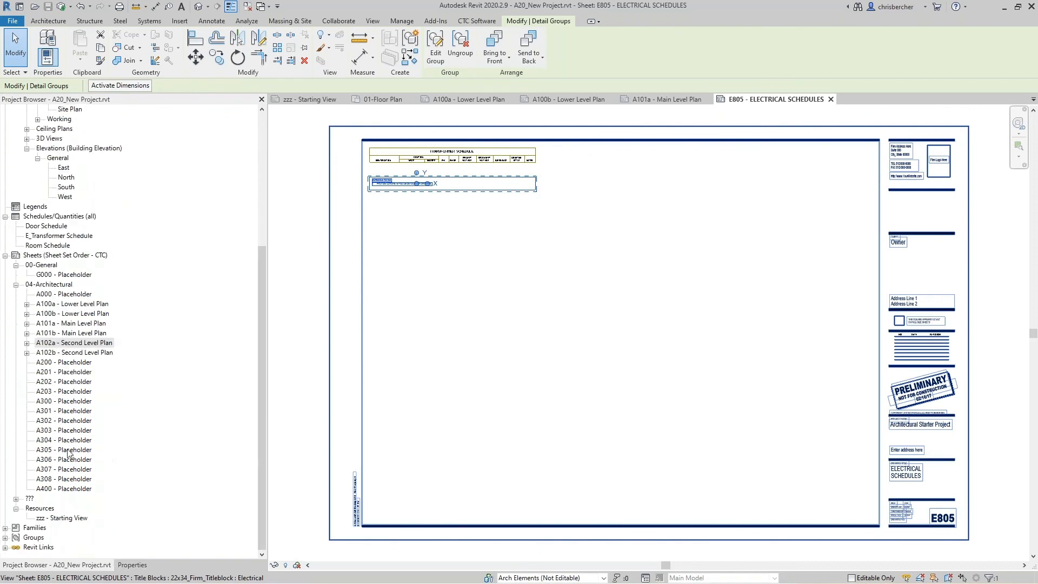
click(17, 500)
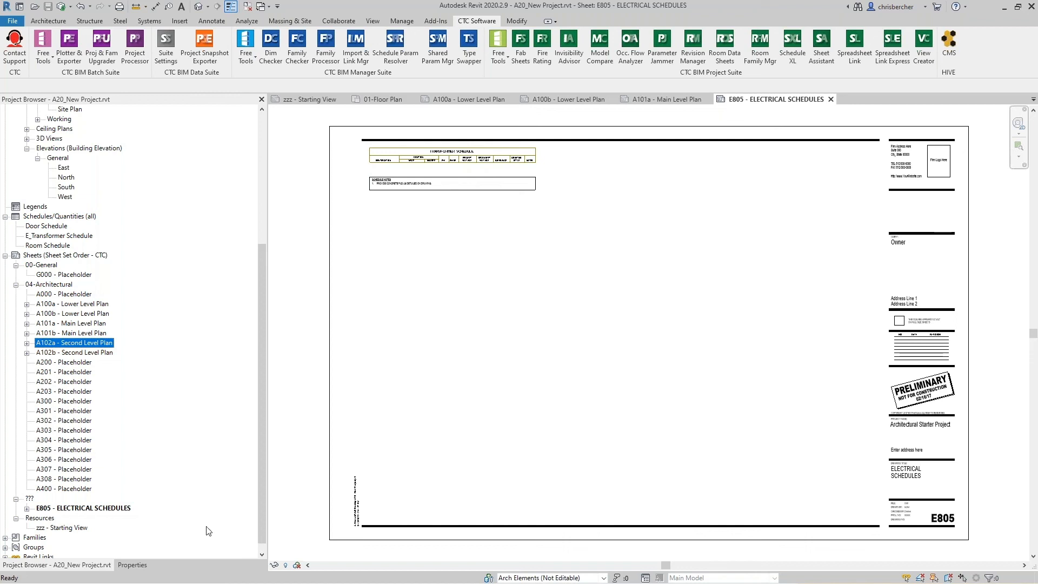
scroll(104, 302, up, 5)
scroll(106, 301, up, 3)
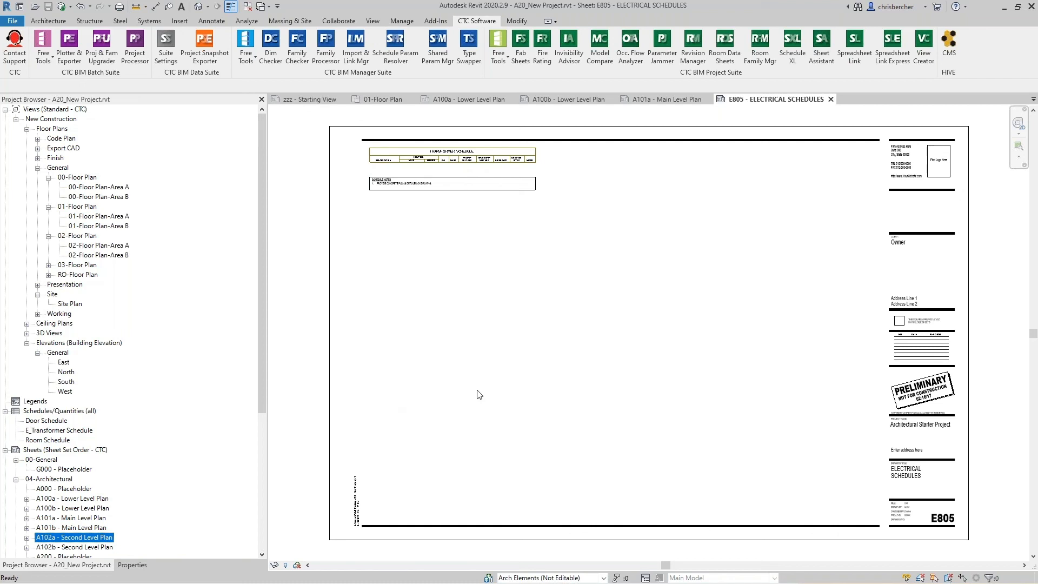
scroll(33, 470, down, 4)
scroll(33, 469, down, 3)
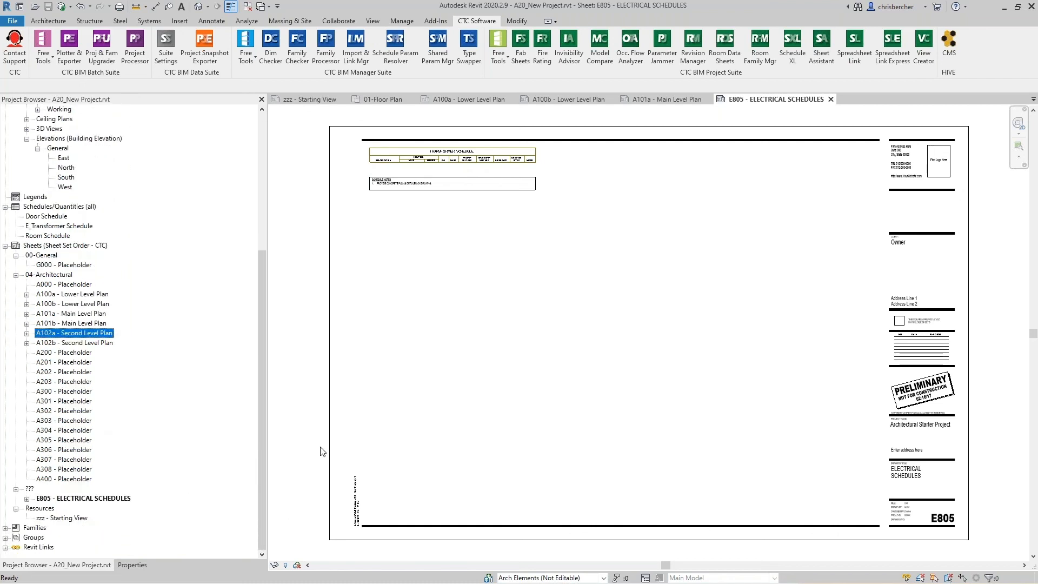